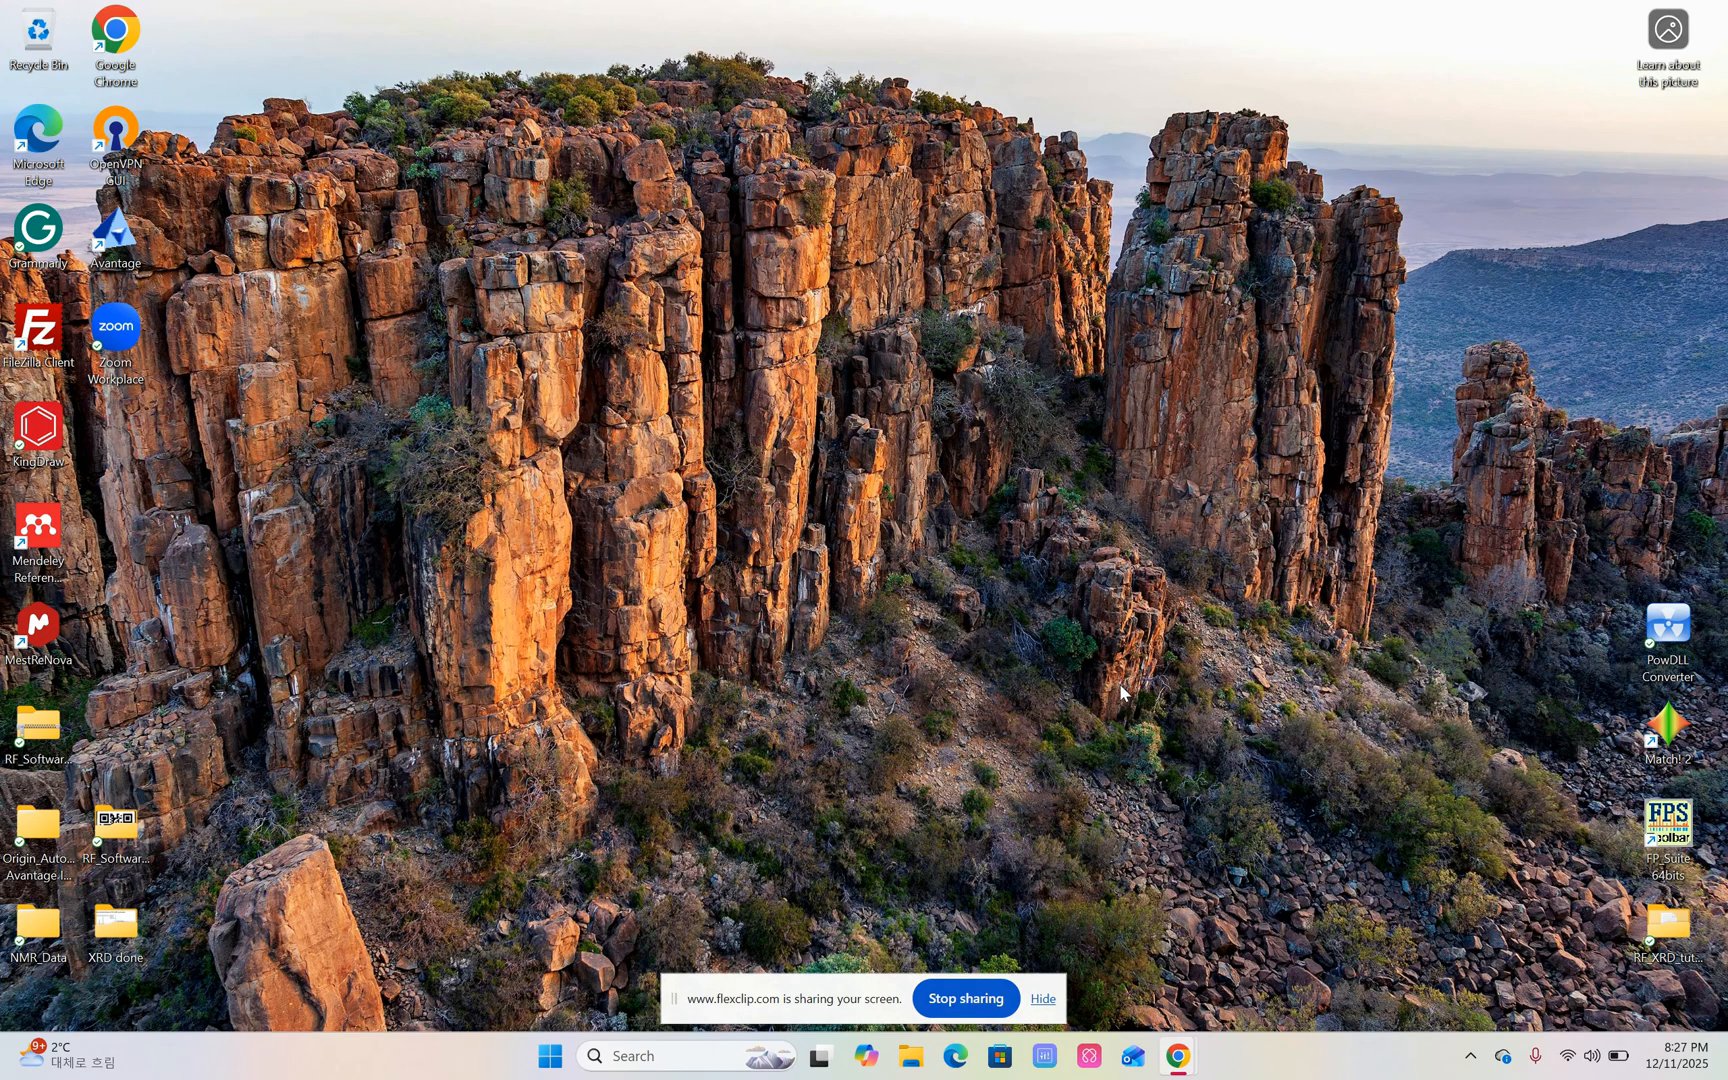
Open the Li4SiS4 text data file from the RF_XRD_tutorial desktop folder and close the duplicate copy of it in the editor.
double_click(1666, 925)
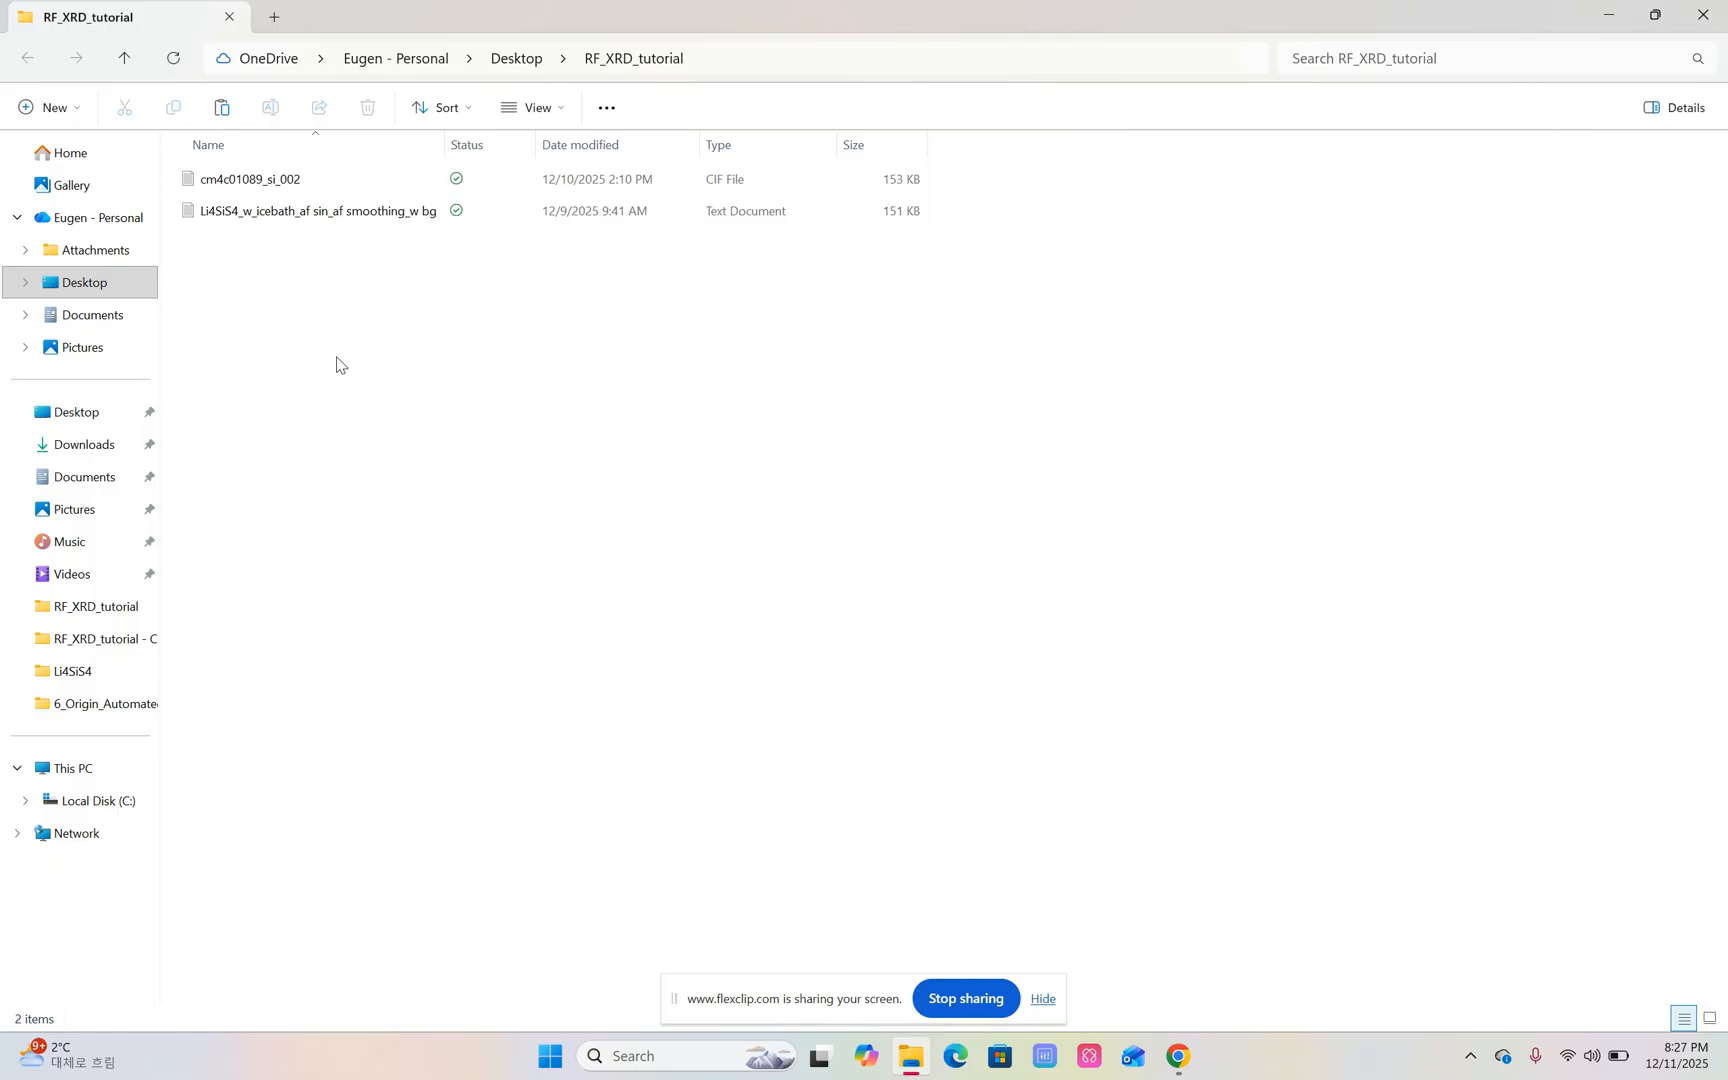
click(351, 217)
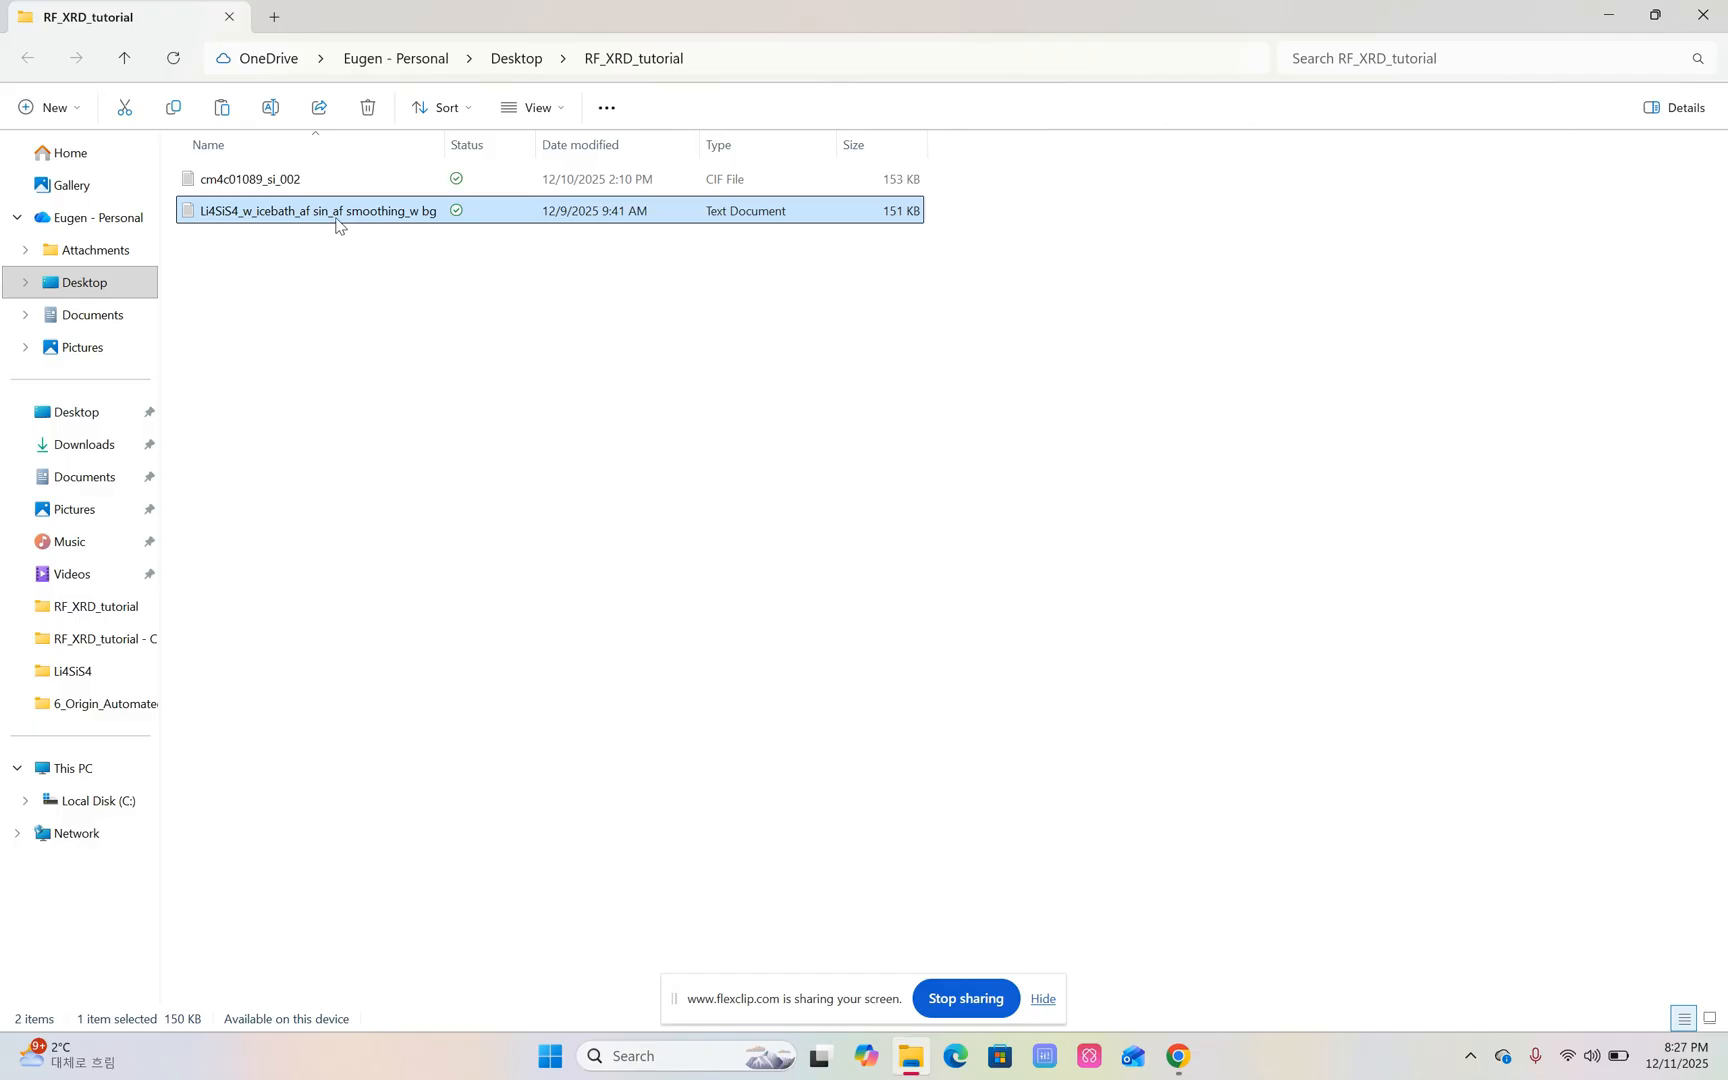
double_click(390, 213)
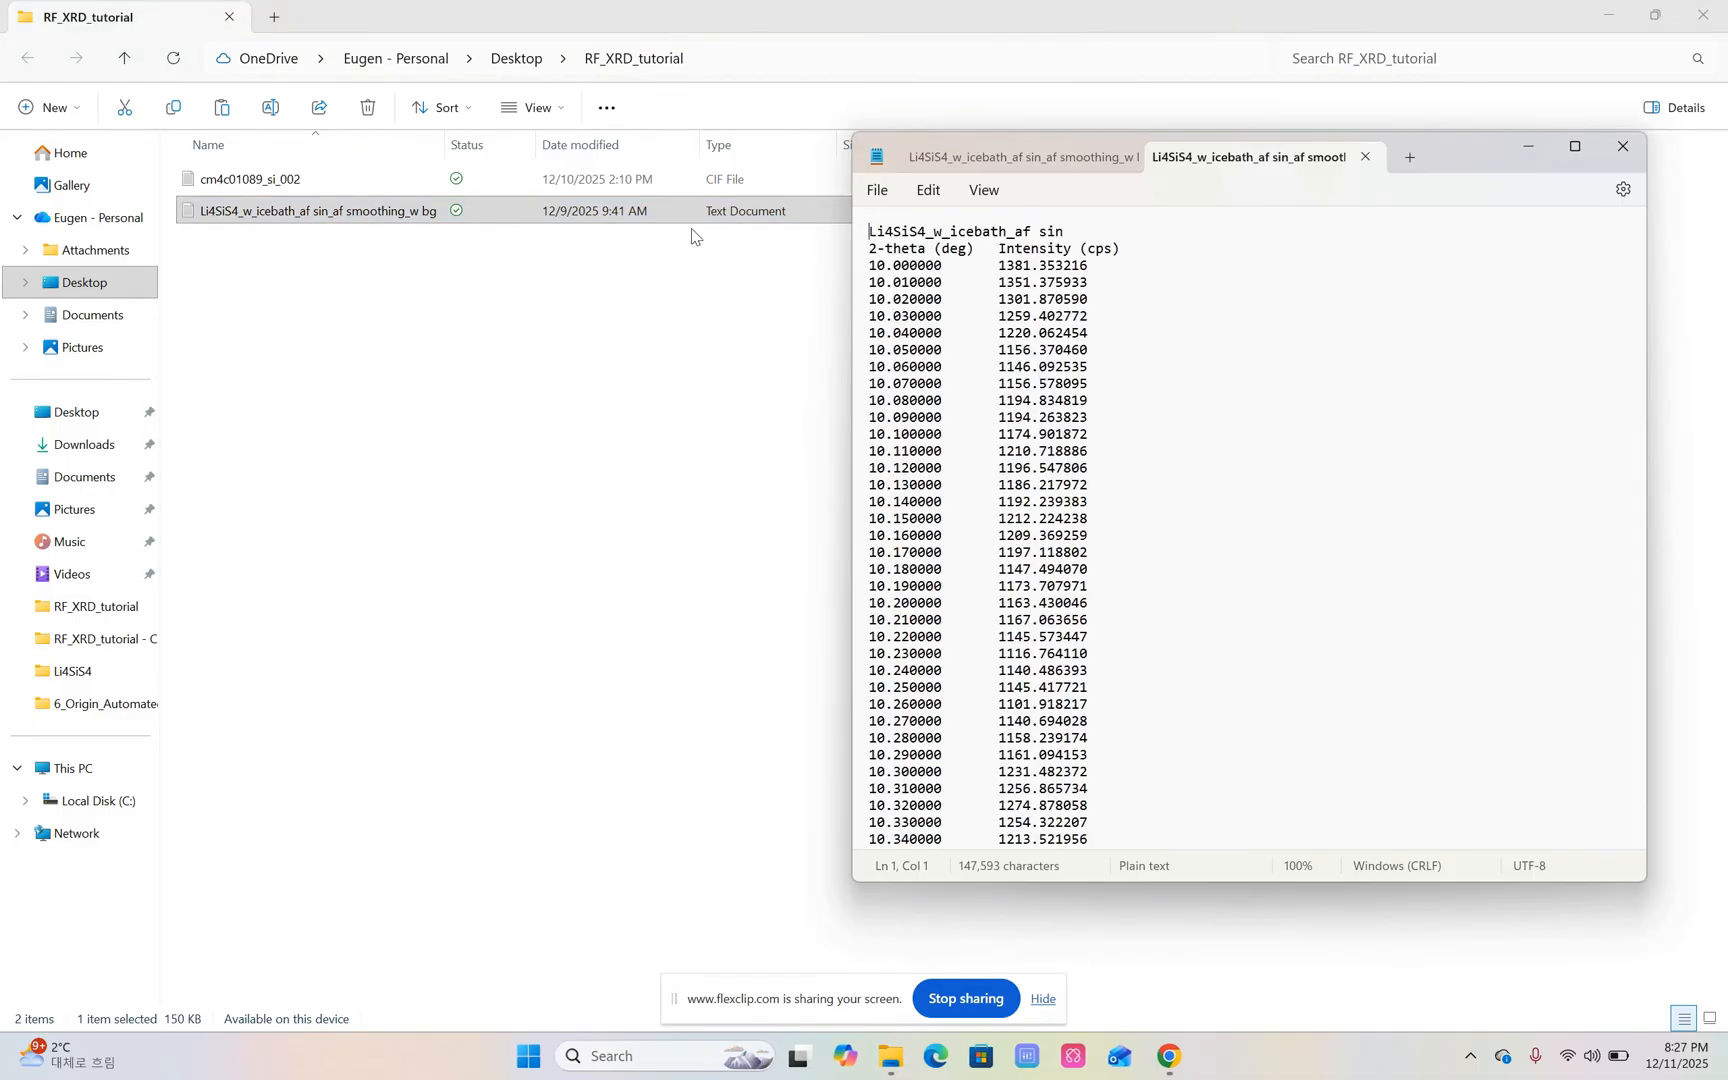
click(1121, 158)
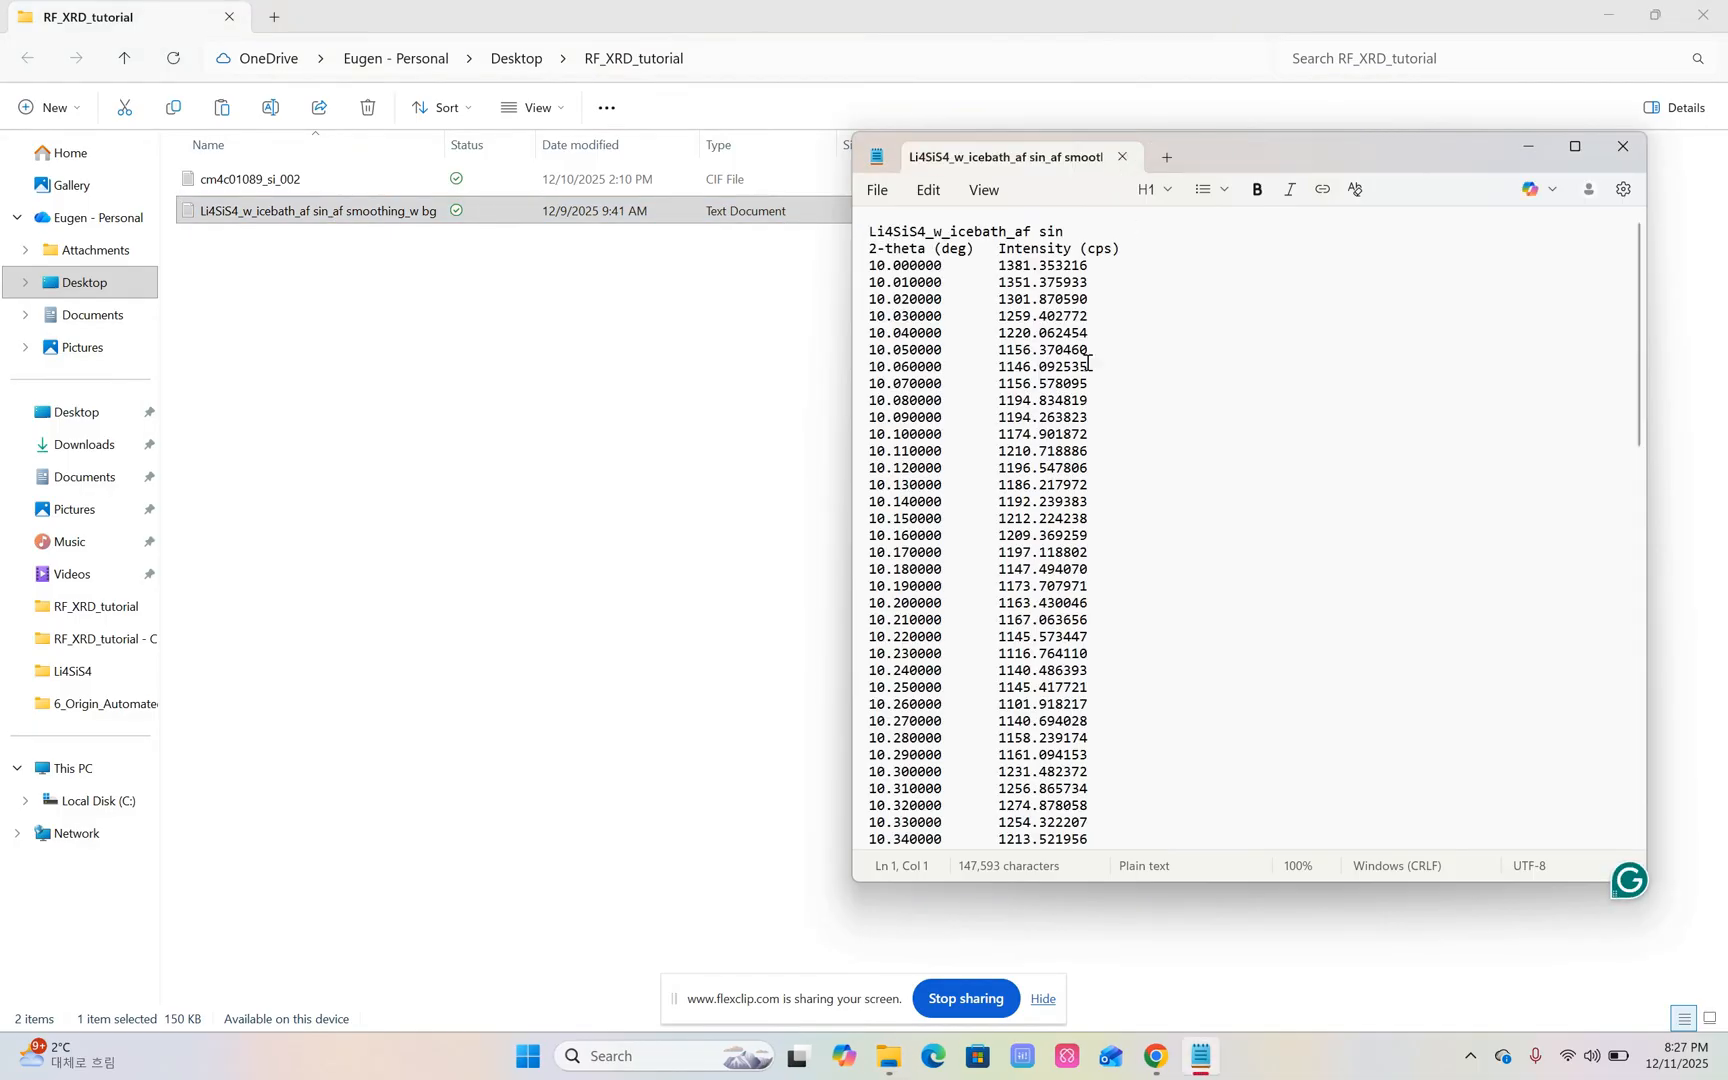
Save the data with type All files as "Li4SiS4_w_icebath_af sin_af smoothing_w bg.xy" in RF_XRD_tutorial, and close the file and folder.
click(876, 192)
click(933, 430)
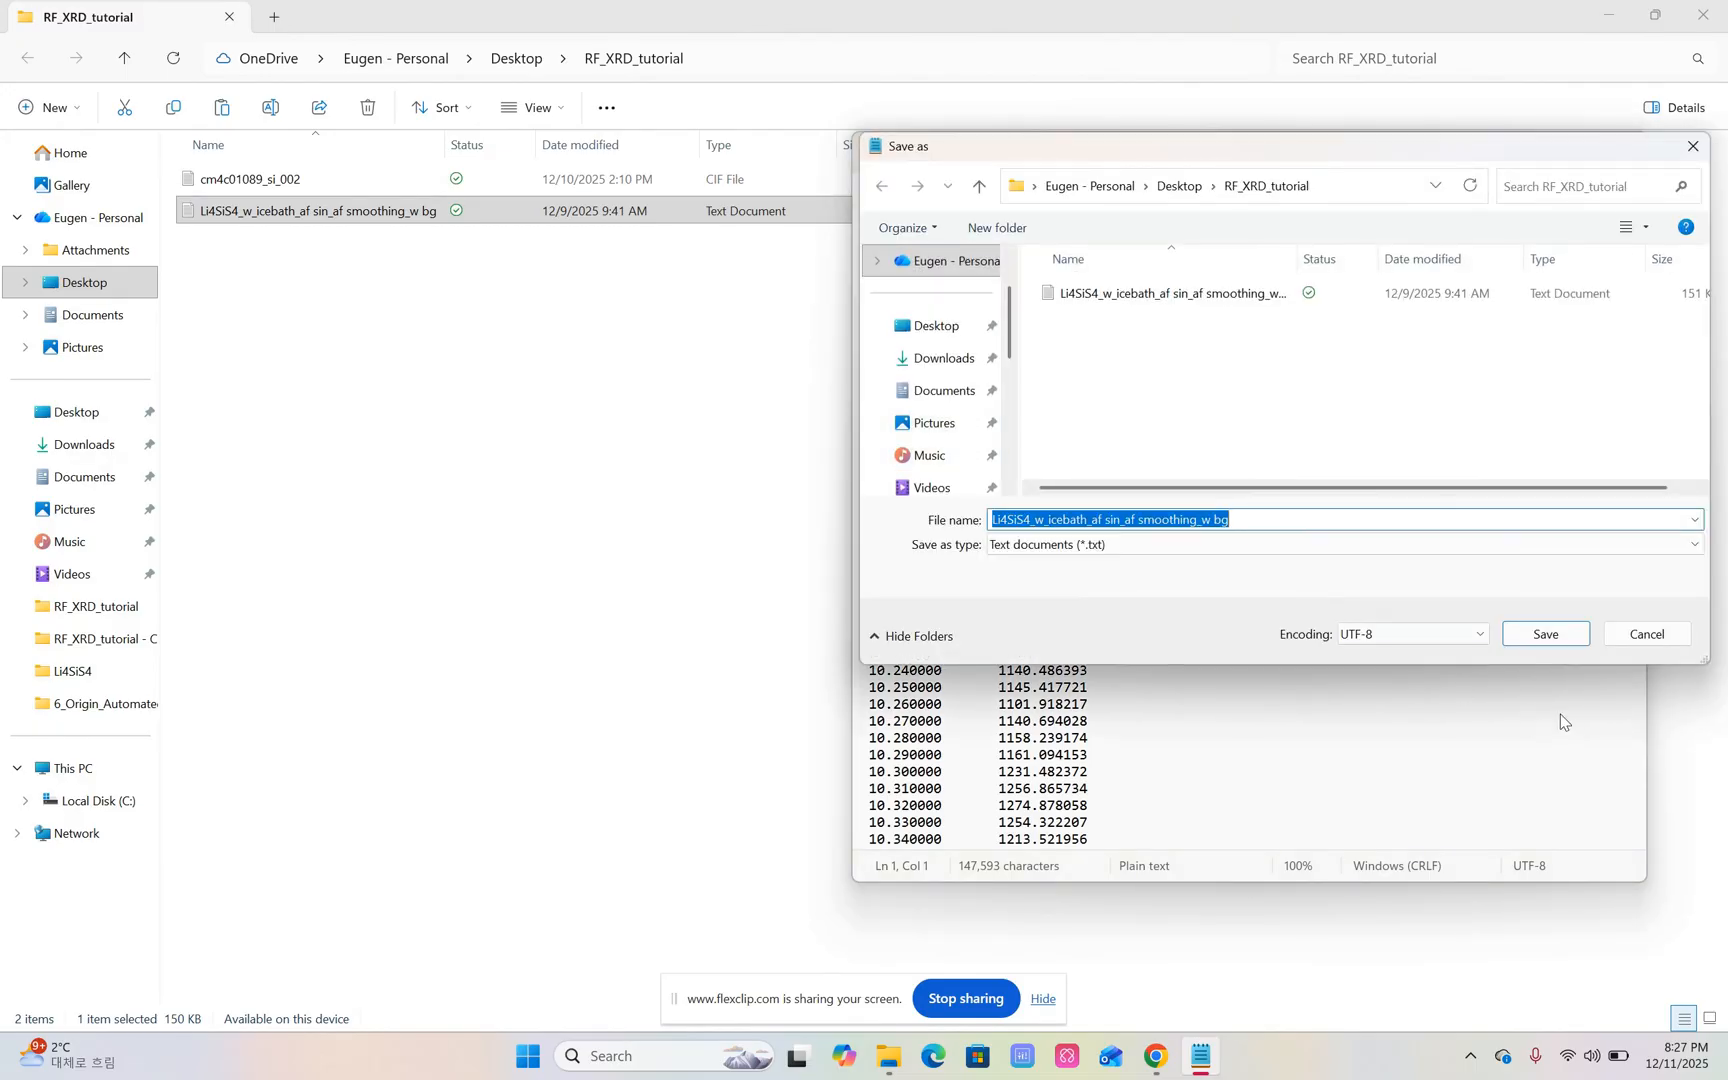
click(1140, 545)
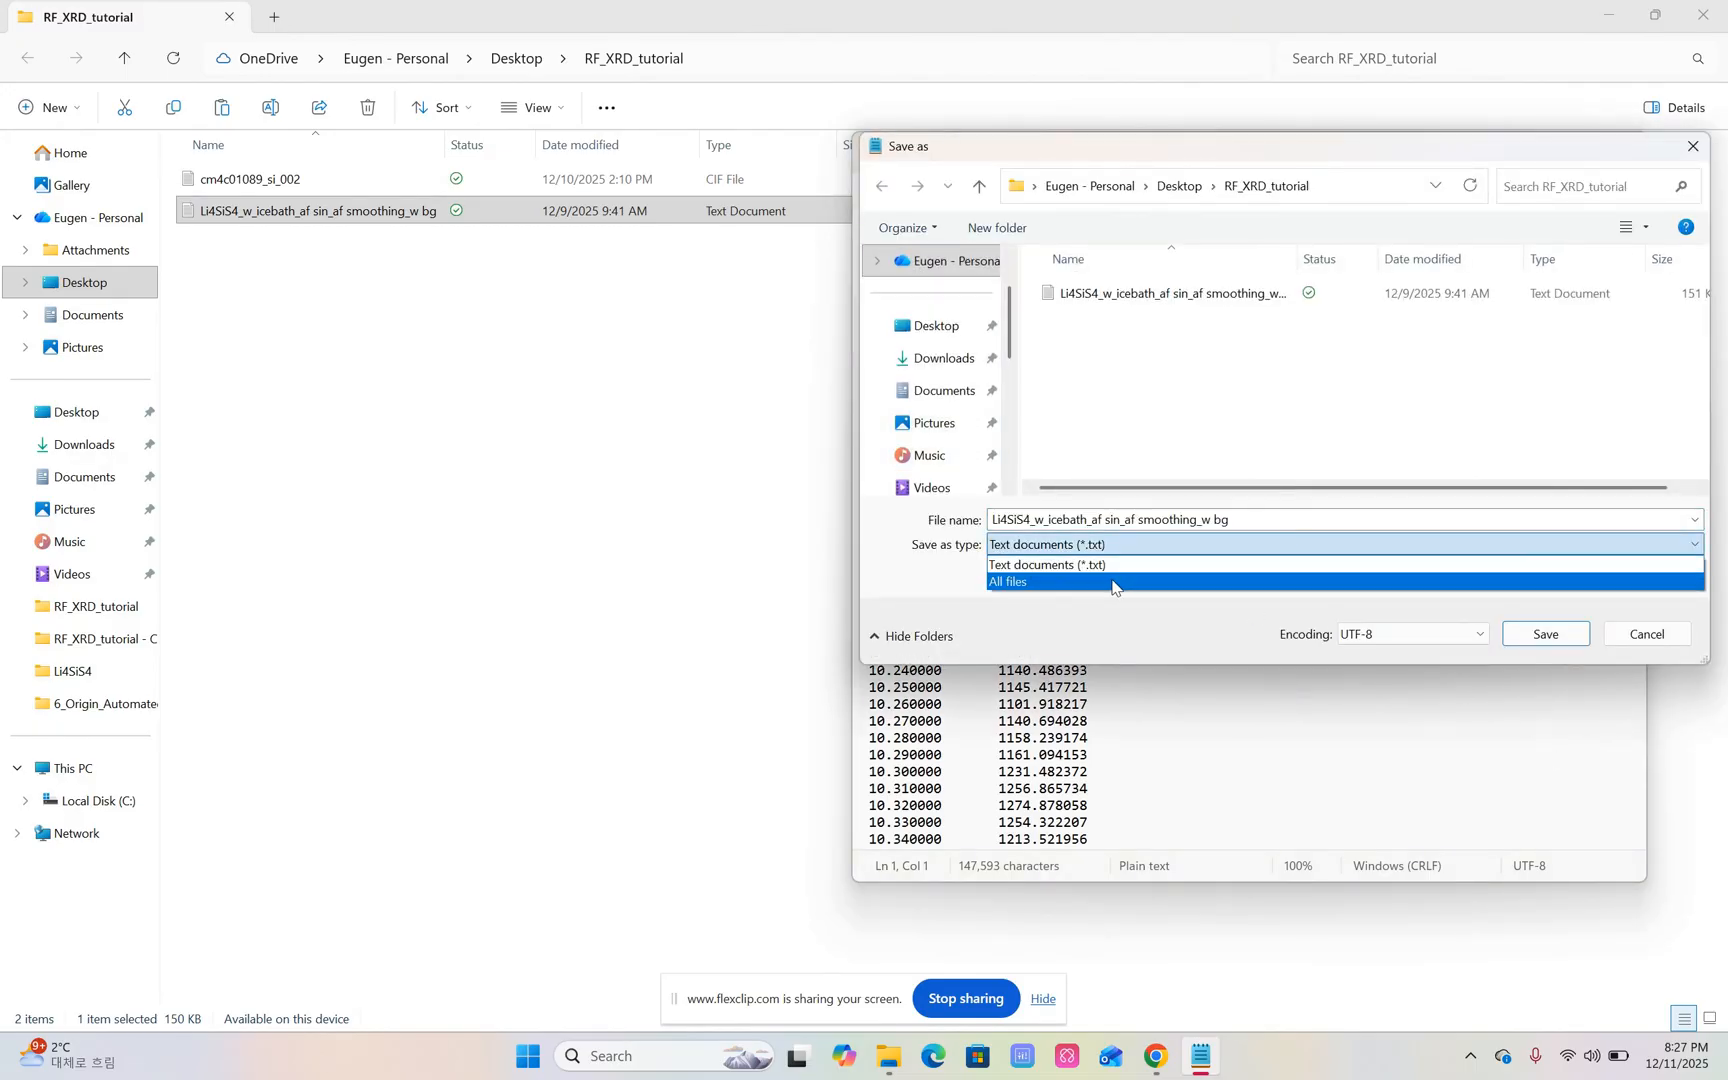
click(1113, 583)
double_click(1280, 520)
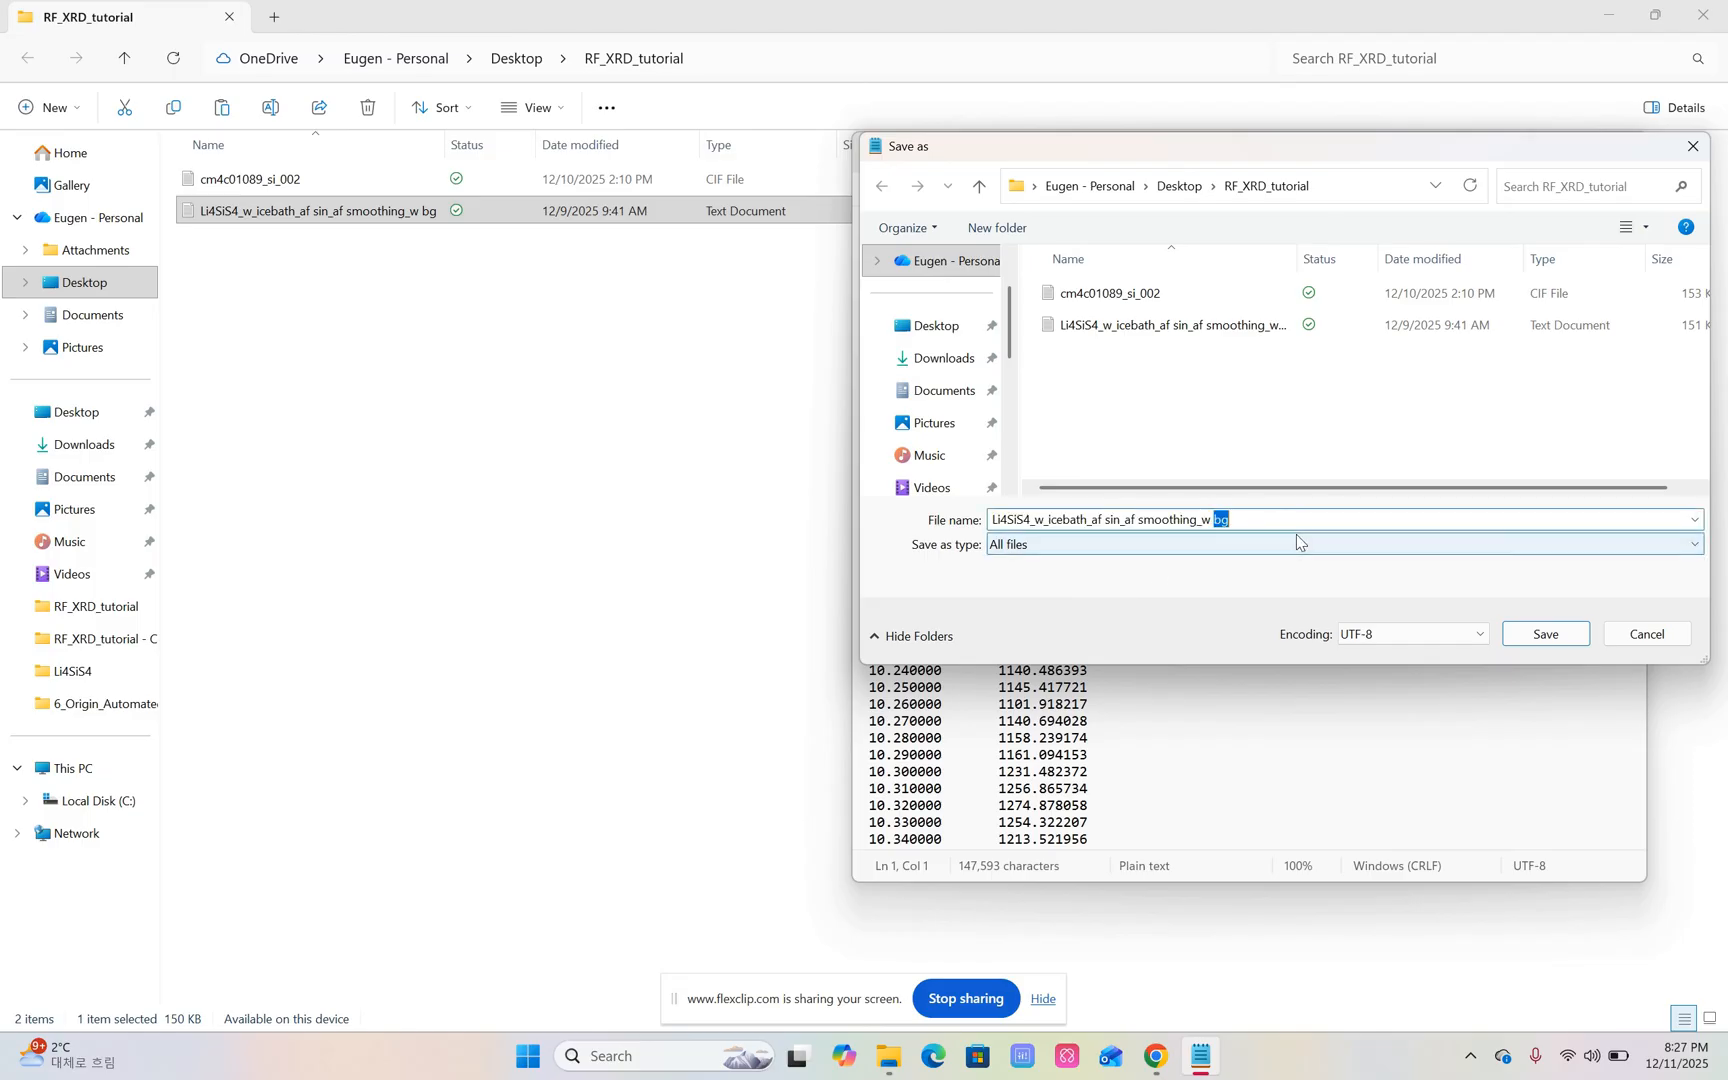
click(1290, 522)
text(.xy)
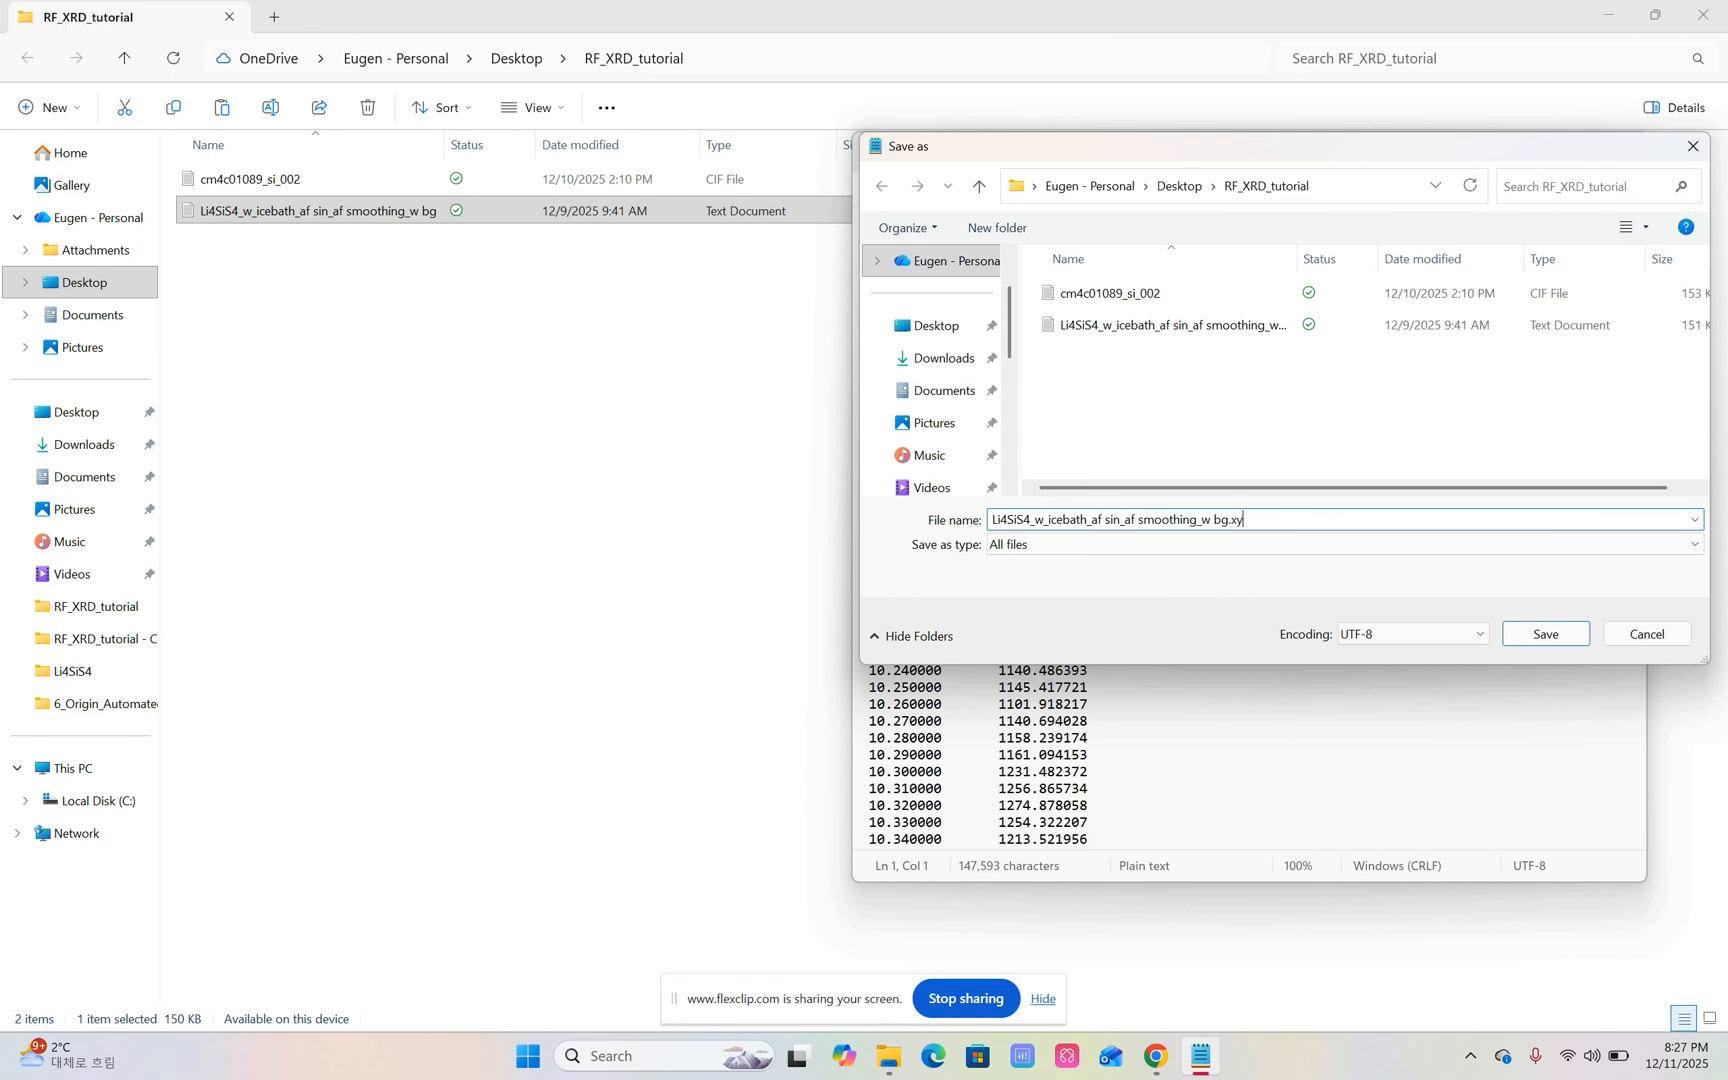
click(1543, 633)
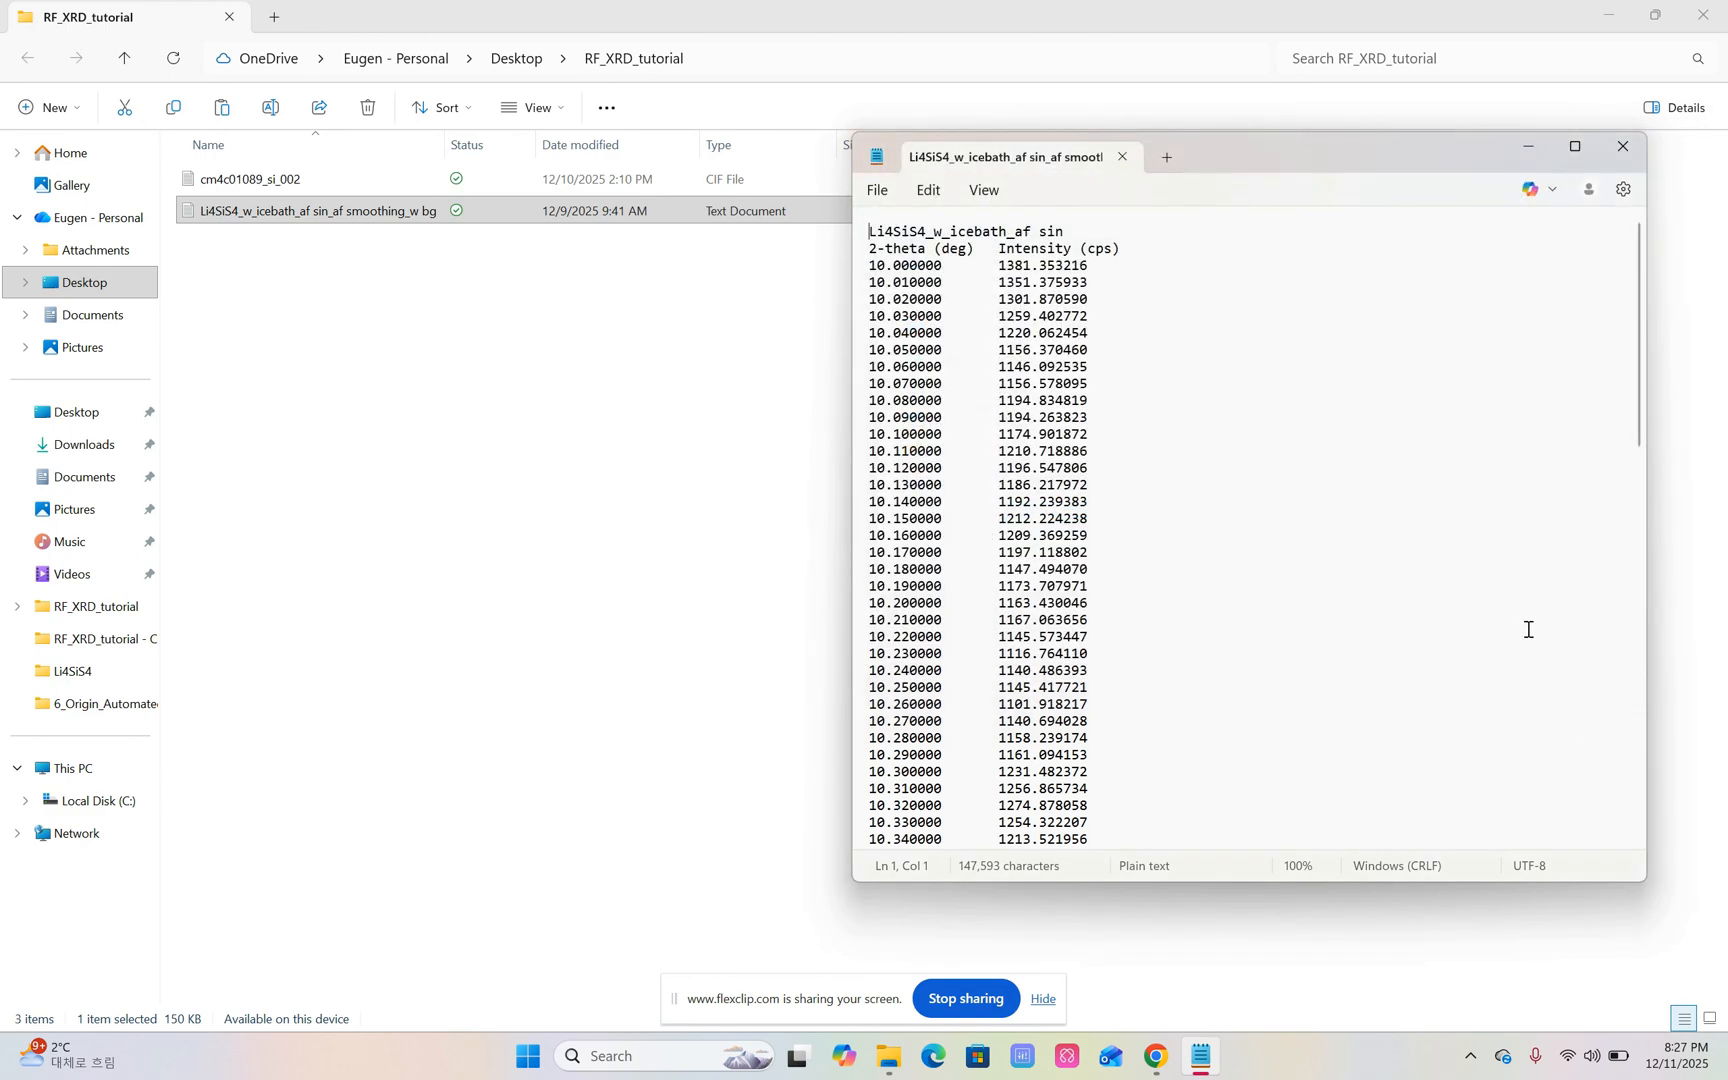
click(1122, 157)
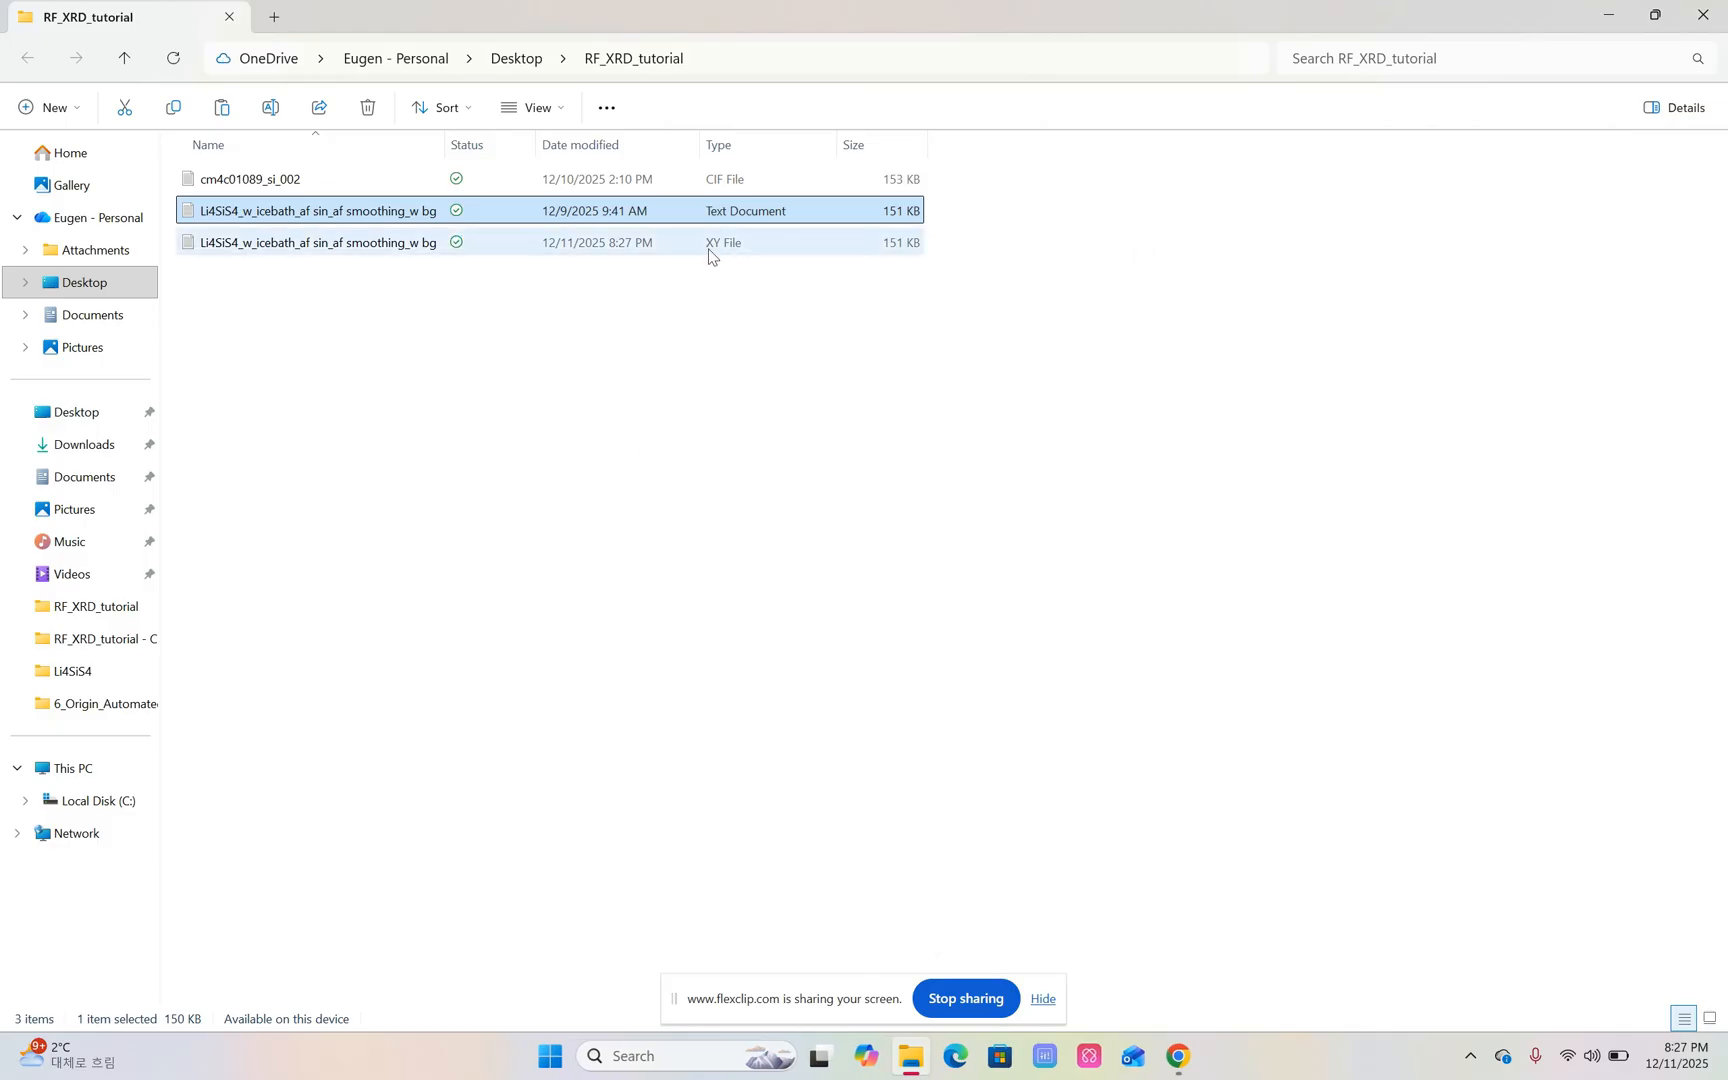
click(1703, 15)
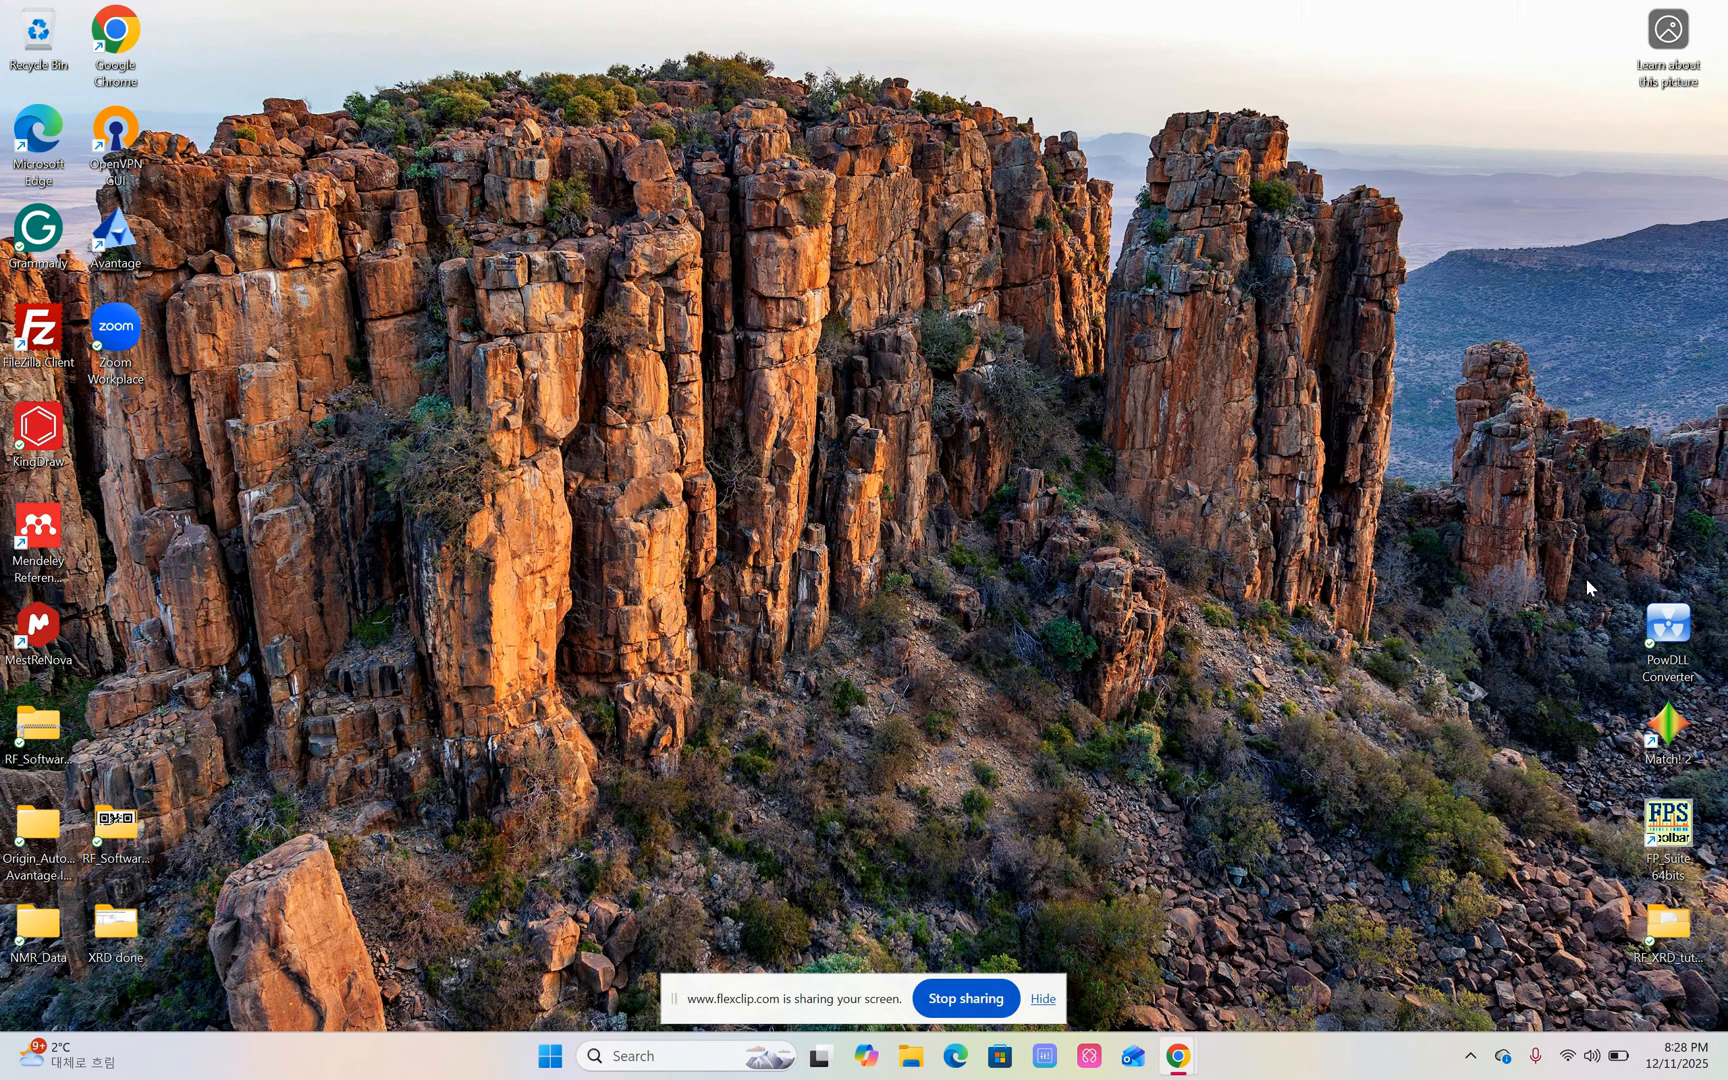
Launch PowDLL Converter and load the Li4SiS4 file of type XY Files (*.xy) from RF_XRD_tutorial as the source.
double_click(1678, 640)
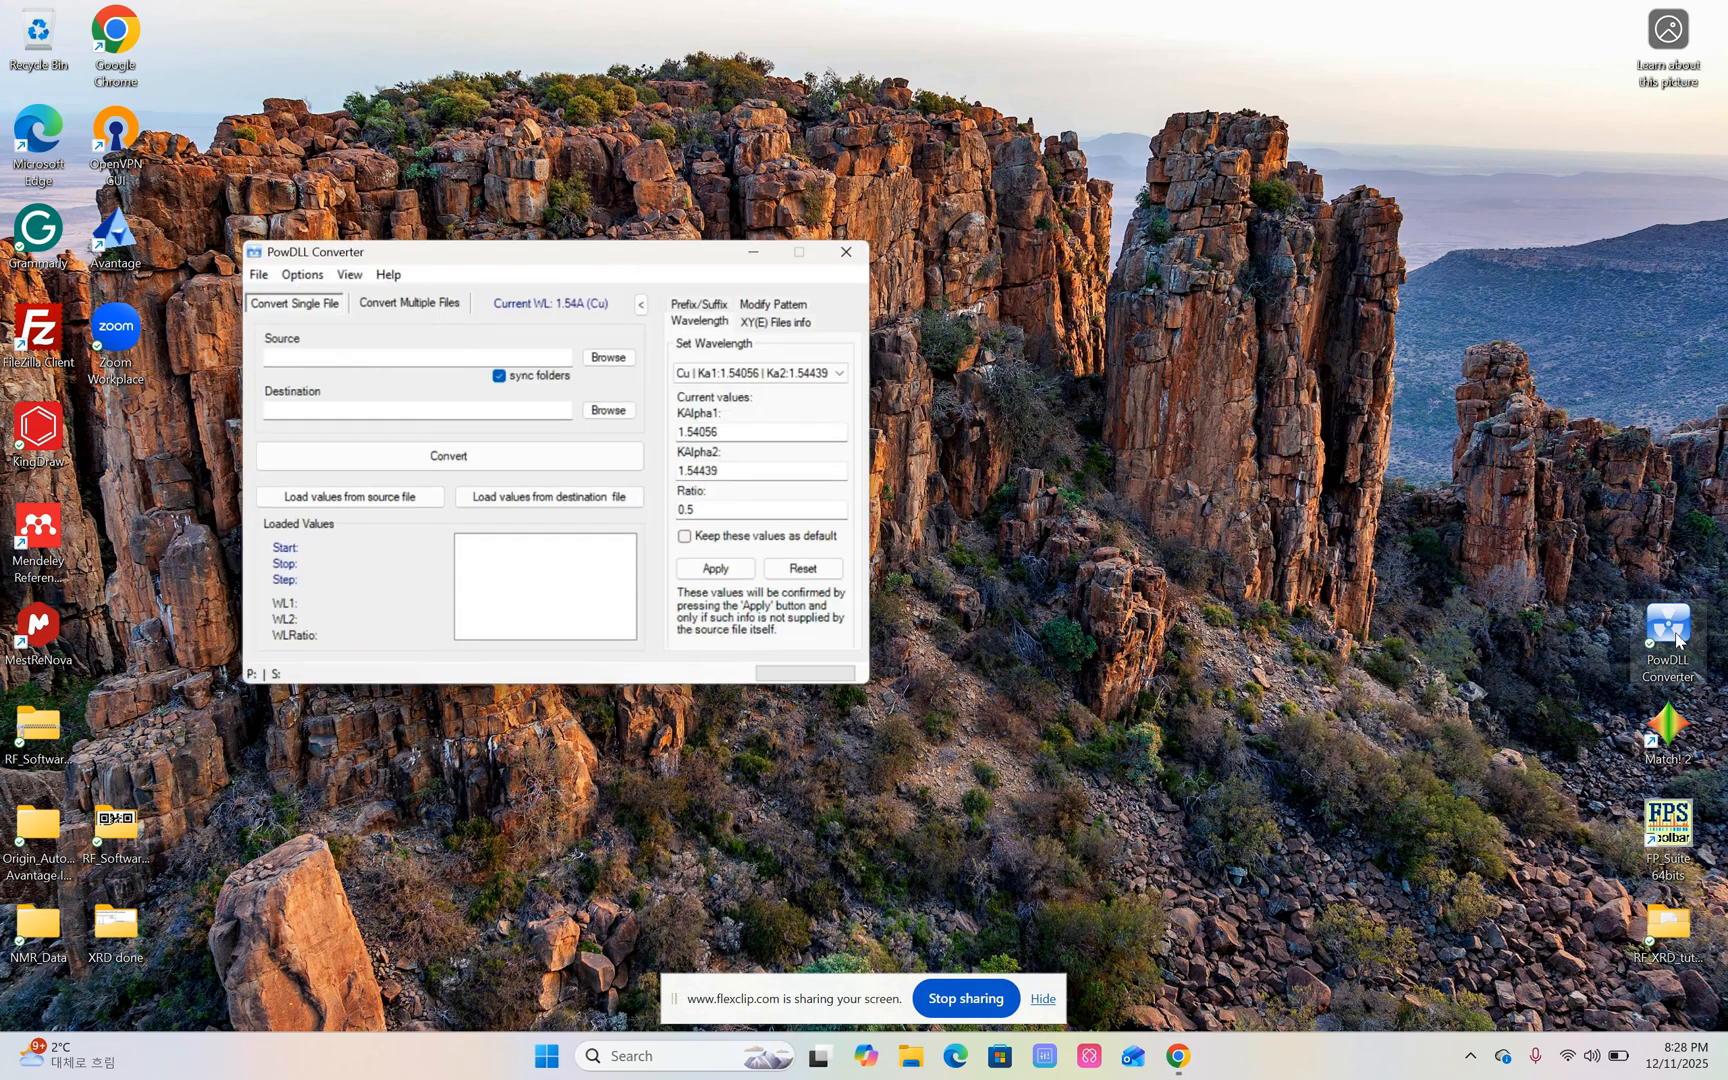
click(625, 364)
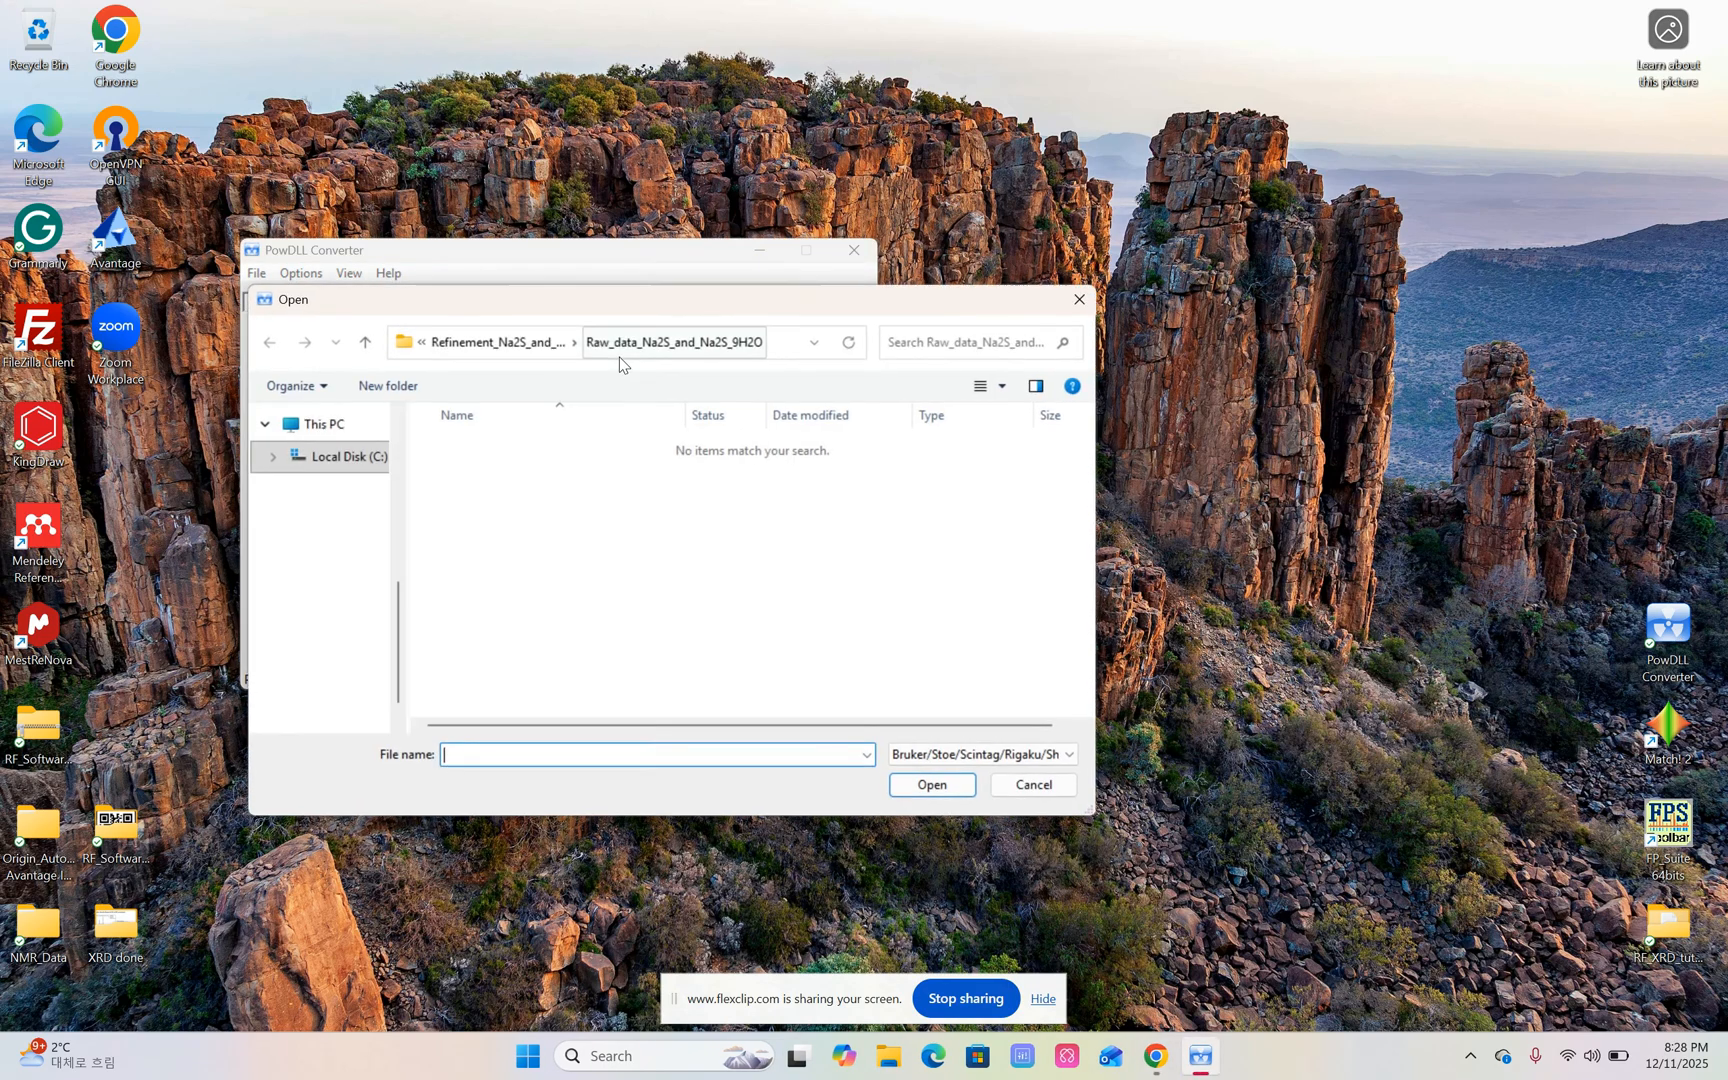
click(962, 766)
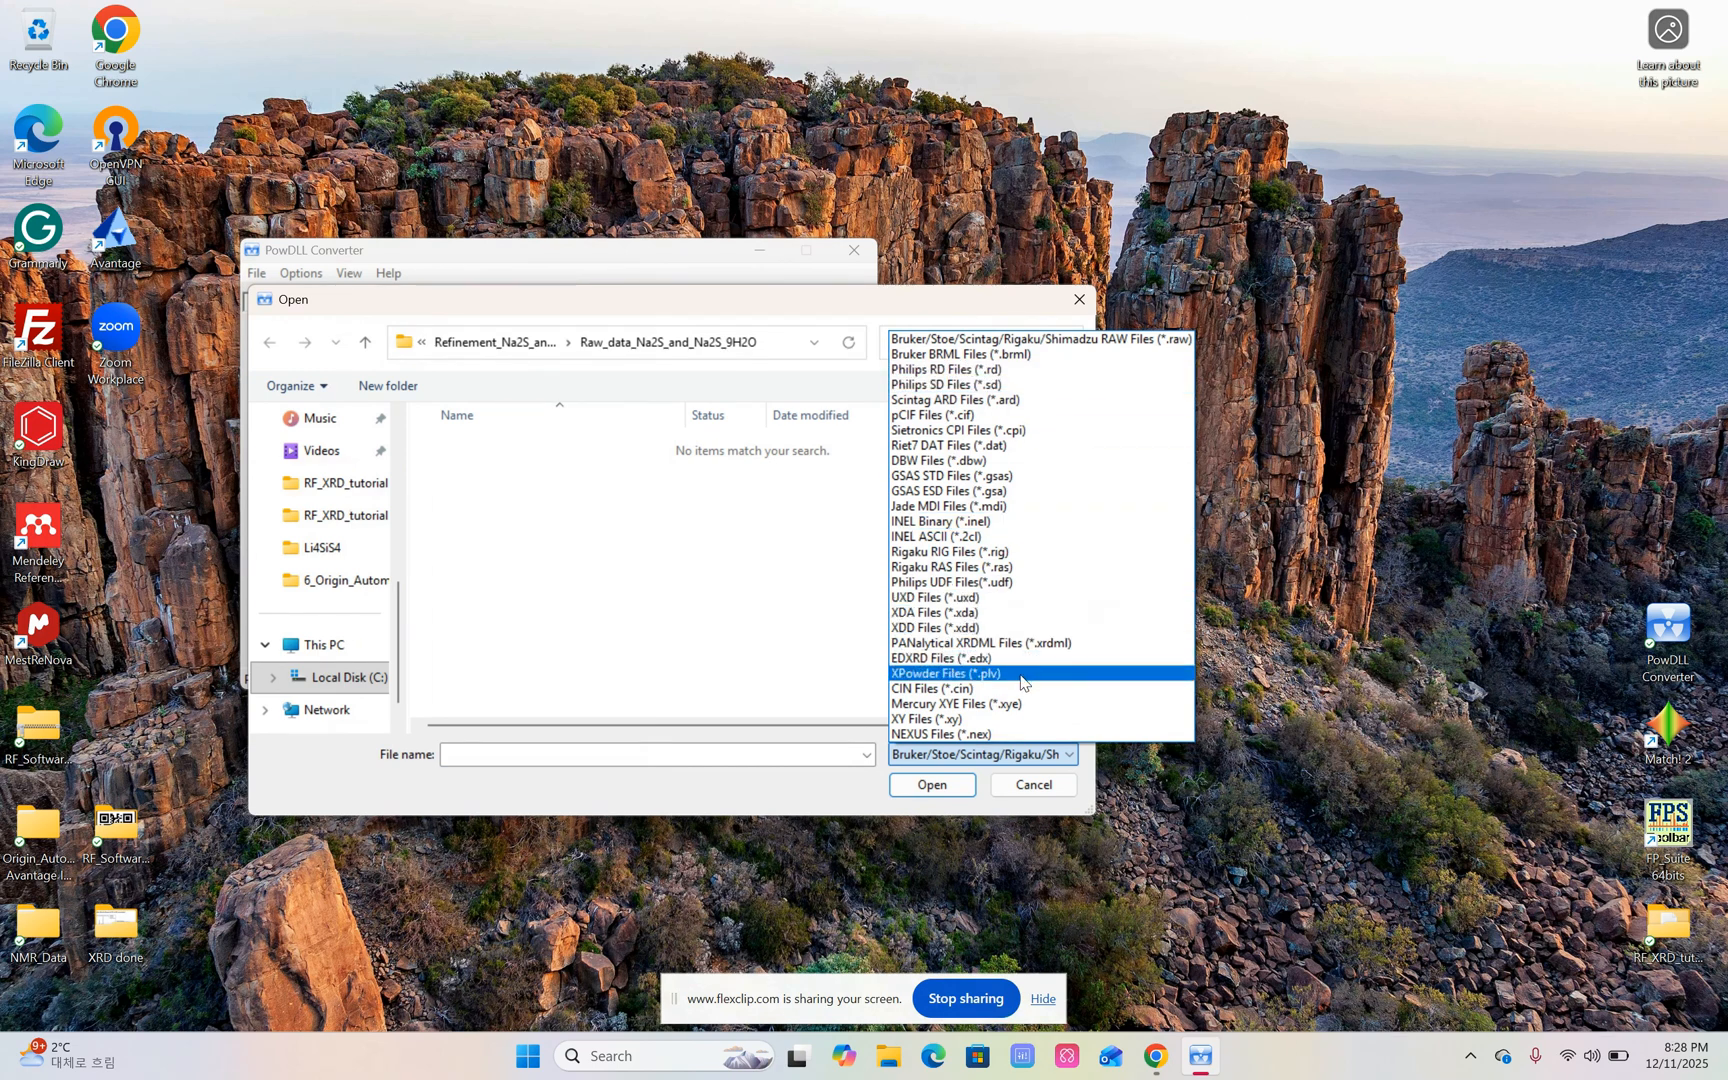
click(976, 720)
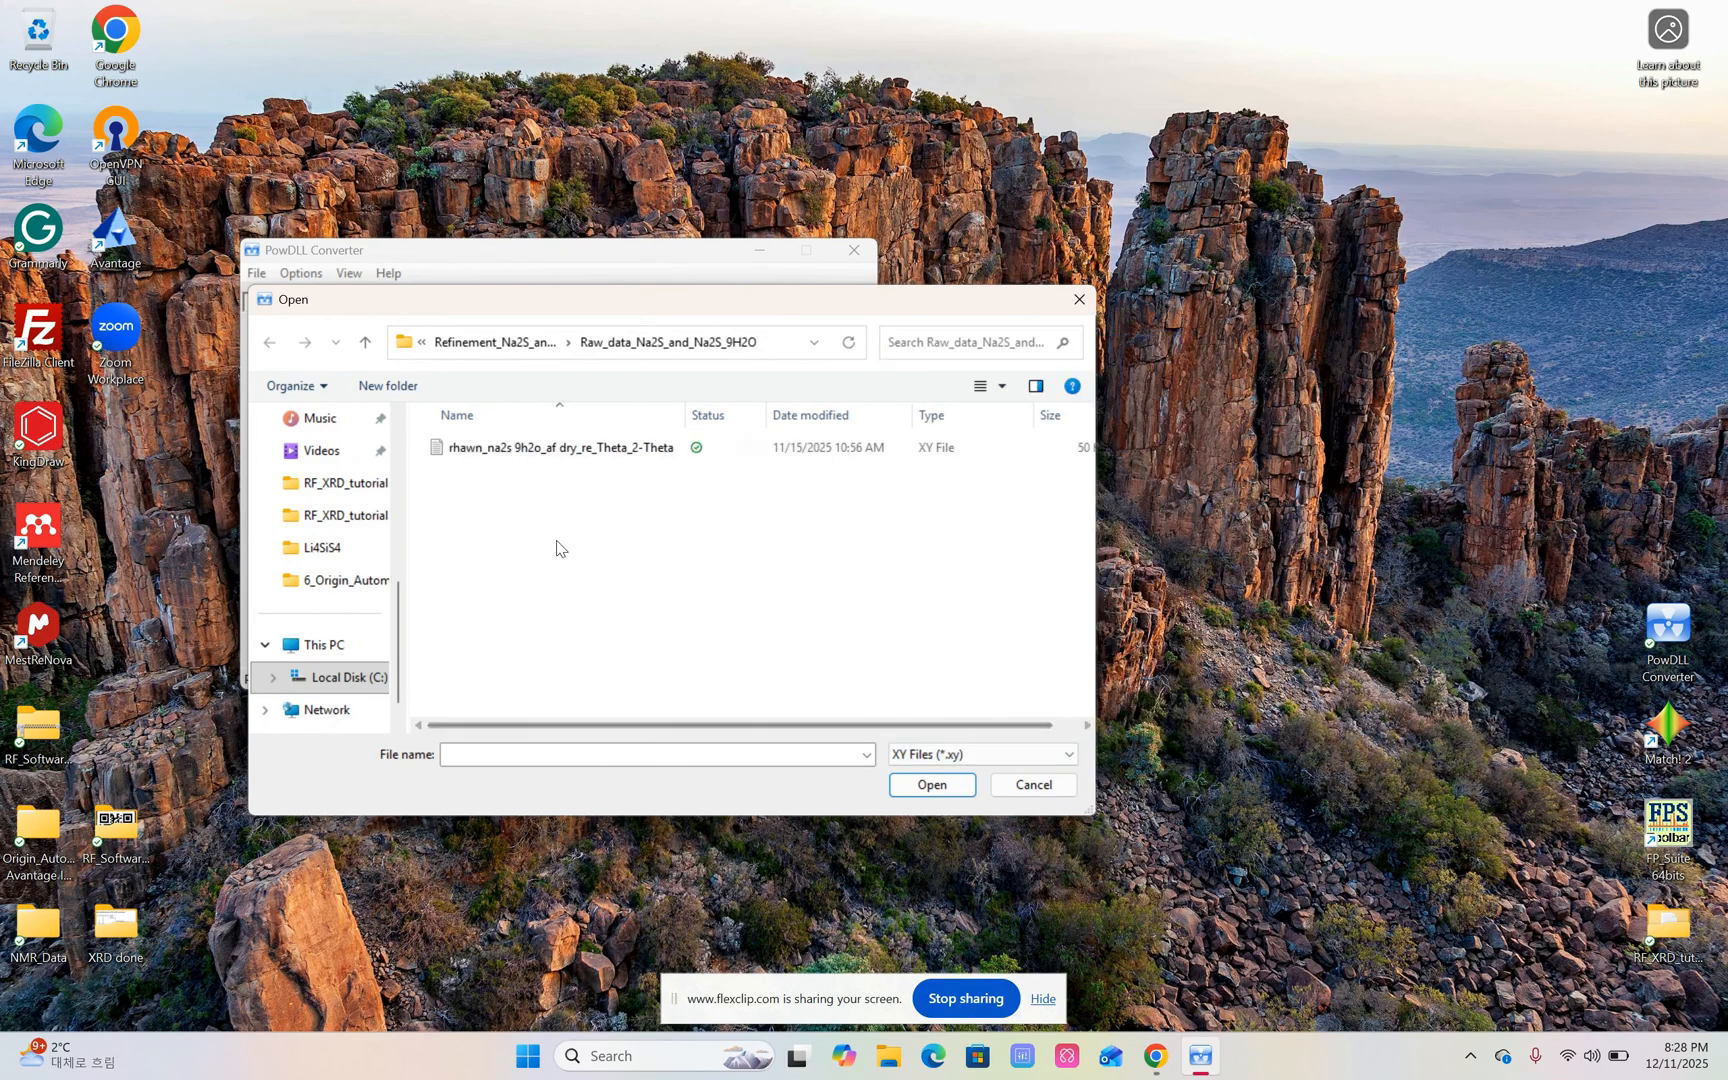
click(338, 490)
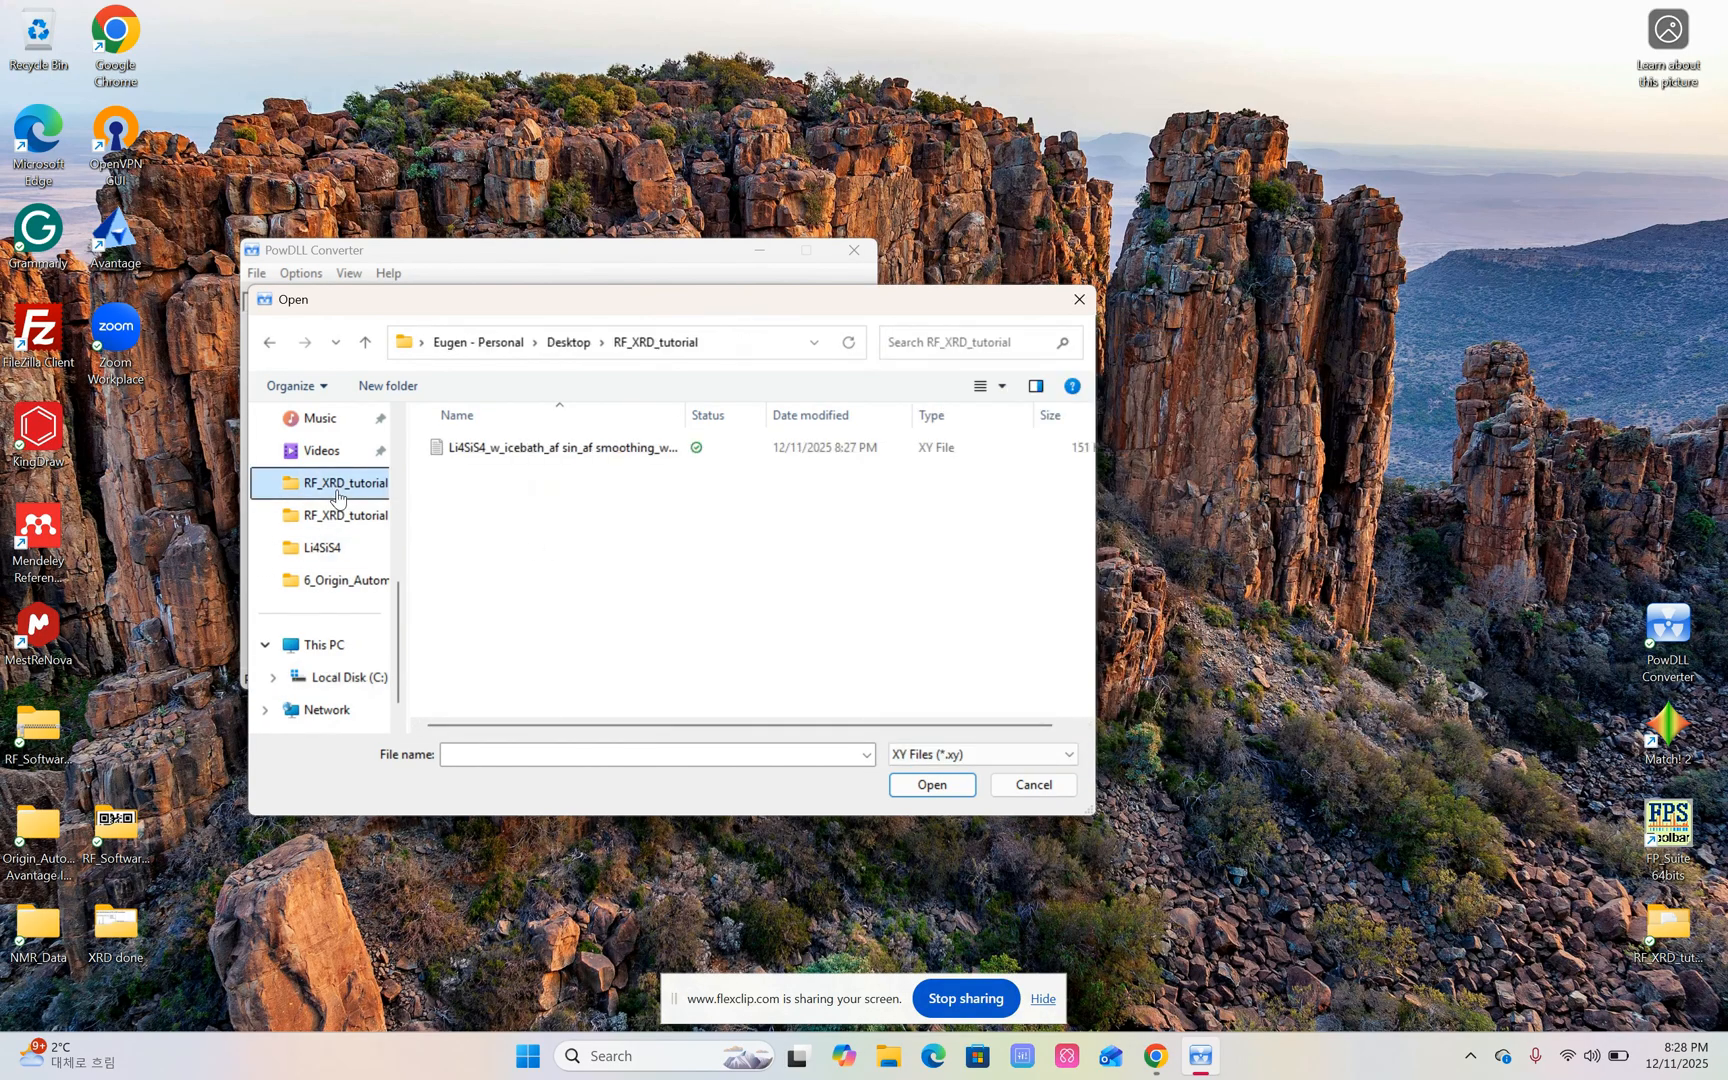
click(548, 449)
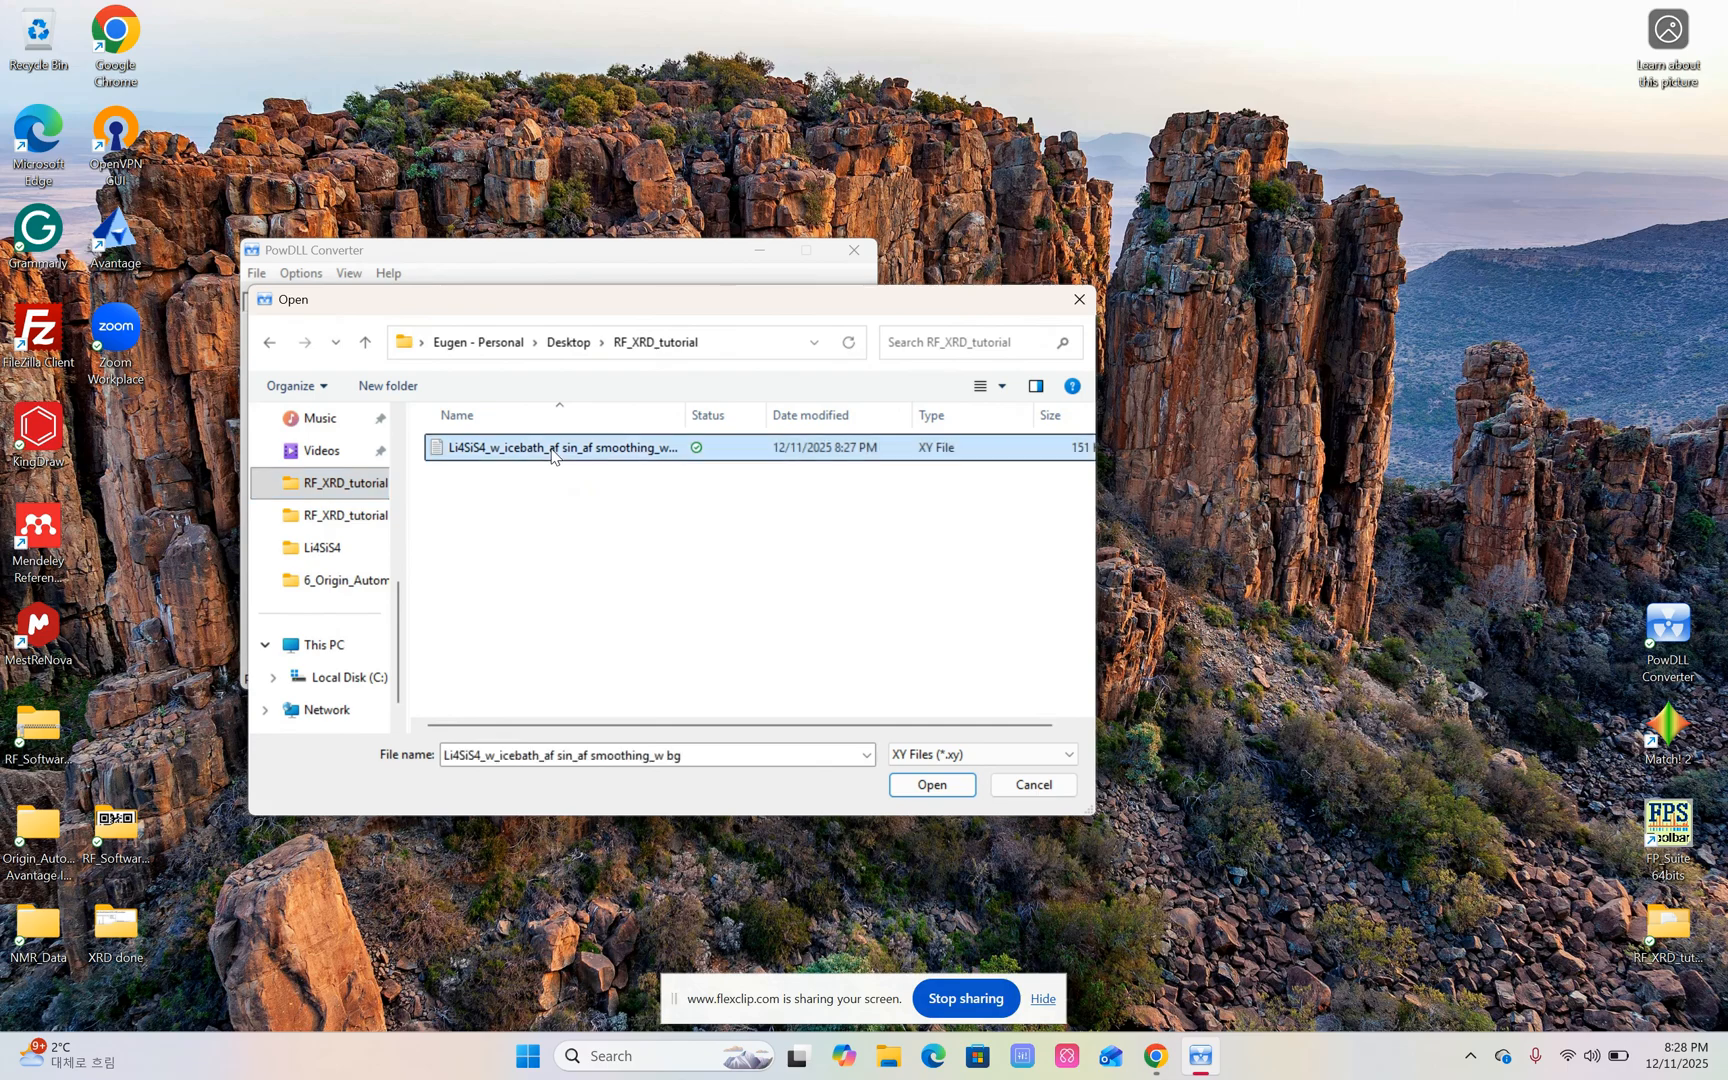
click(921, 786)
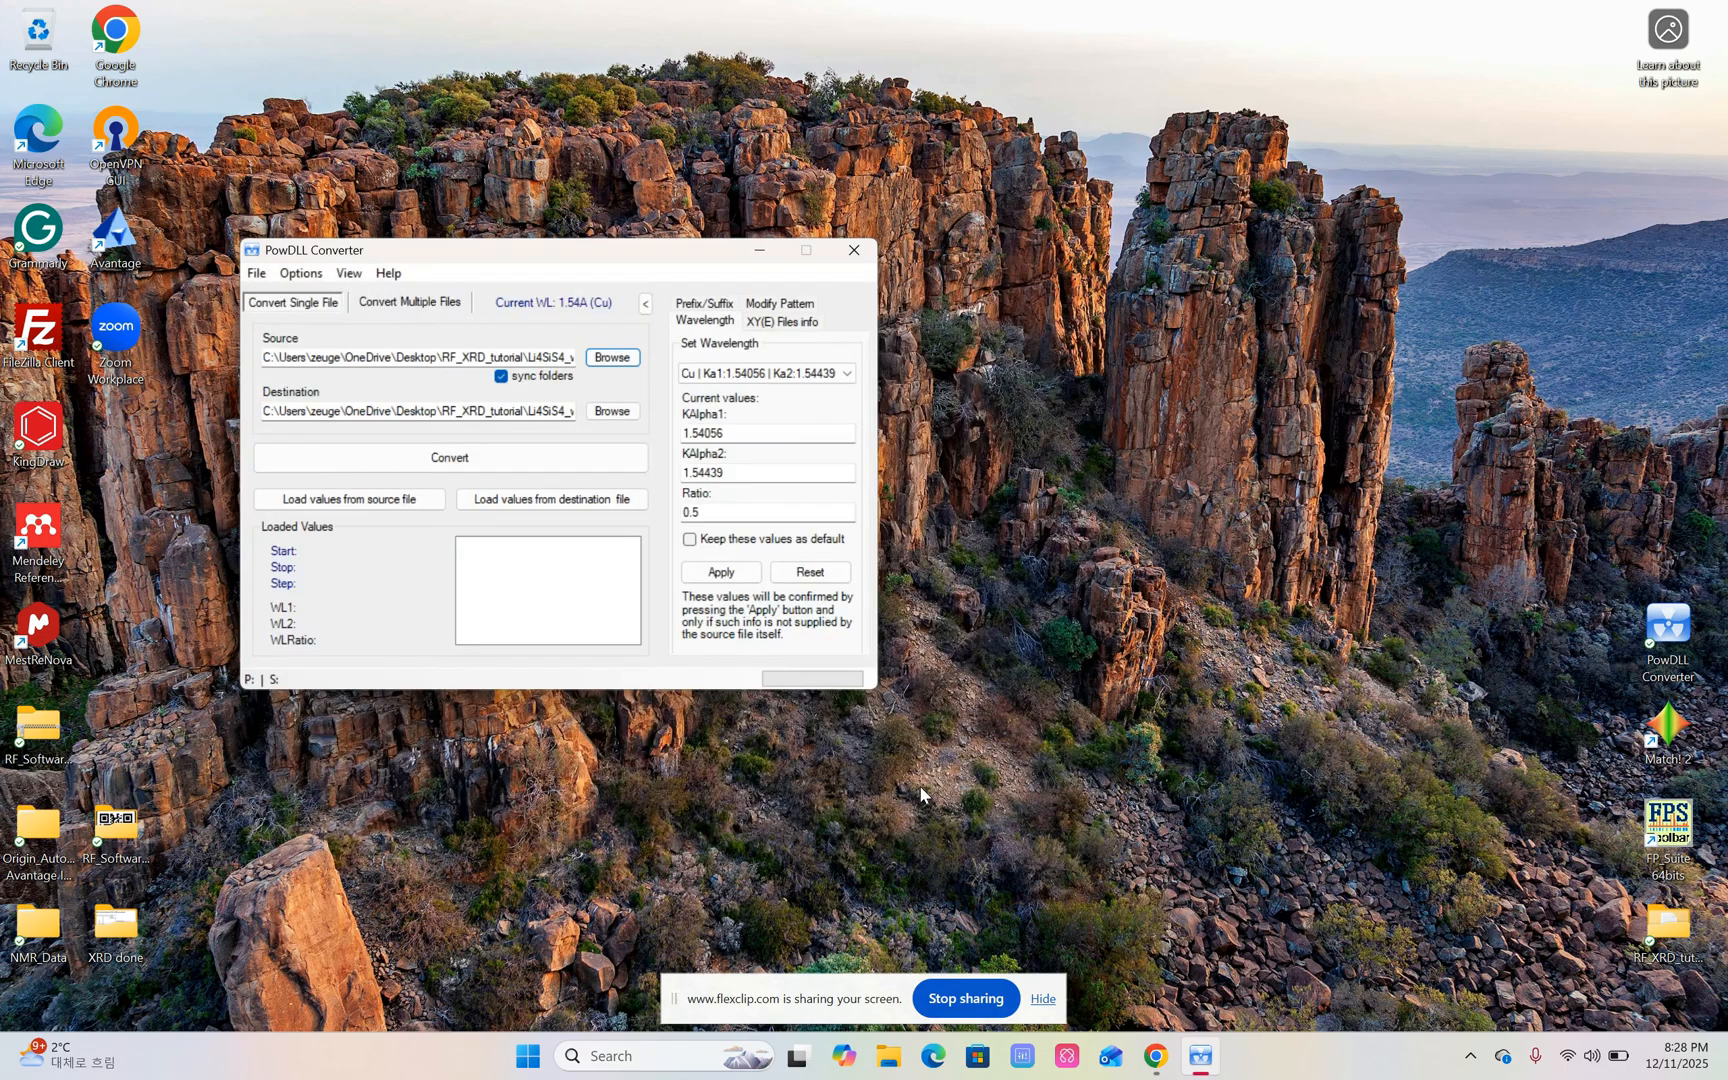
Set the destination to a Riet7 DAT file (*.dat) named "Li4SiS4_w_icebath_af sin_af smoothing_w bg" in the RF_XRD_tutorial folder.
click(612, 413)
click(656, 705)
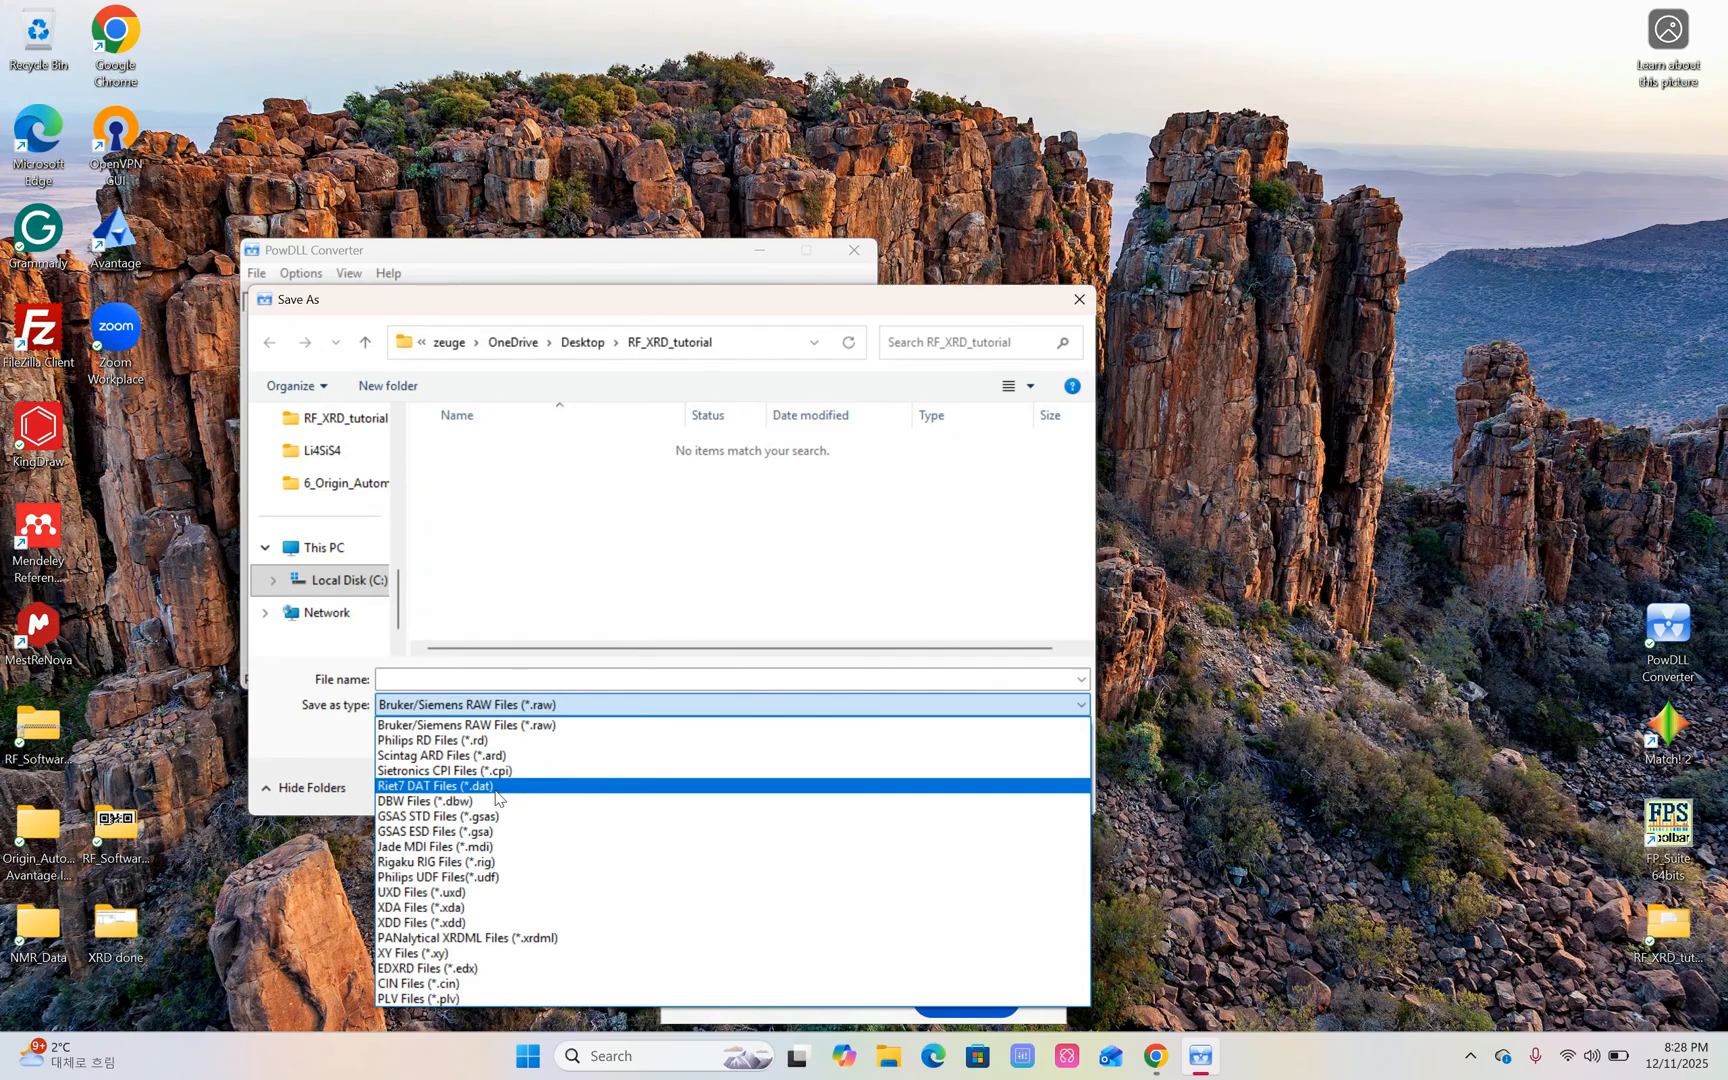
click(406, 786)
click(548, 679)
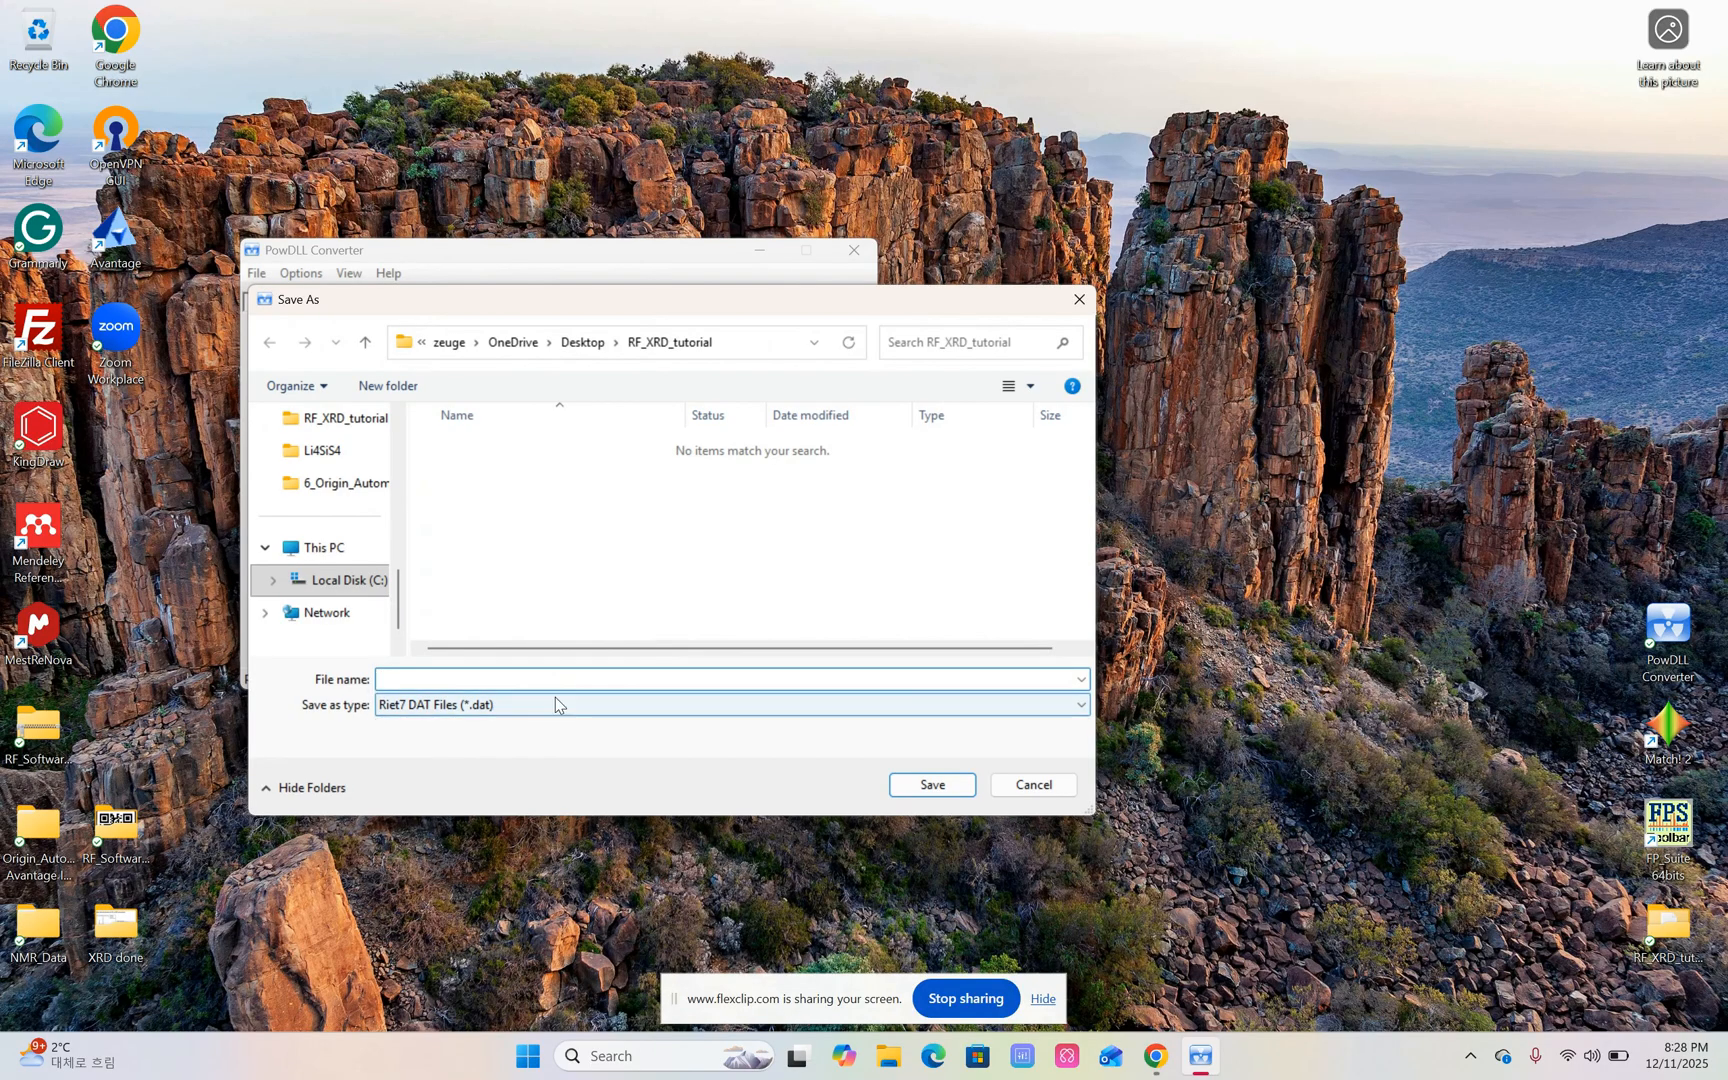
text(li)
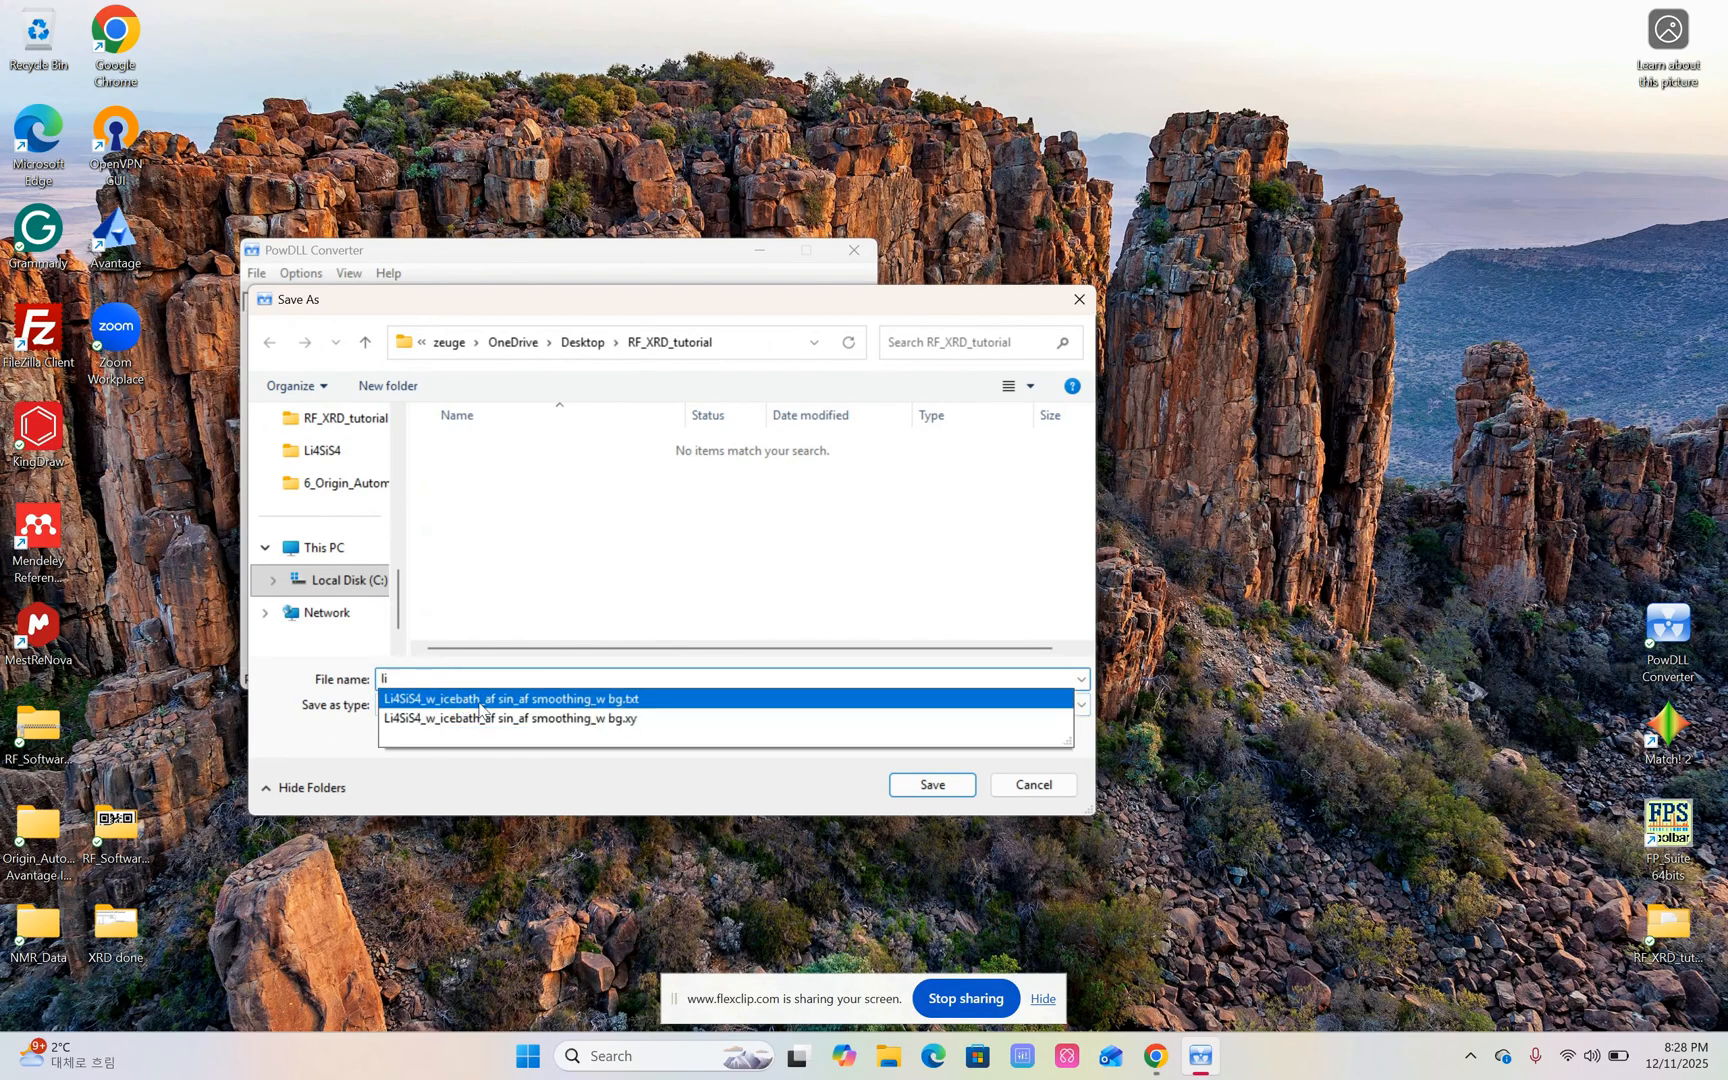
click(660, 699)
click(683, 679)
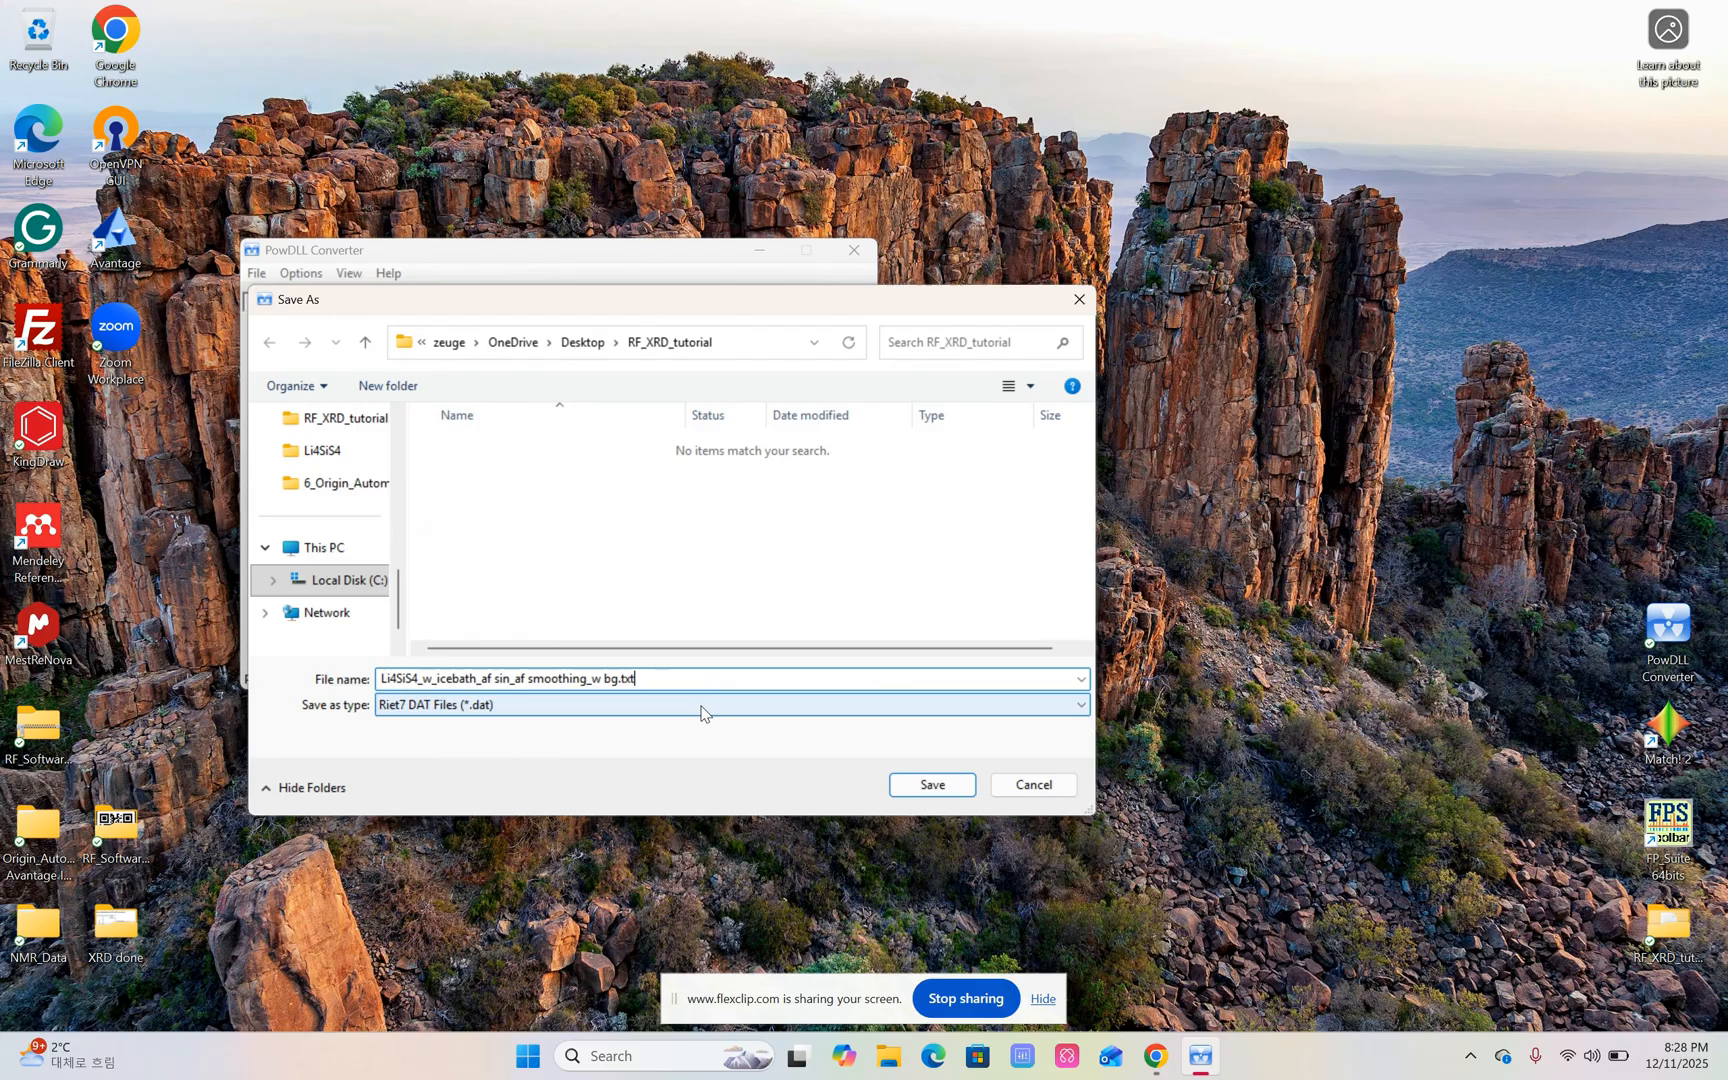
key(BackSpace)
key(BackSpace)
key(BackSpace)
key(BackSpace)
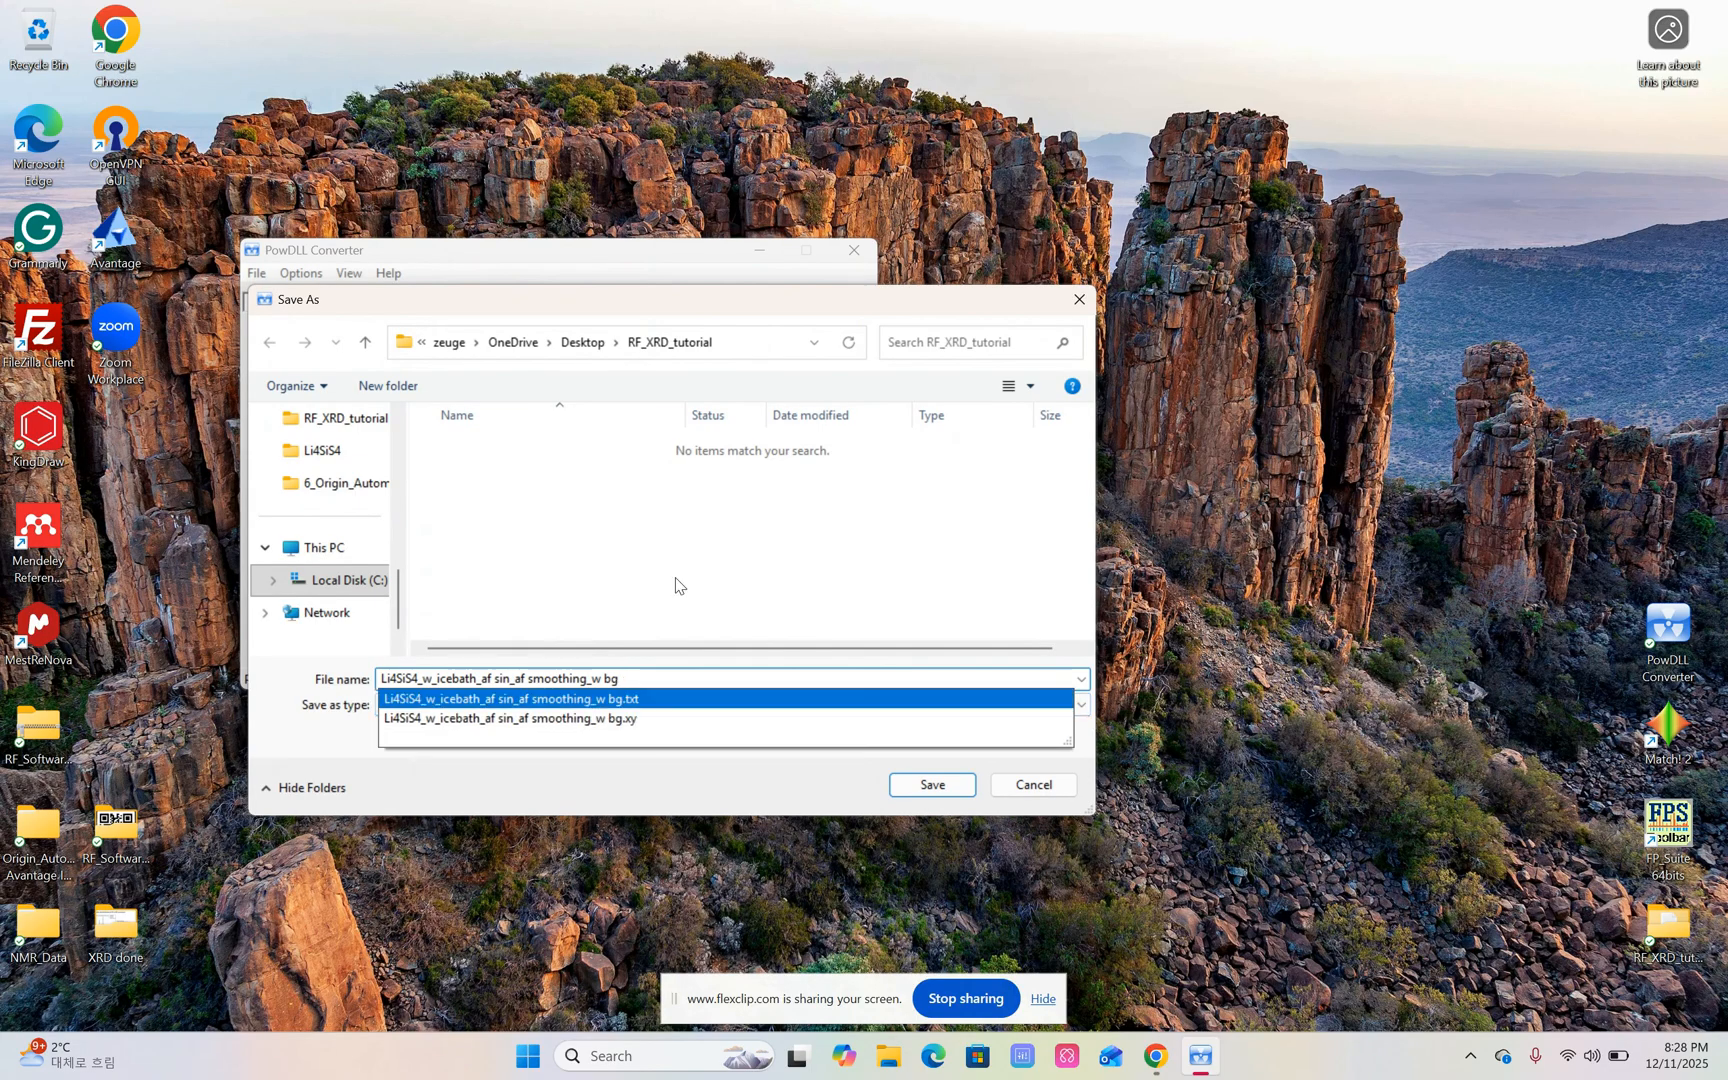
click(926, 790)
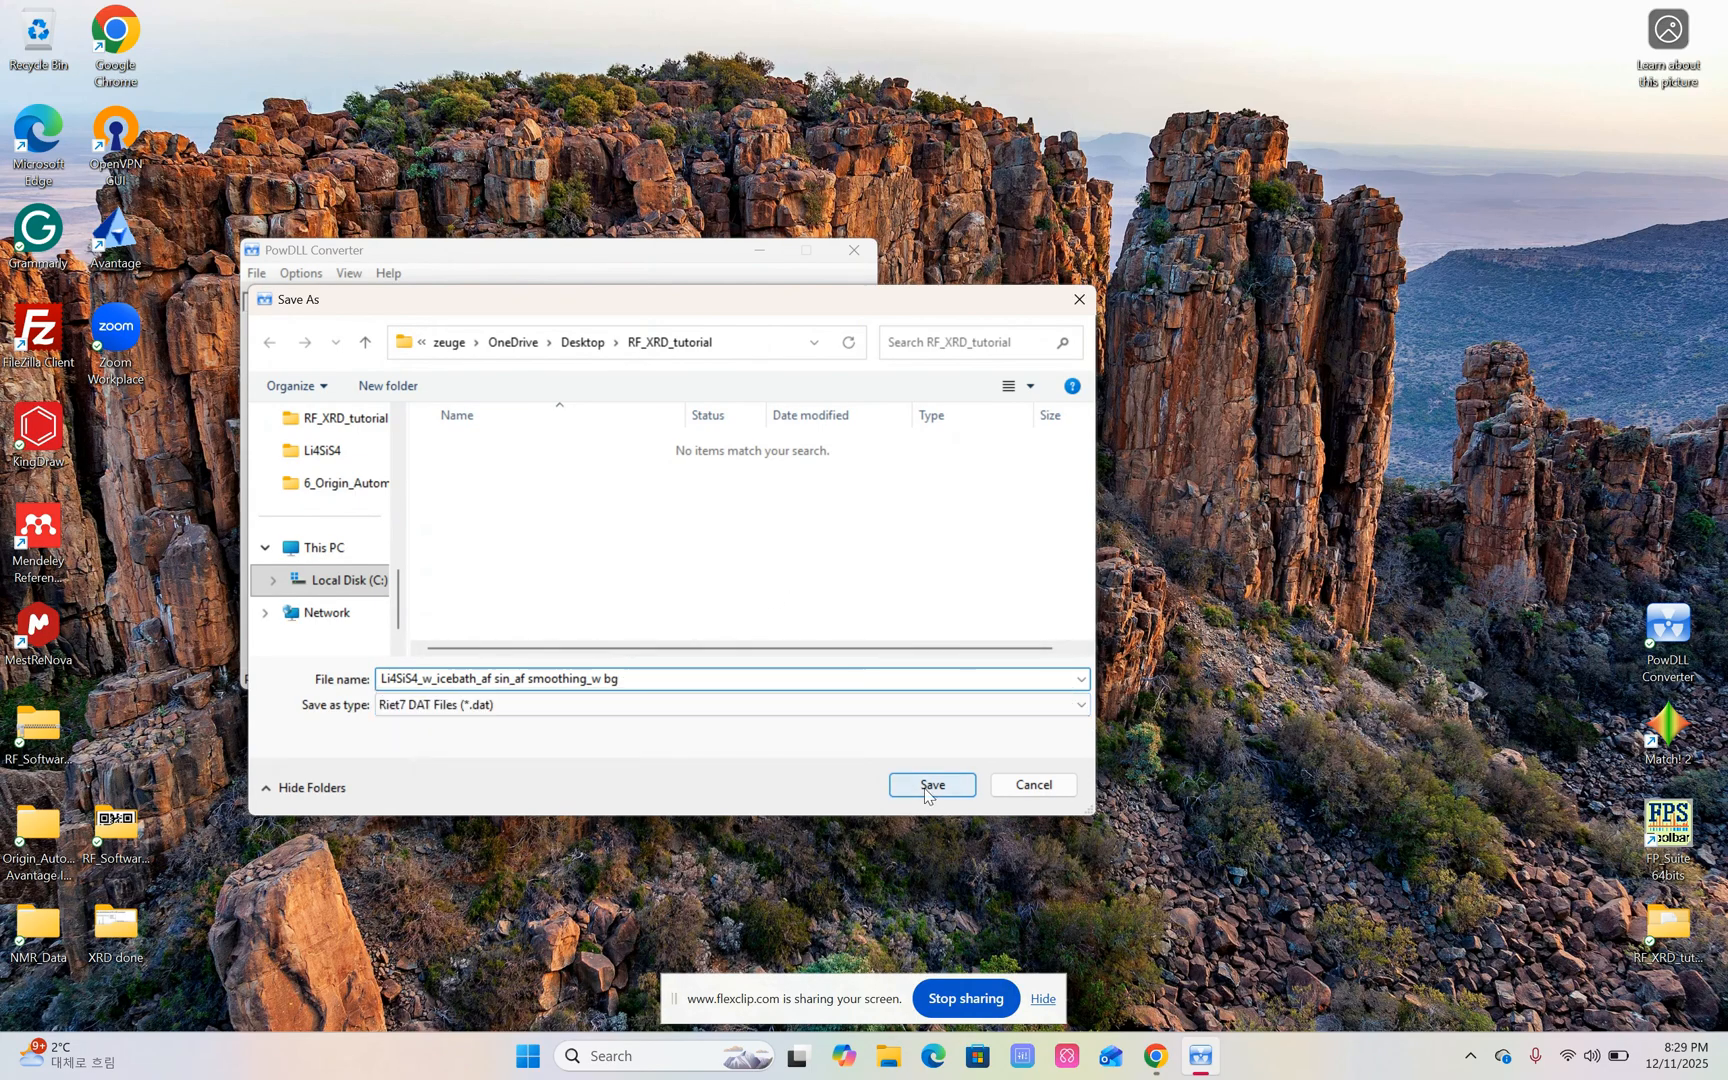
click(926, 788)
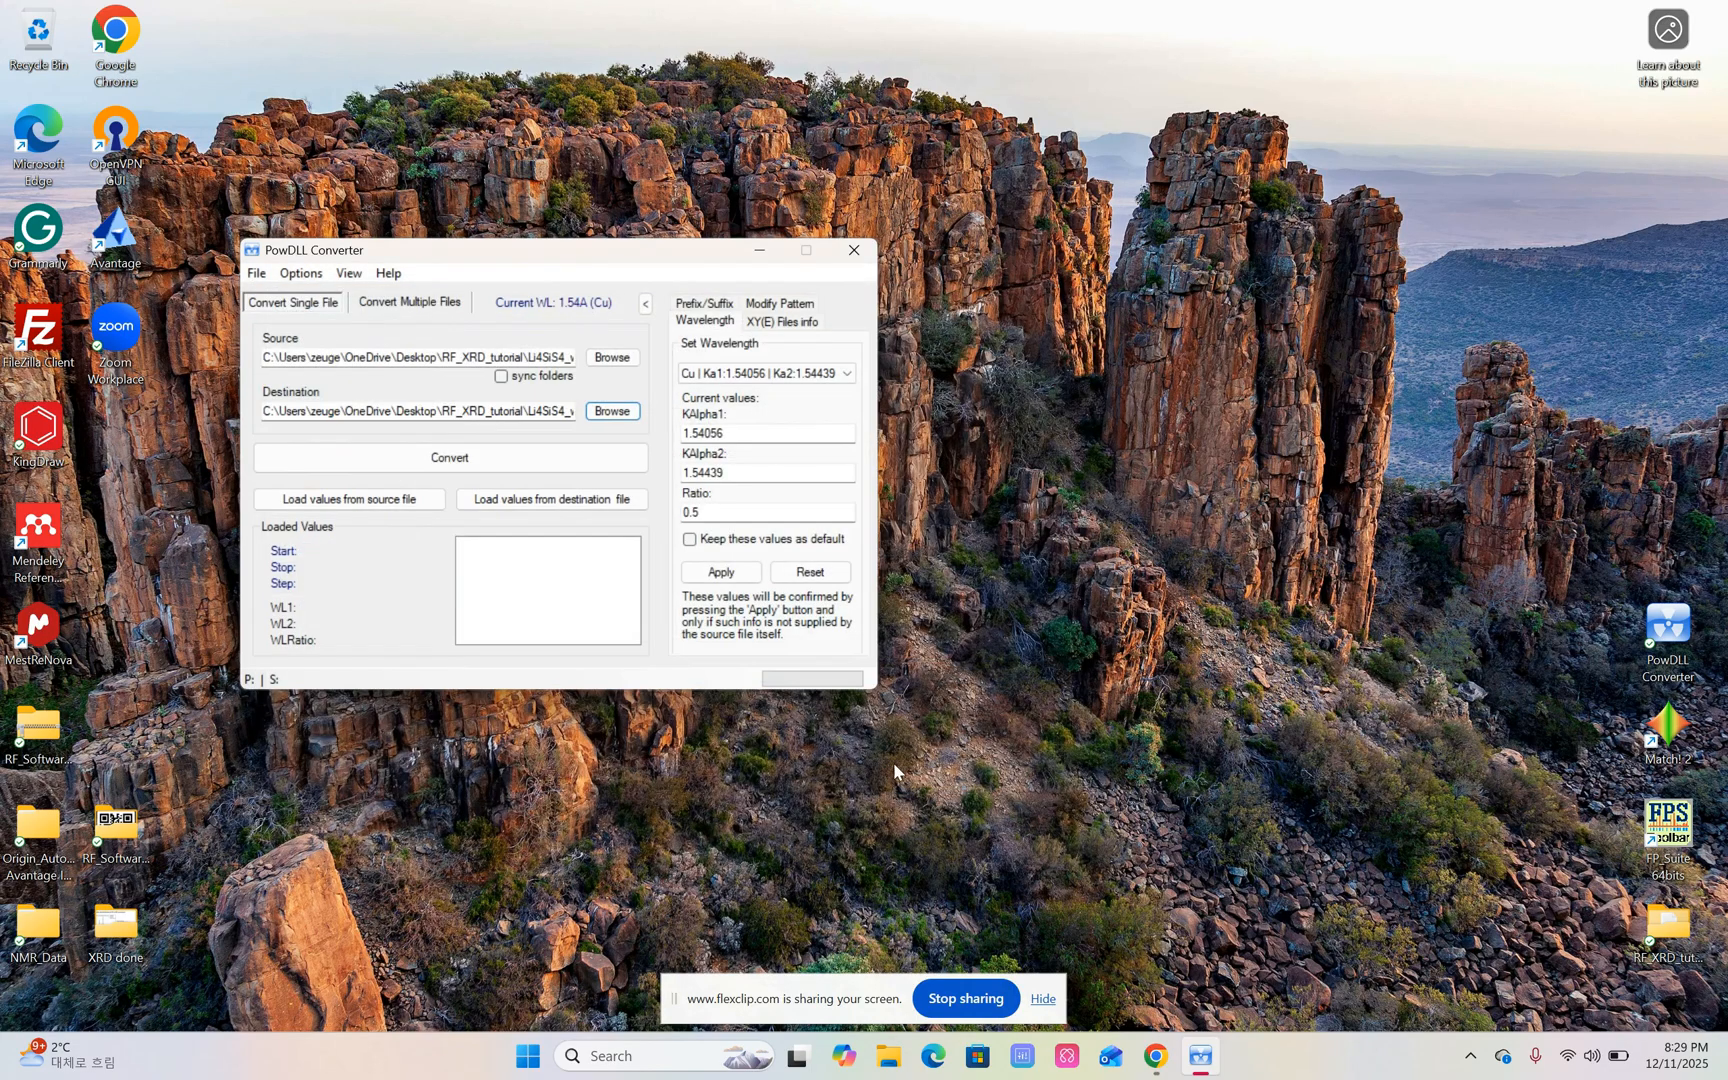
Convert the XY source file to the DAT destination and close the converter.
click(499, 464)
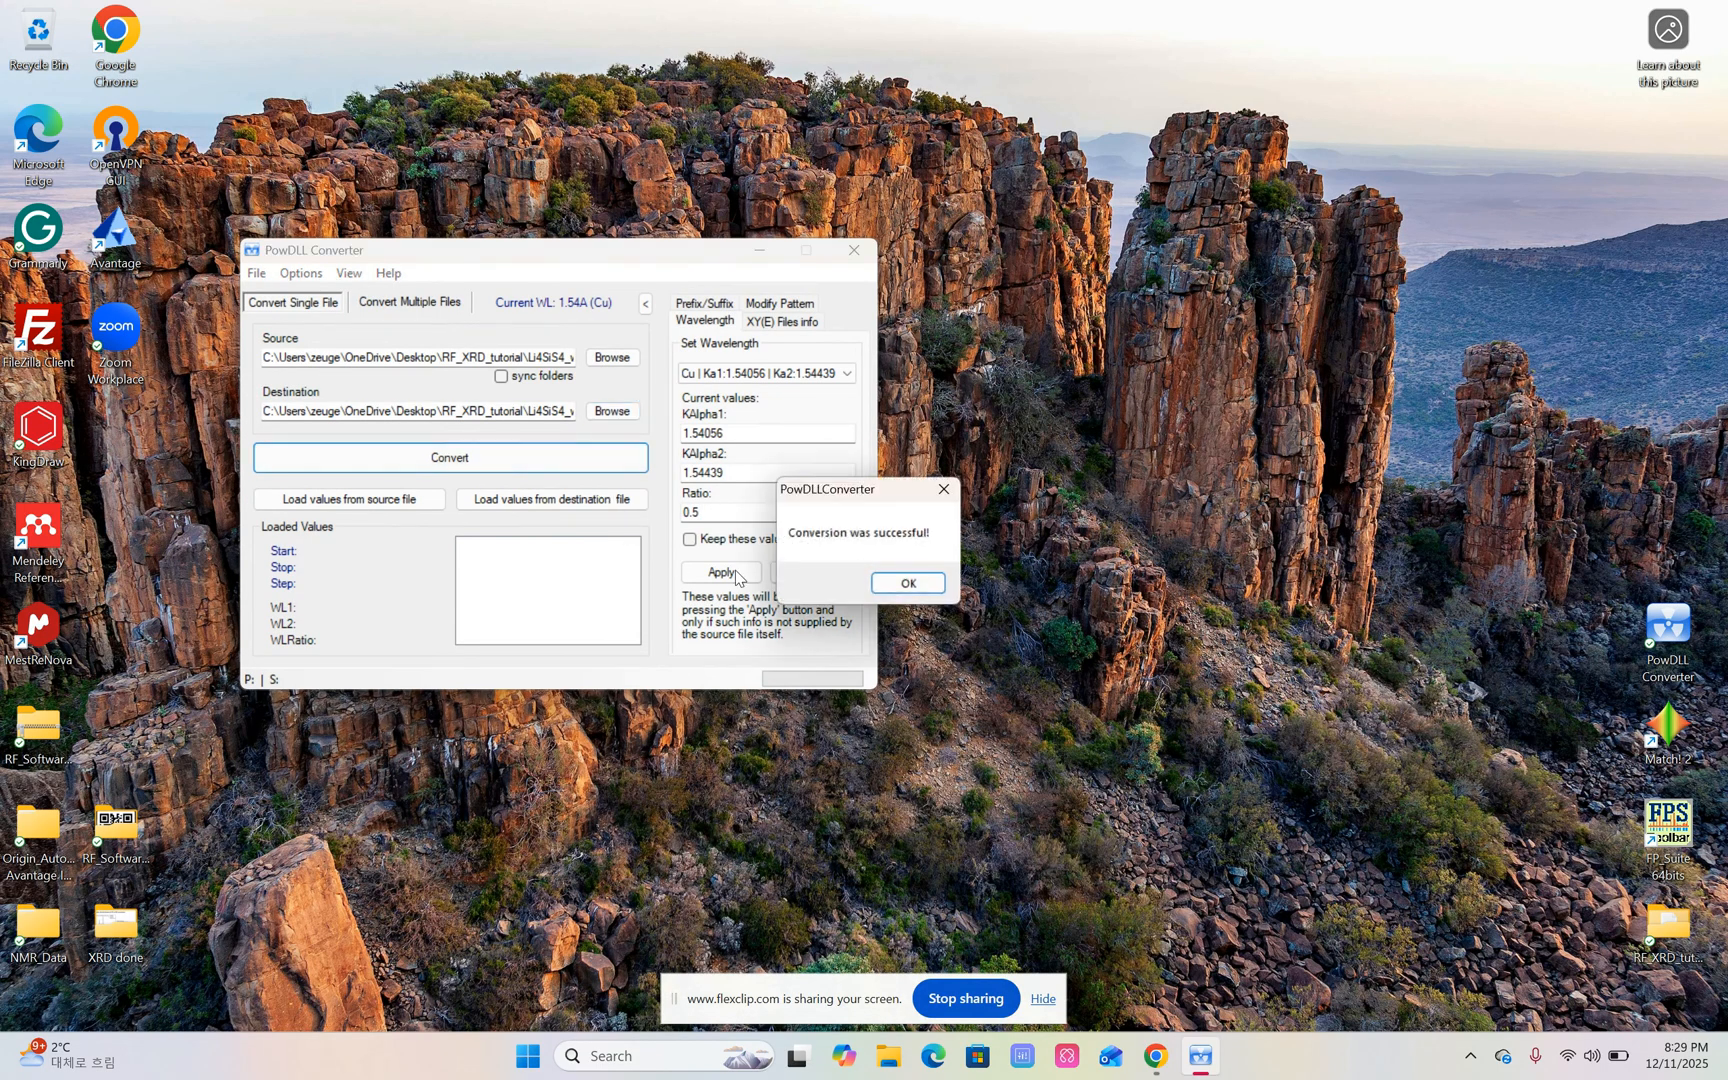
click(909, 585)
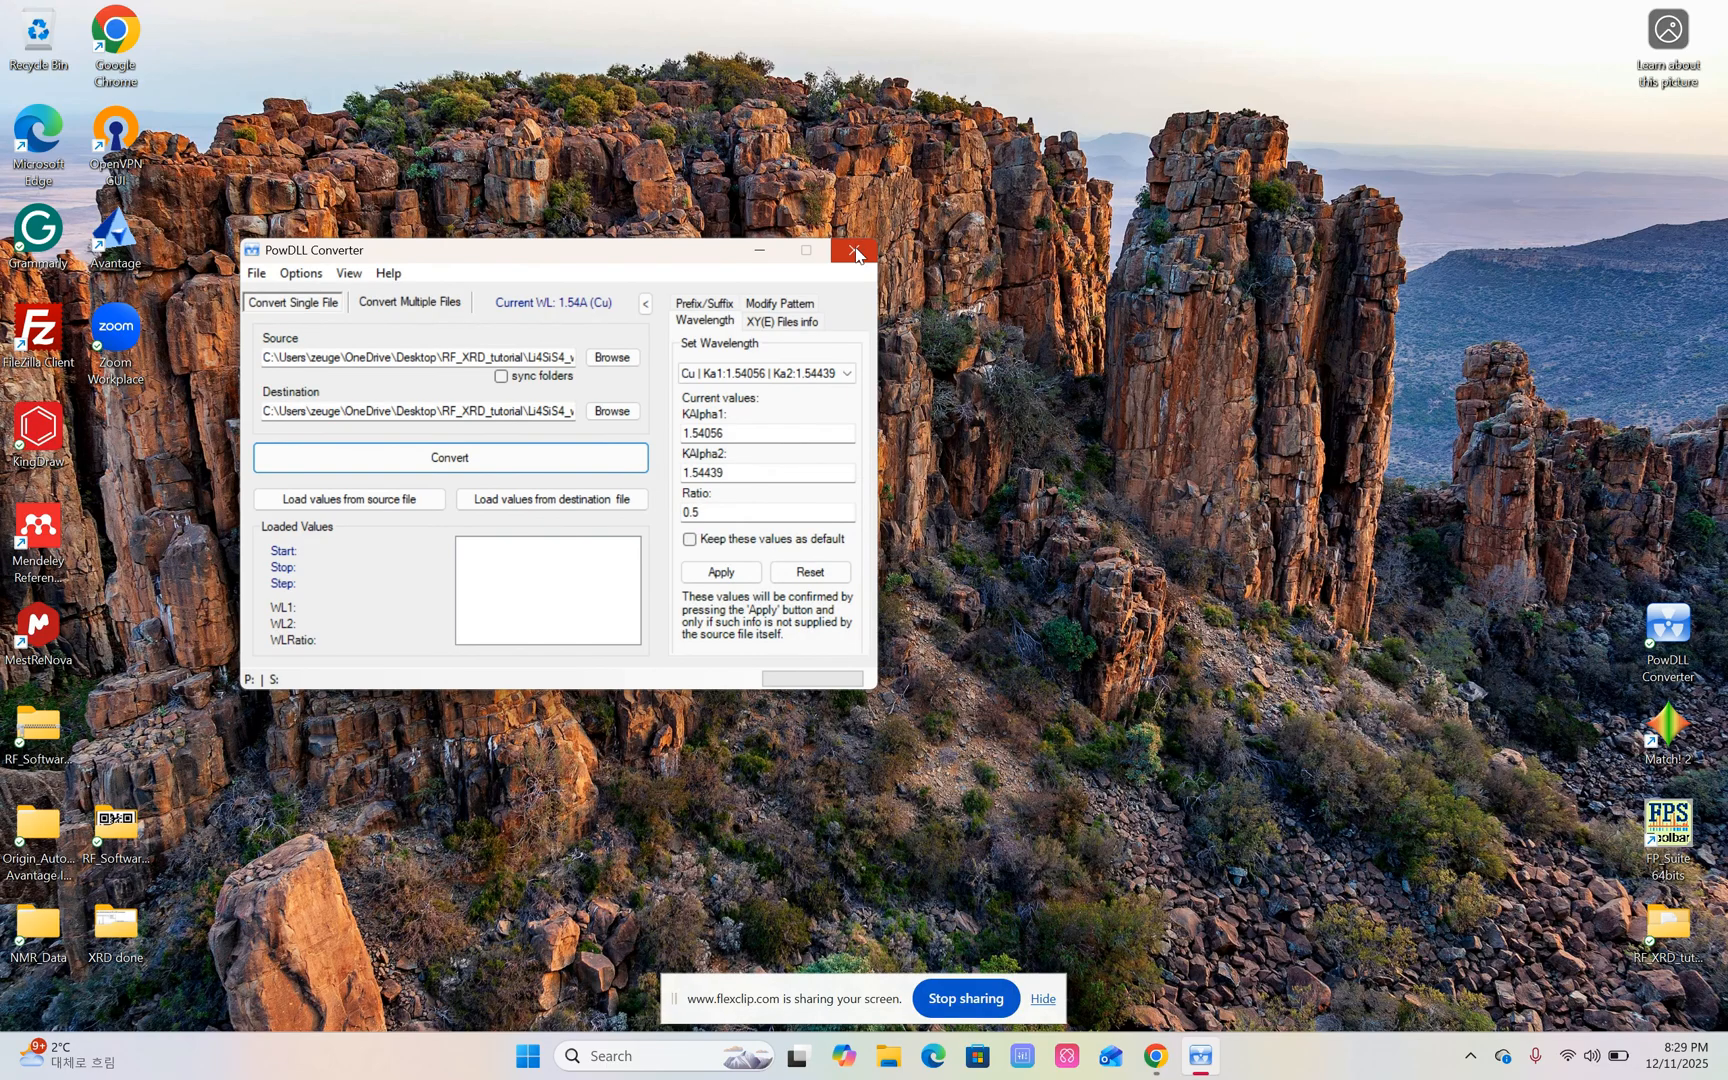
click(855, 252)
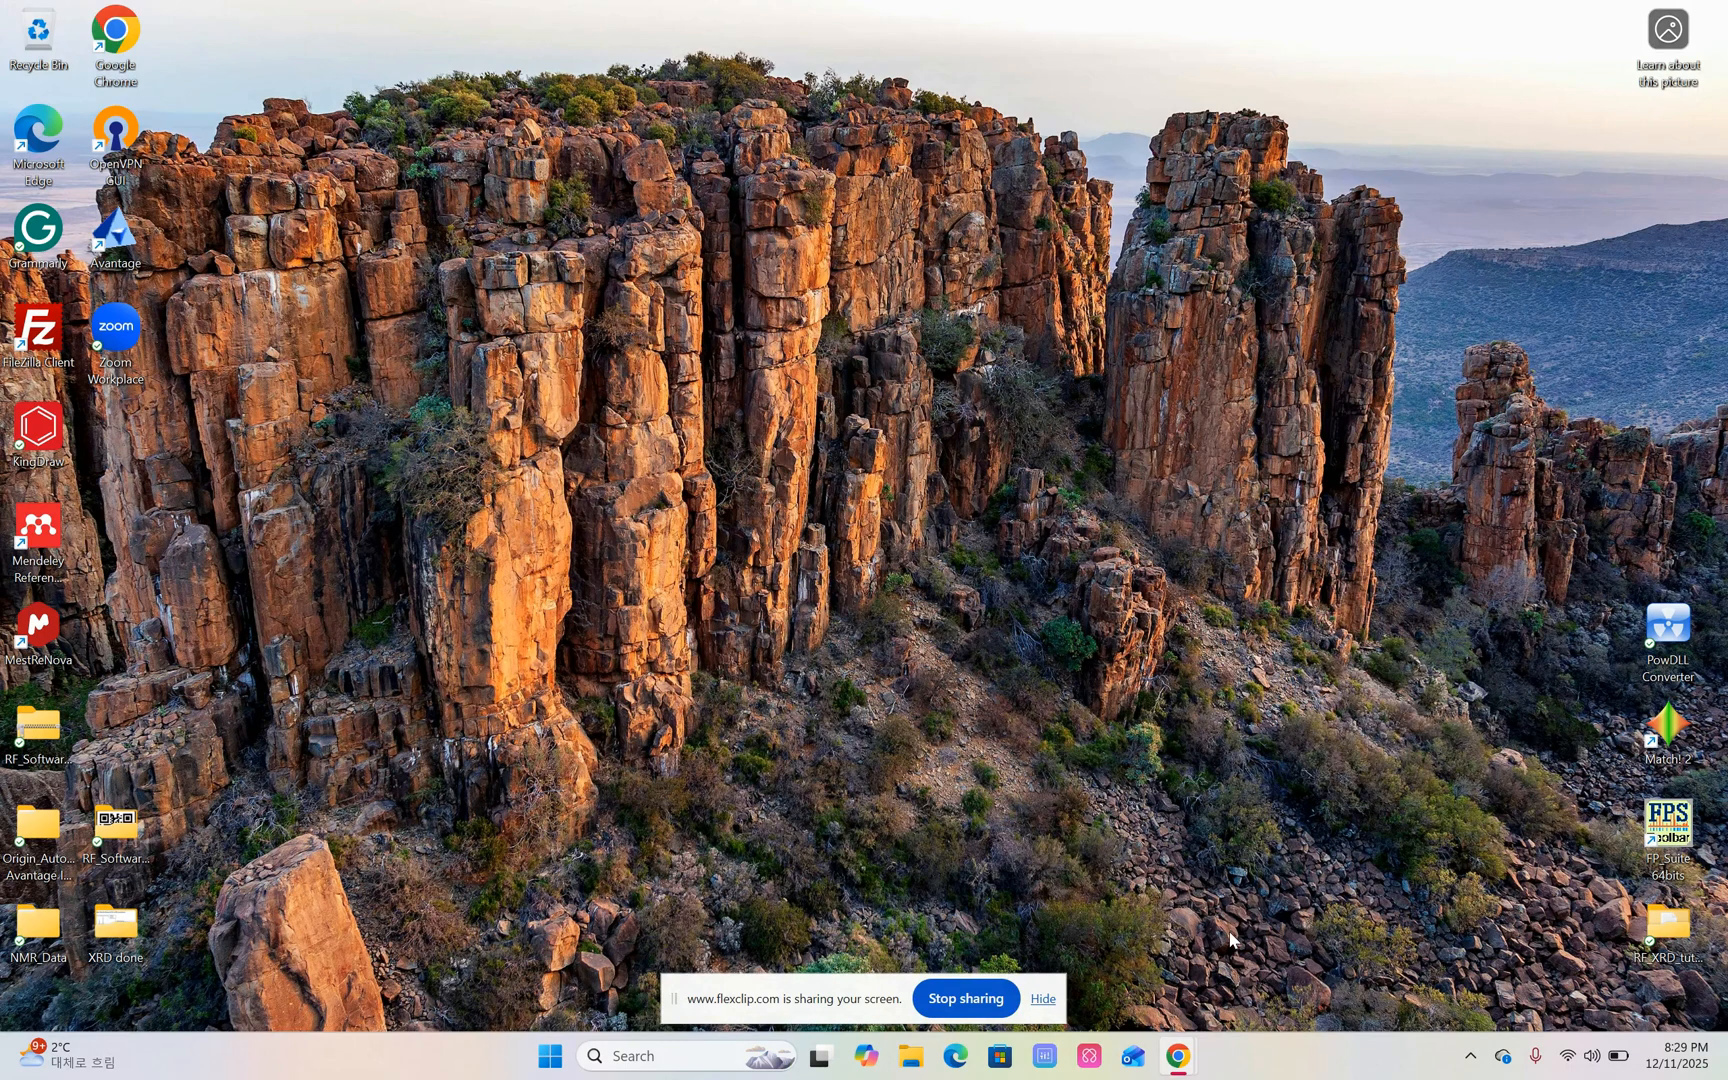
Switch to the "Li4SiS4 cif file" Google search in Chrome and open the Materials Project result mp-559848 for Li4SiO4.
mouse_move(1182, 1060)
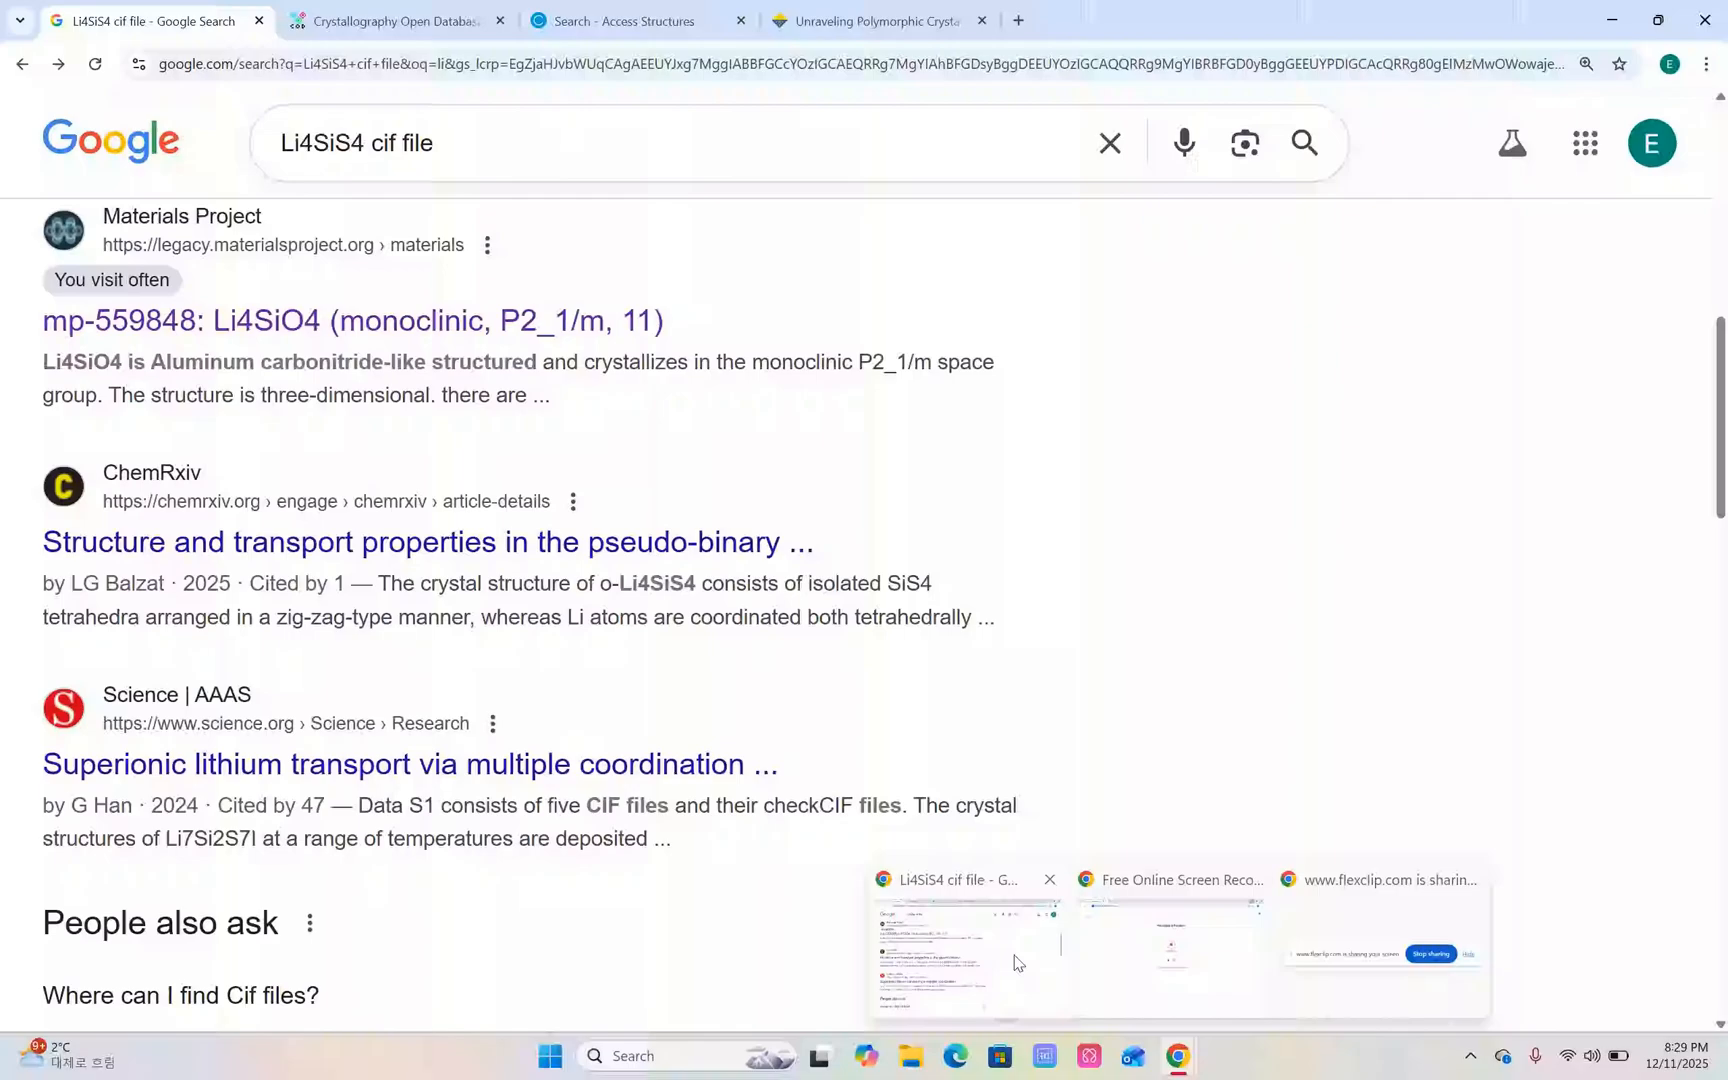
click(1014, 984)
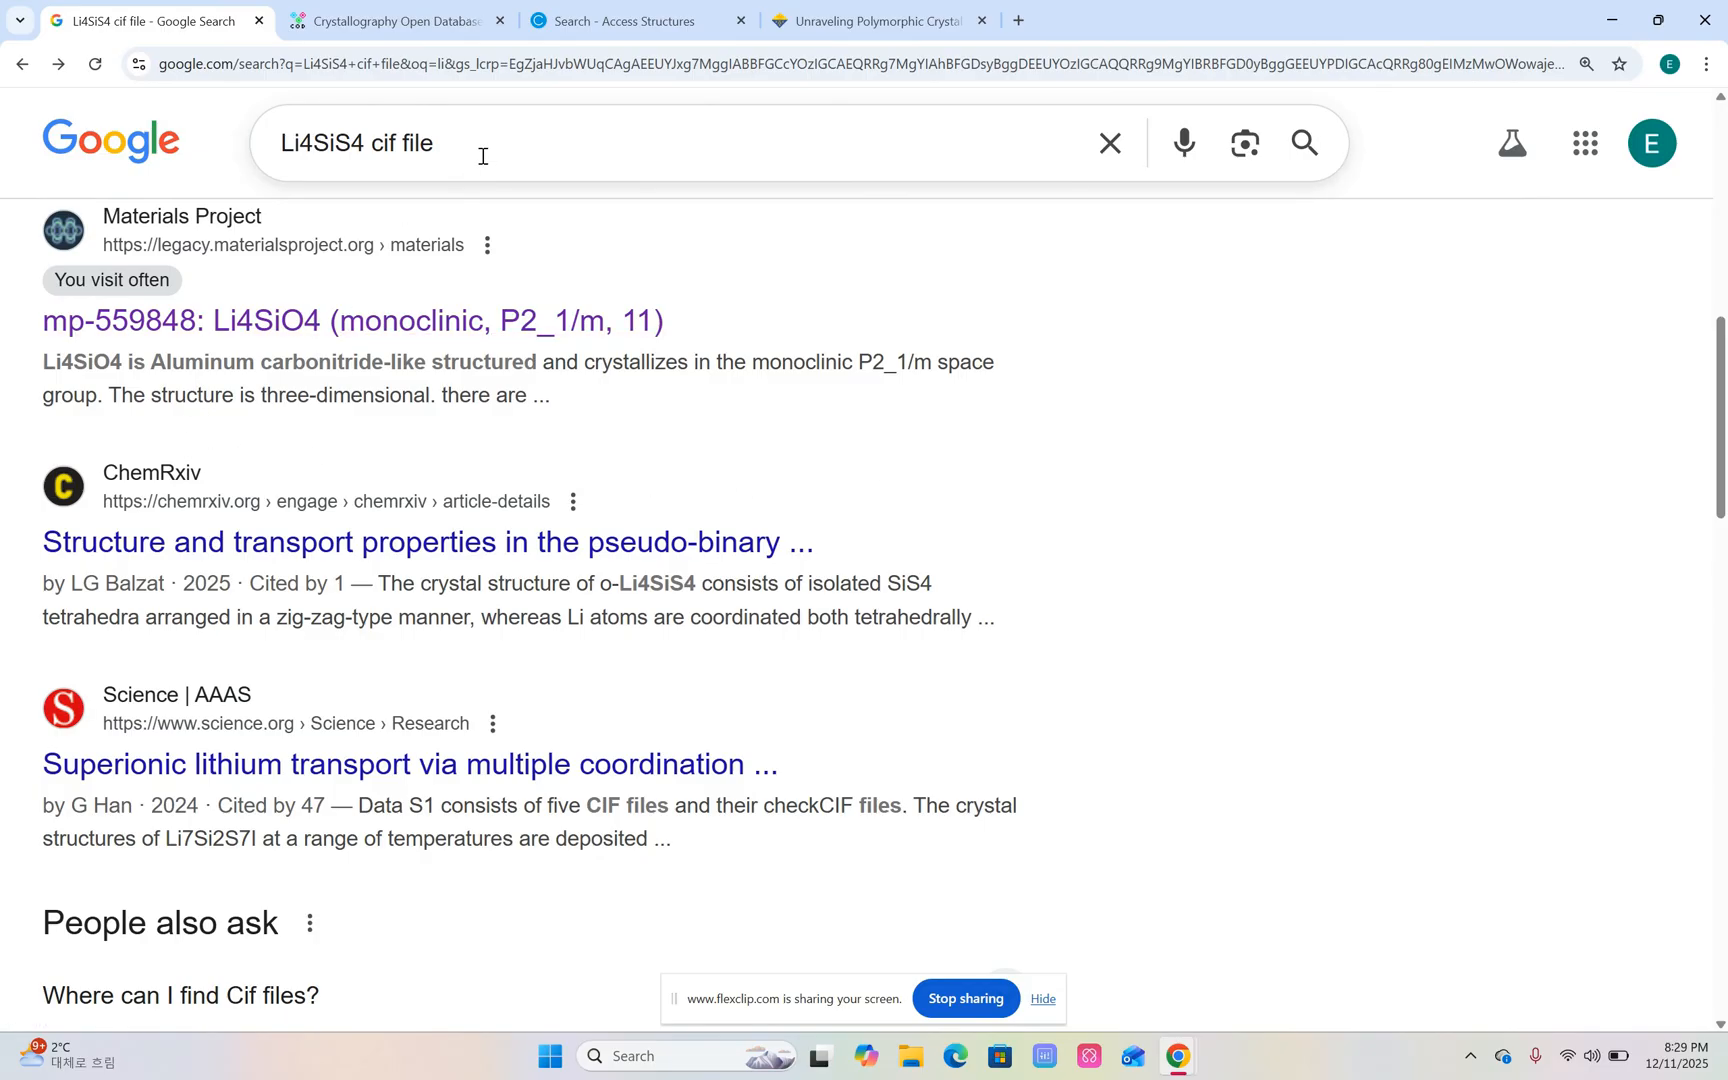
click(438, 156)
drag(363, 138, 190, 148)
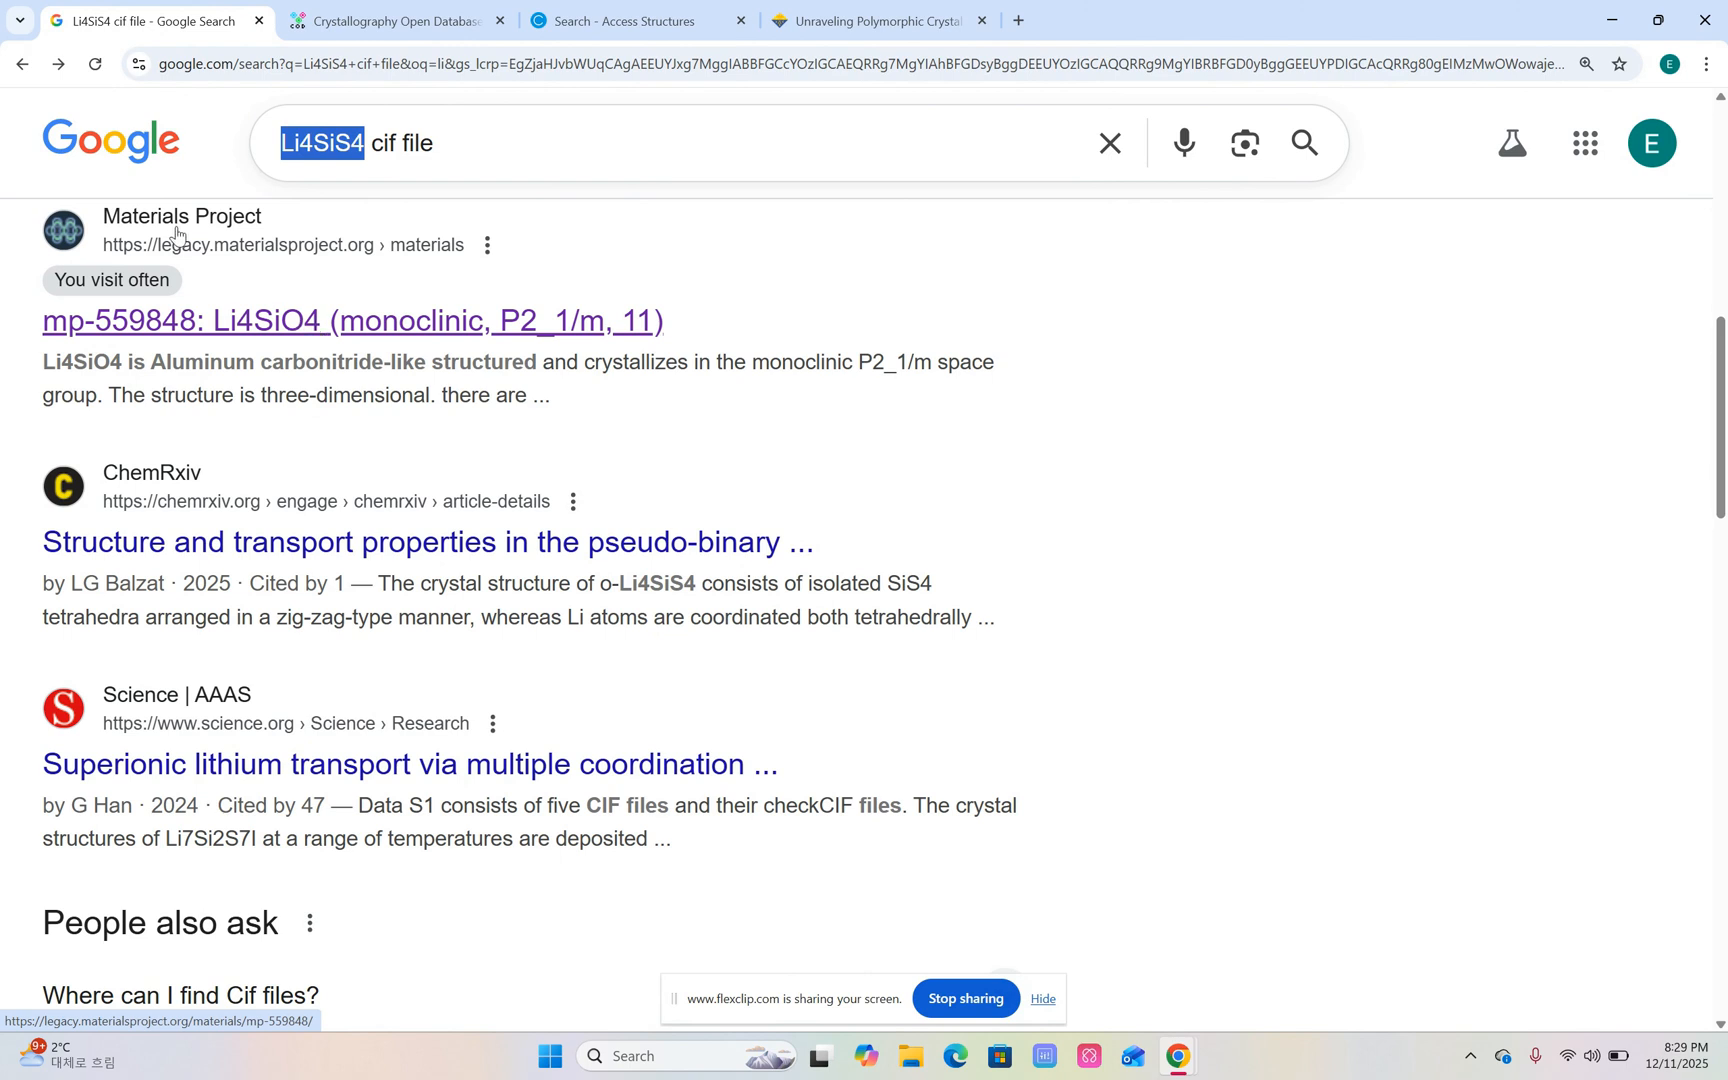
click(205, 320)
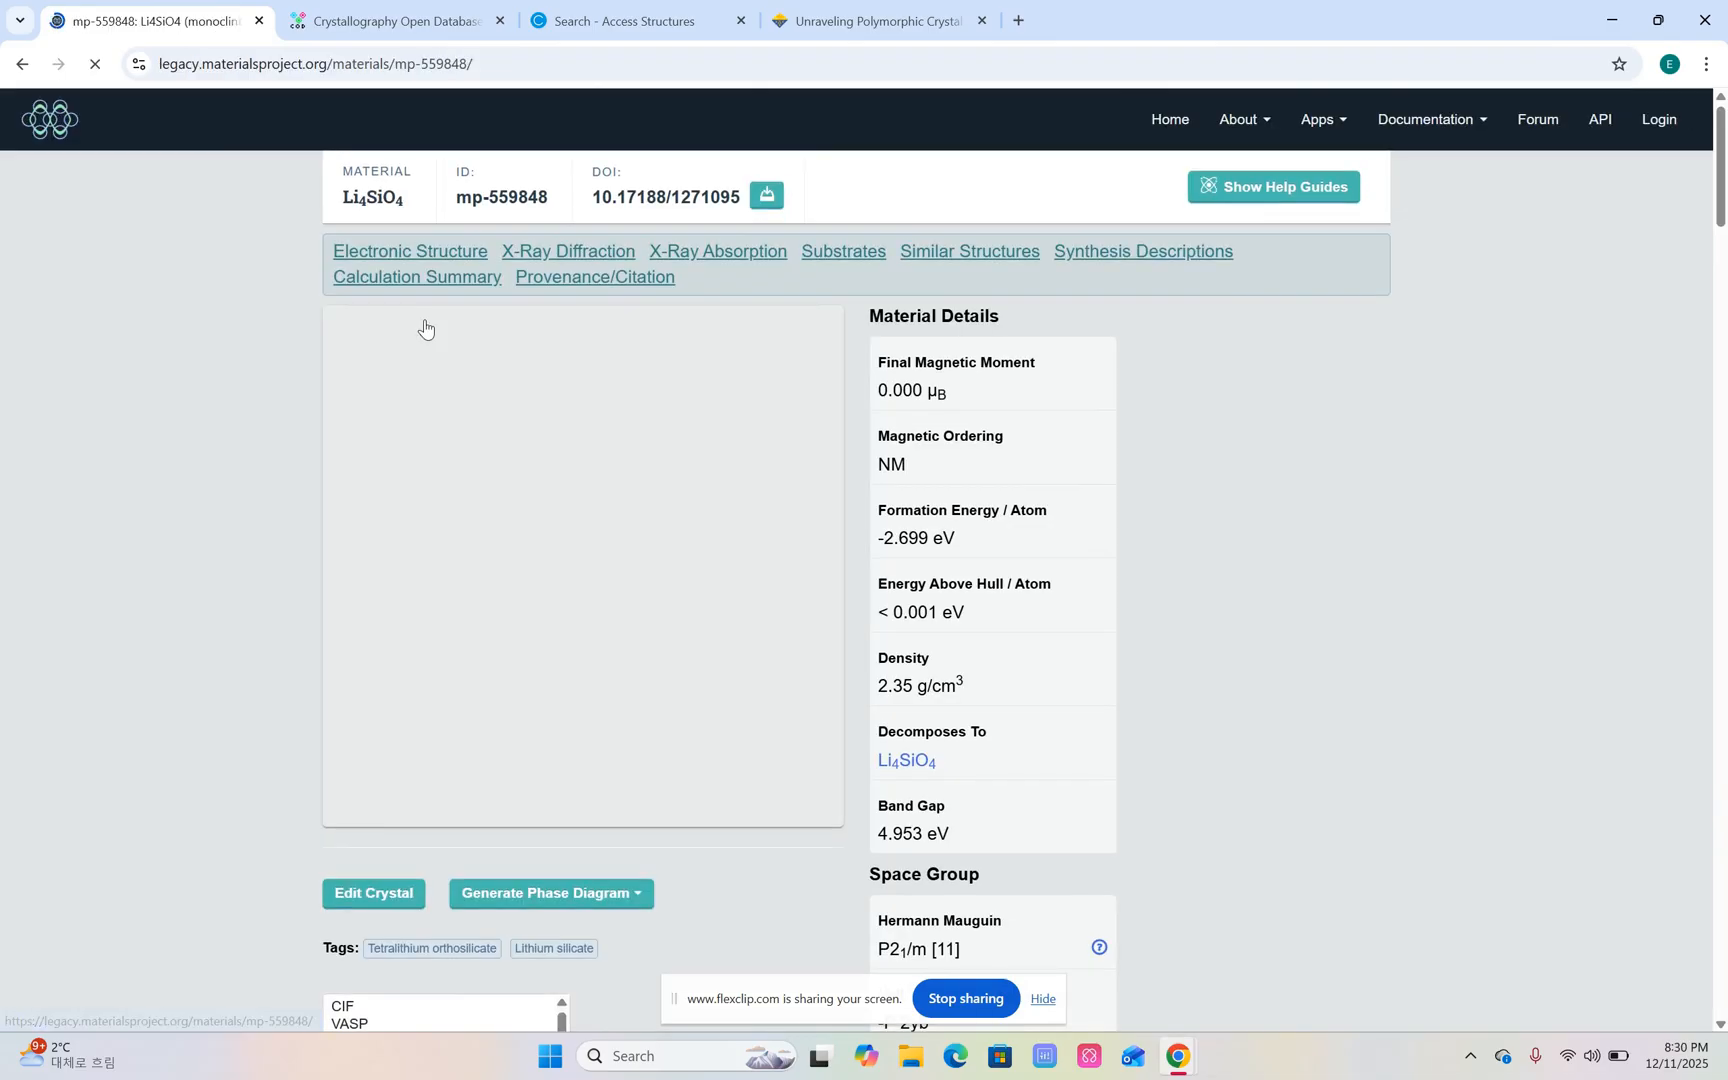
Rotate the Li4SiO4 crystal structure and examine the CIF download options without choosing one.
drag(632, 560, 495, 547)
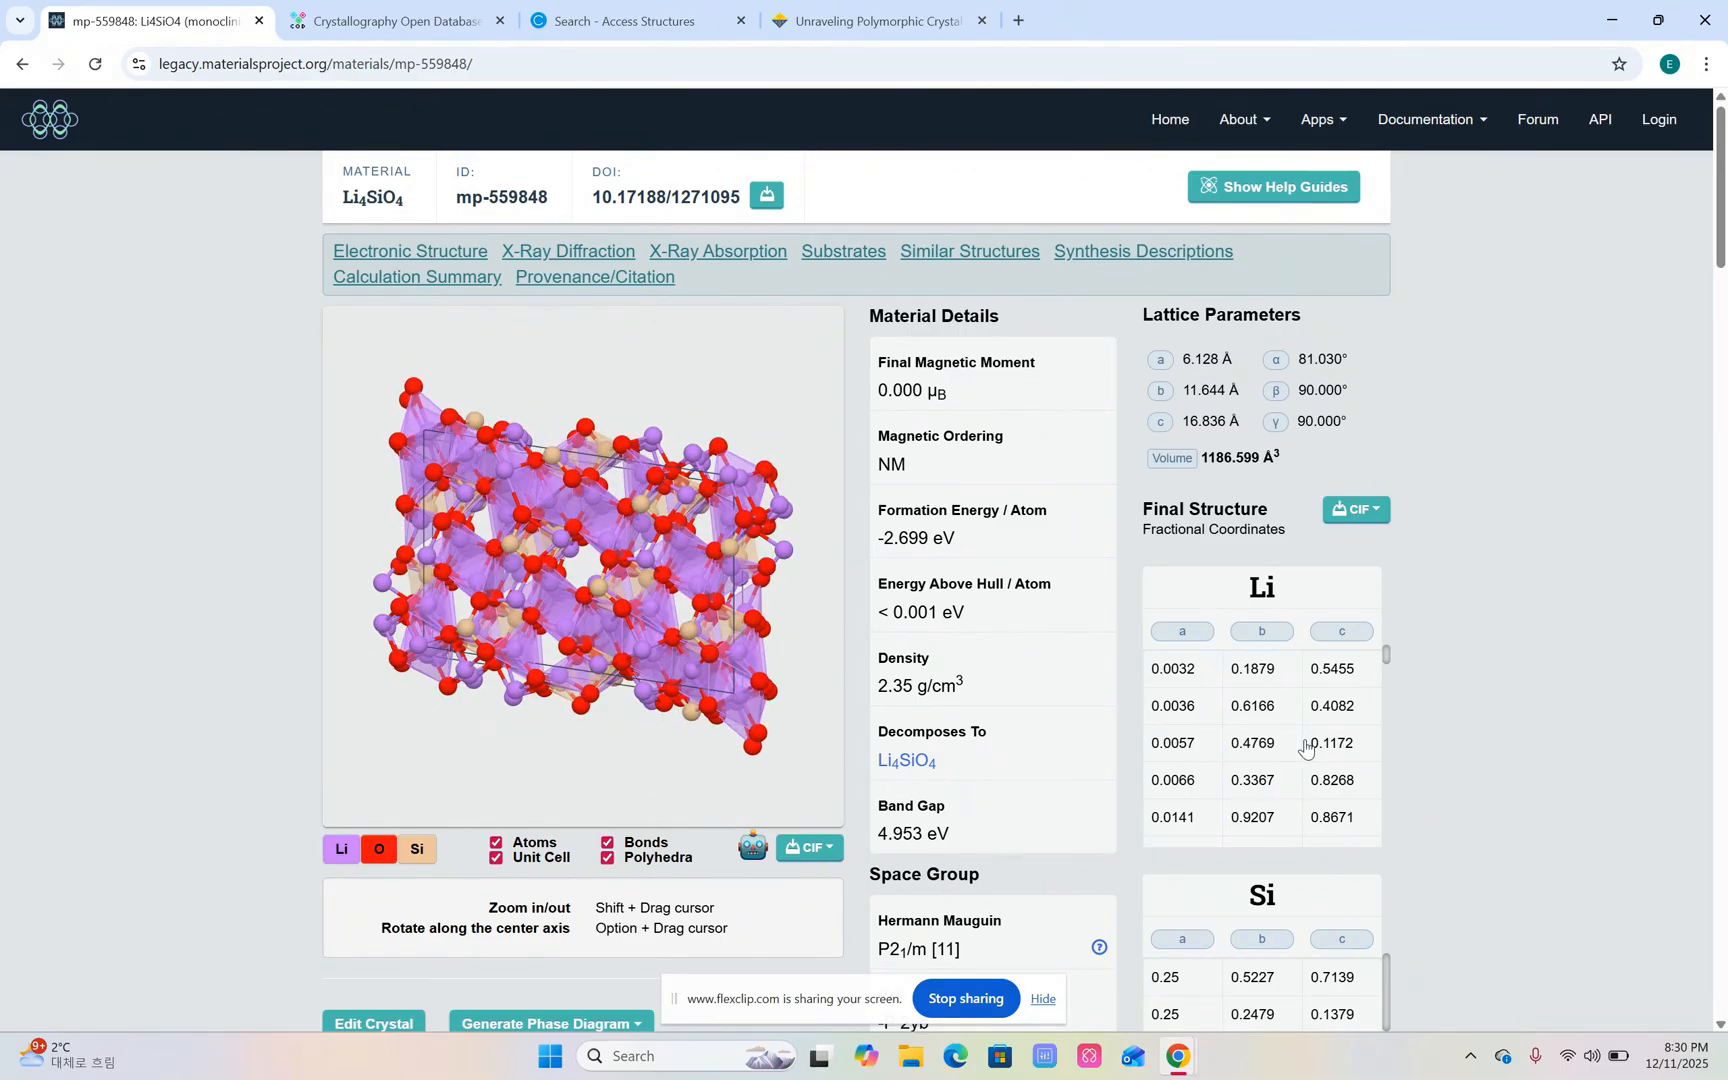
click(829, 857)
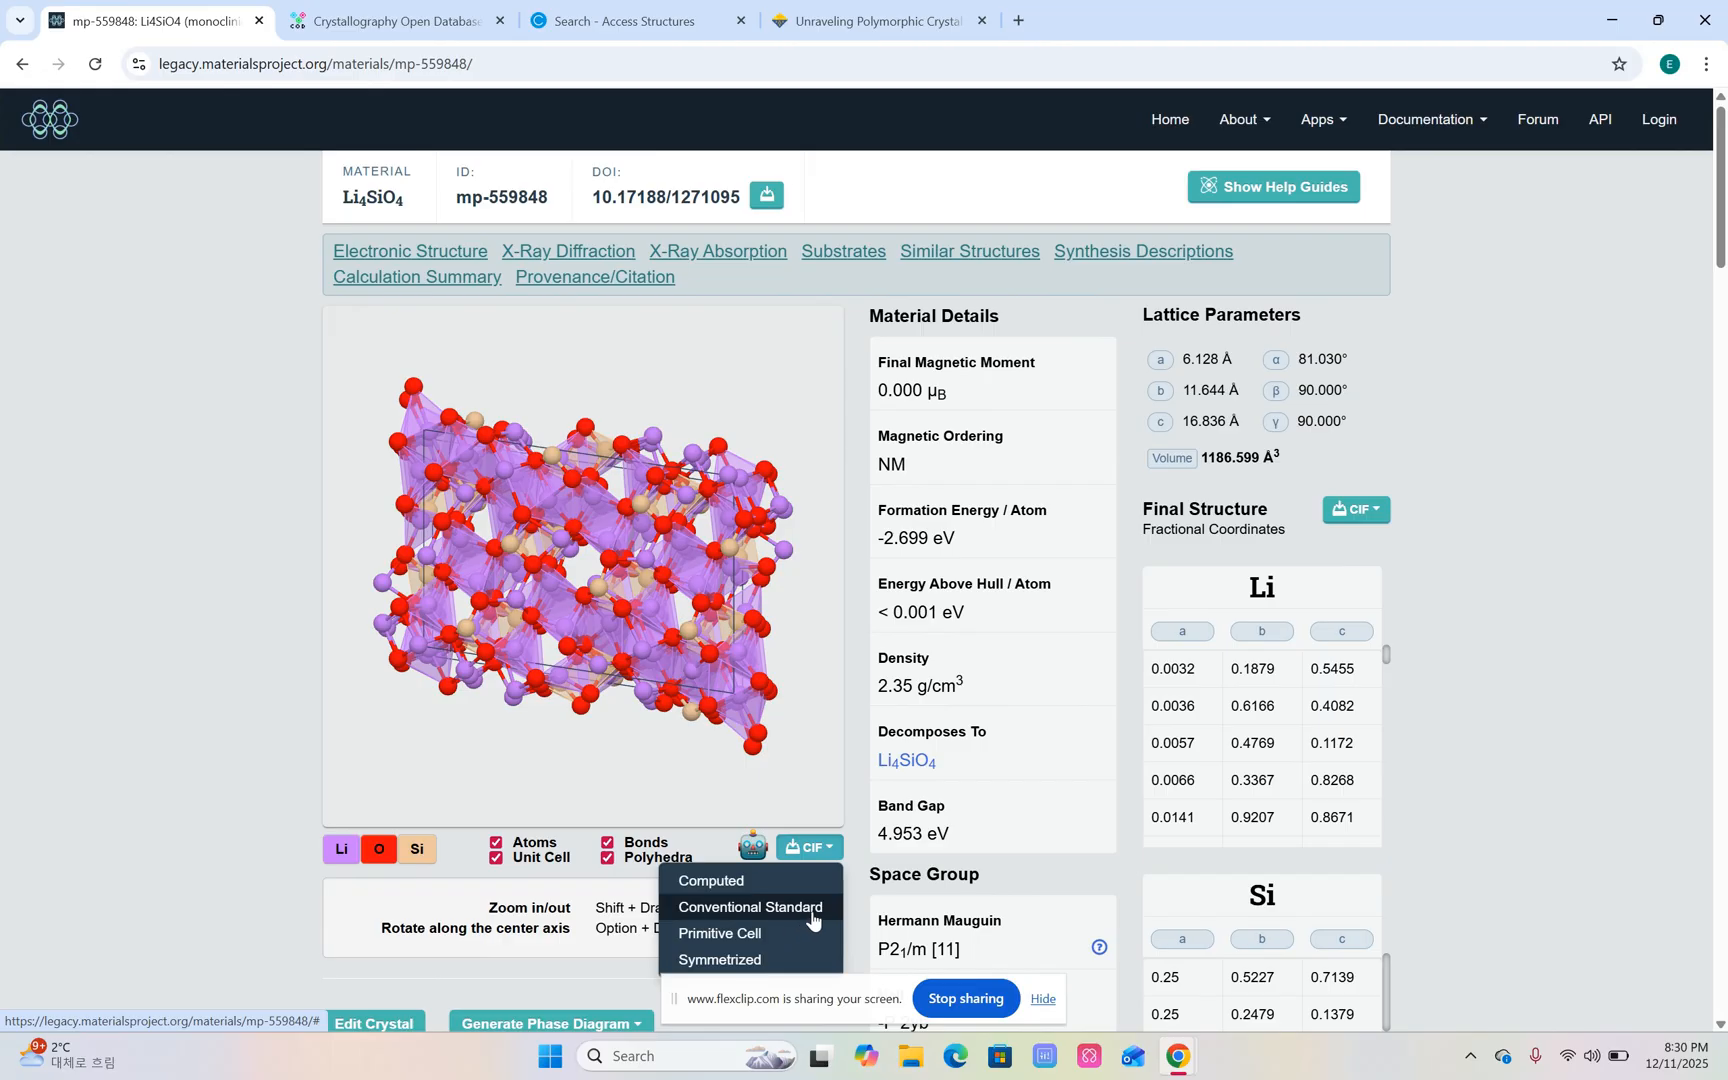
click(239, 695)
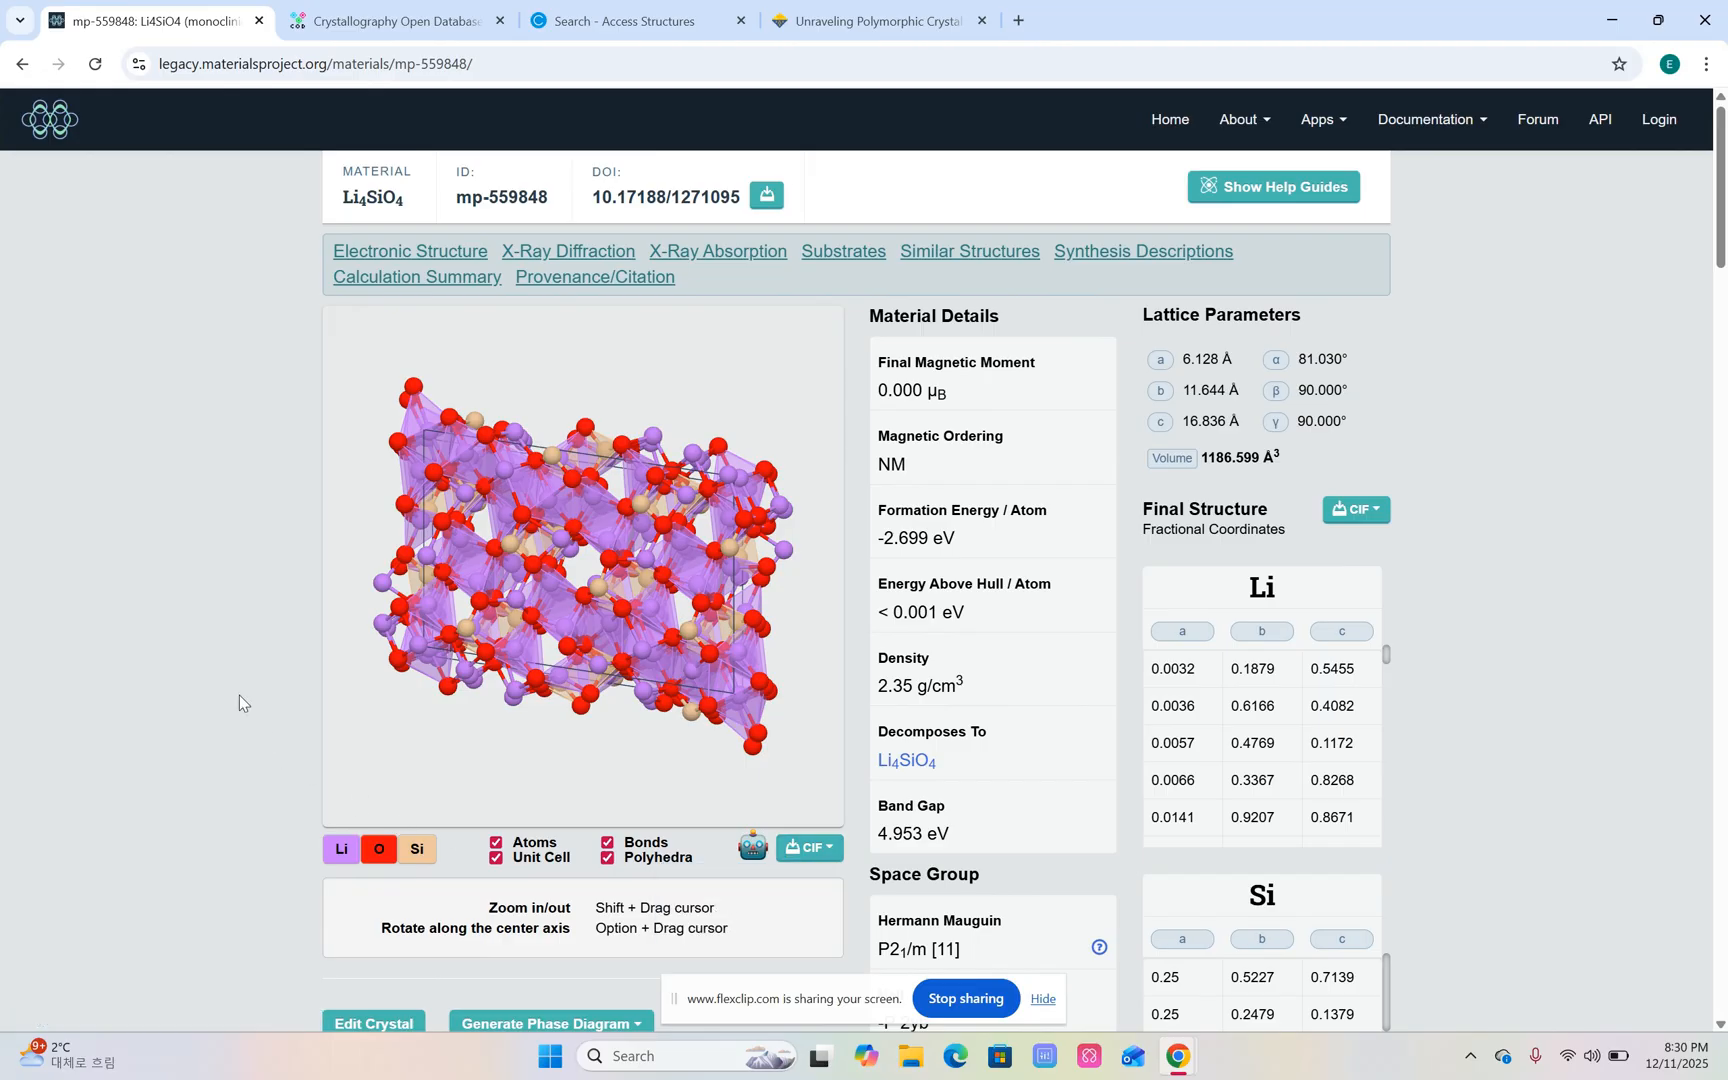
Compare the calculated X-ray diffraction patterns of Li4SiO4 for the Ag, Mo, Fe and Cu radiation sources and inspect the Cu peaks.
scroll(204, 647, down, 6)
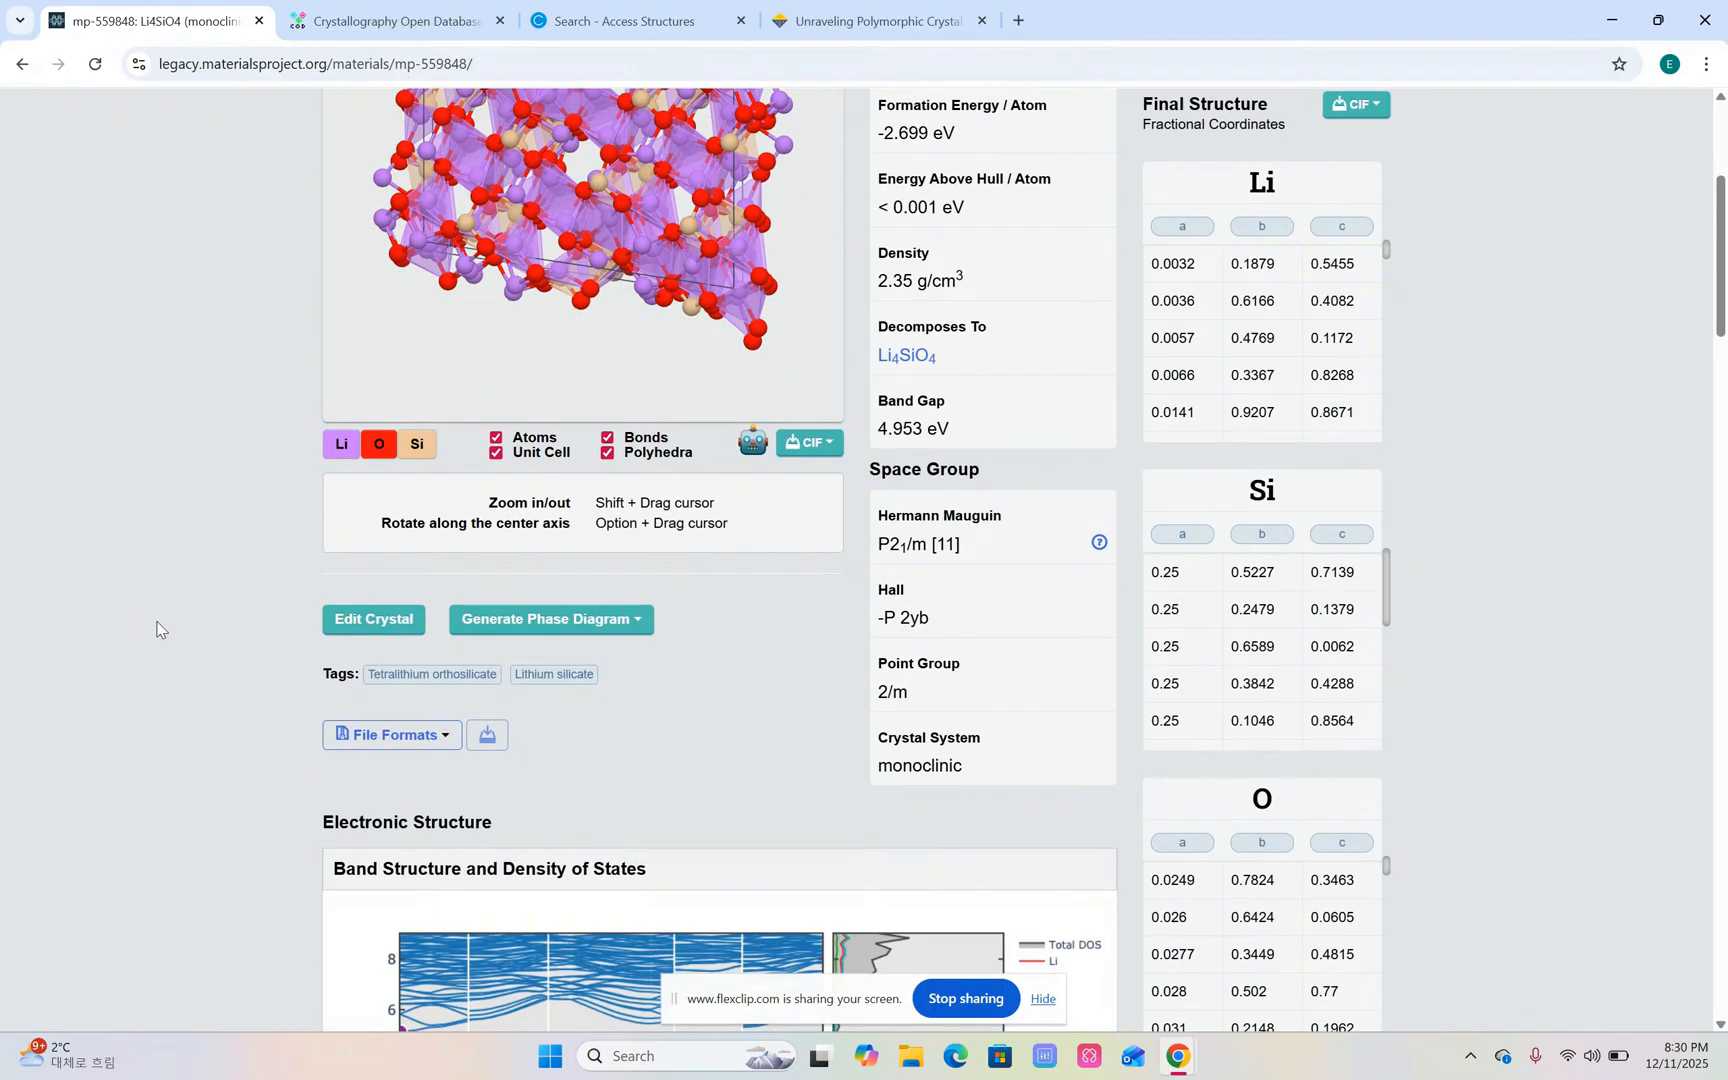
scroll(154, 626, down, 9)
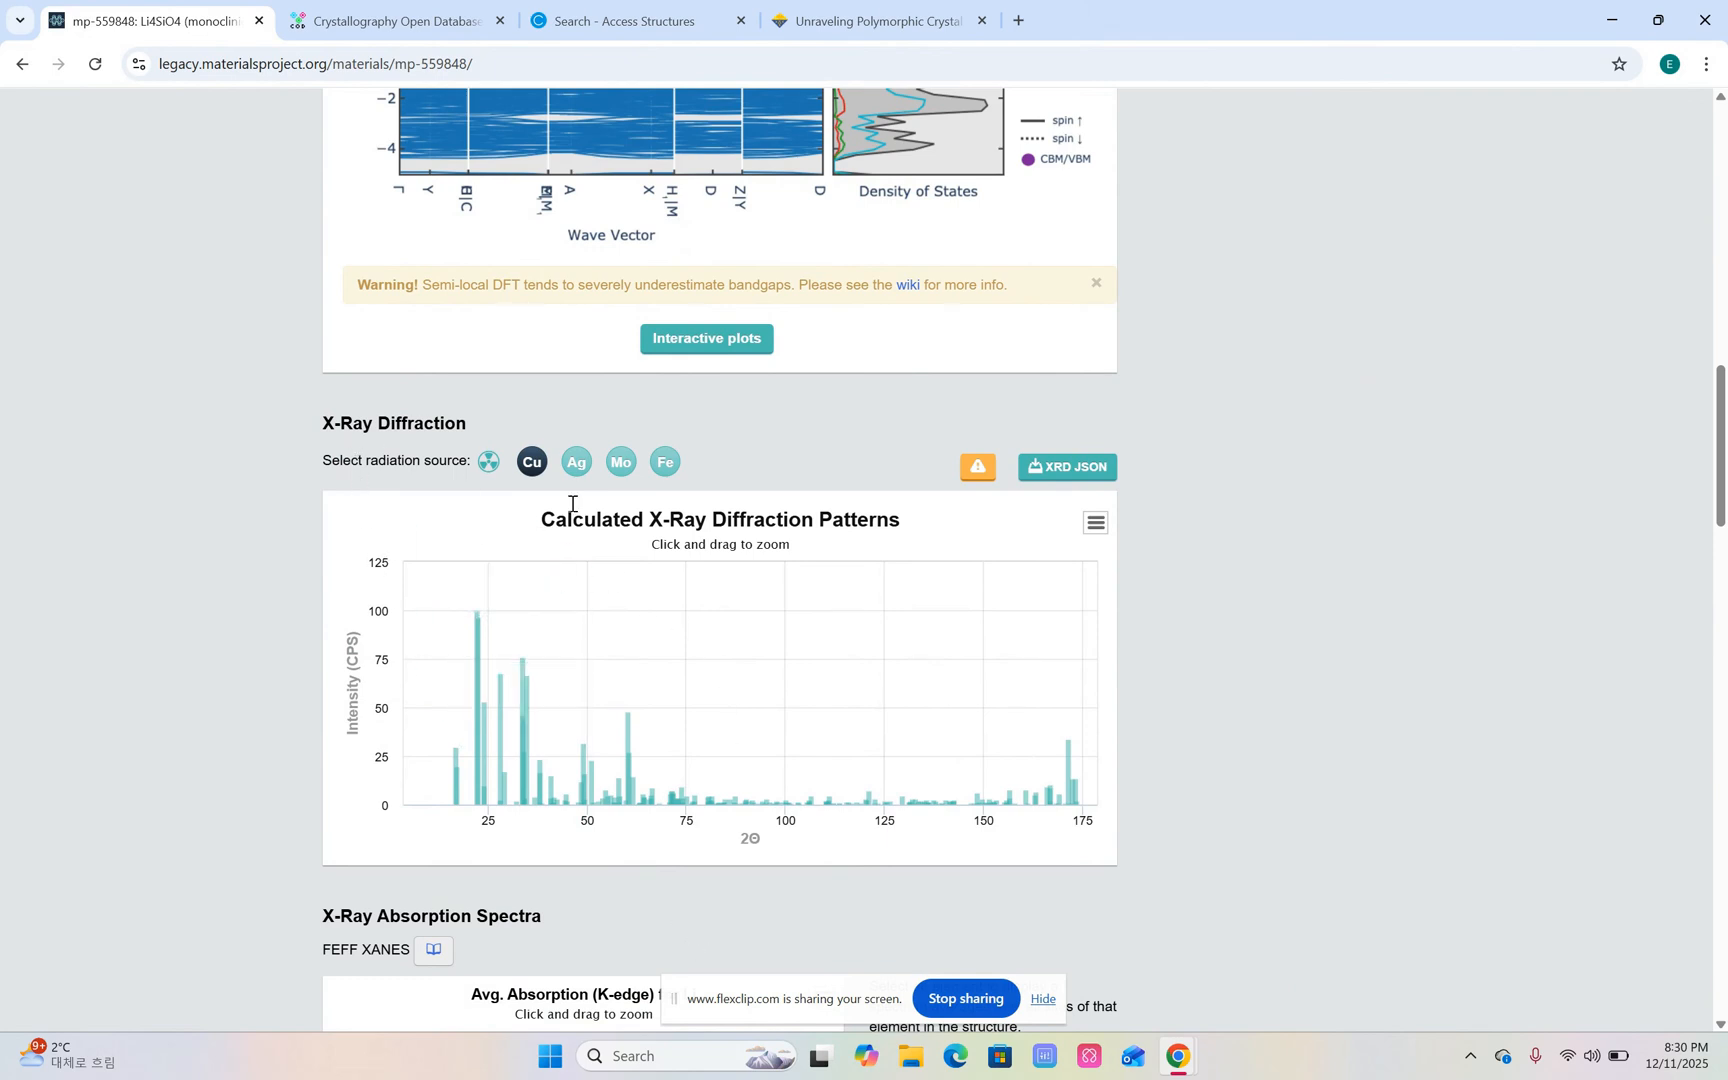
click(577, 465)
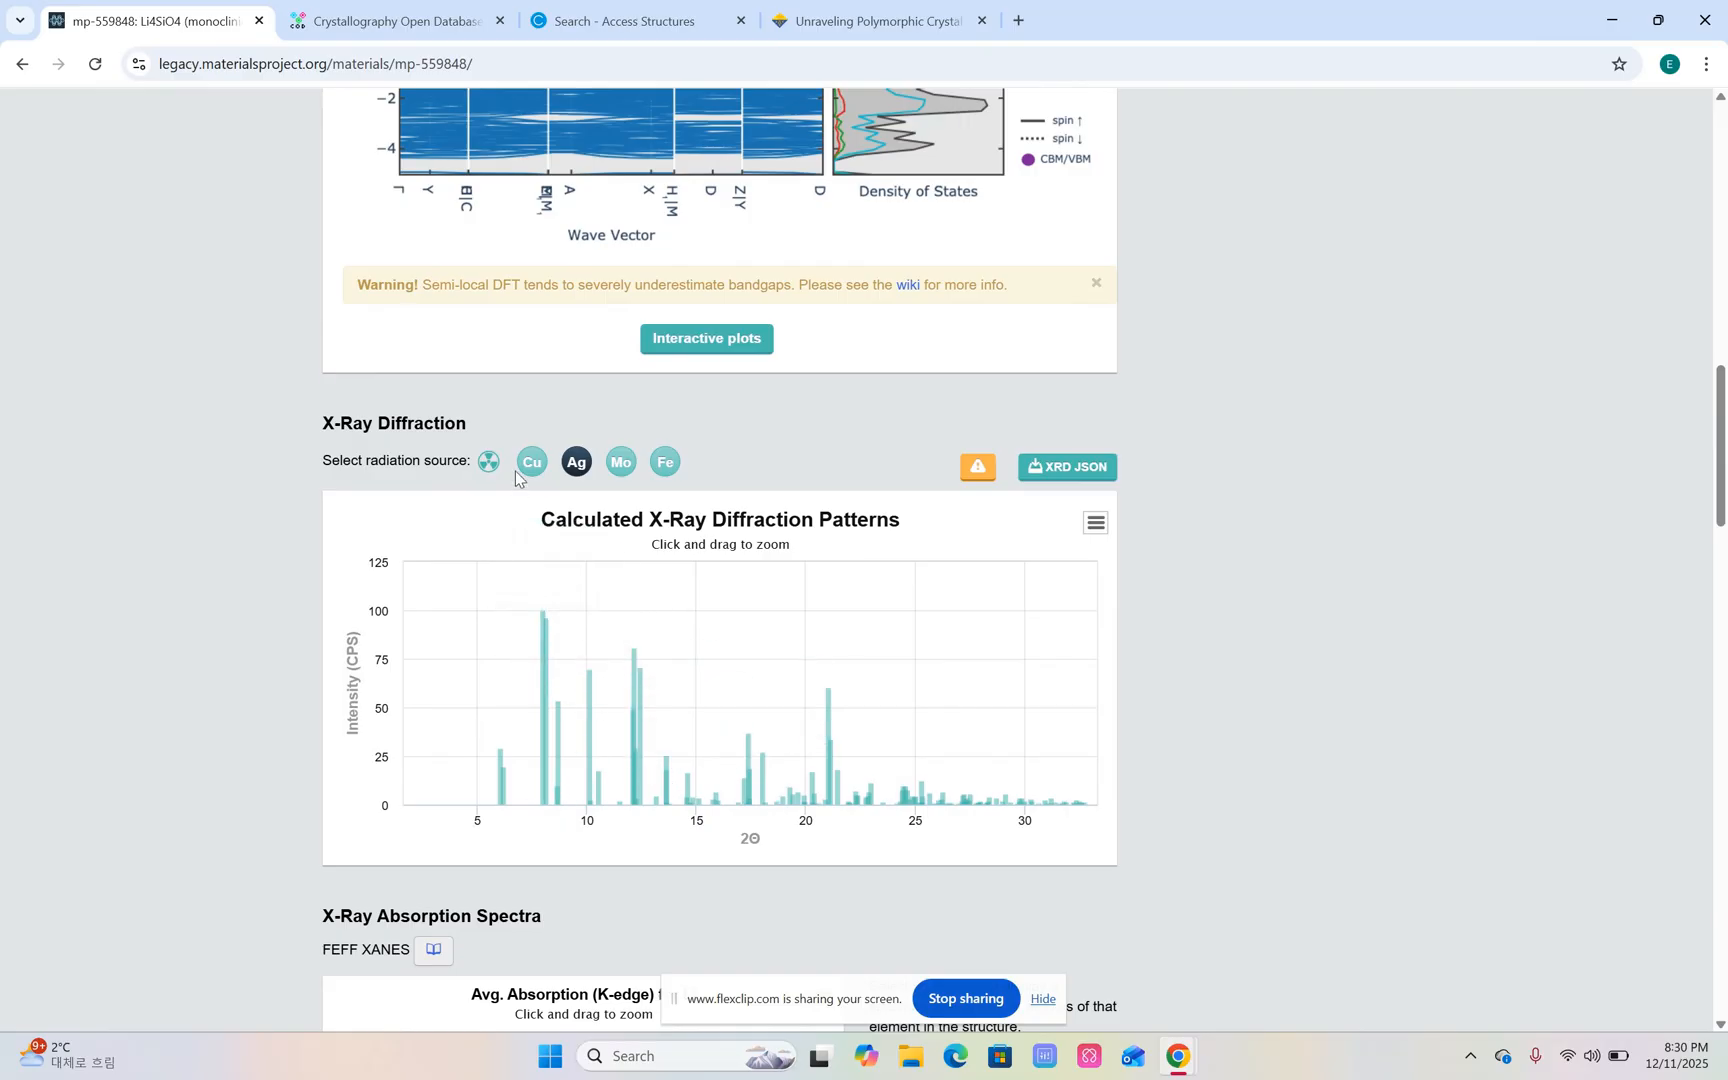
click(621, 462)
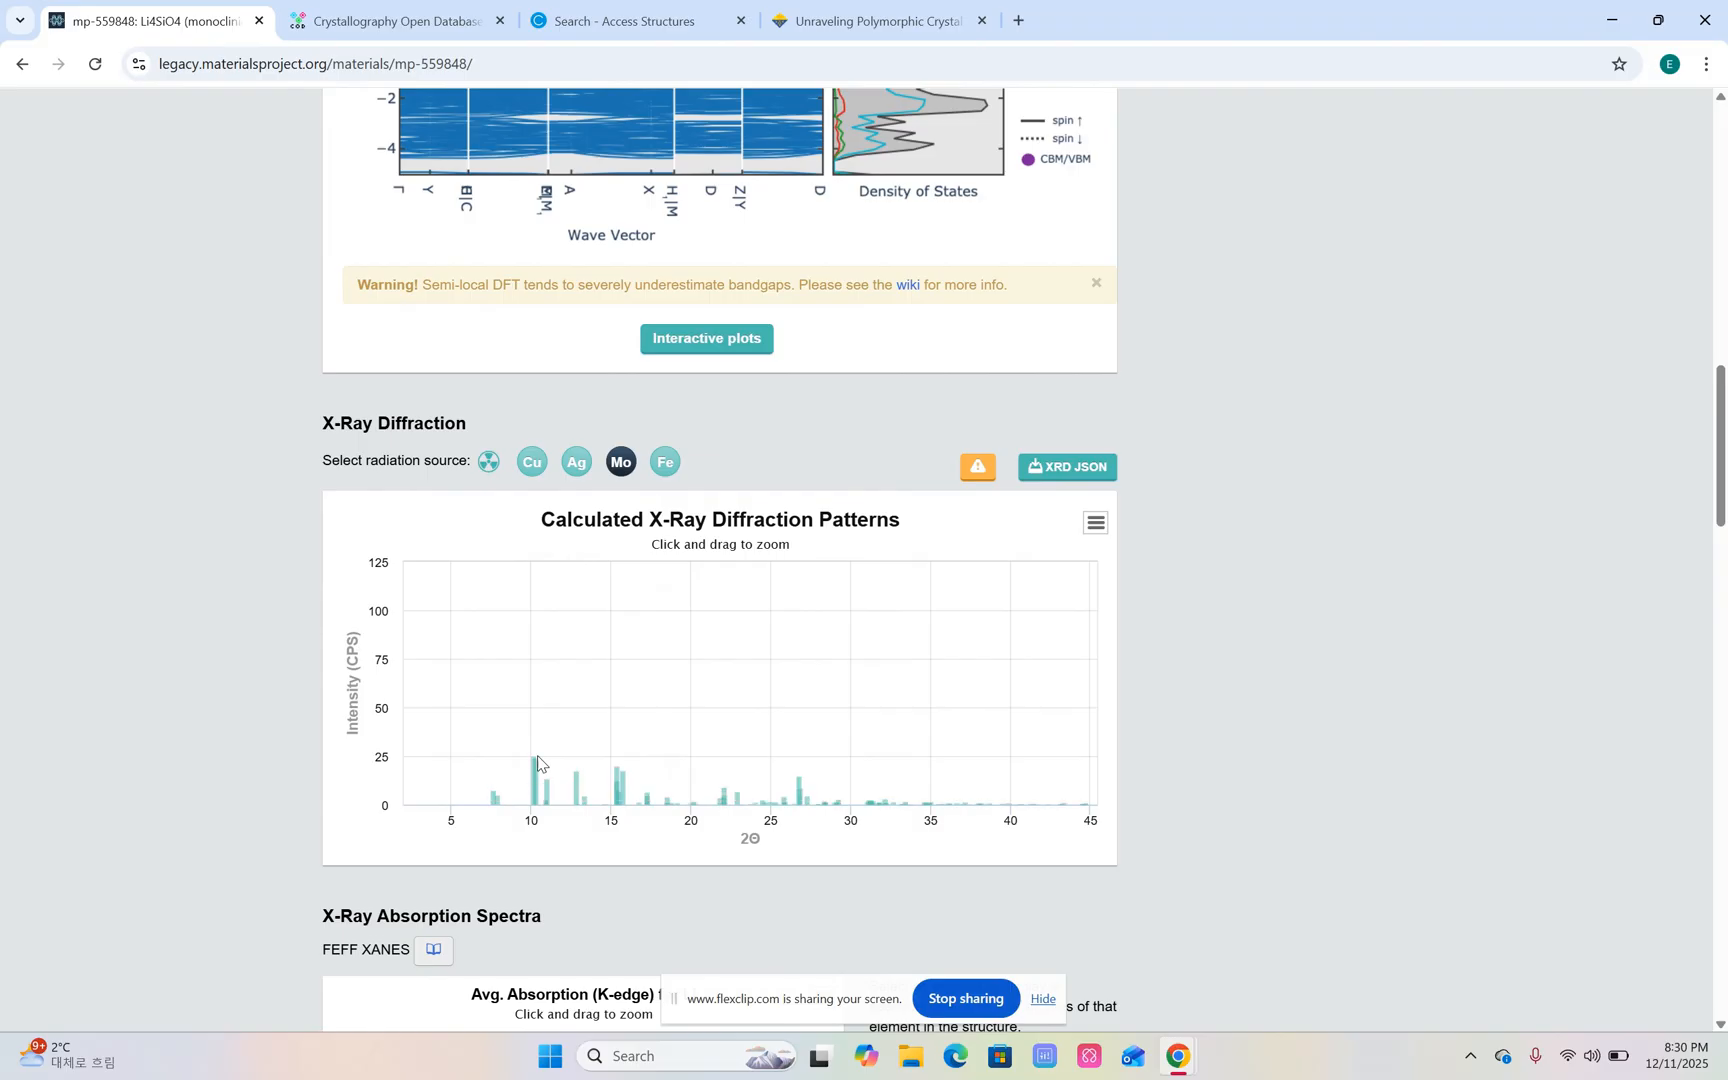
click(660, 474)
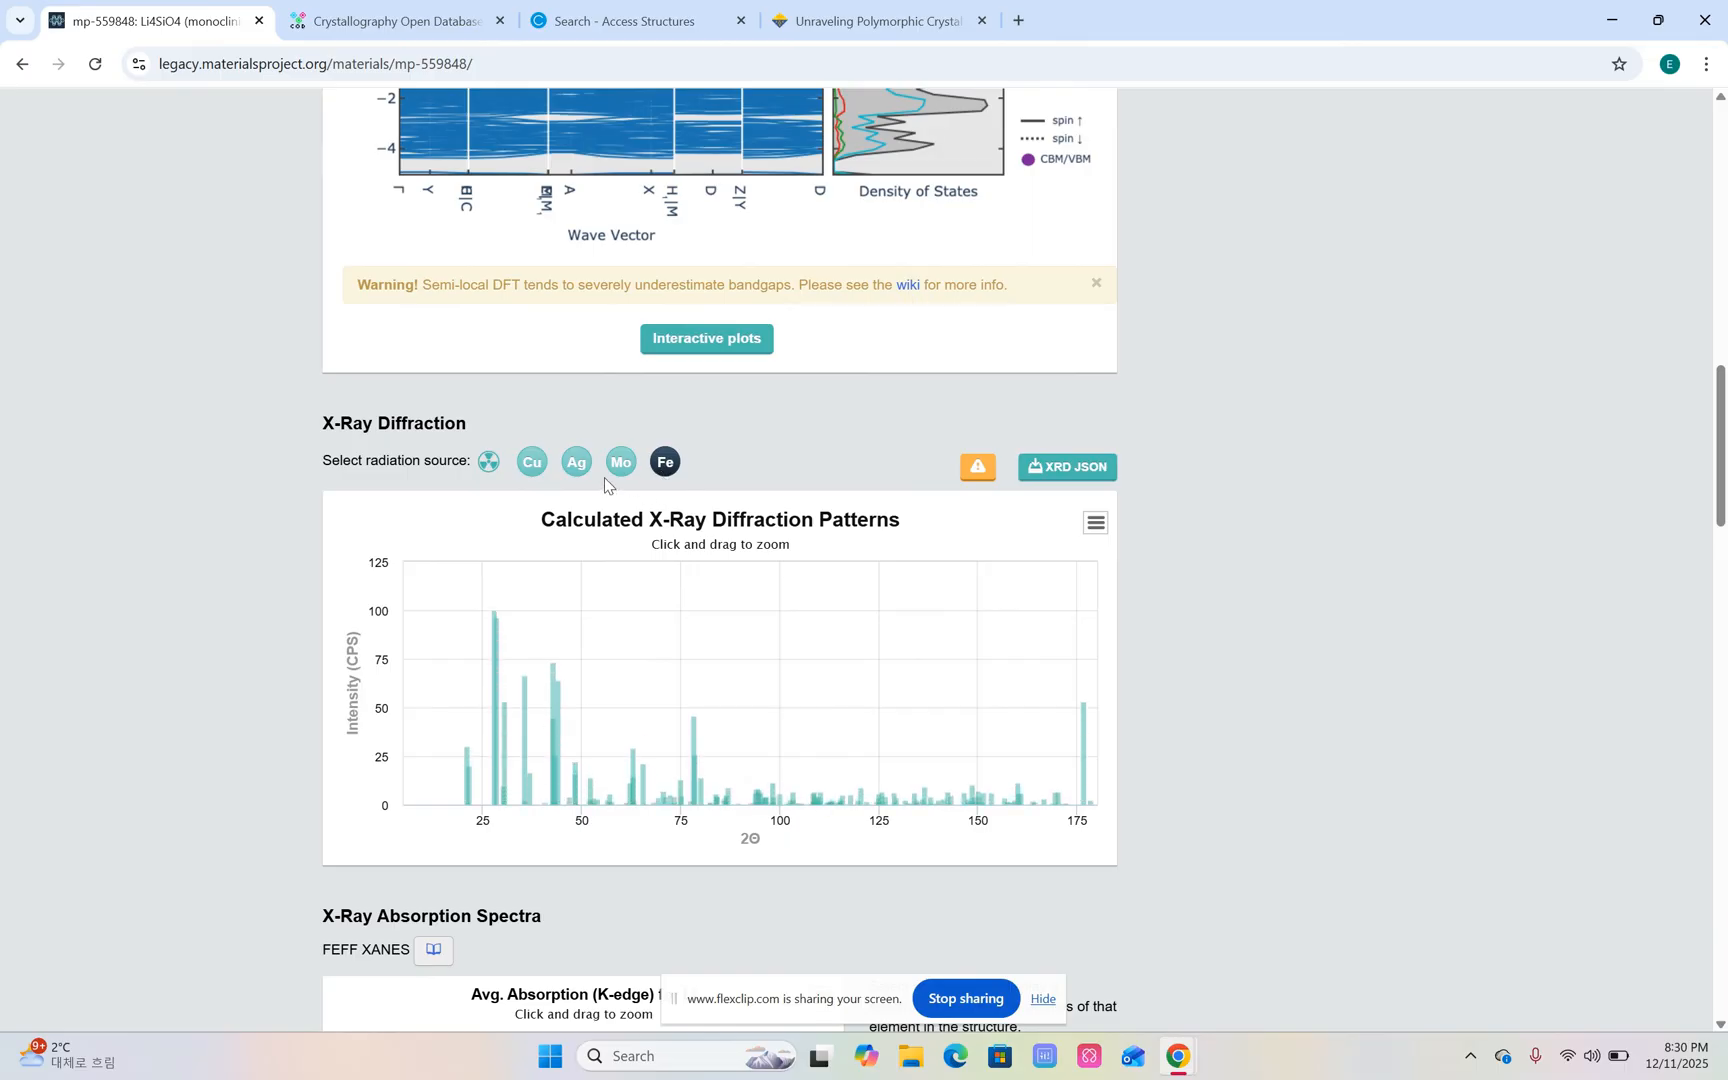
click(525, 474)
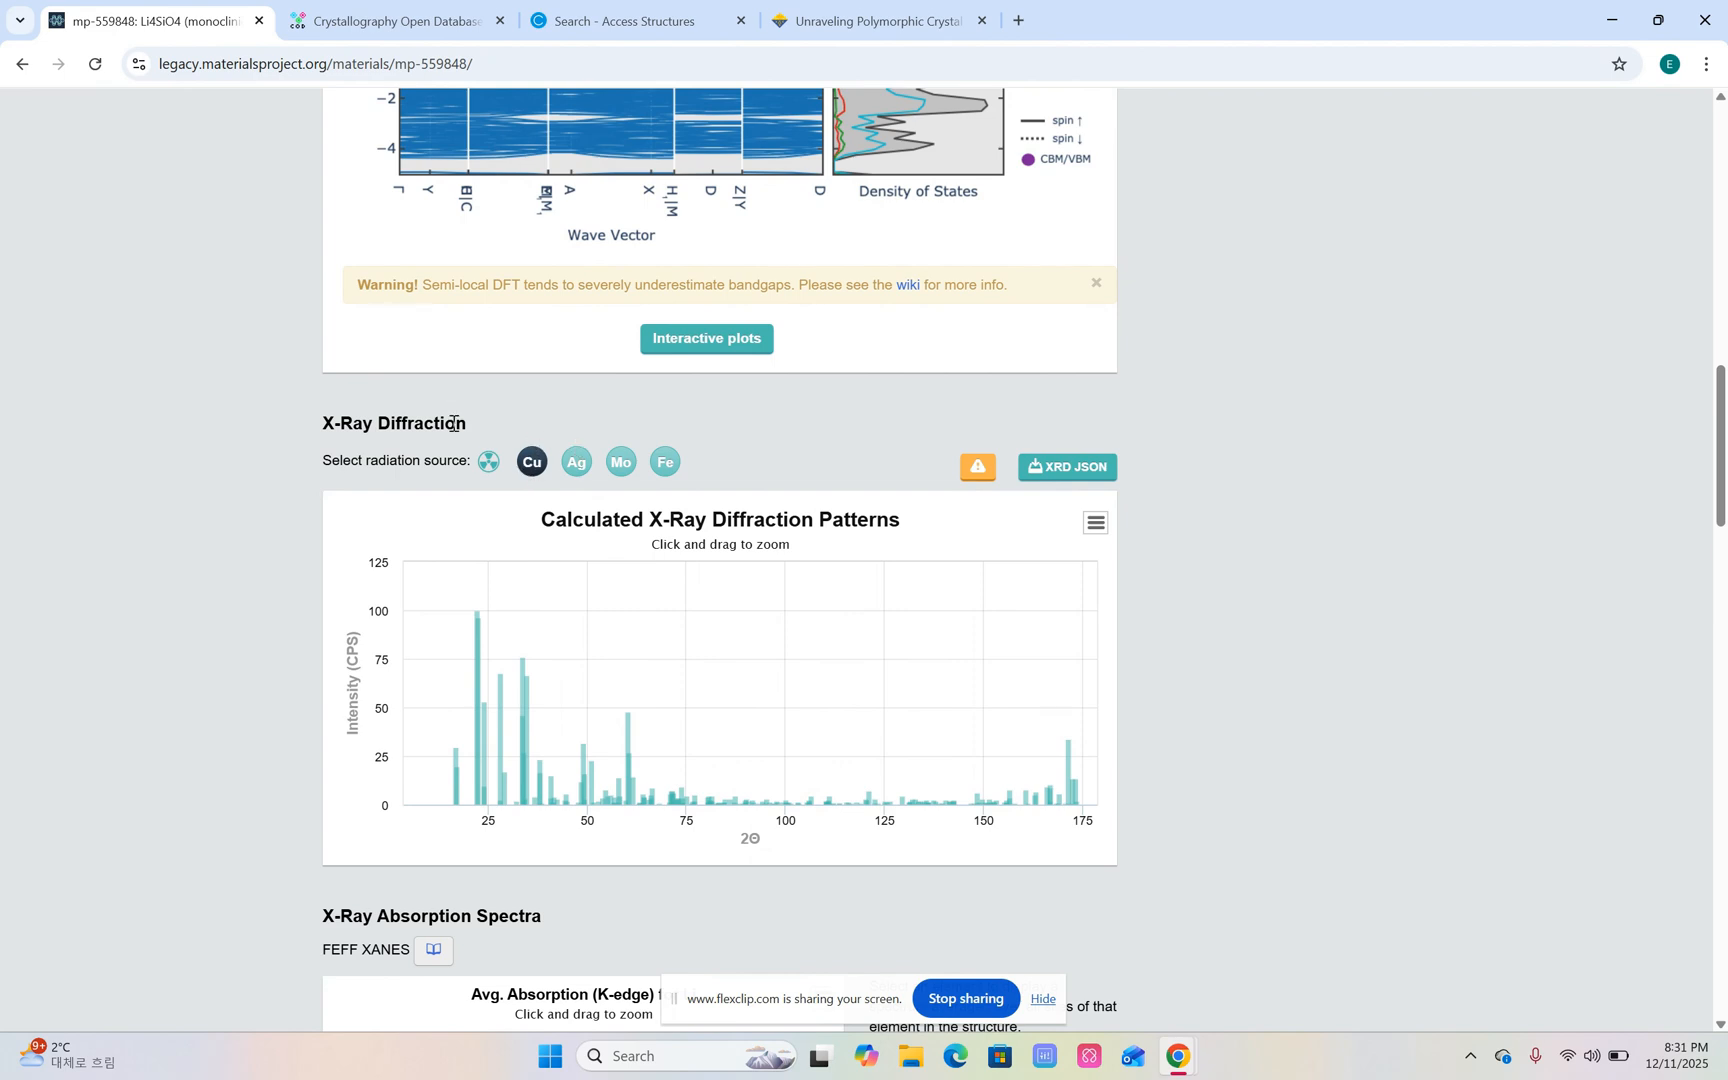
mouse_move(527, 724)
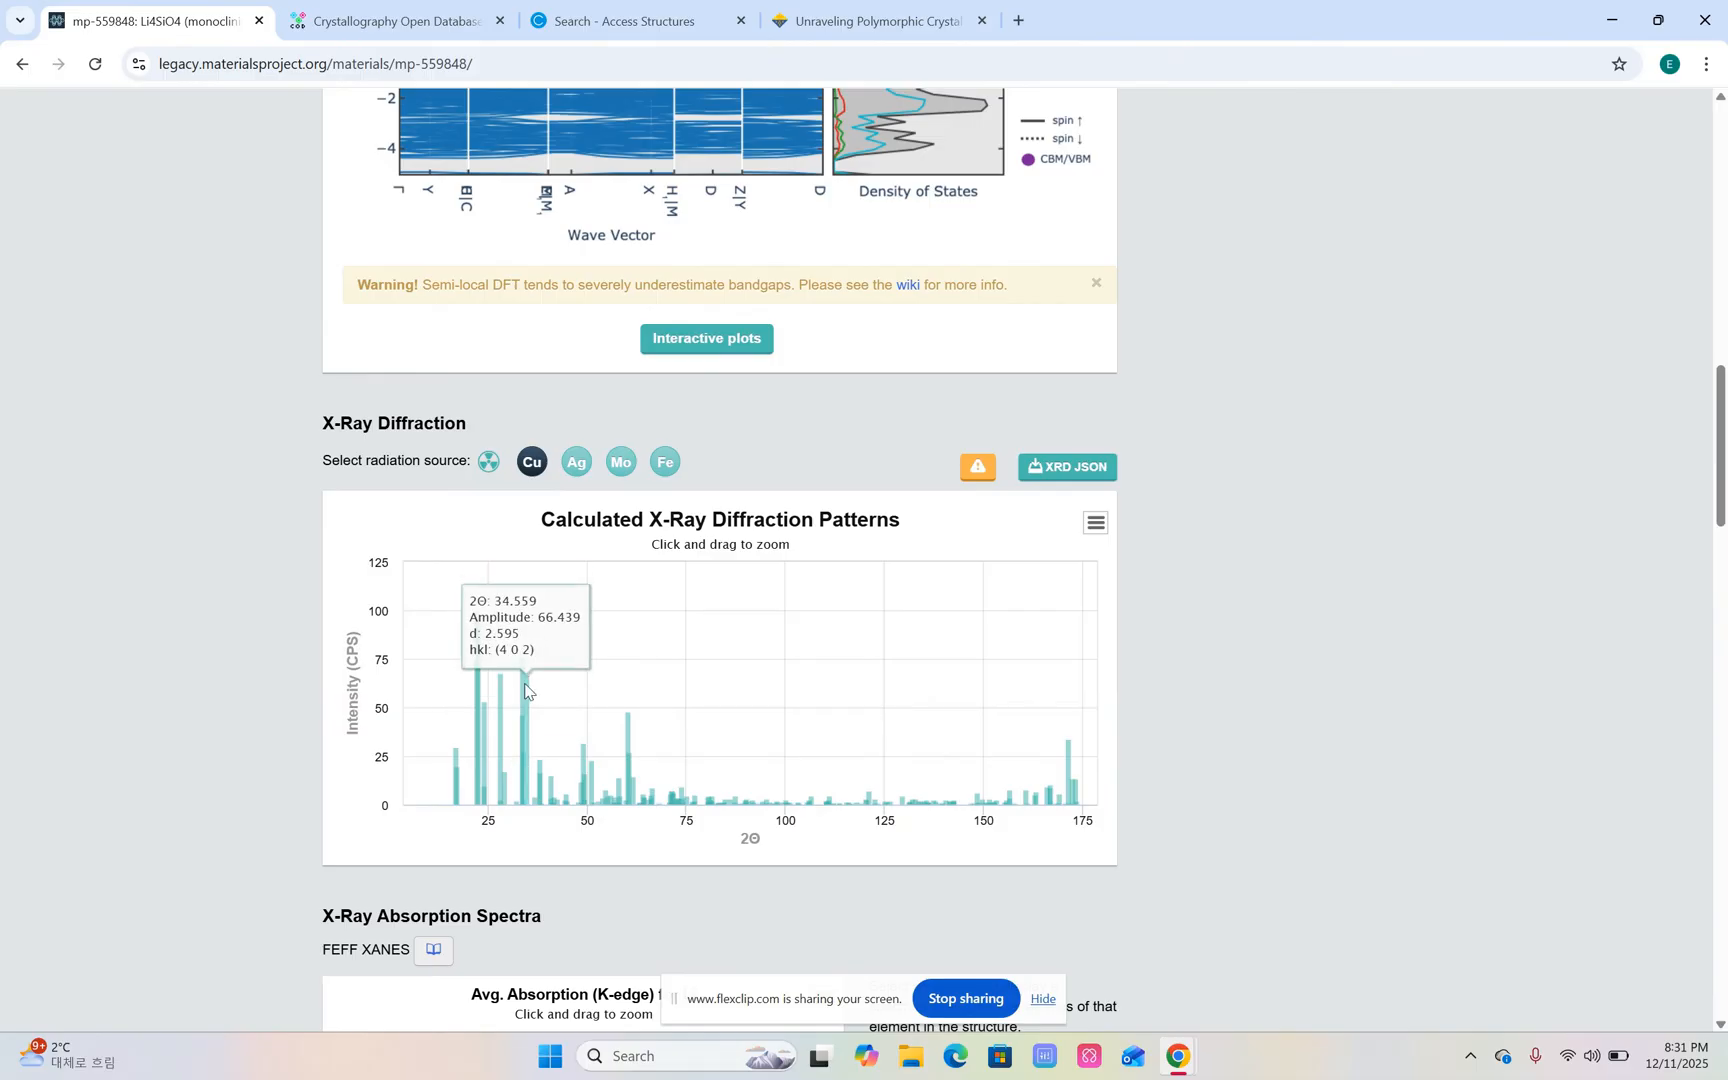
scroll(300, 773, up, 15)
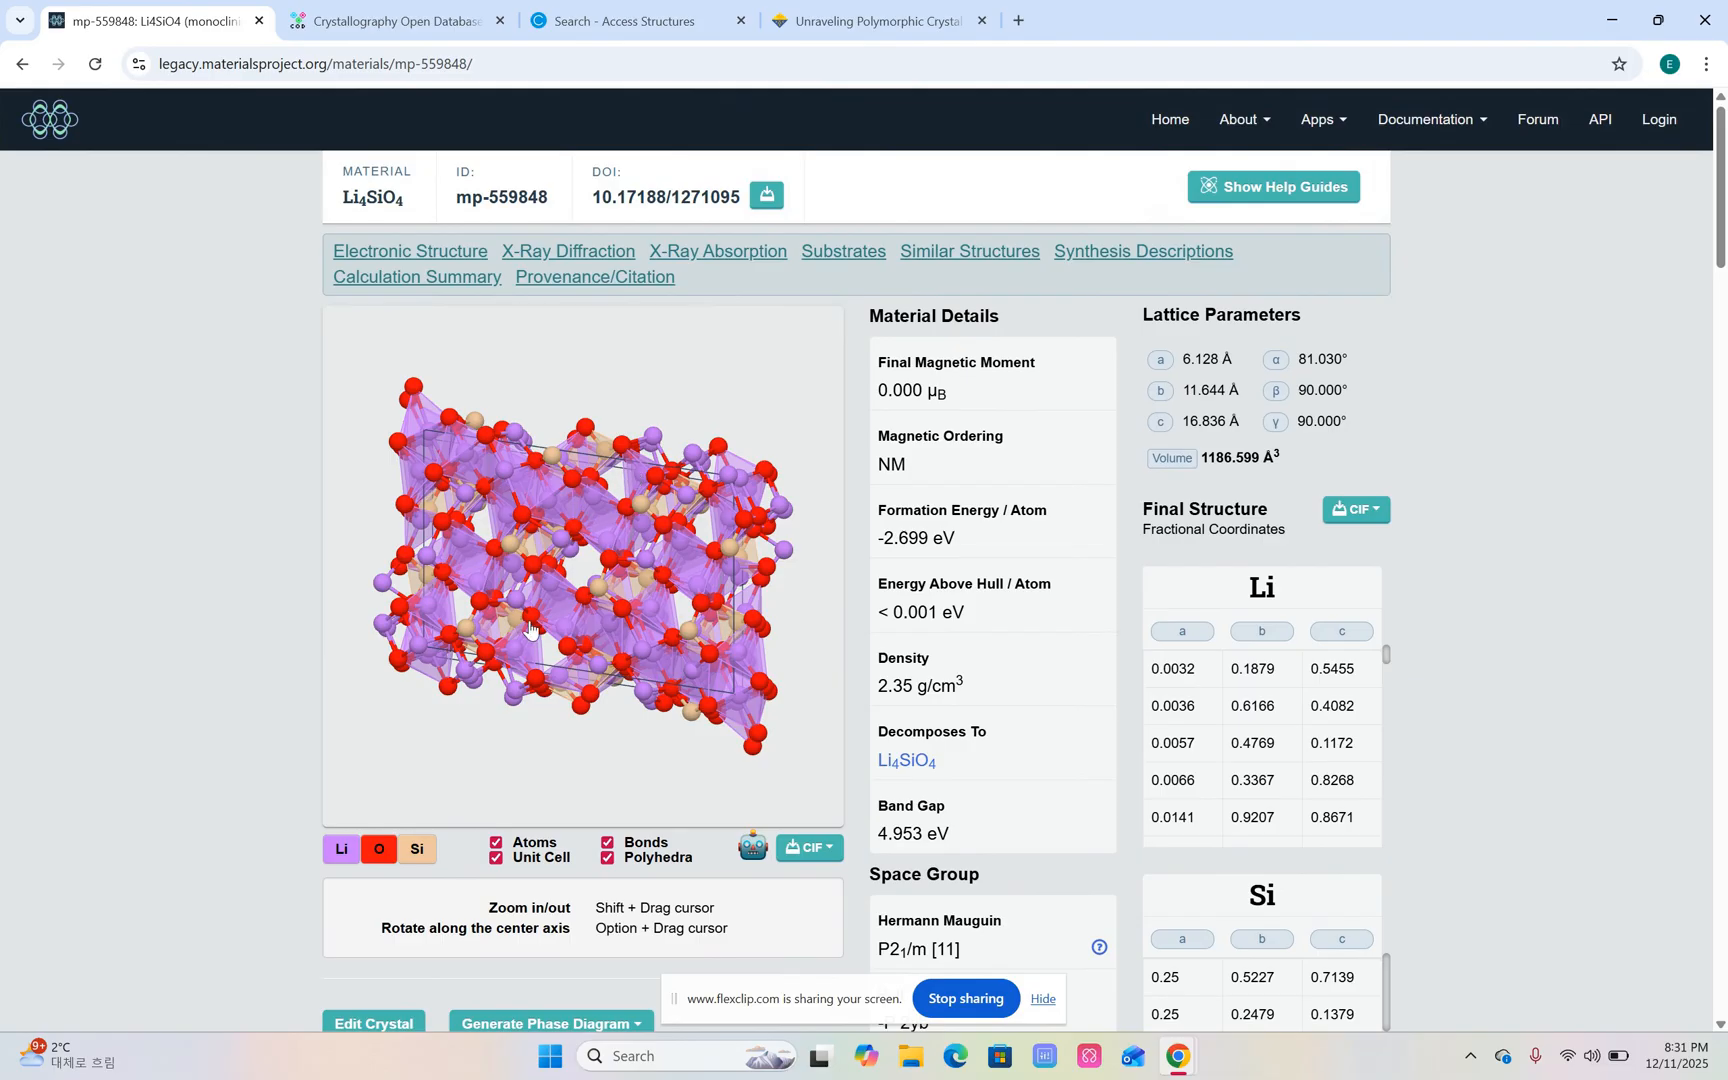
Switch to the Crystallography Open Database page and review its search form fields.
click(410, 31)
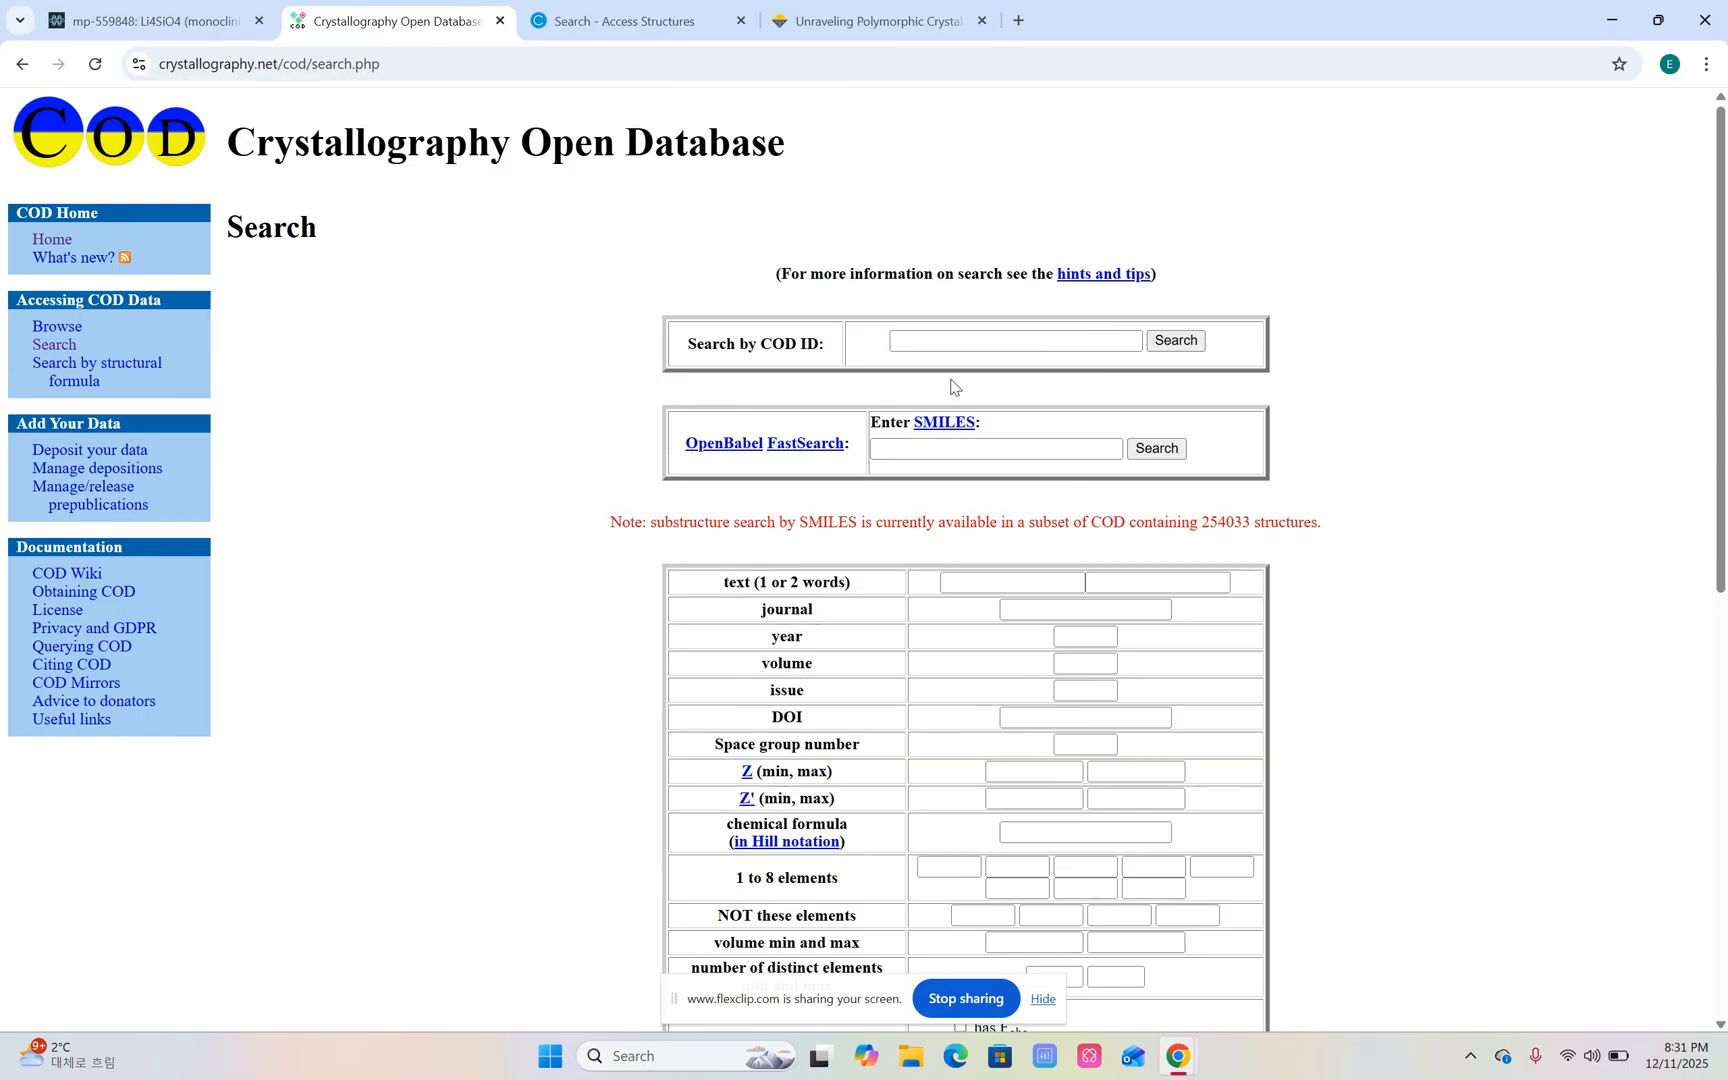
scroll(1041, 637, down, 1)
scroll(1041, 637, down, 3)
scroll(1050, 660, up, 4)
Go back from the CCDC Access Structures page to the "icsd database" Google search results.
click(621, 28)
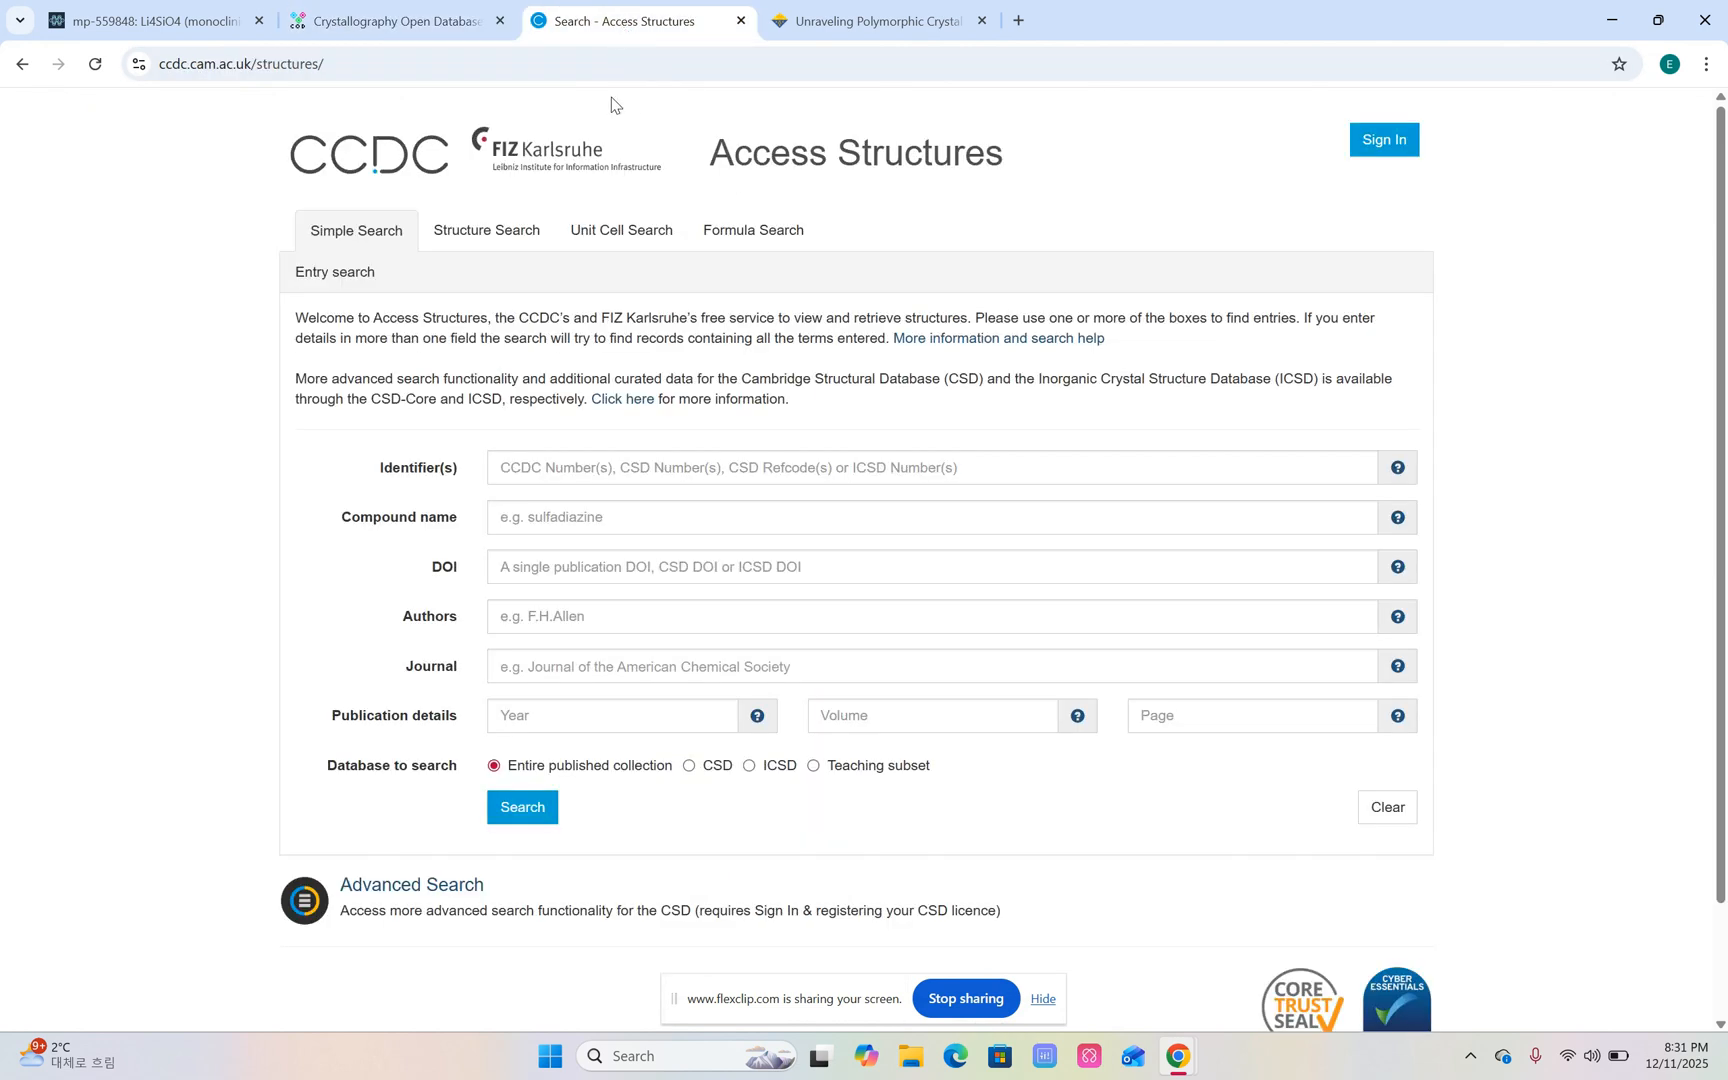
click(20, 66)
click(20, 66)
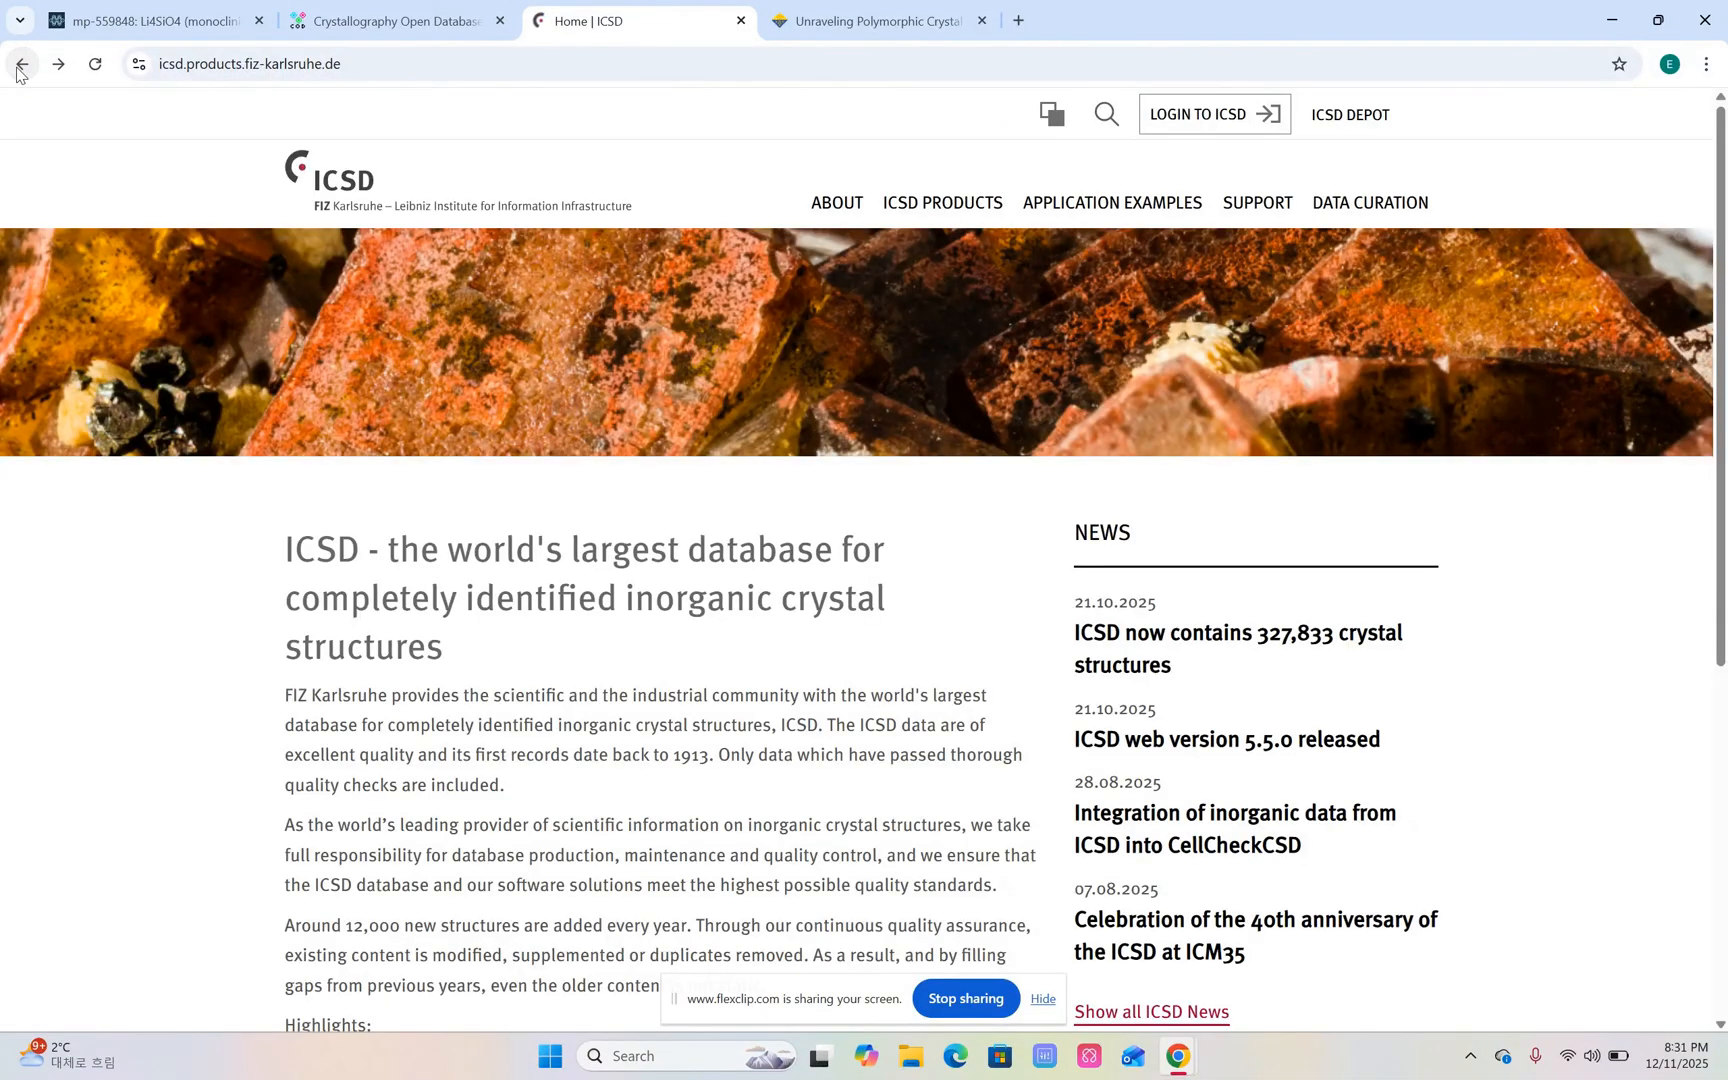
click(19, 67)
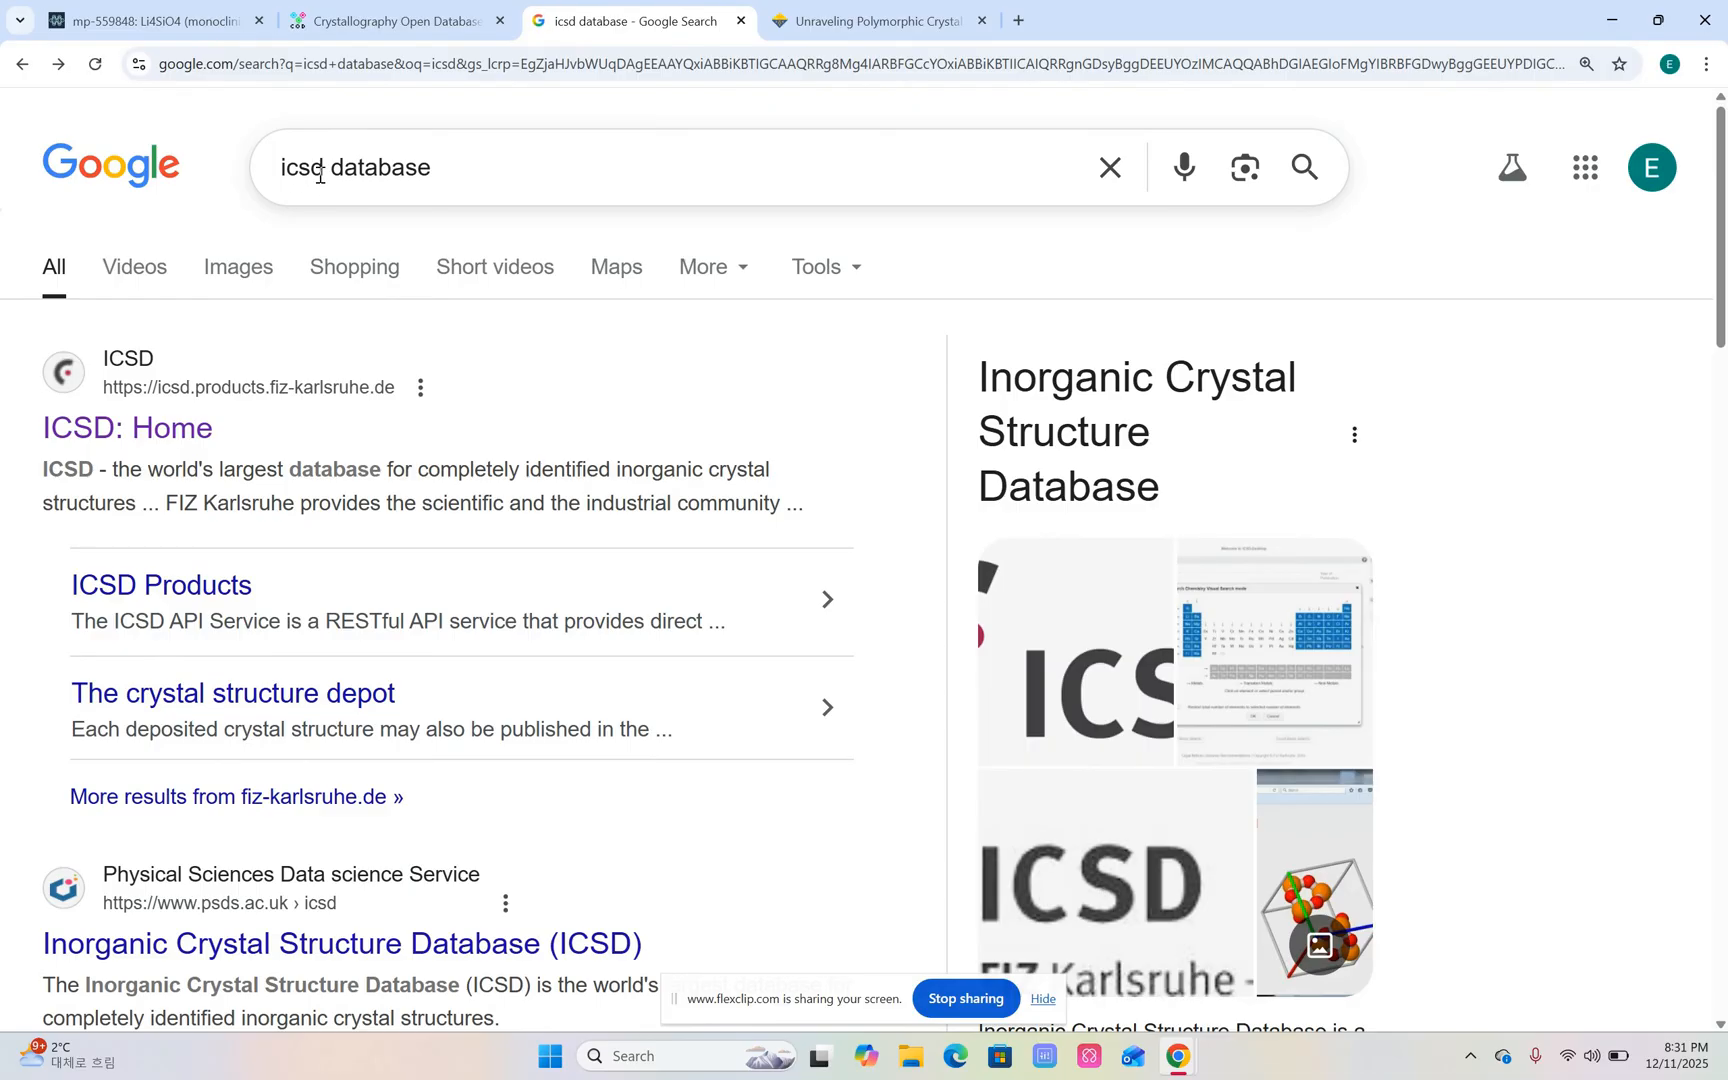
double_click(288, 509)
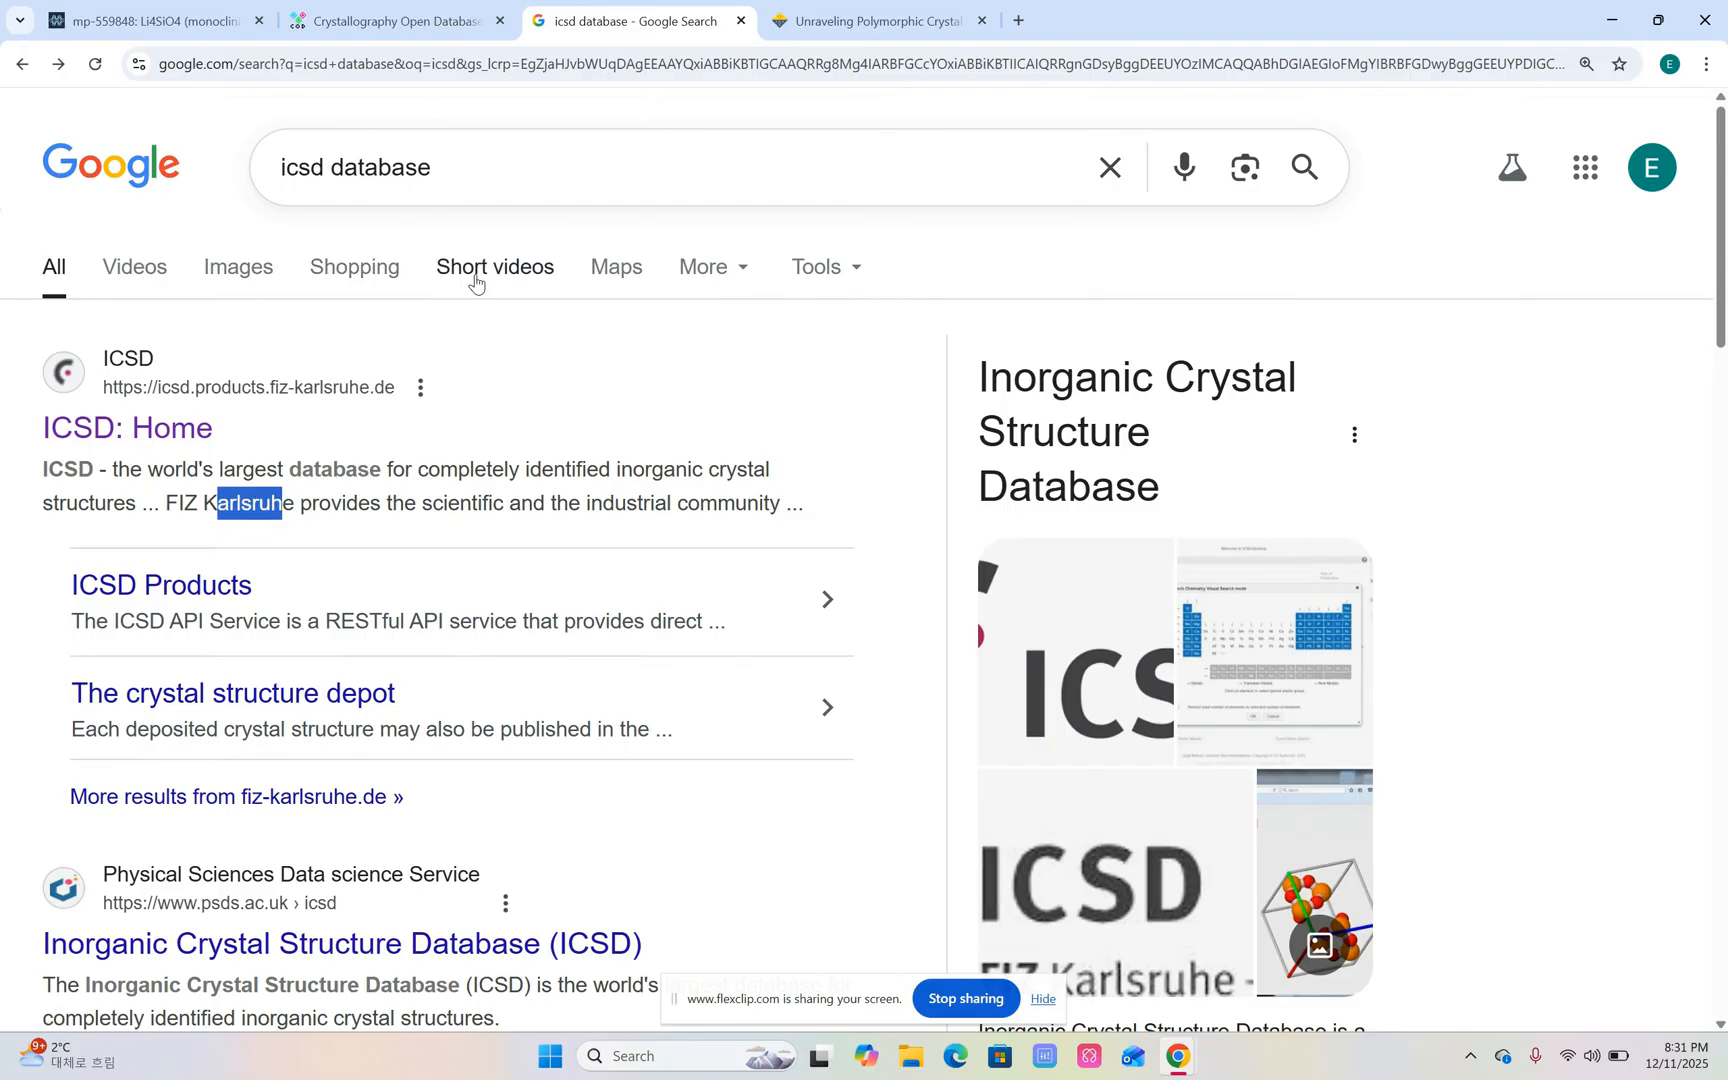
click(474, 182)
Open the ICSD home page, follow the ICSD Depot to Access Structures, and view the saved entries of the identifier field.
click(180, 431)
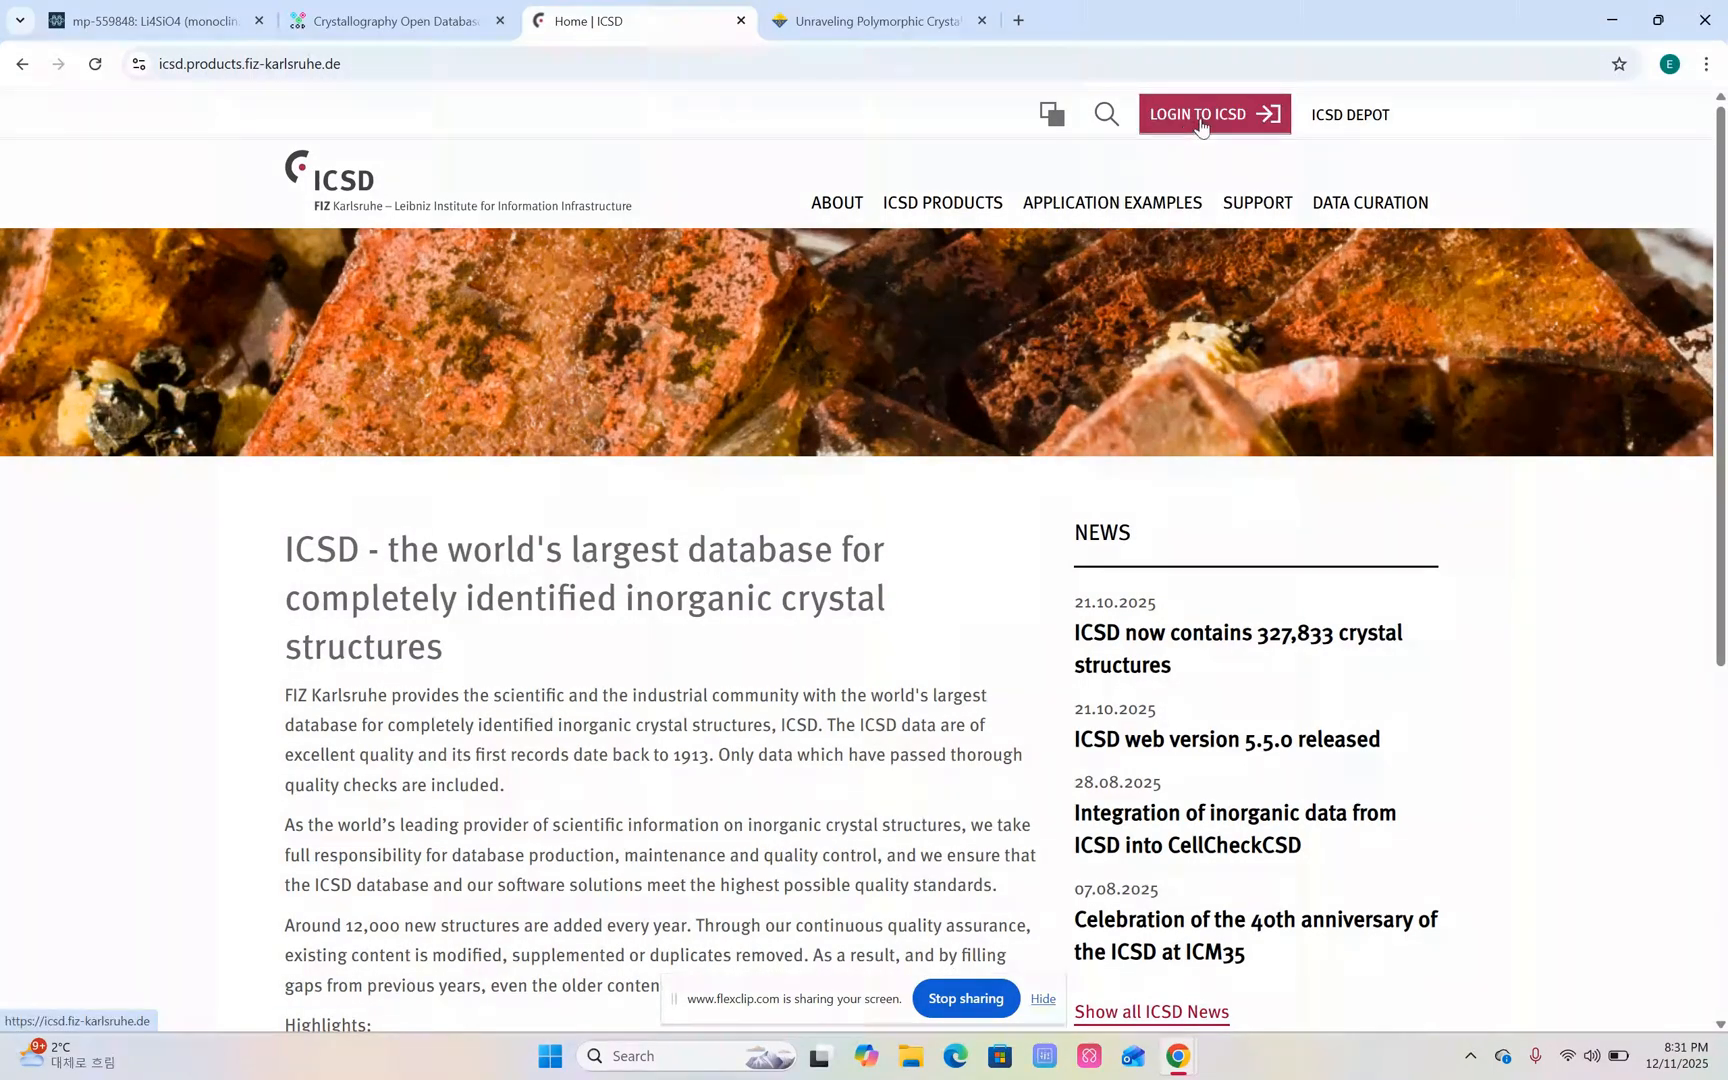
click(1339, 124)
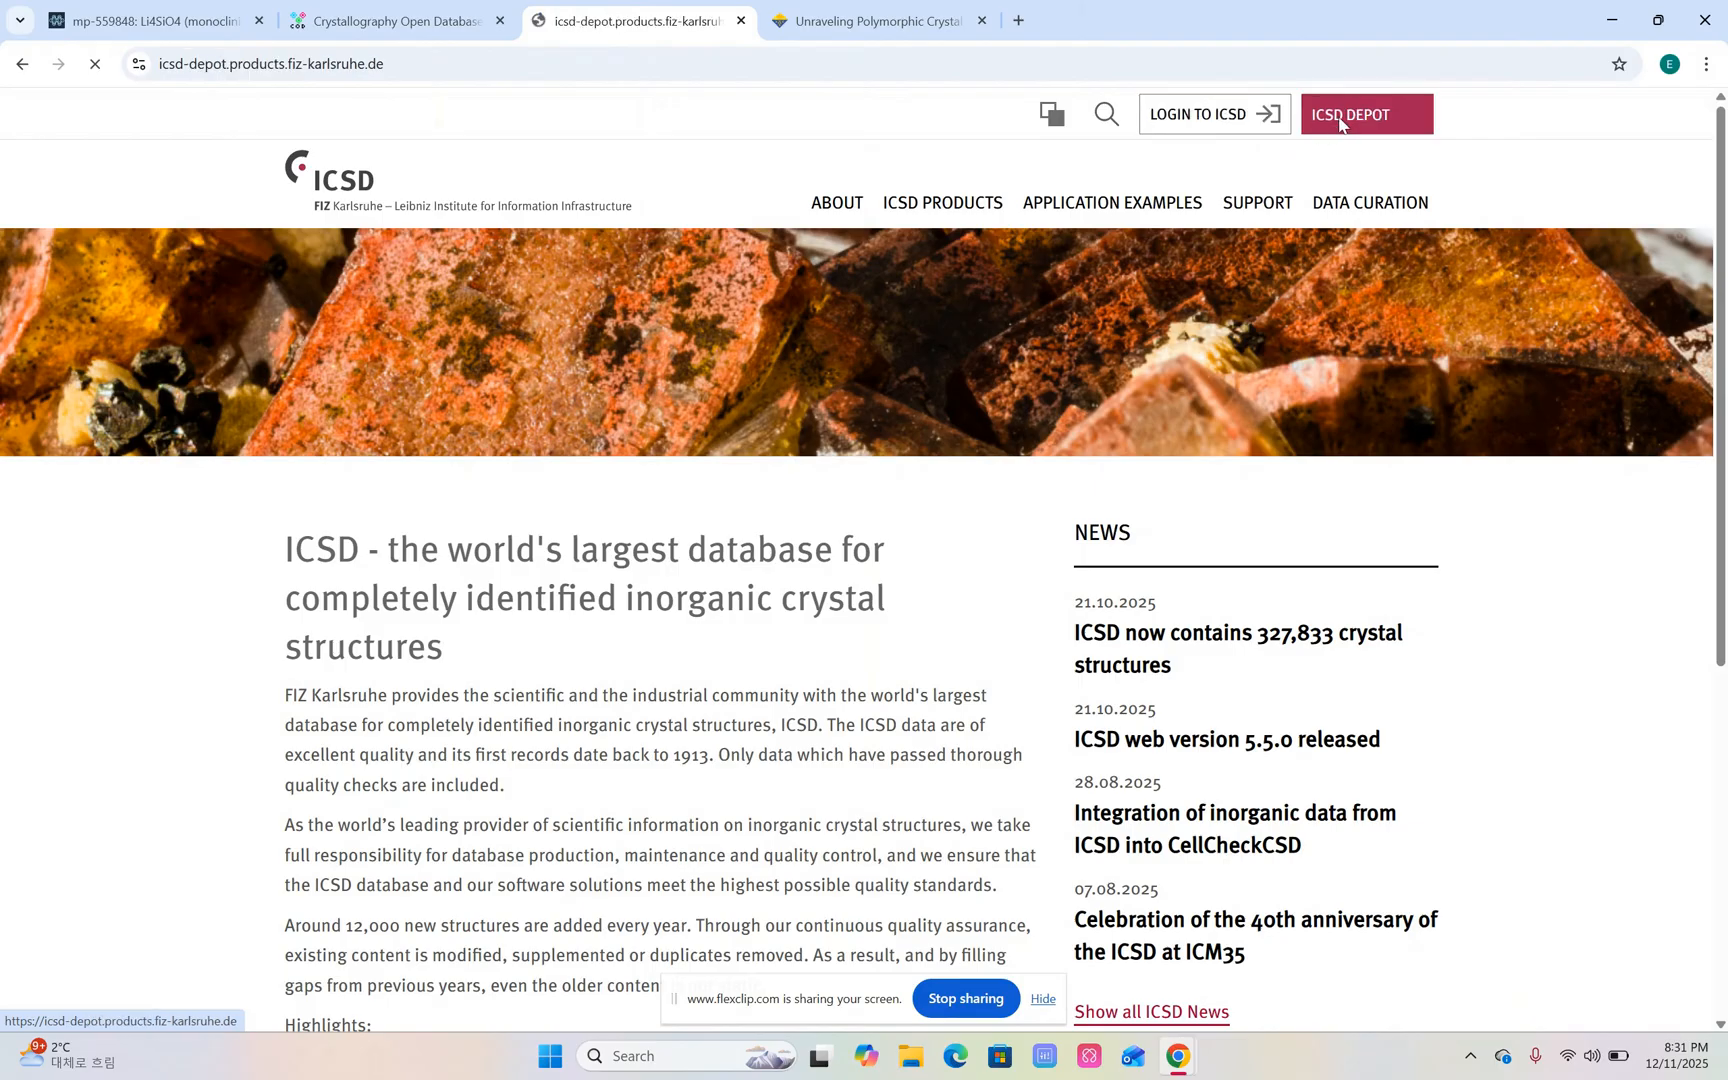
click(1227, 118)
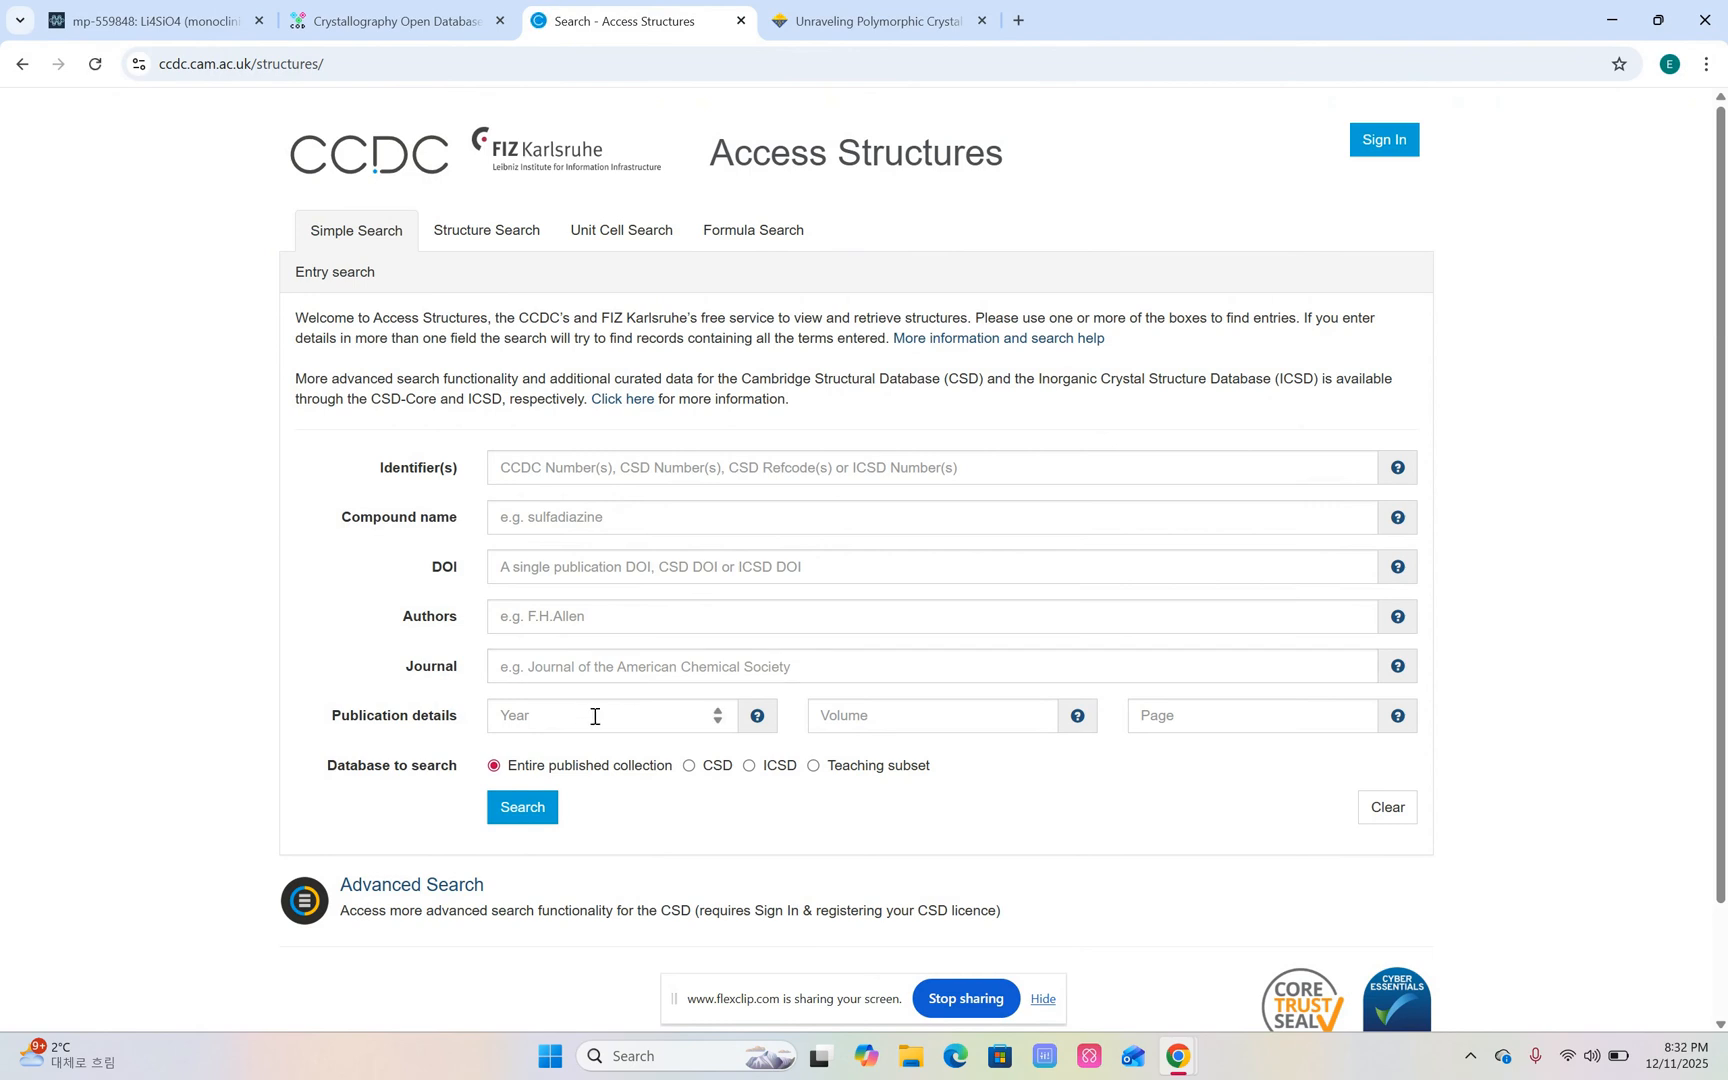
click(737, 468)
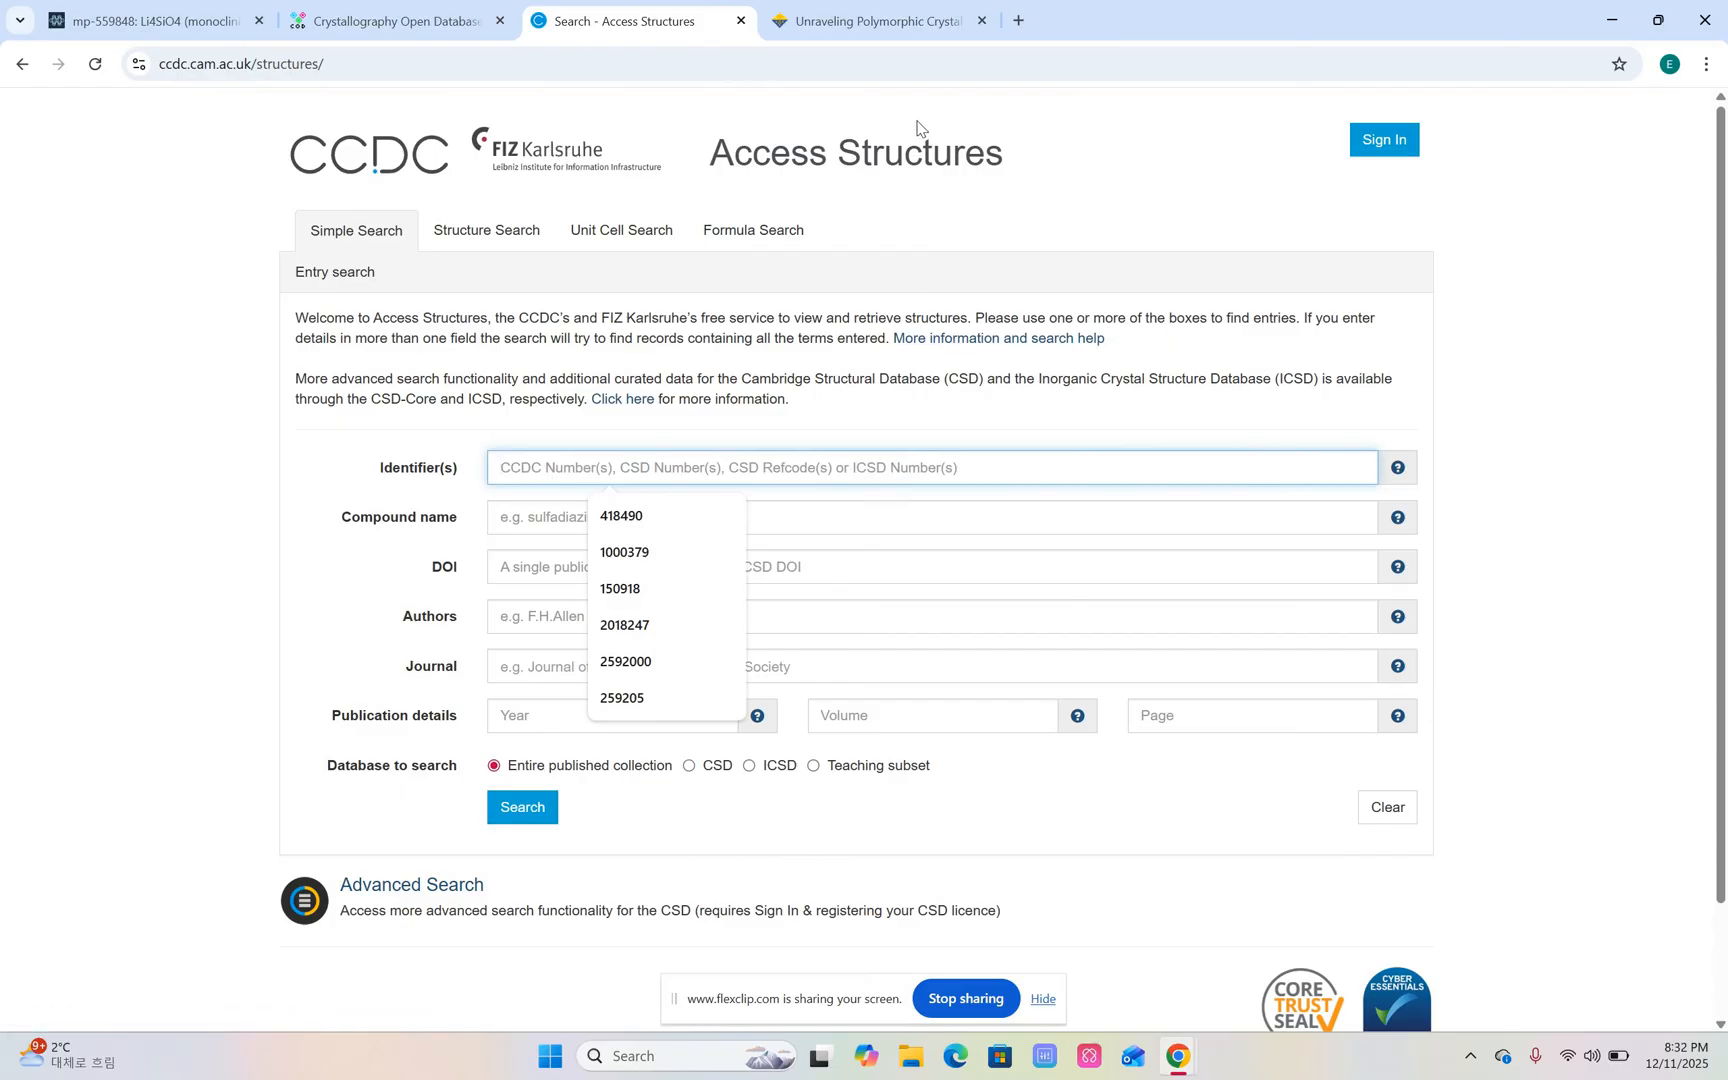
Review the supporting information and CIF attachment of the Chemistry of Materials article on Li4SiS4 polymorphs.
click(865, 30)
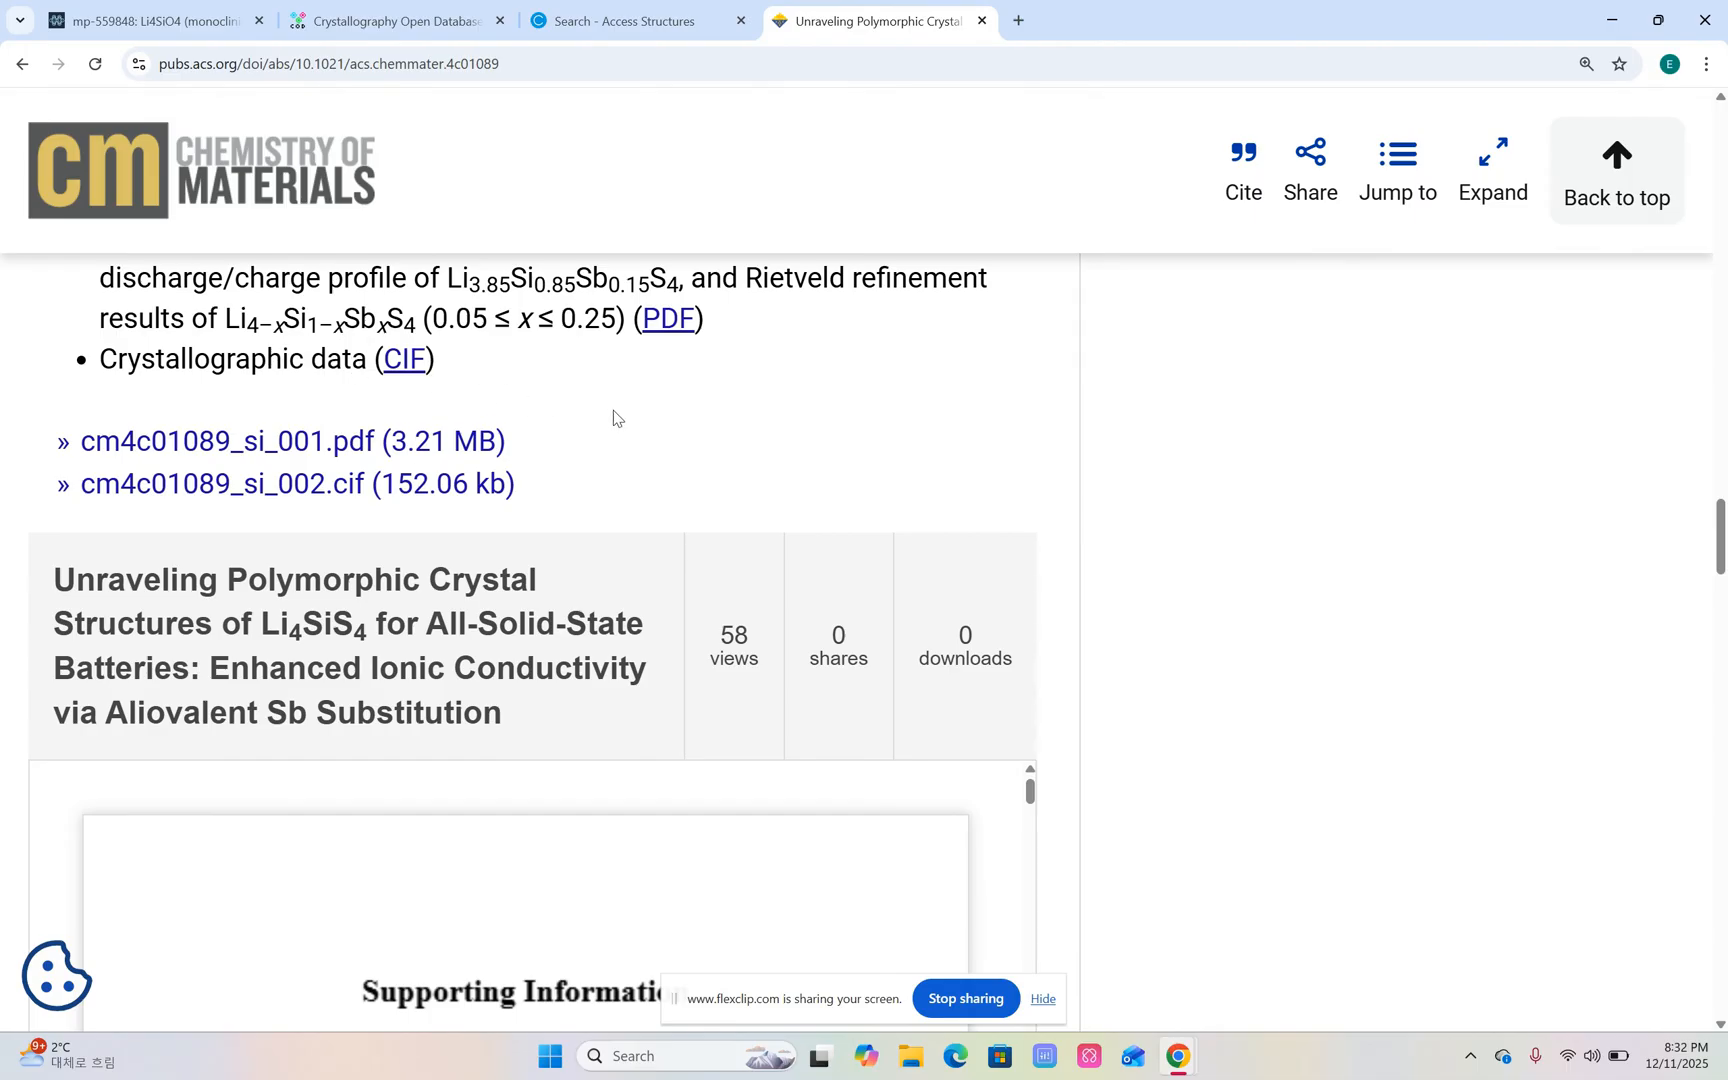
scroll(600, 514, down, 2)
scroll(600, 514, down, 1)
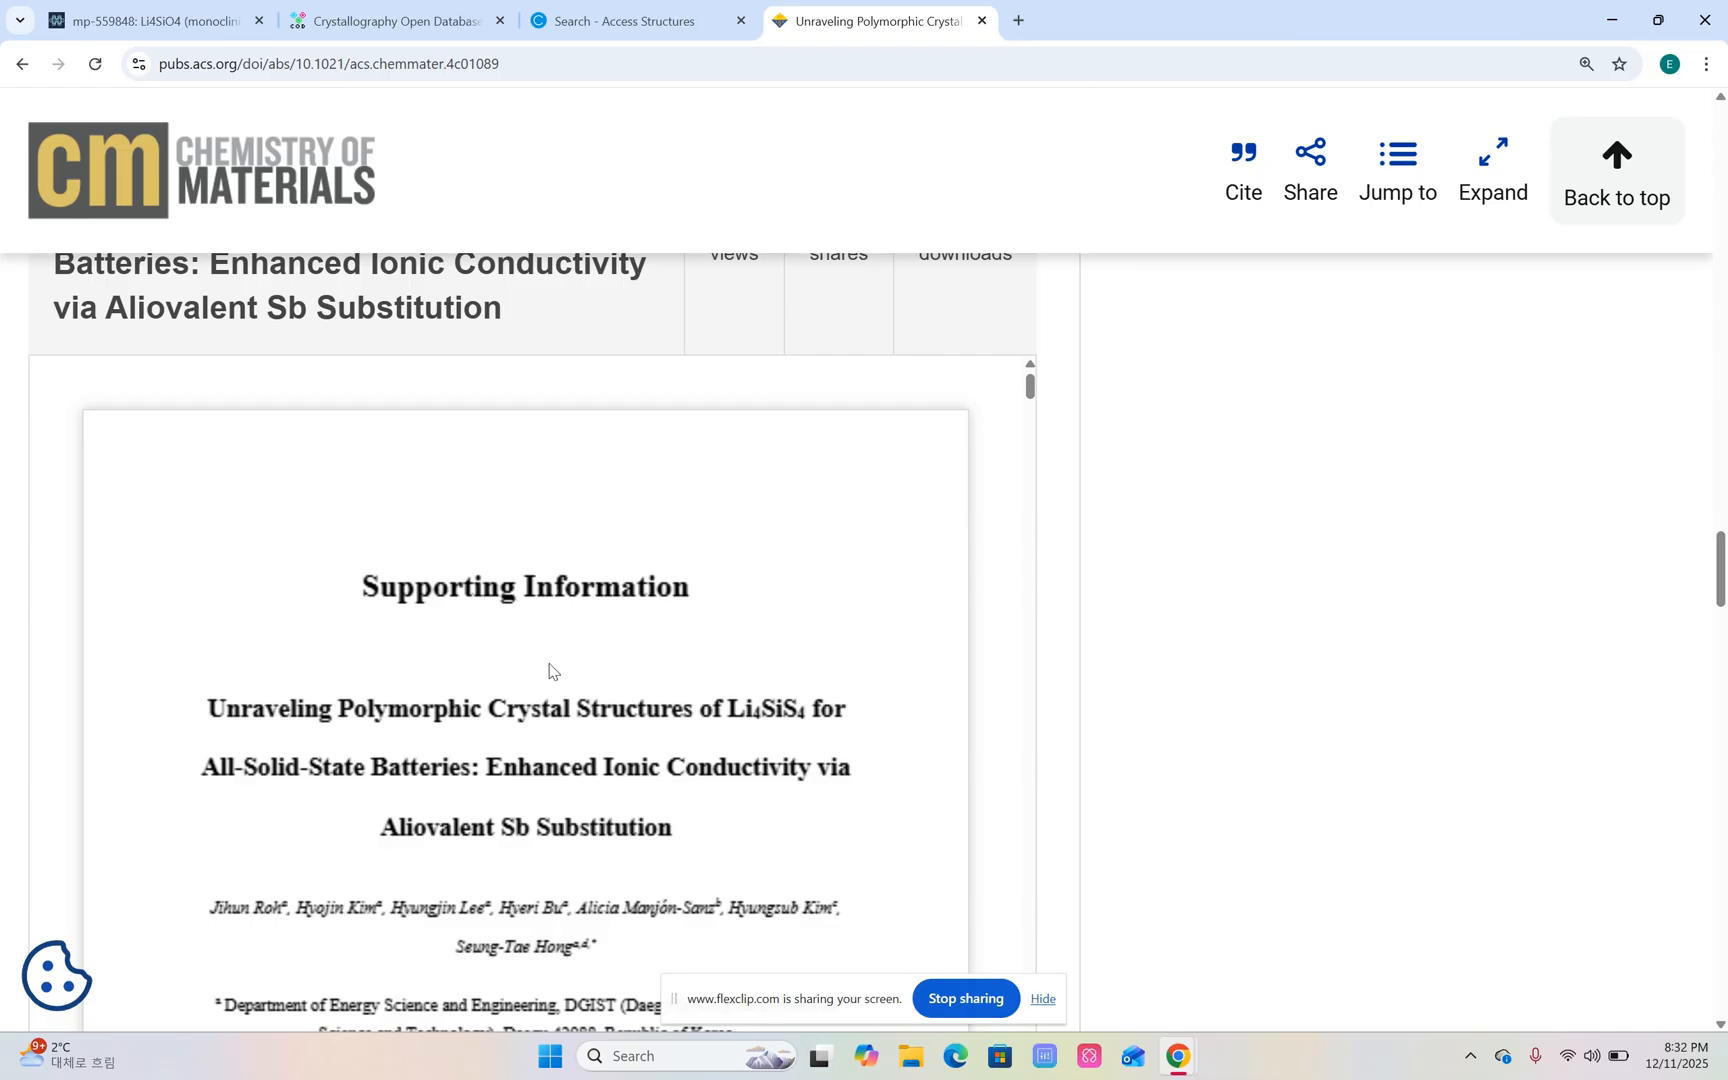
scroll(551, 671, up, 2)
scroll(549, 671, up, 1)
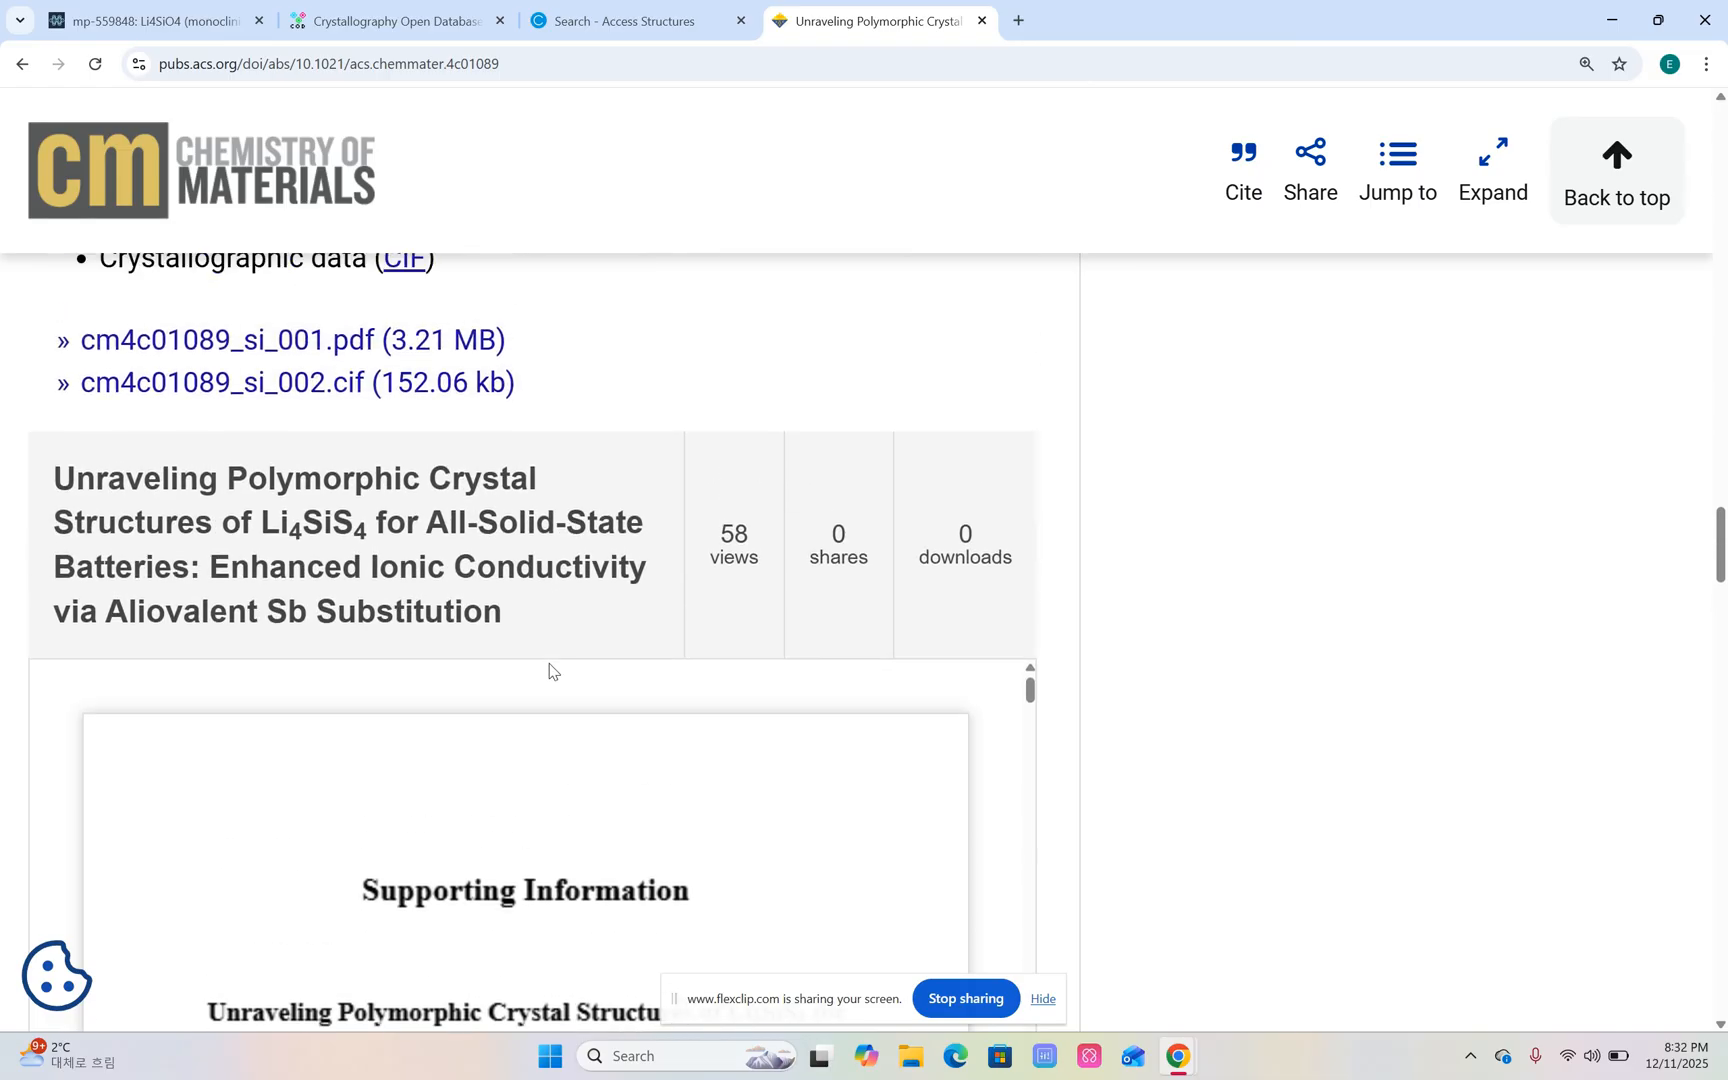
scroll(545, 665, up, 1)
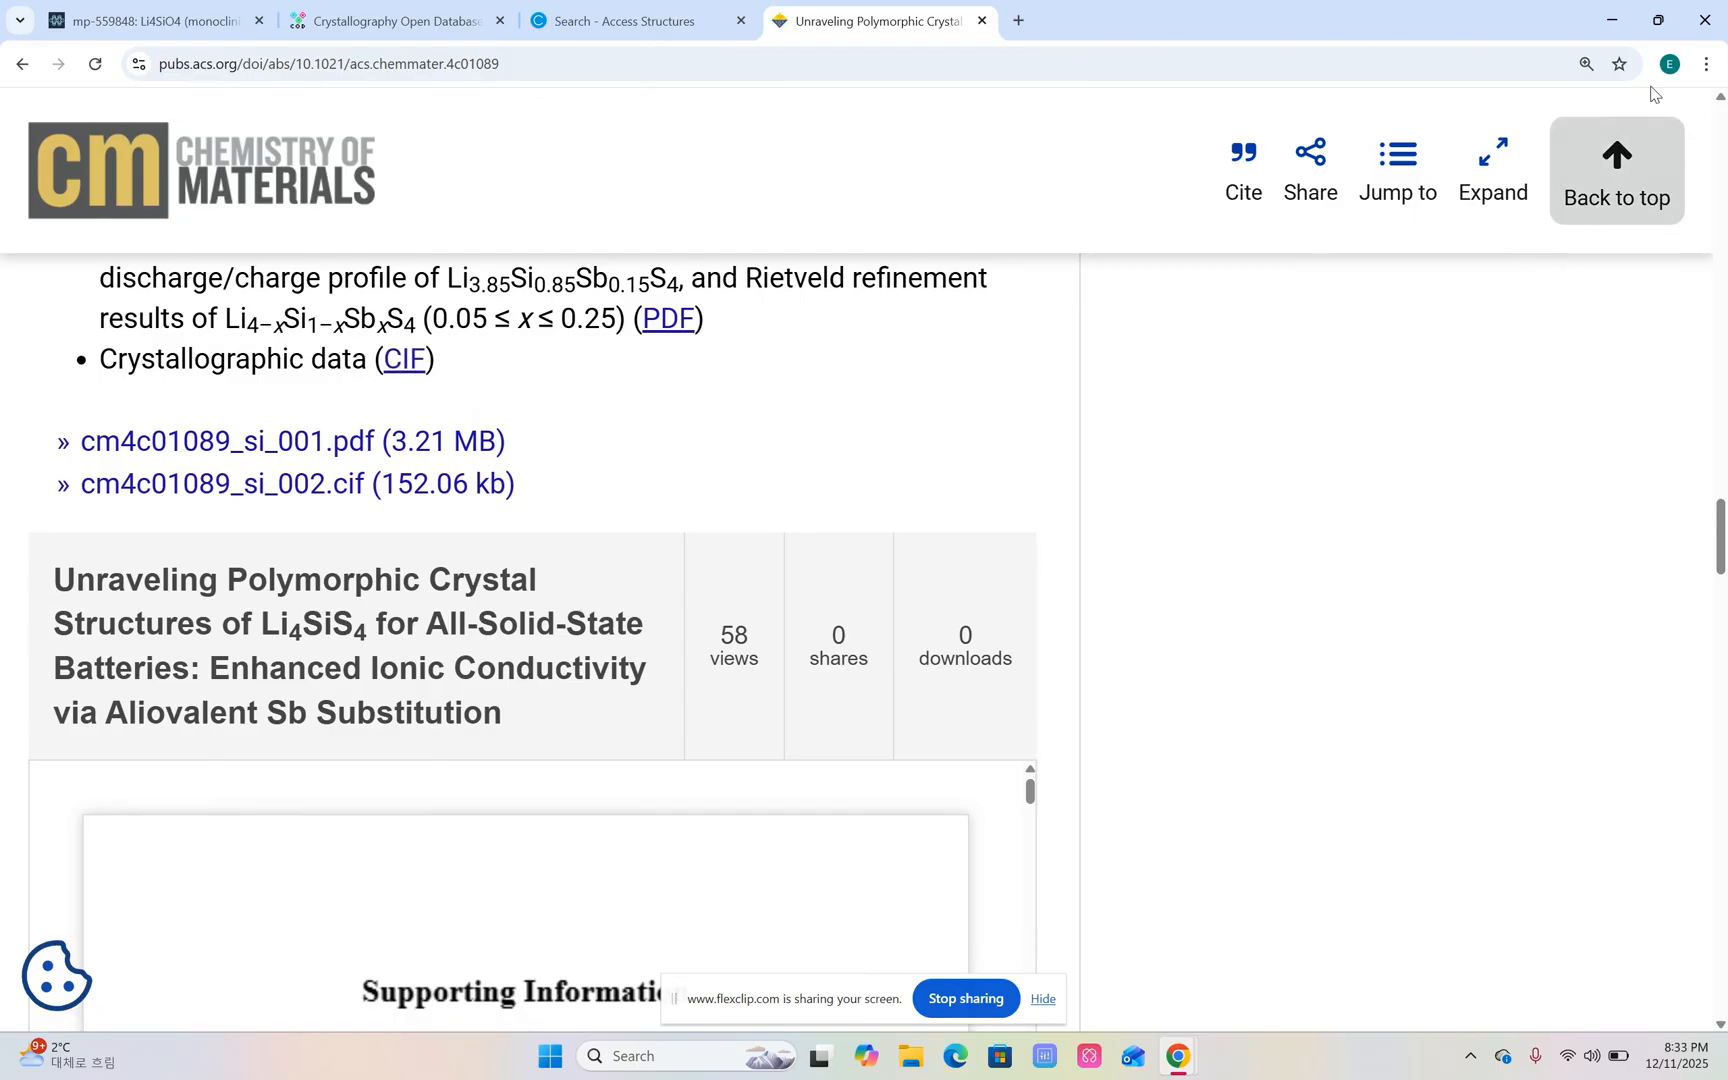
Minimize the browser, check the CIF and DAT files in the RF_XRD_tutorial desktop folder, and close the folder.
click(1611, 20)
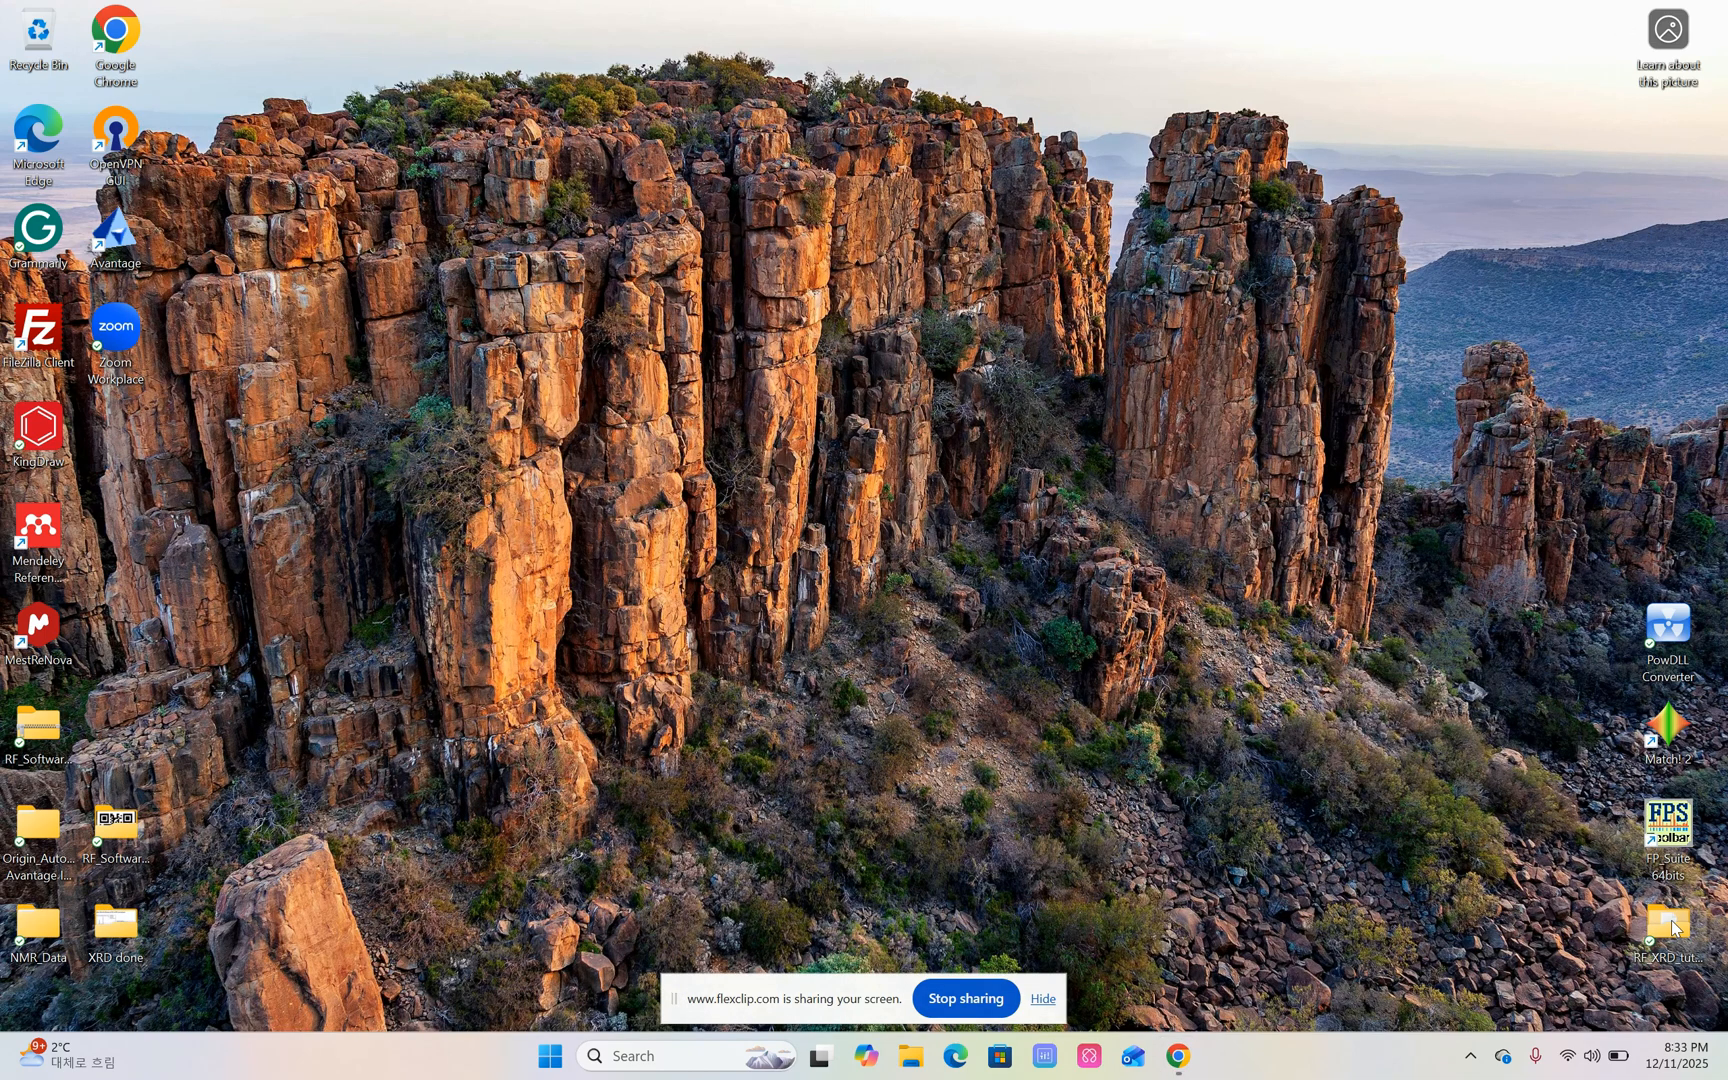
double_click(1671, 919)
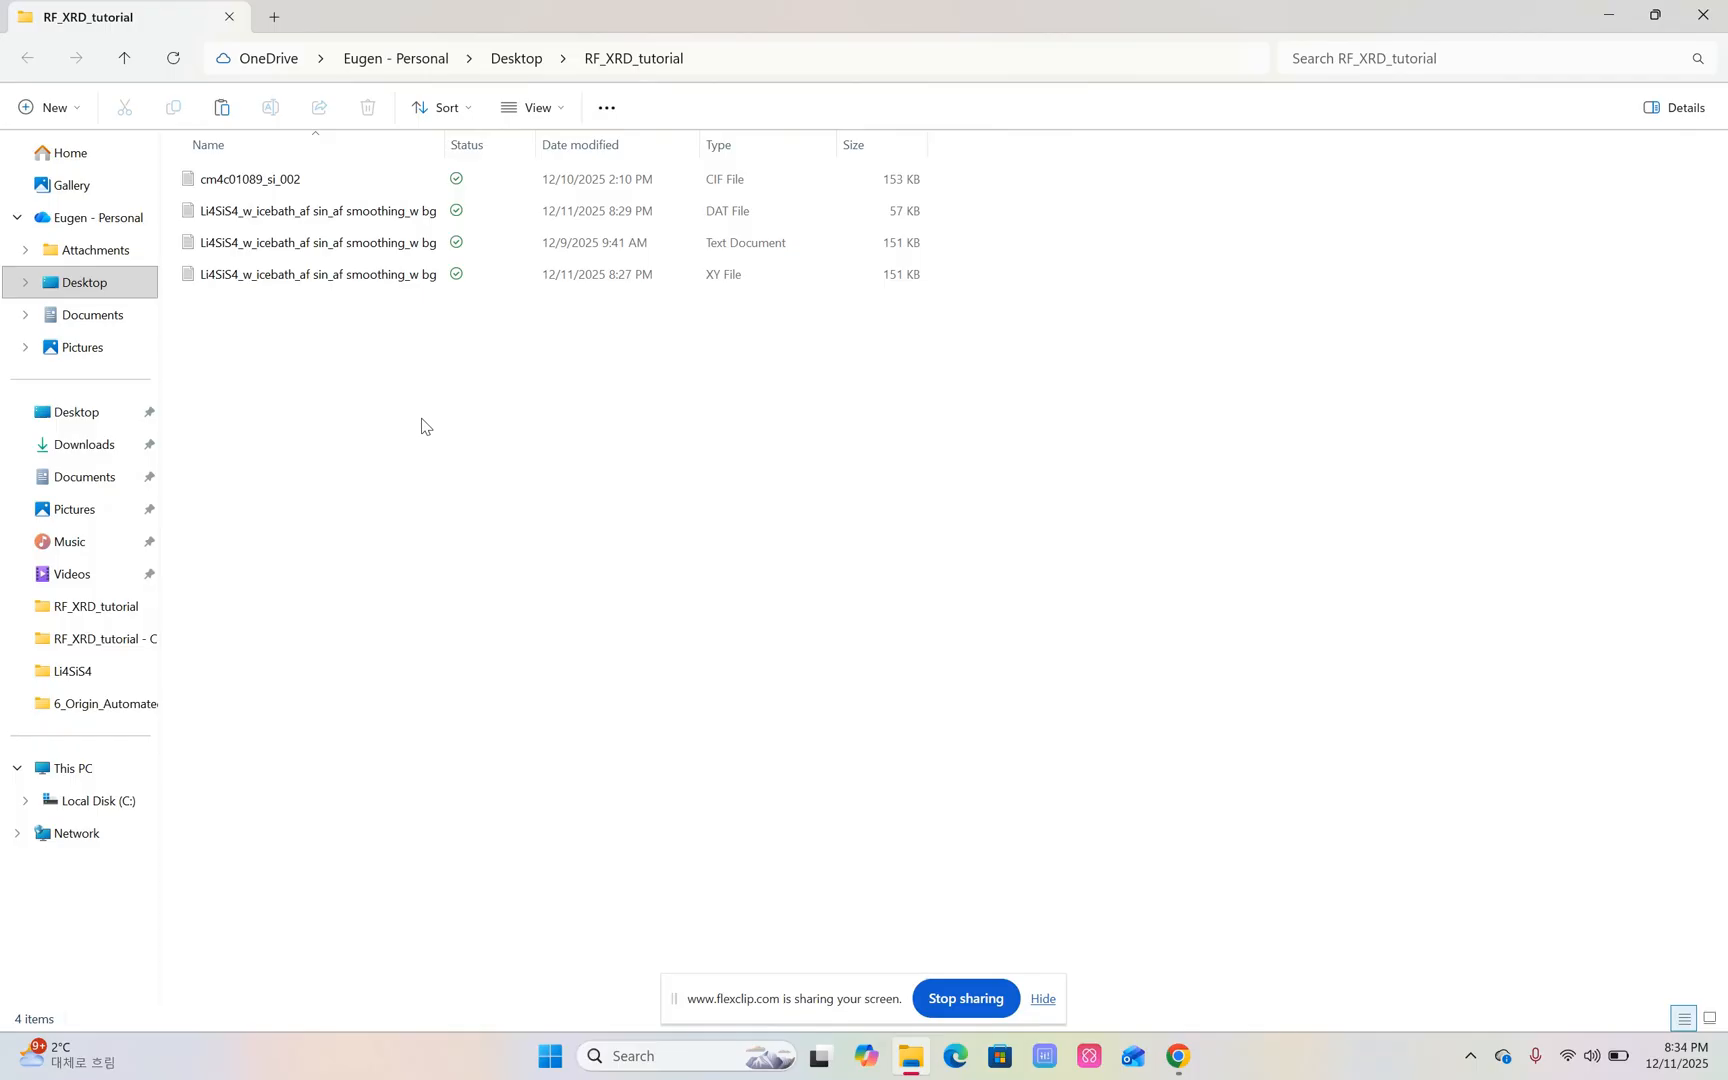
click(302, 212)
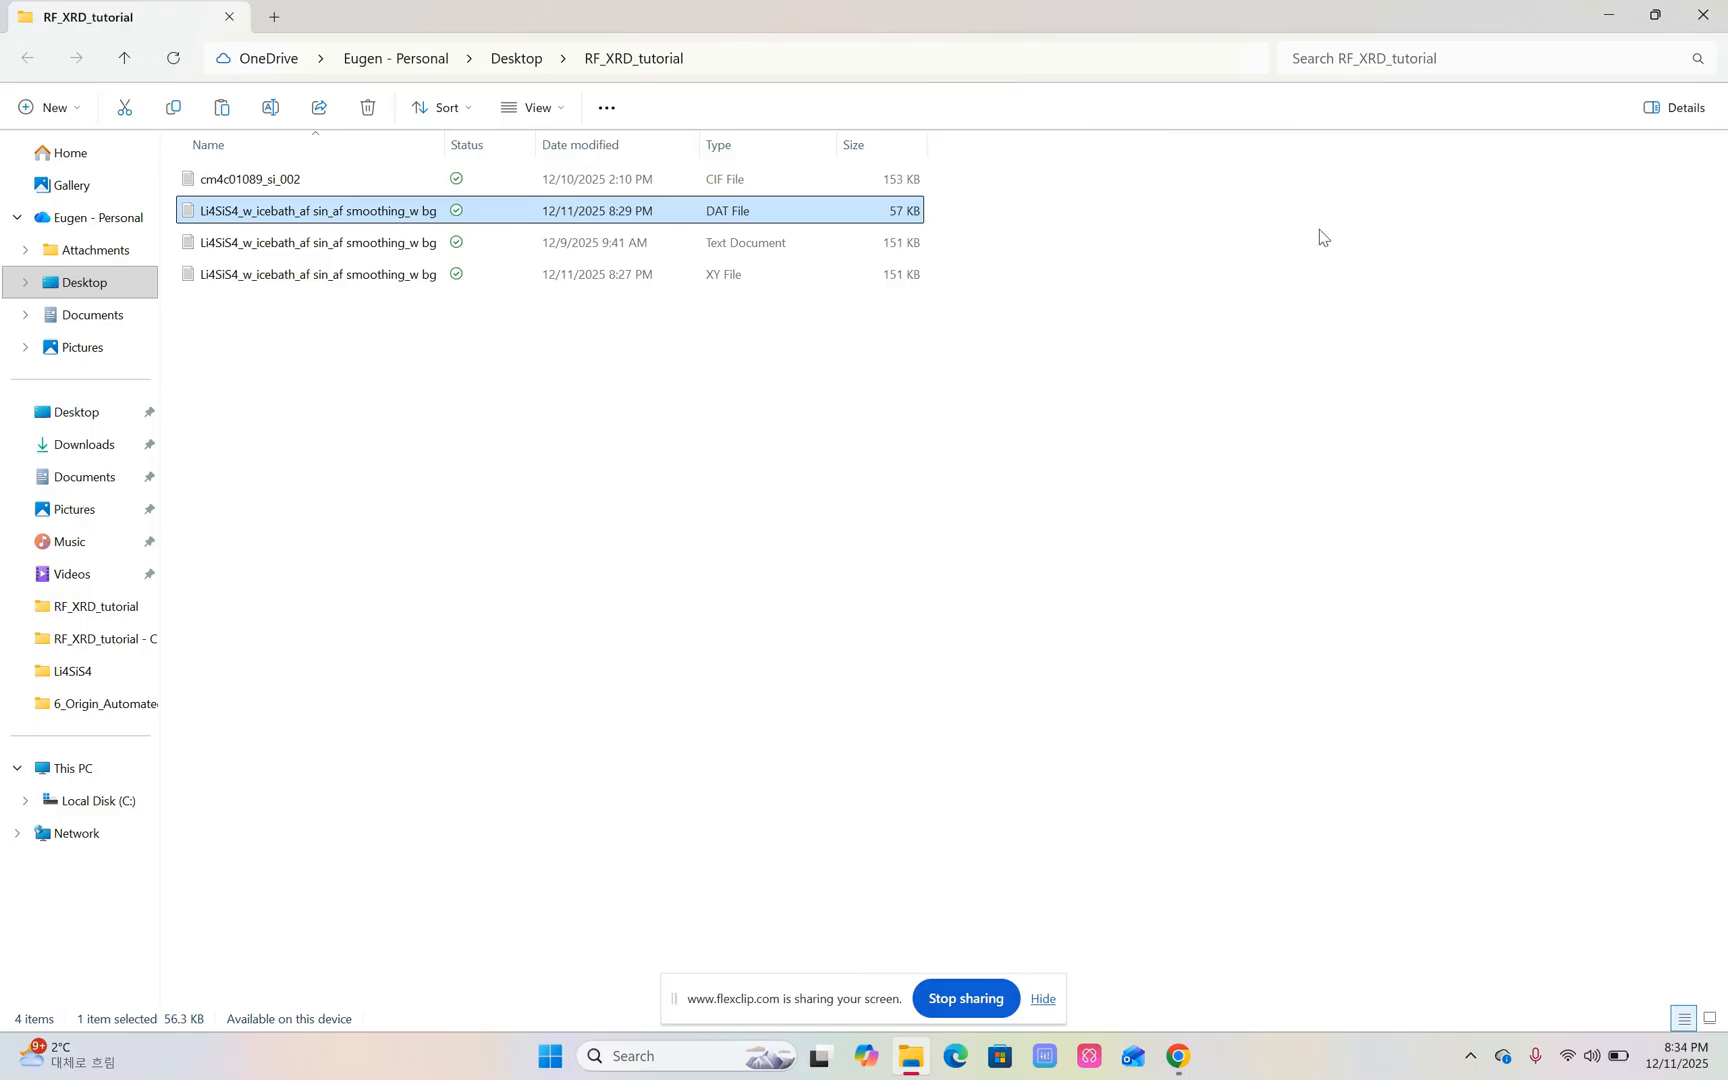
click(1703, 14)
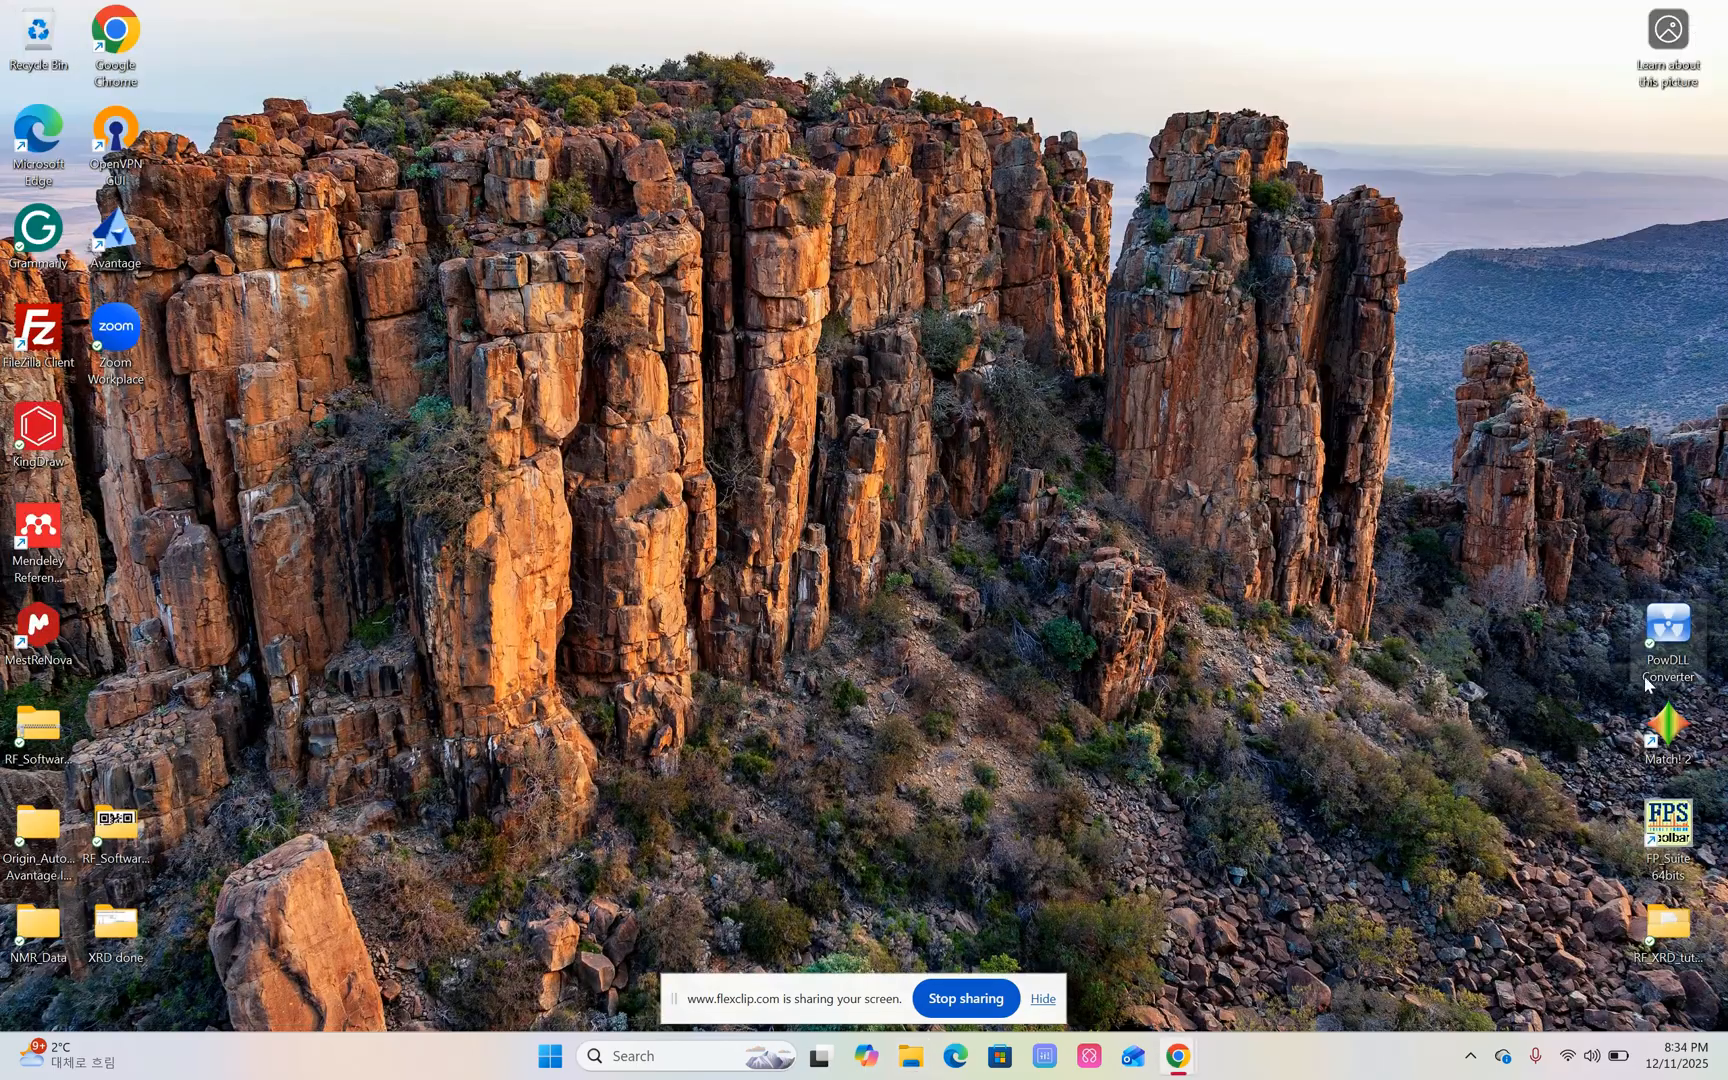
Launch the FullProf Suite toolbar, run EdPCR, and move the PCR editor window below the toolbar.
double_click(1666, 830)
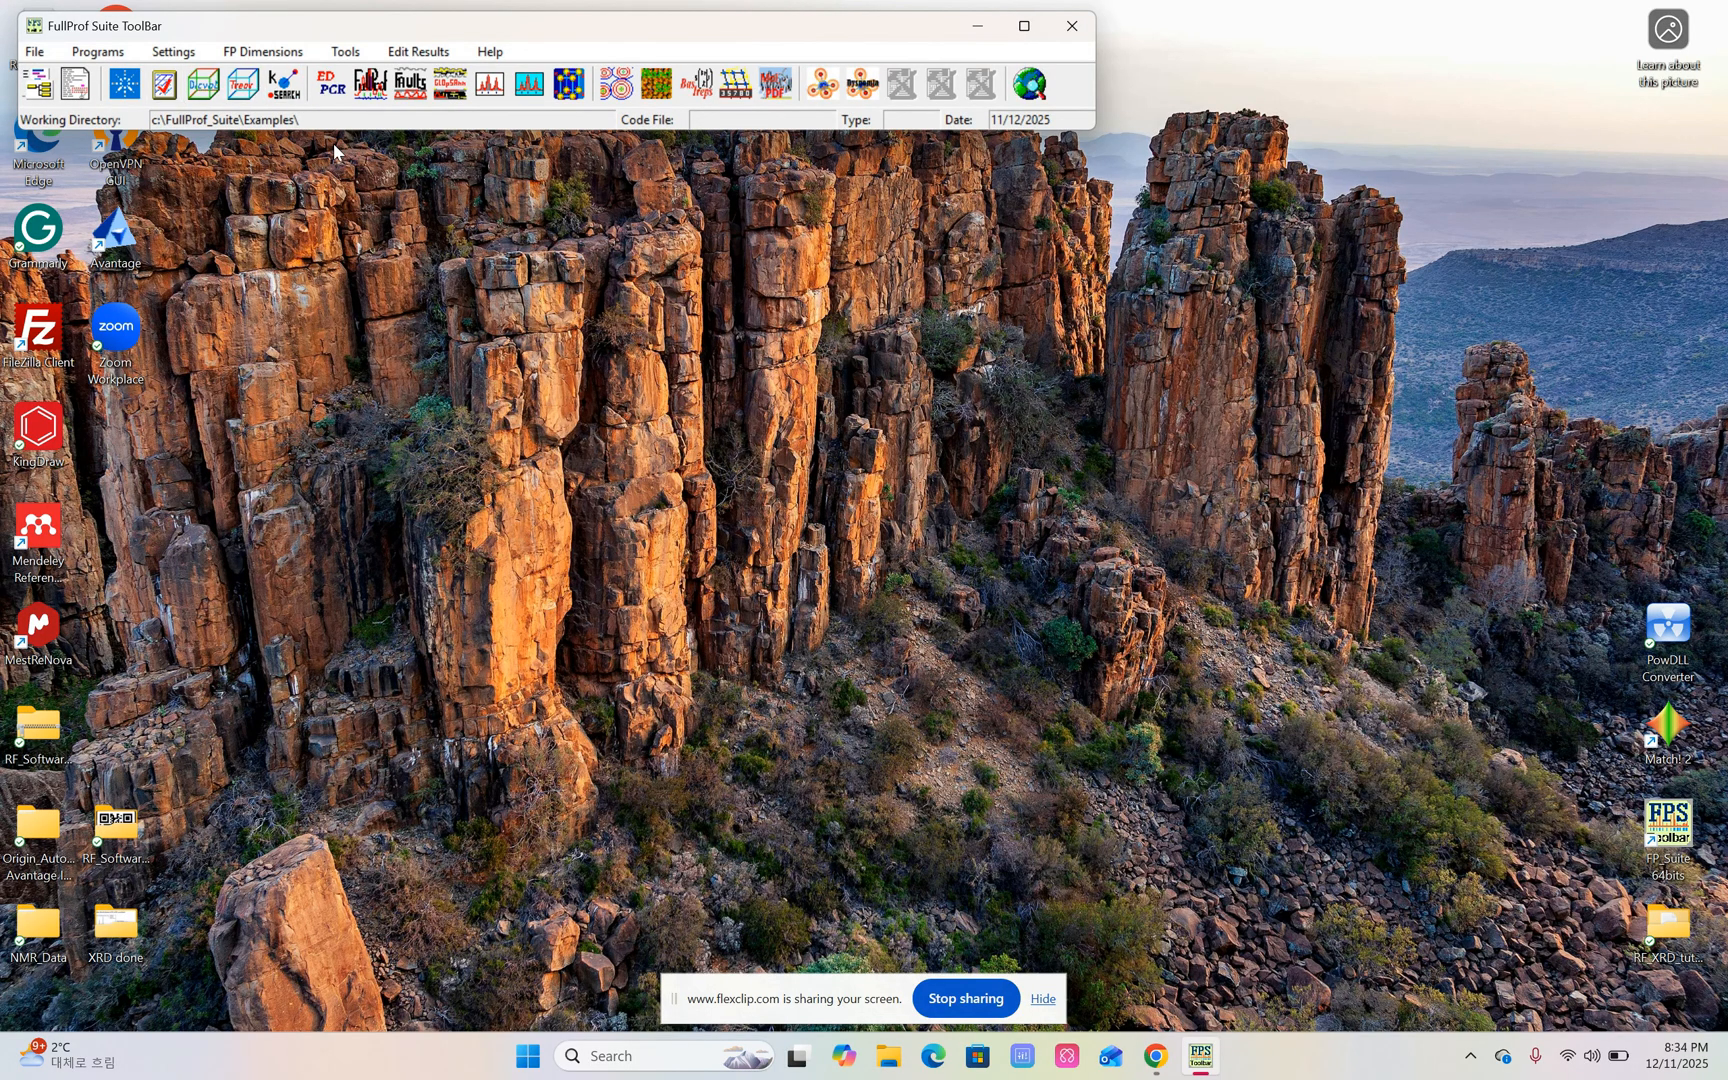
click(330, 90)
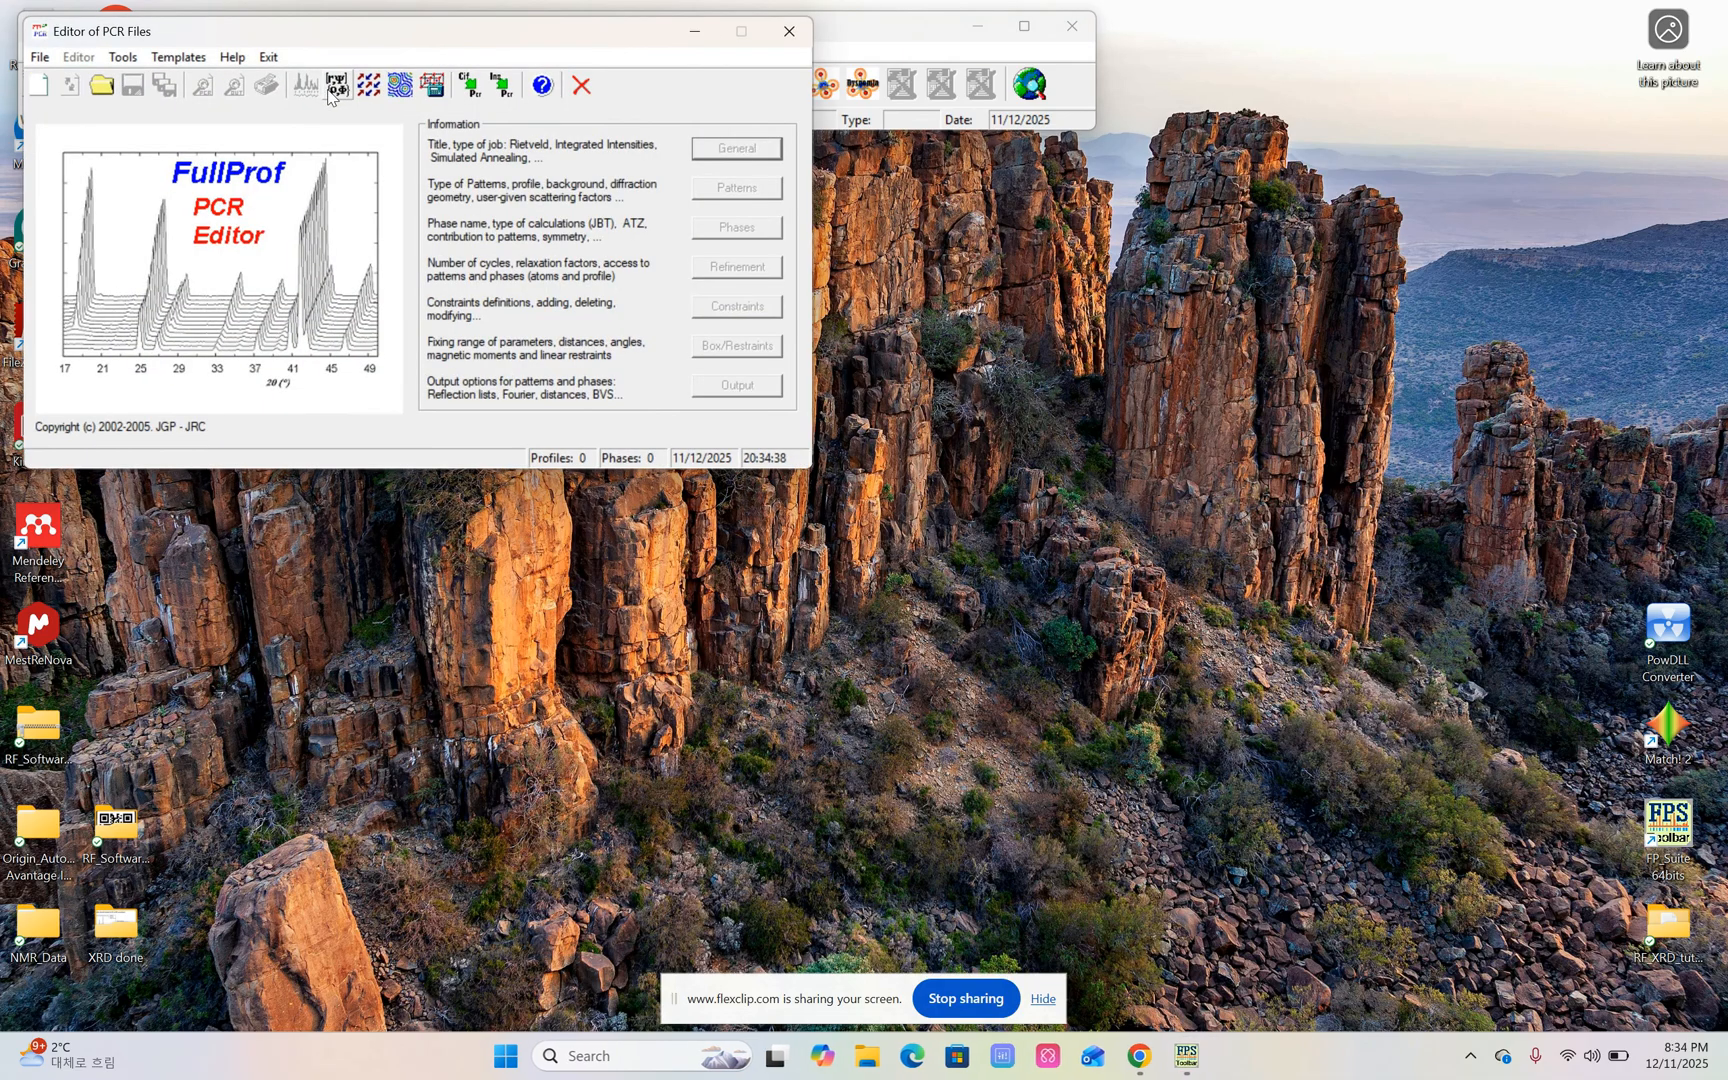
drag(378, 44, 368, 153)
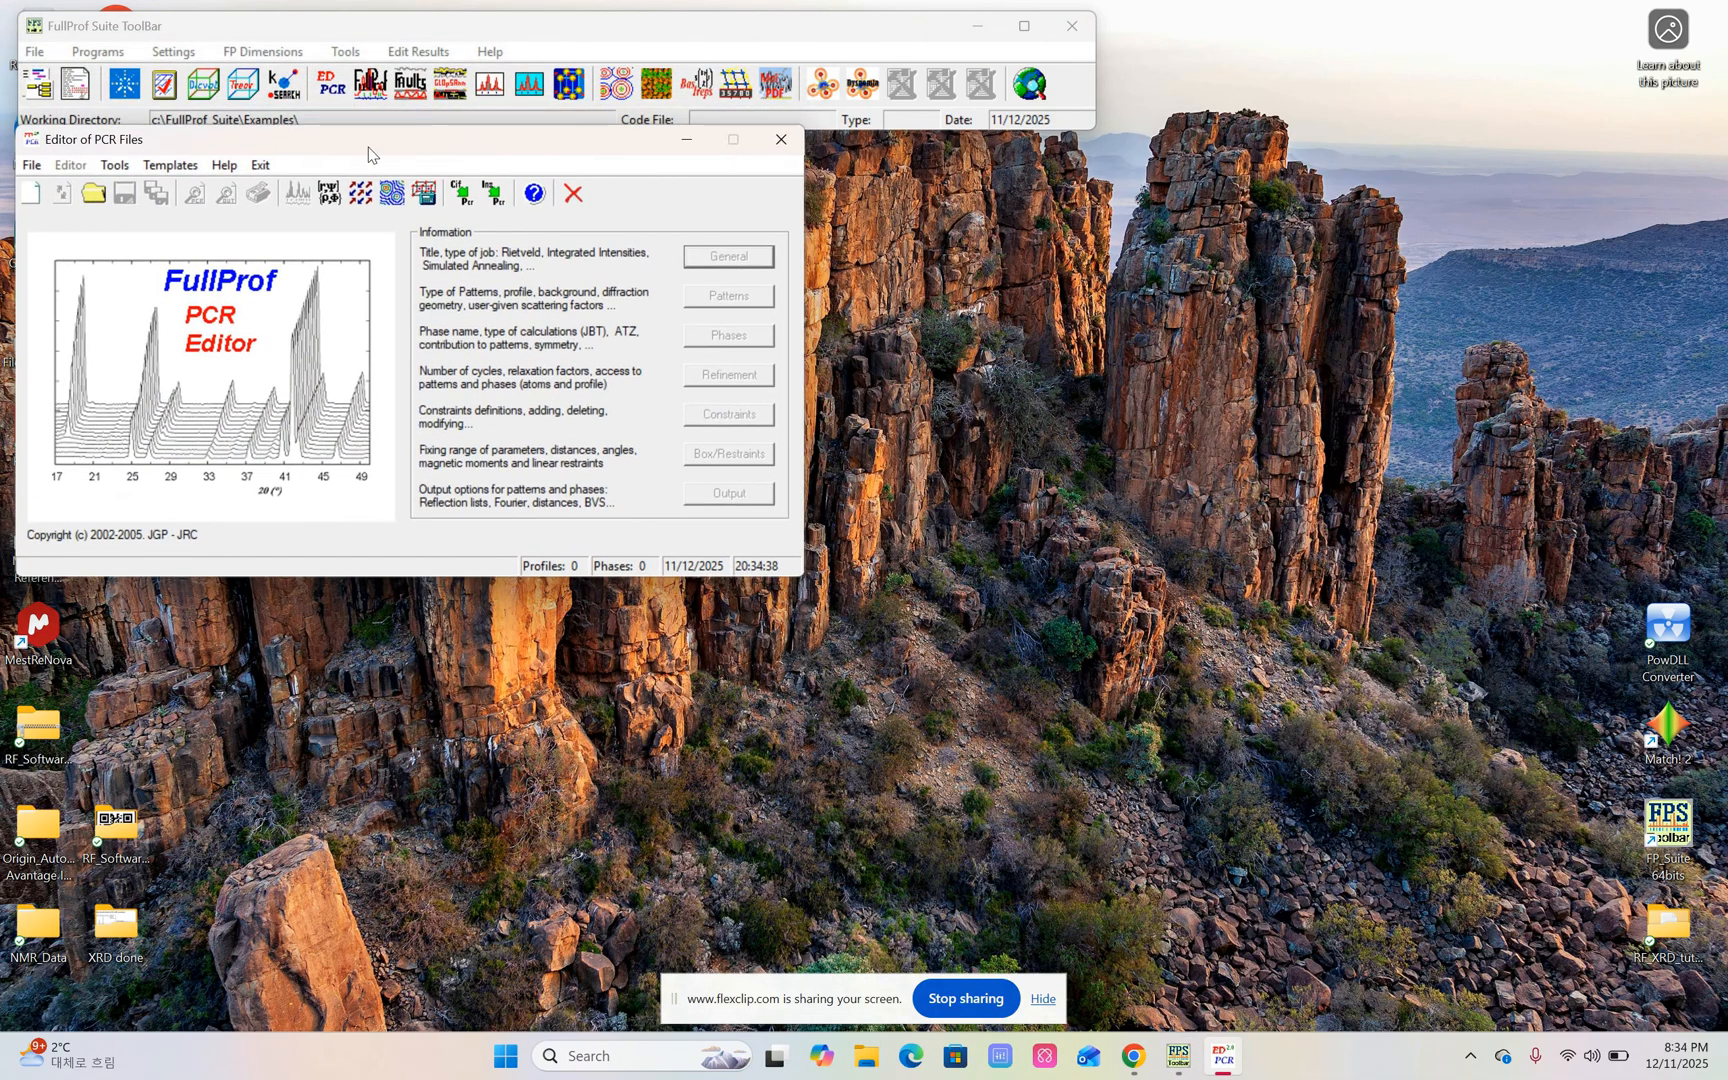
Load the CIF file cm4c01089_si_002 into the PCR editor and accept the X-ray template with default resolution values.
click(465, 197)
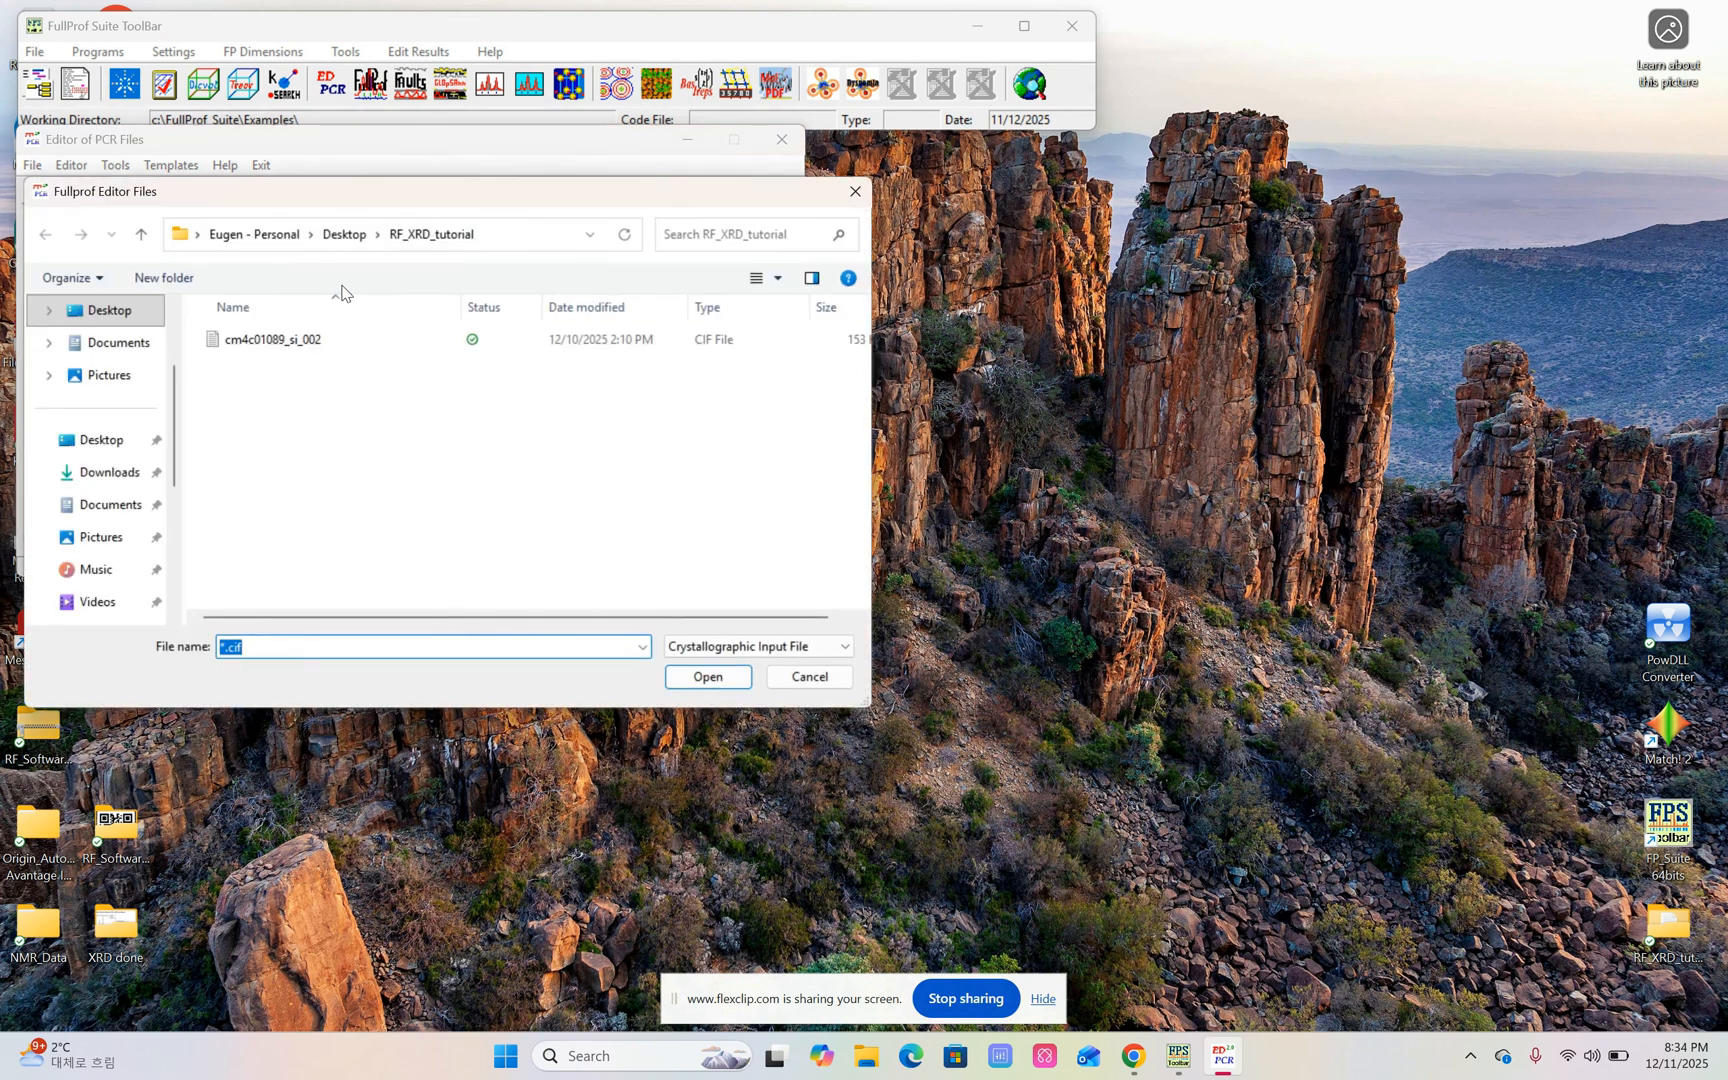
click(305, 343)
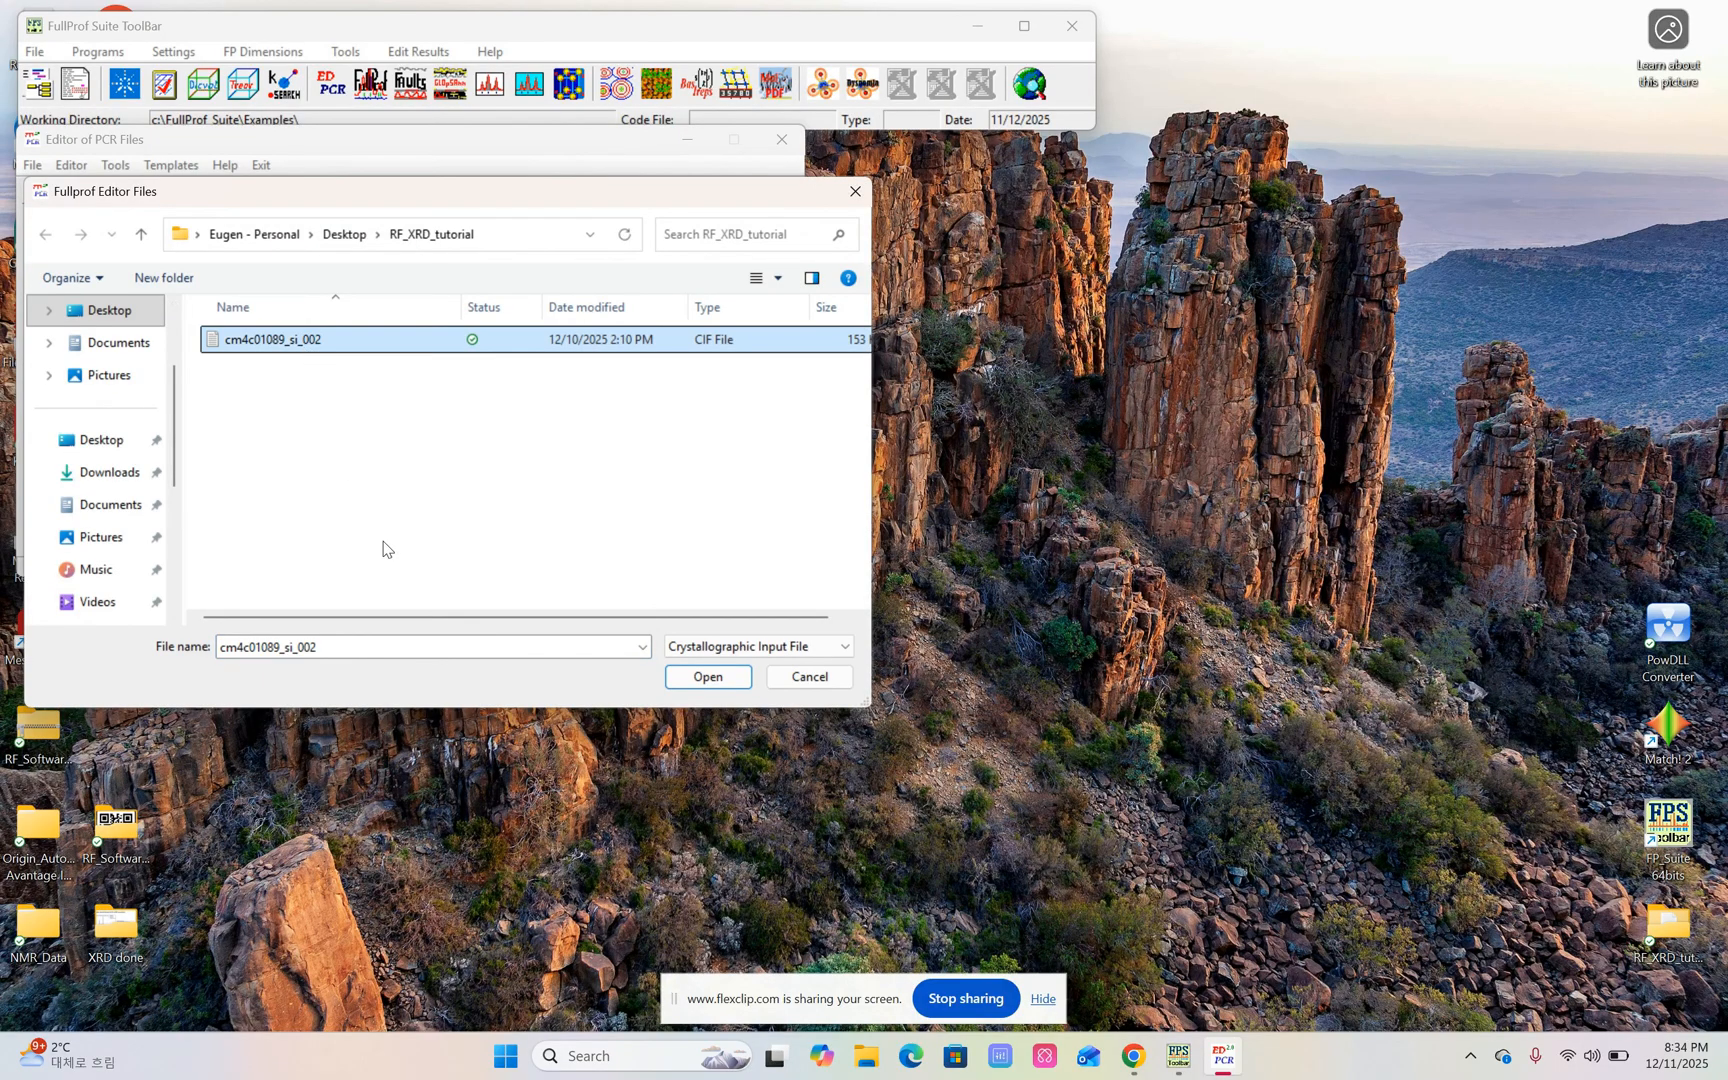
click(705, 677)
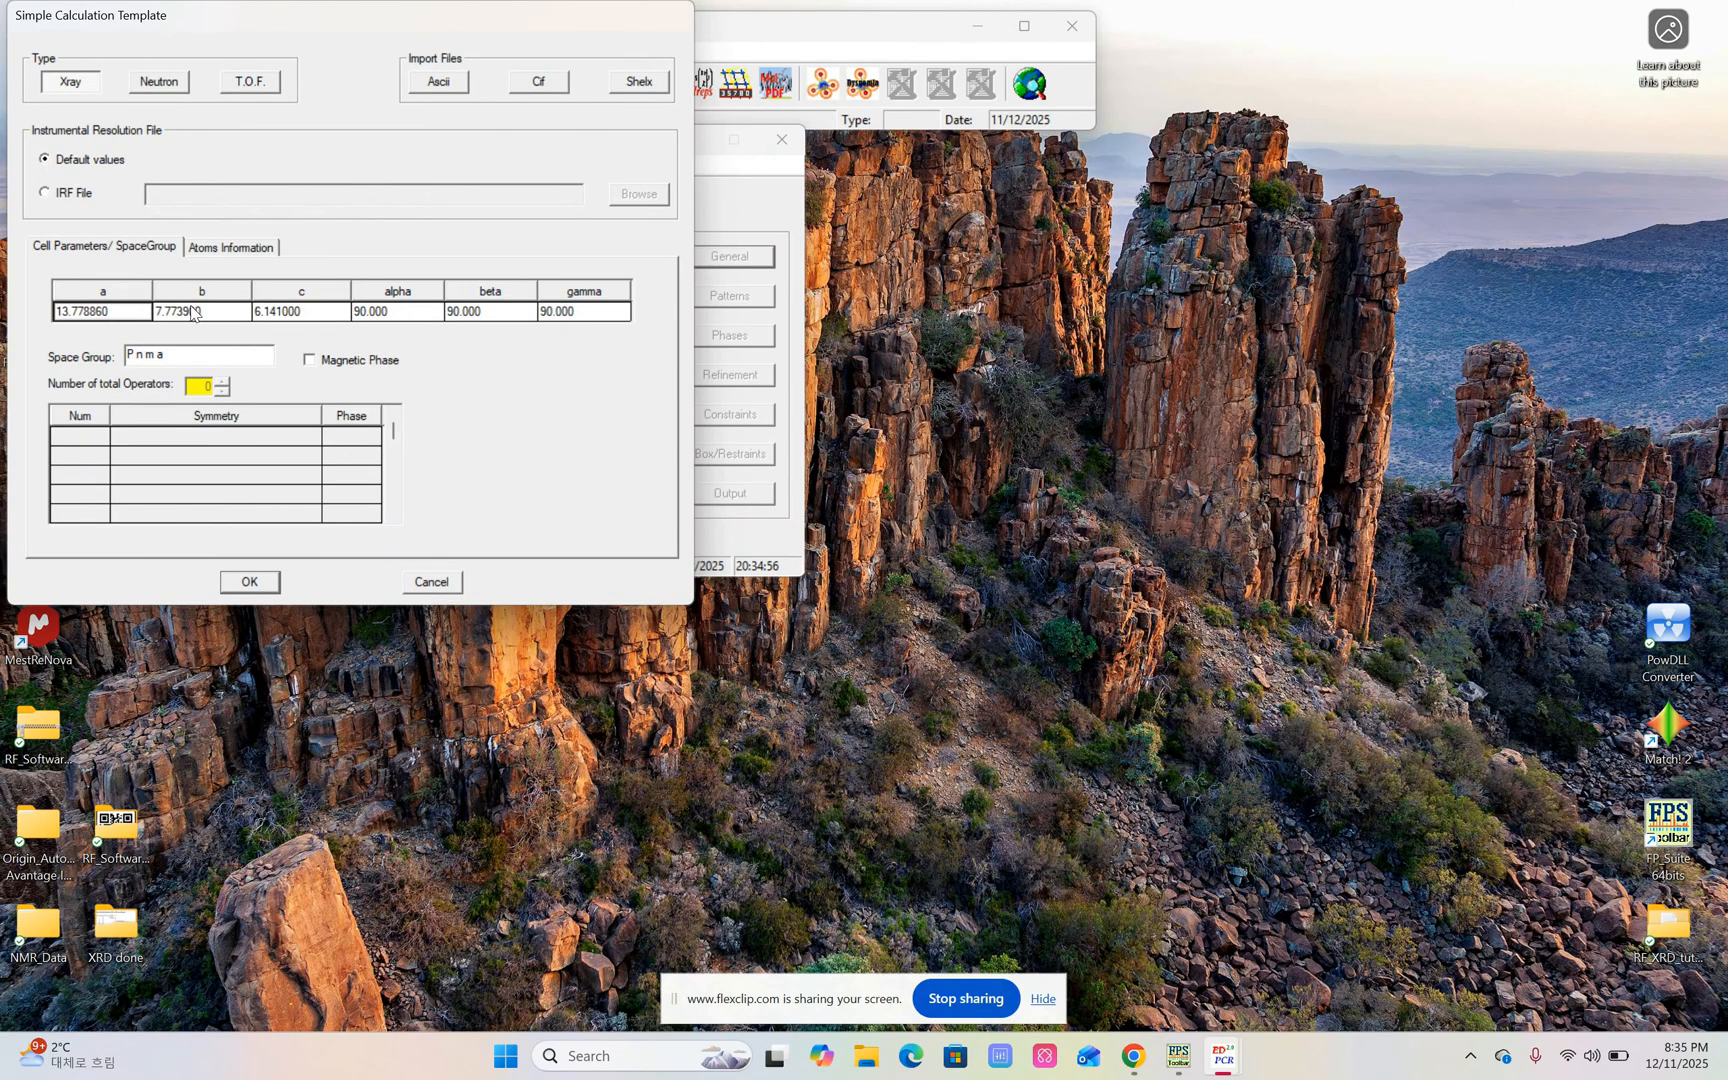
drag(167, 355, 138, 355)
click(262, 588)
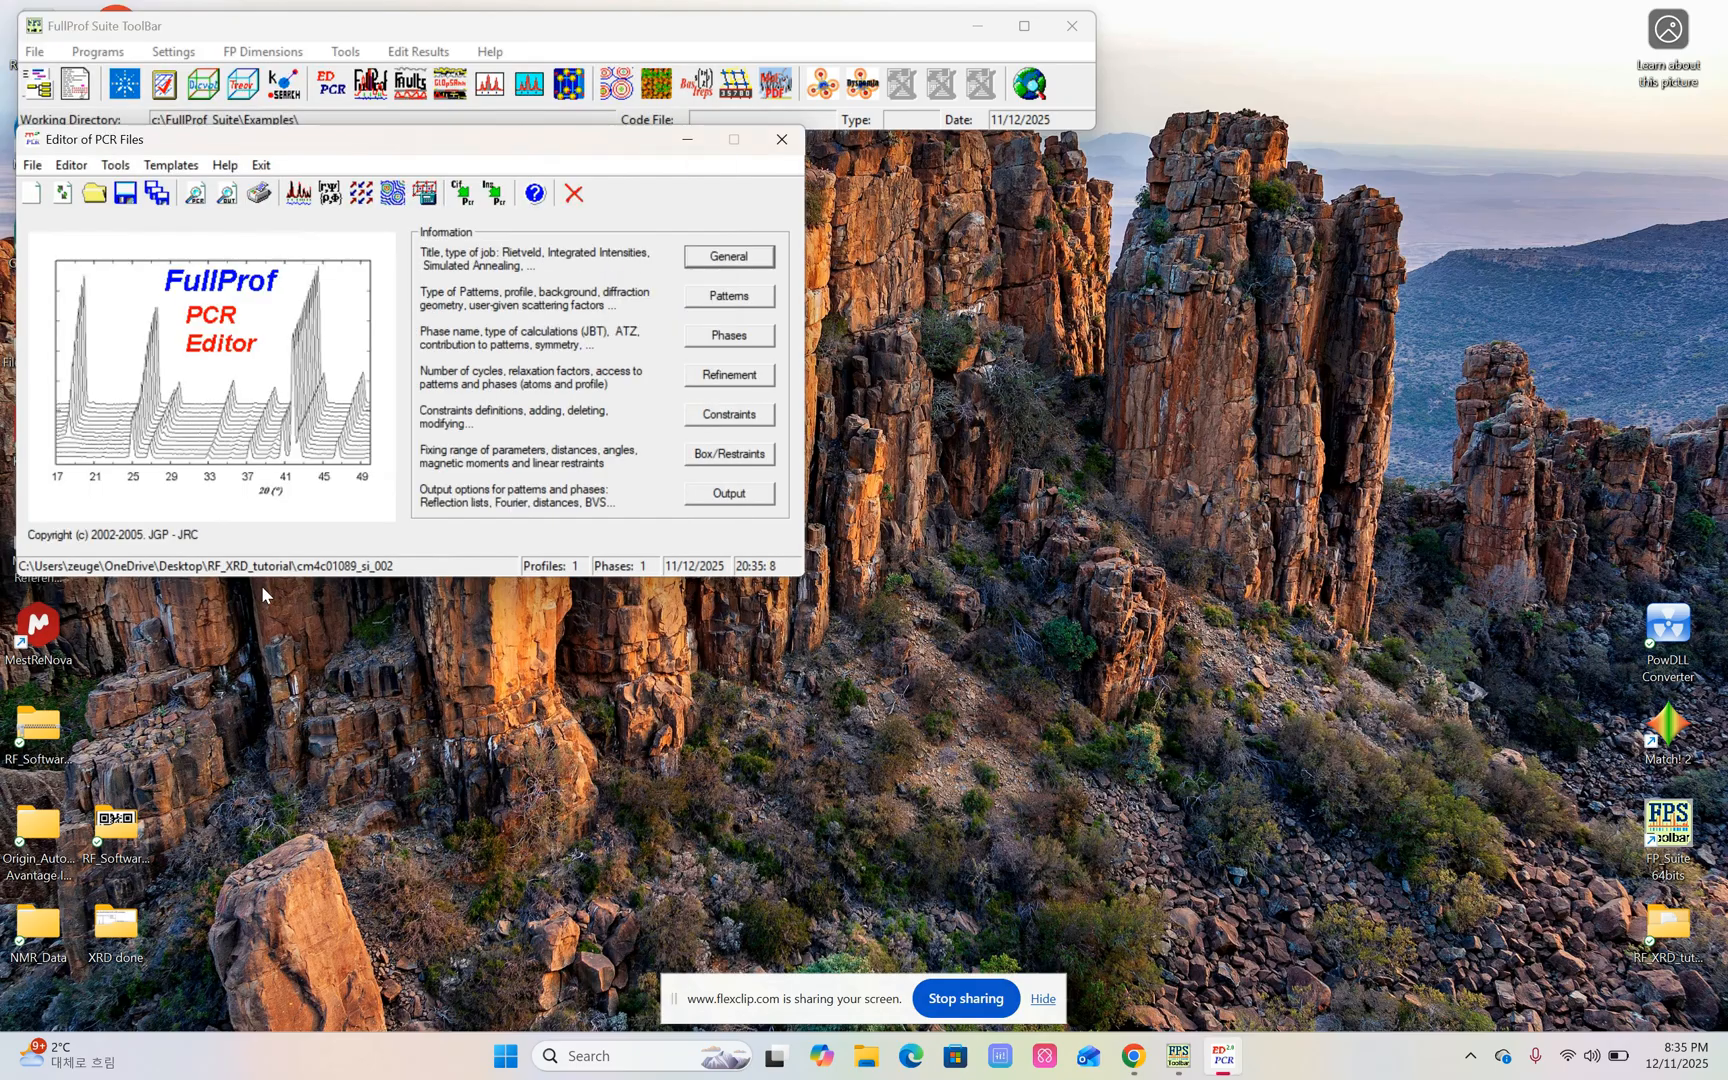
Save the PCR file under the name Li4SiS4 in the RF_XRD_tutorial folder.
click(160, 198)
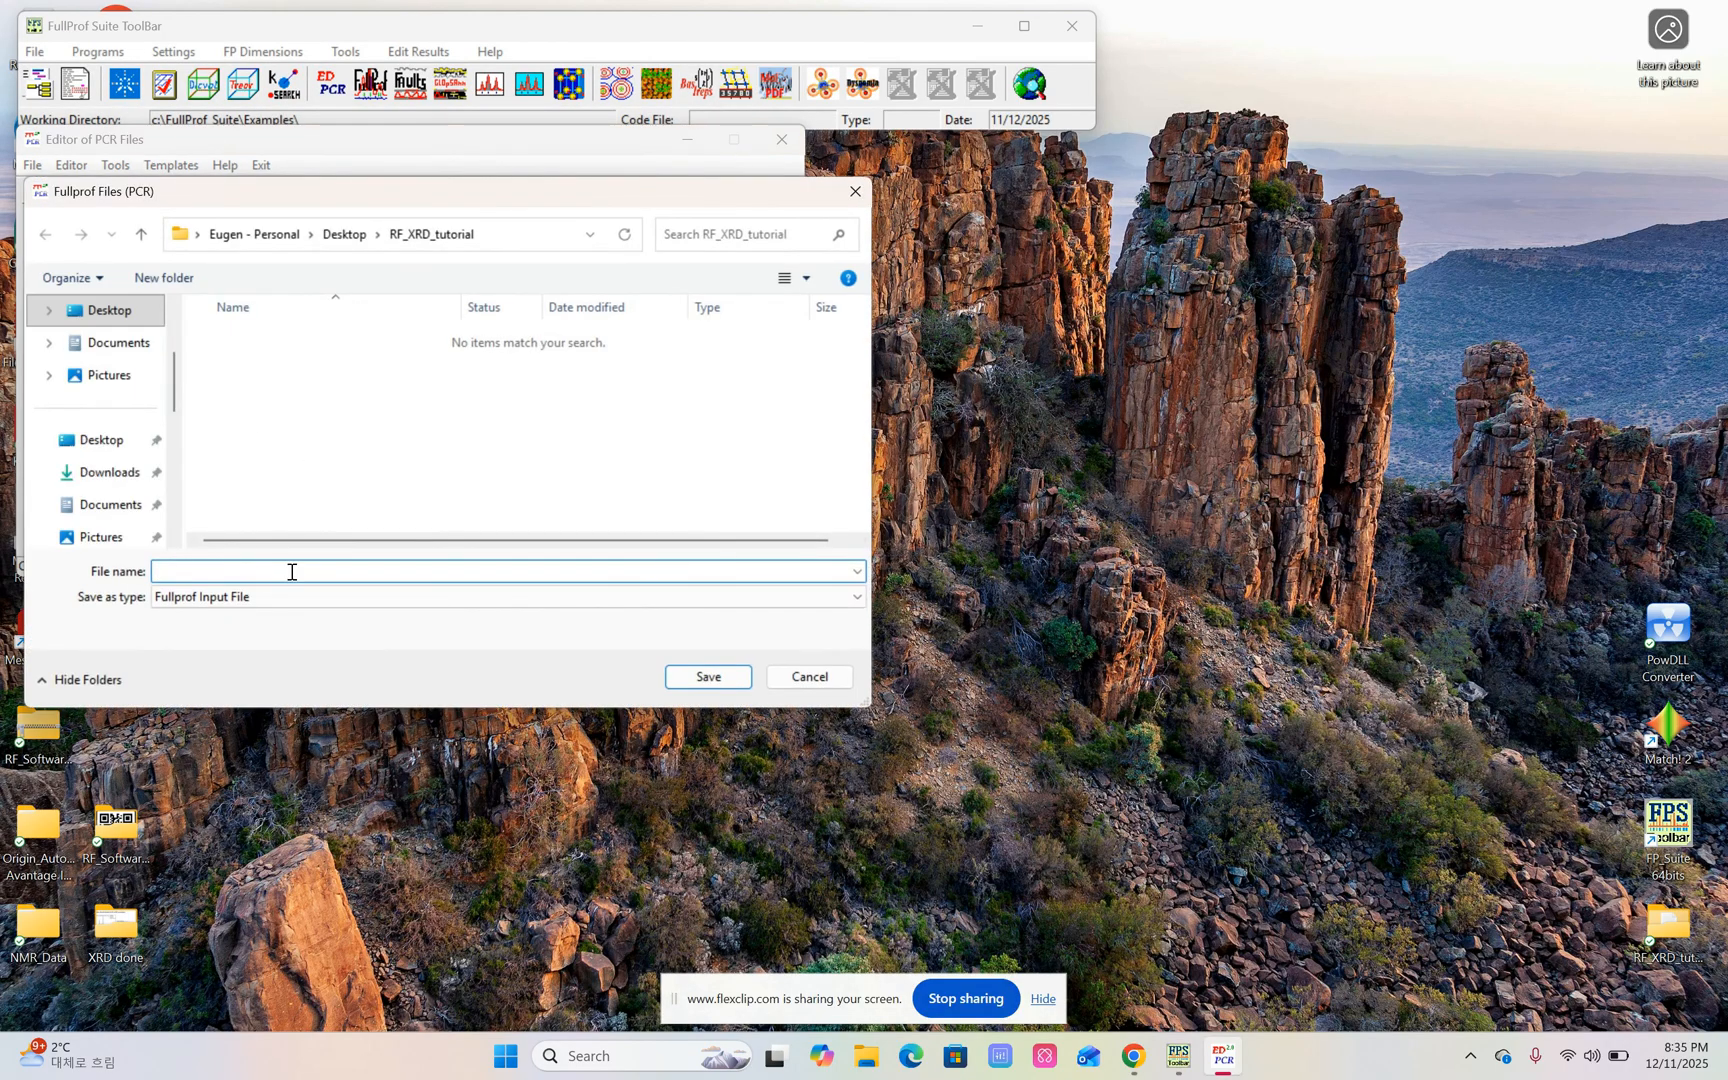
text(Li4)
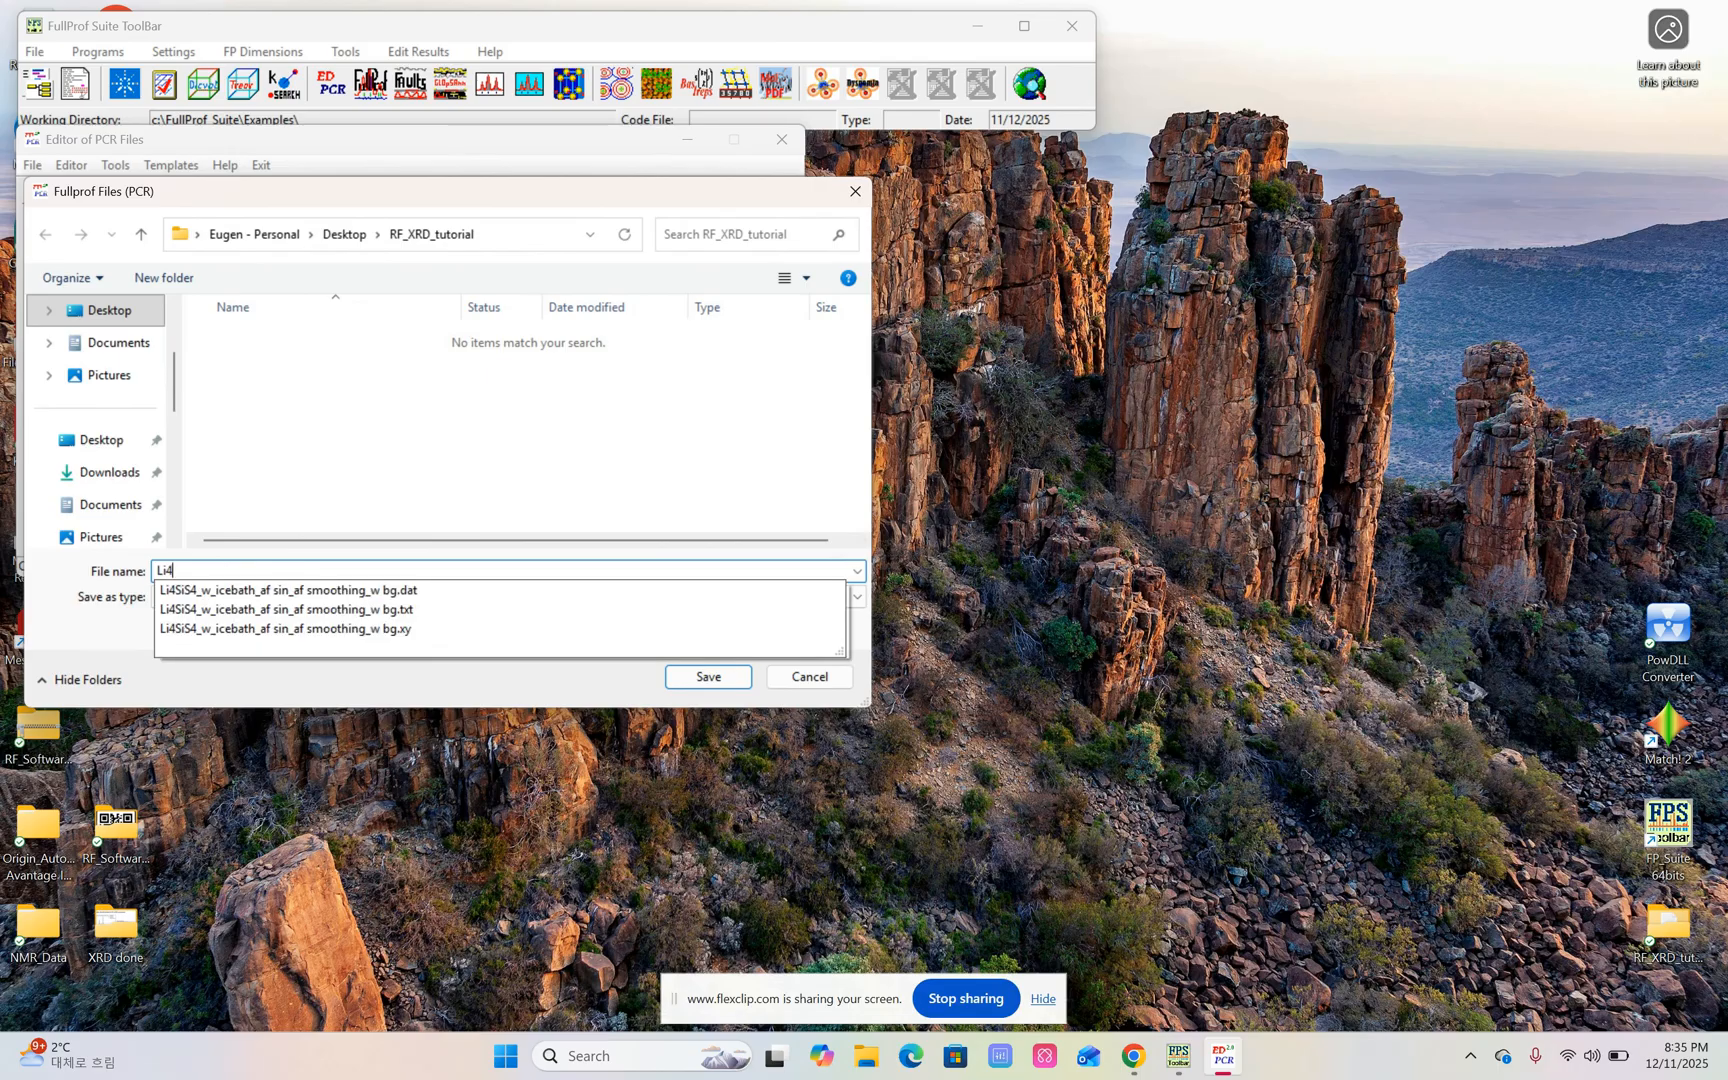
text(SiS4)
click(399, 477)
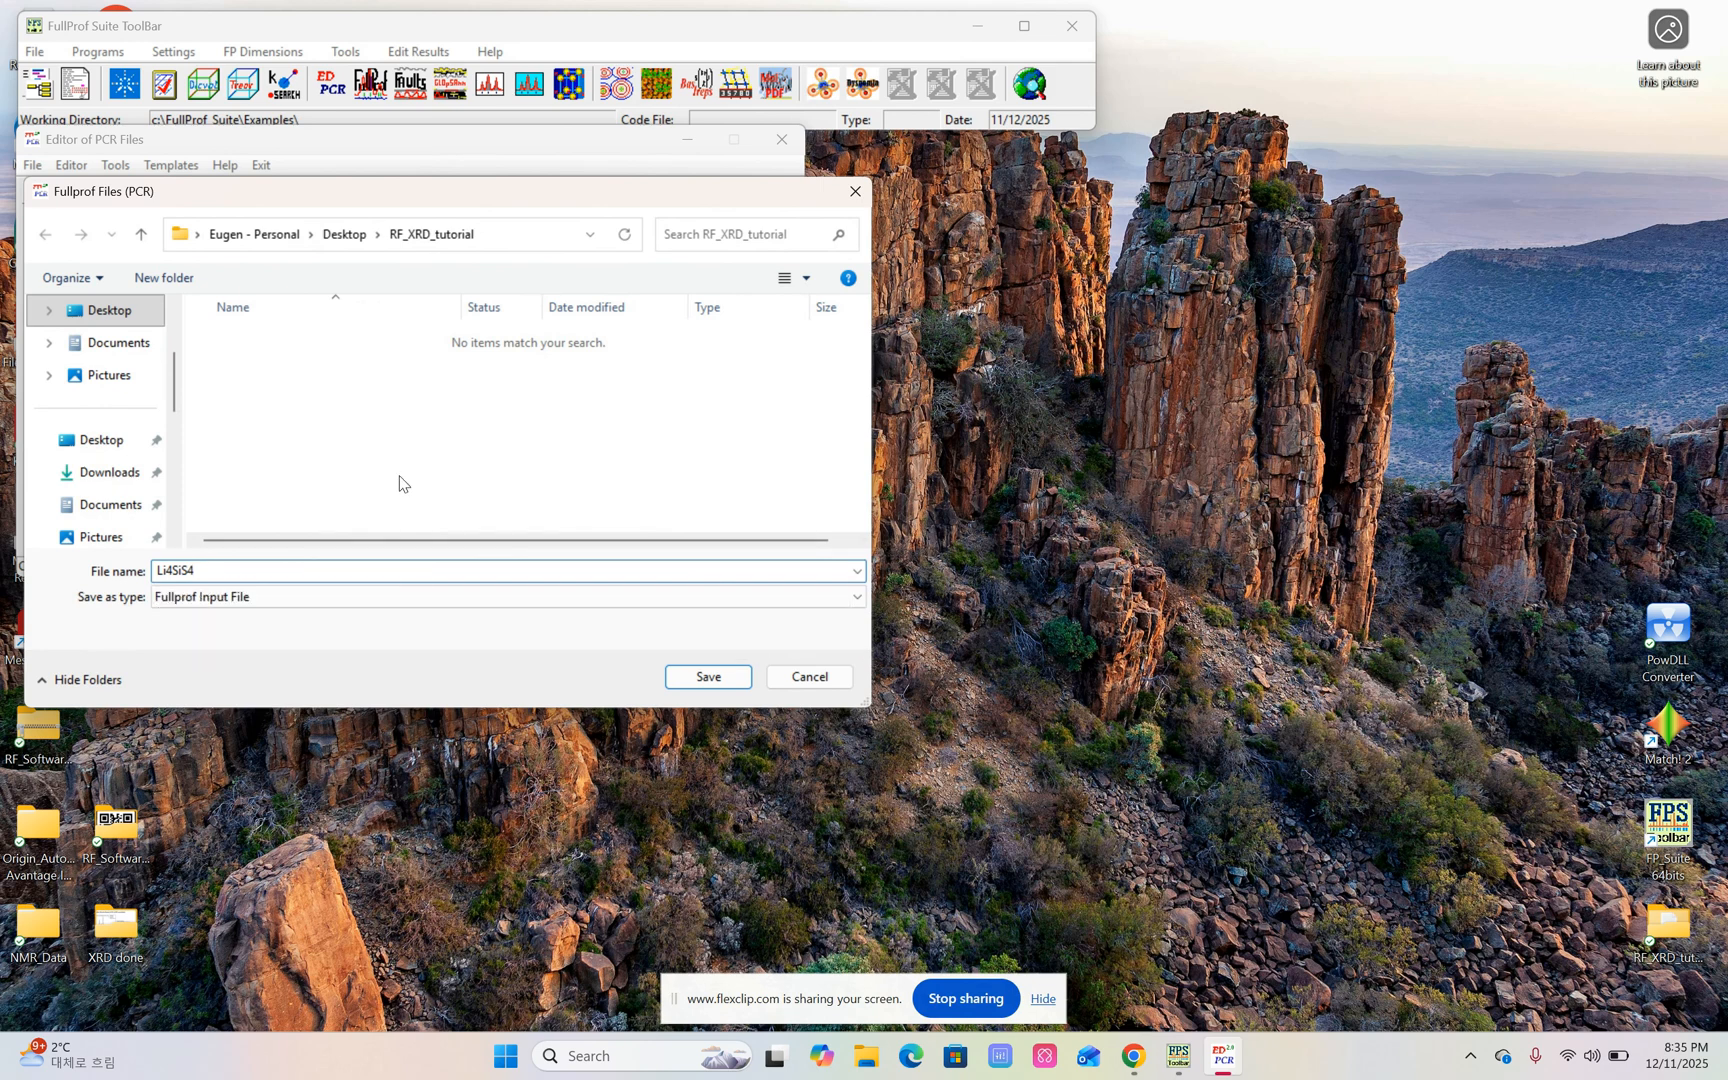
click(708, 677)
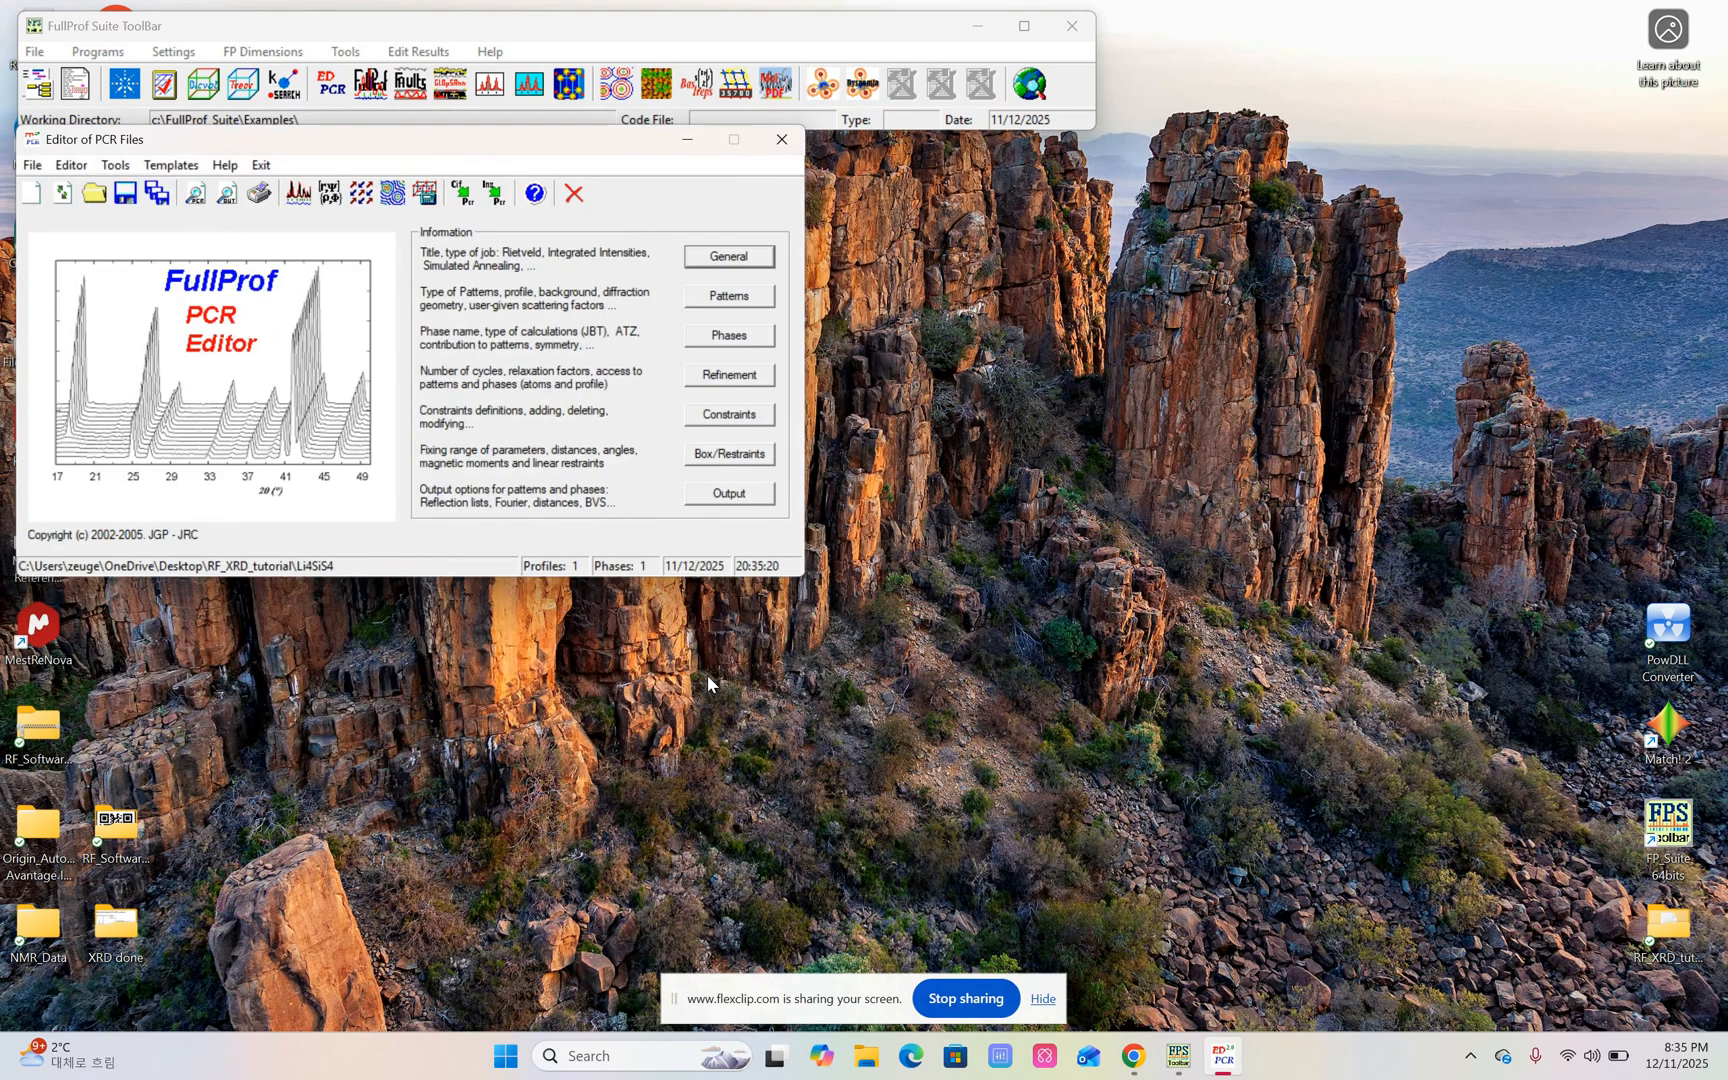
Check the new Li4SiS4 PCR file in the RF_XRD_tutorial desktop folder and minimize the folder window.
double_click(1668, 925)
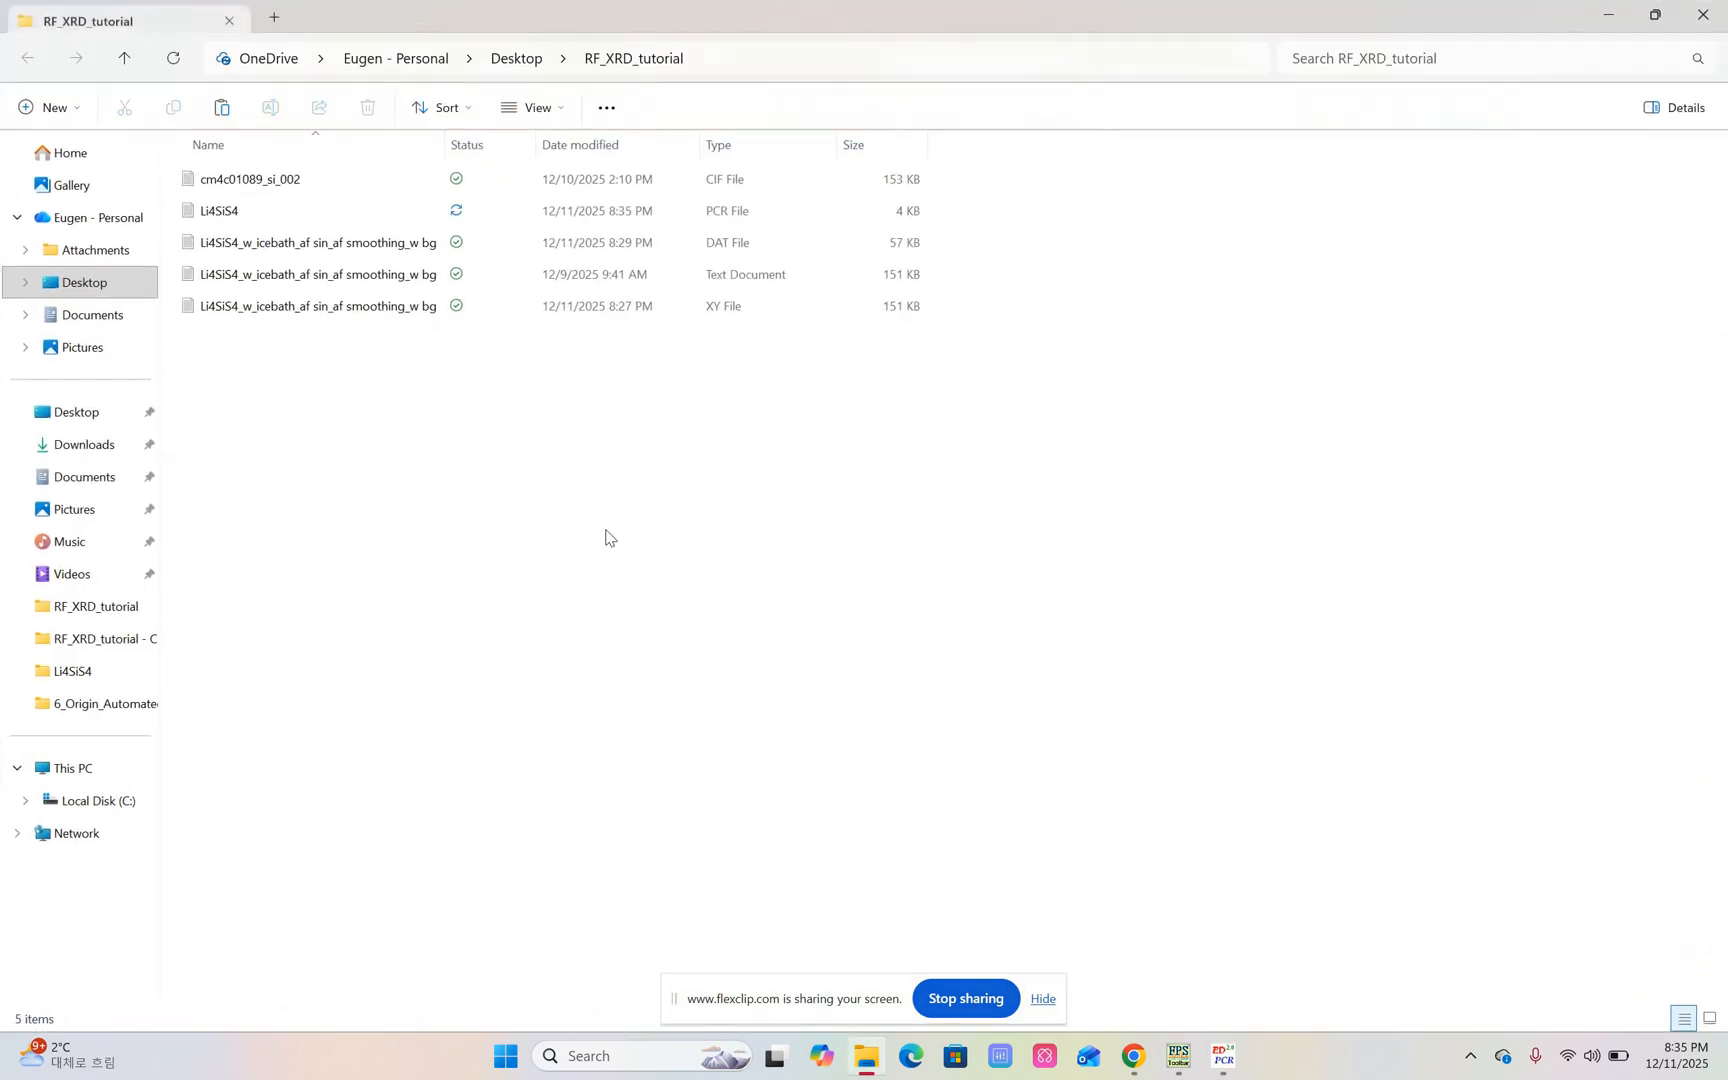
click(716, 210)
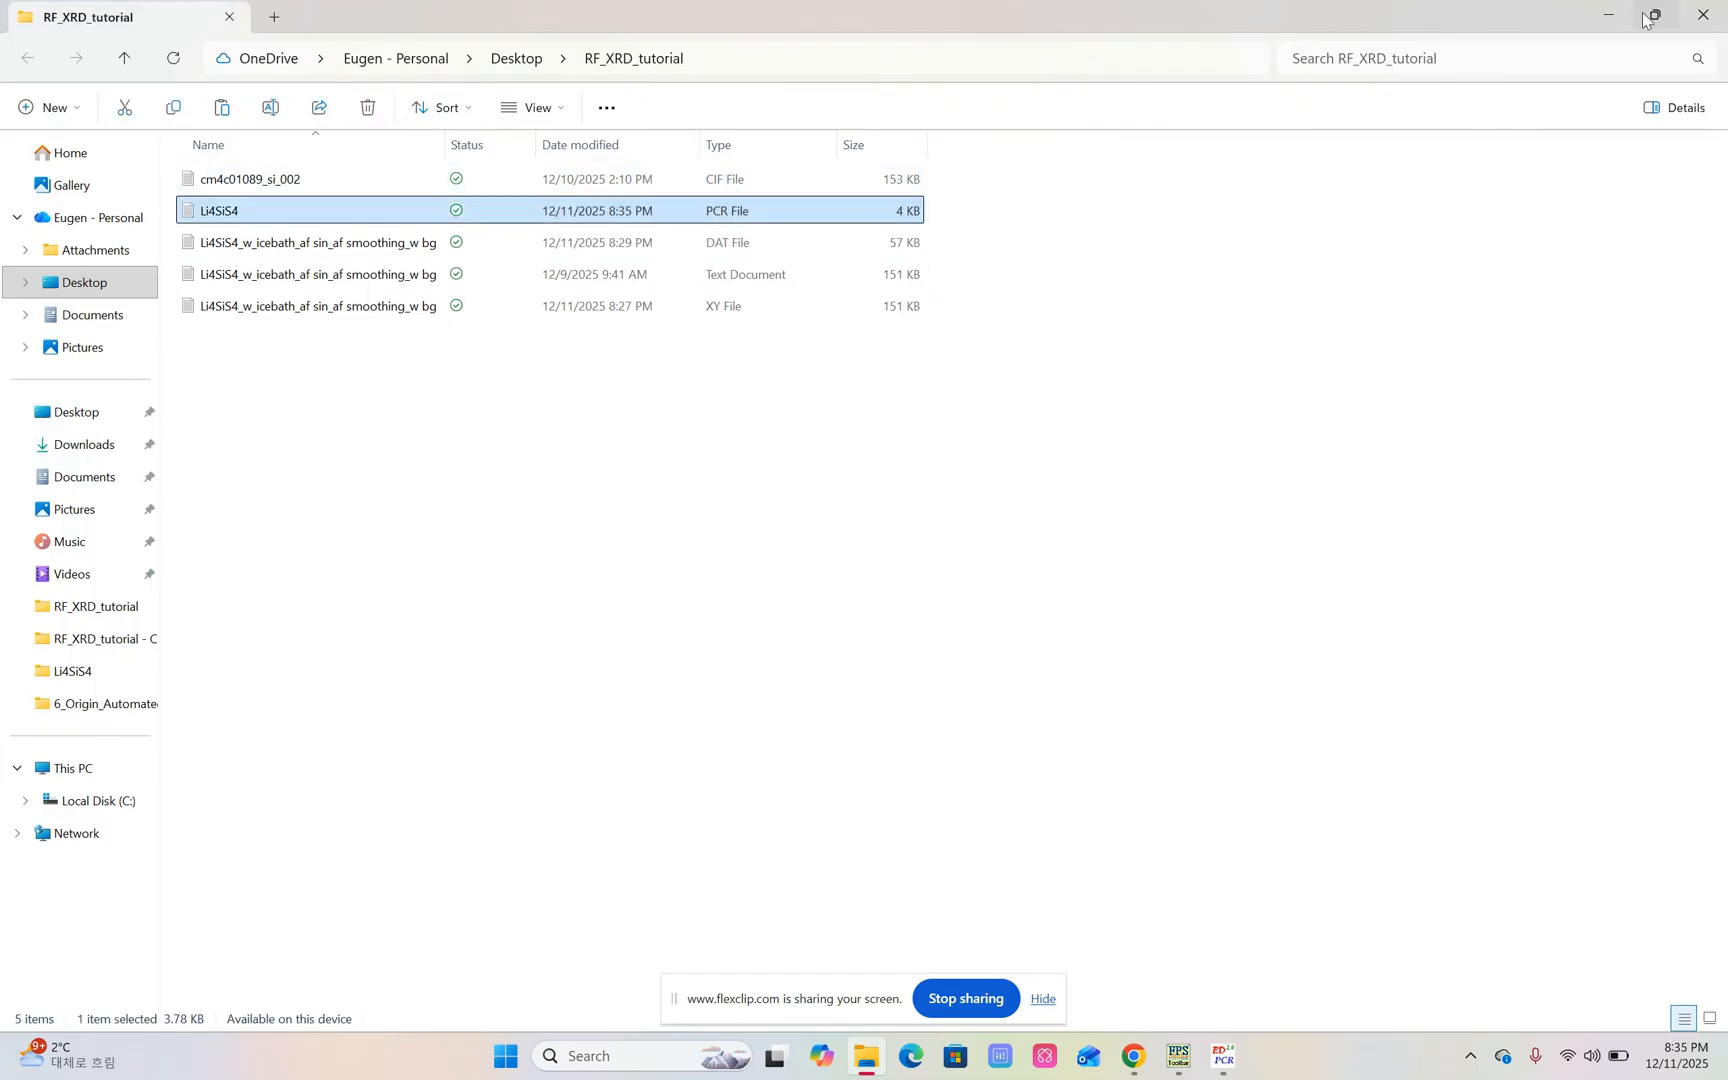
click(1609, 16)
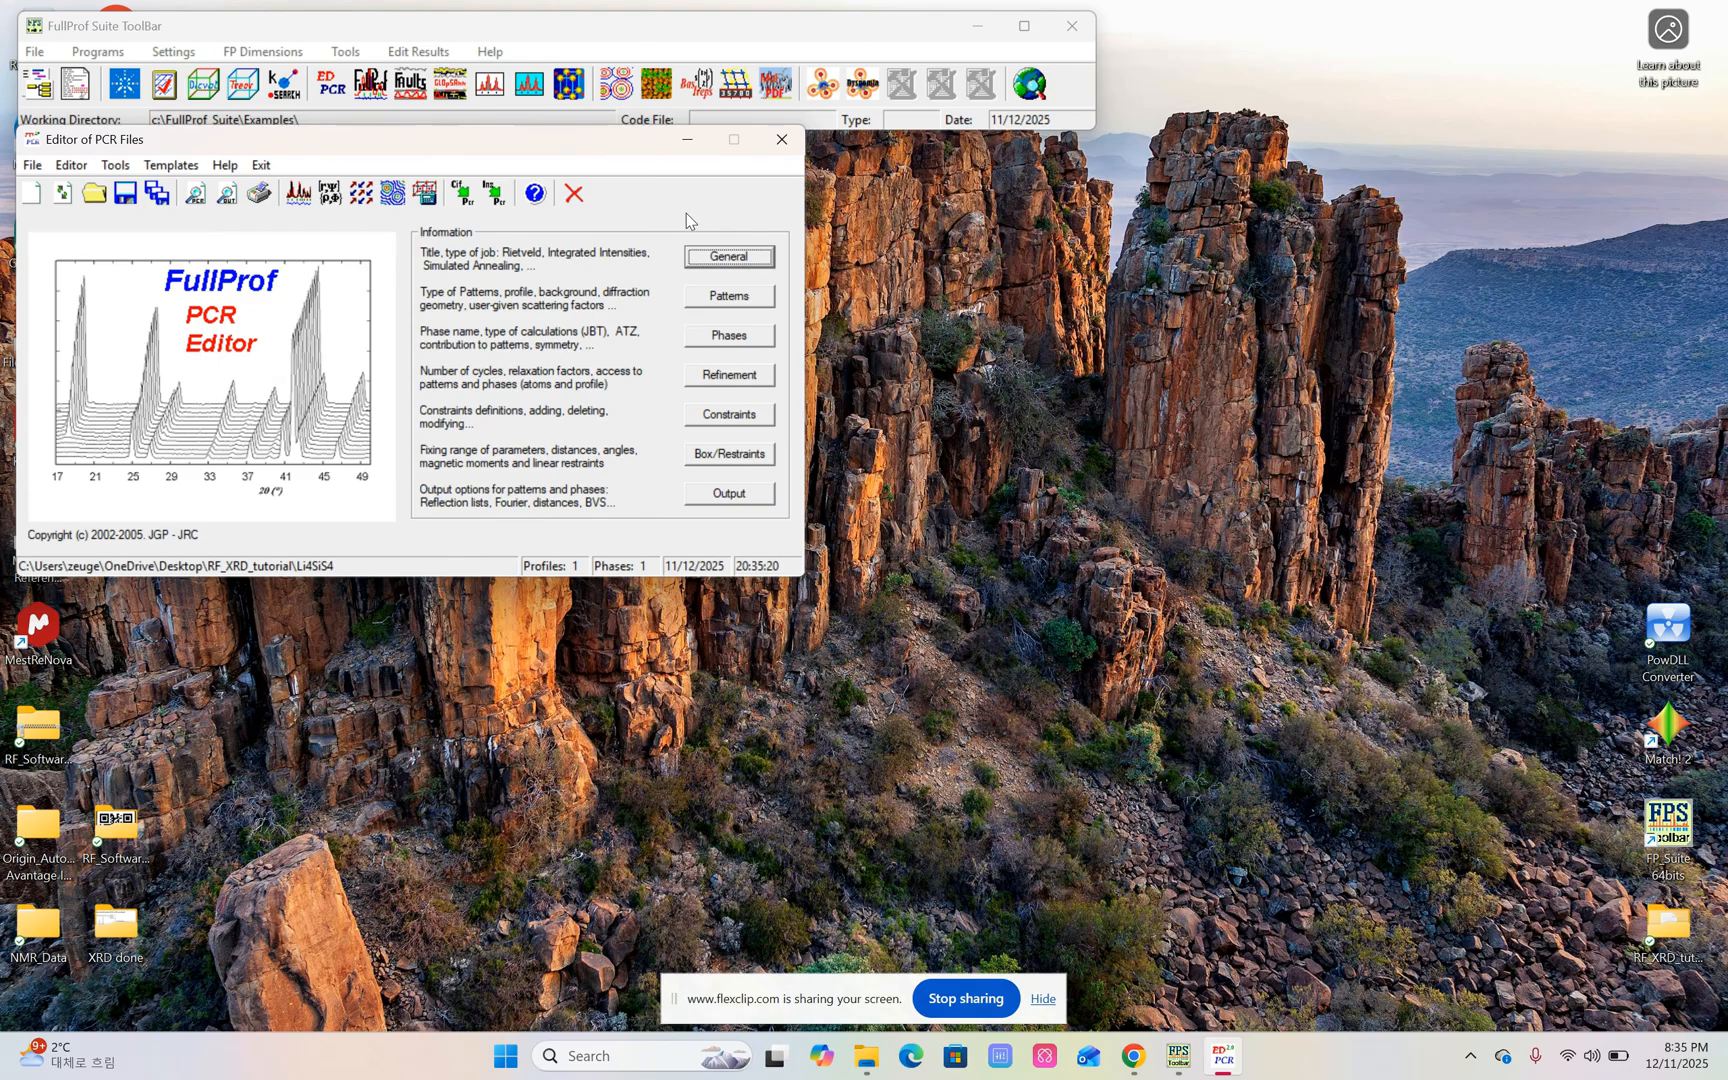
Set the title in the PCR file's general information to Li4SiS4 and accept it.
click(705, 264)
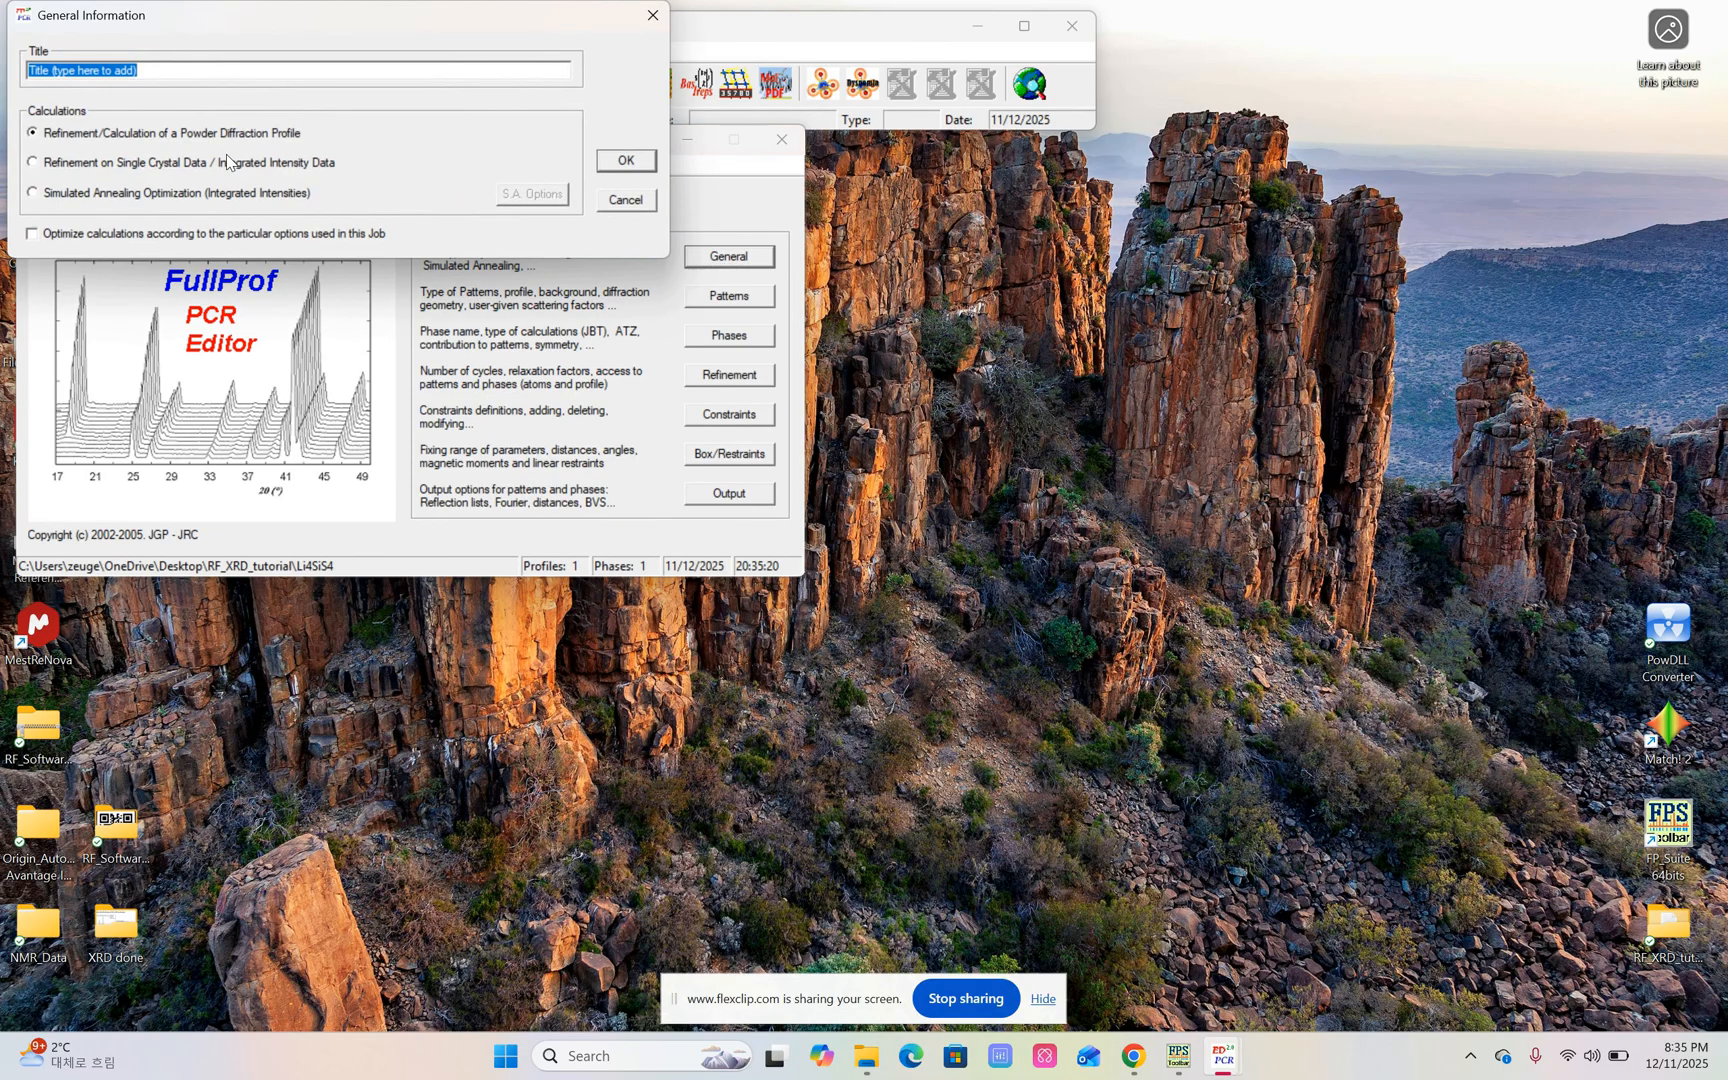
drag(174, 68, 20, 61)
text(Li4SiS4)
click(614, 166)
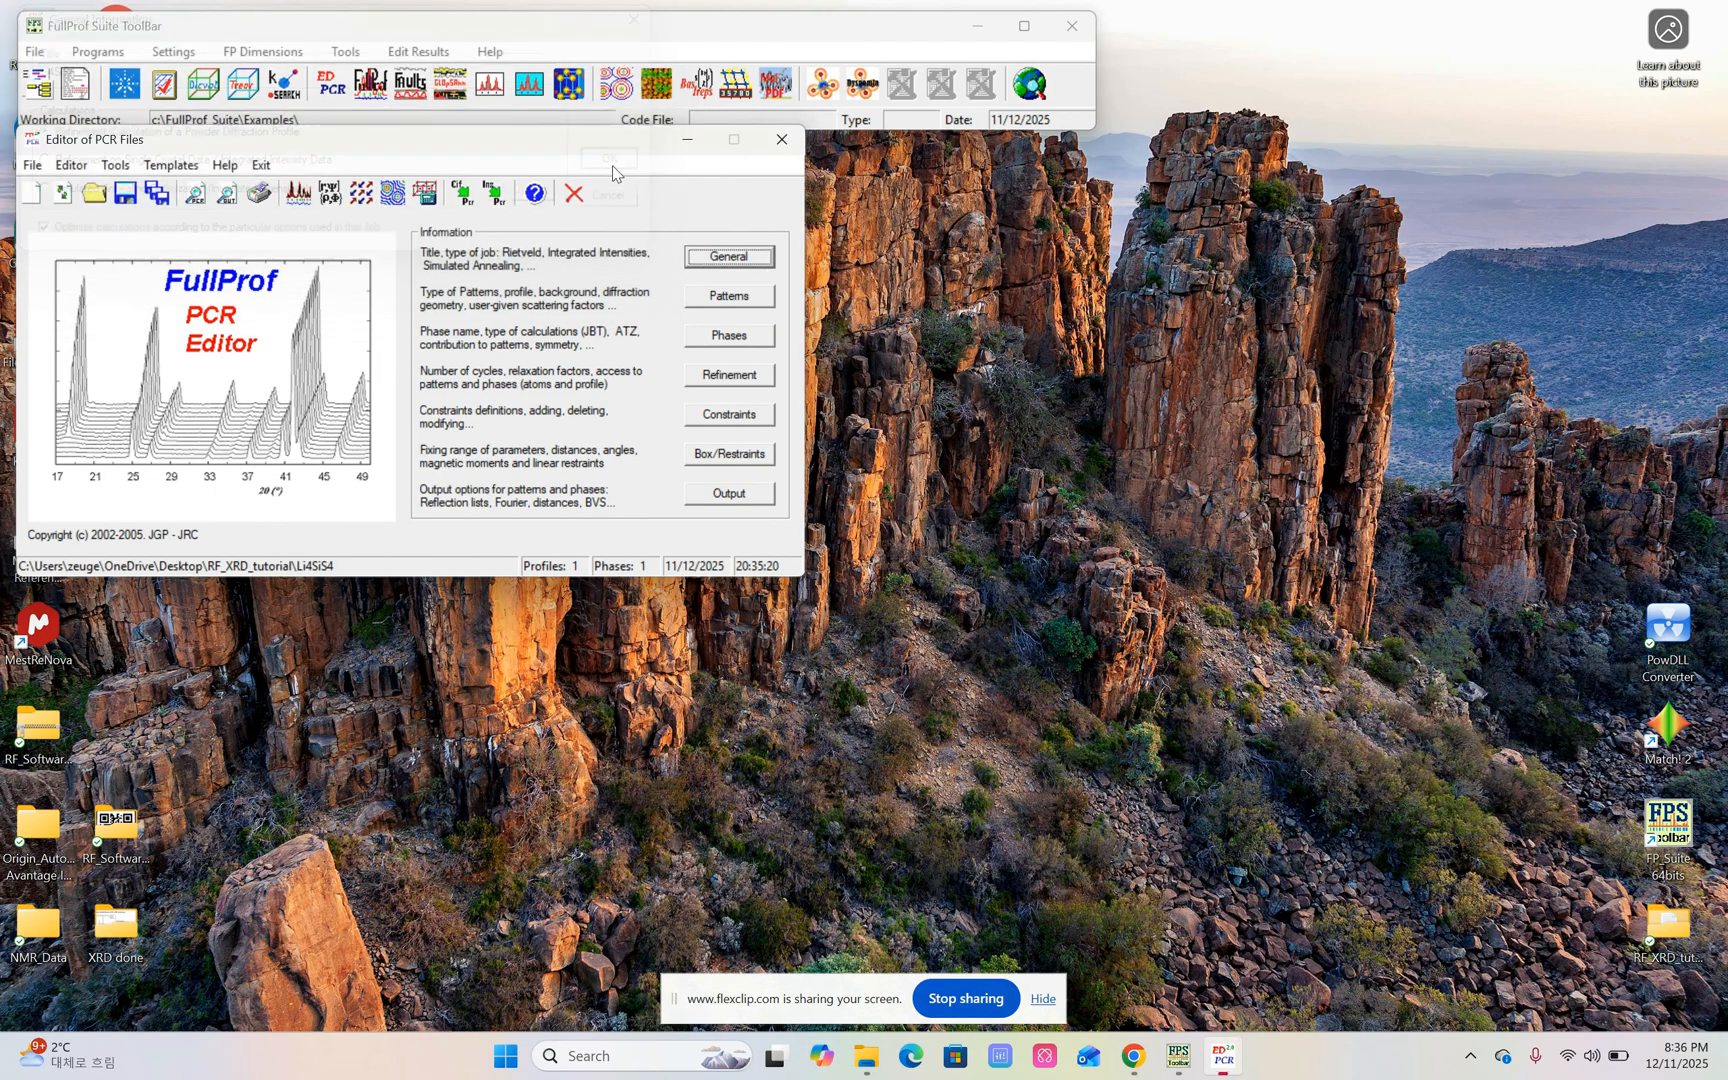
Review the data file path and format of pattern 1, and set its refinement data type to X-Ray.
click(740, 300)
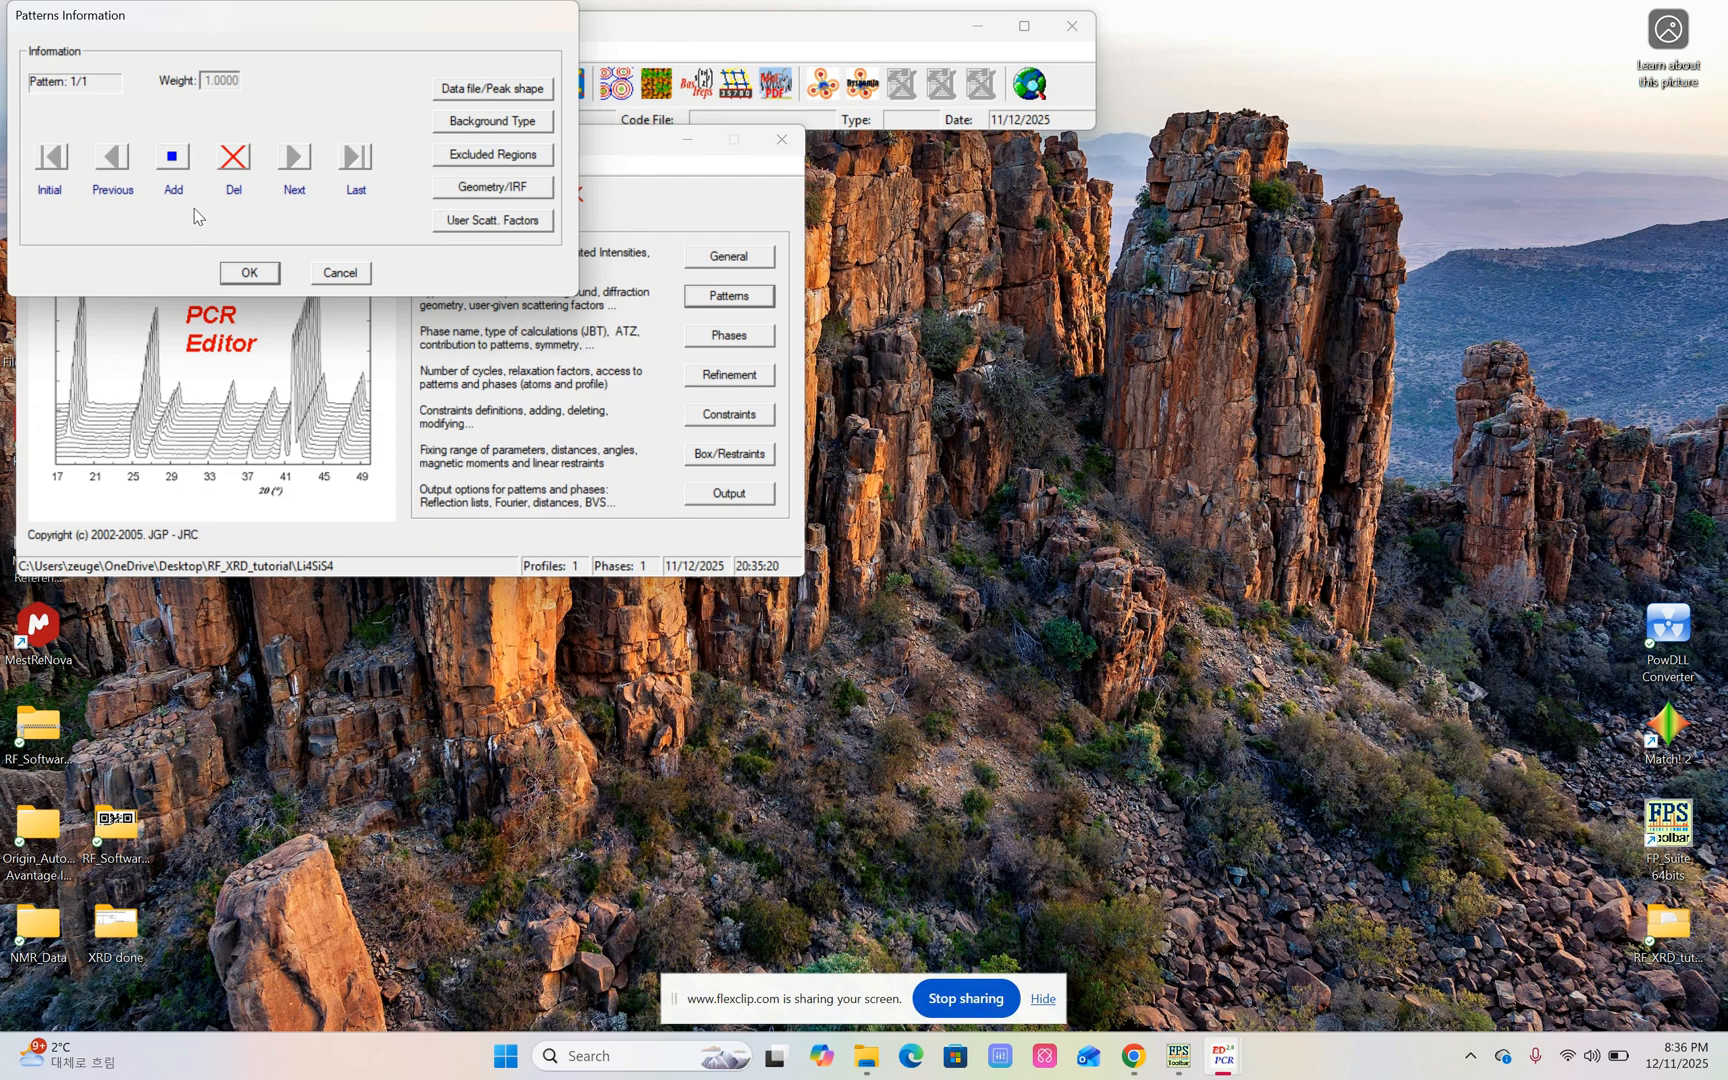
click(477, 90)
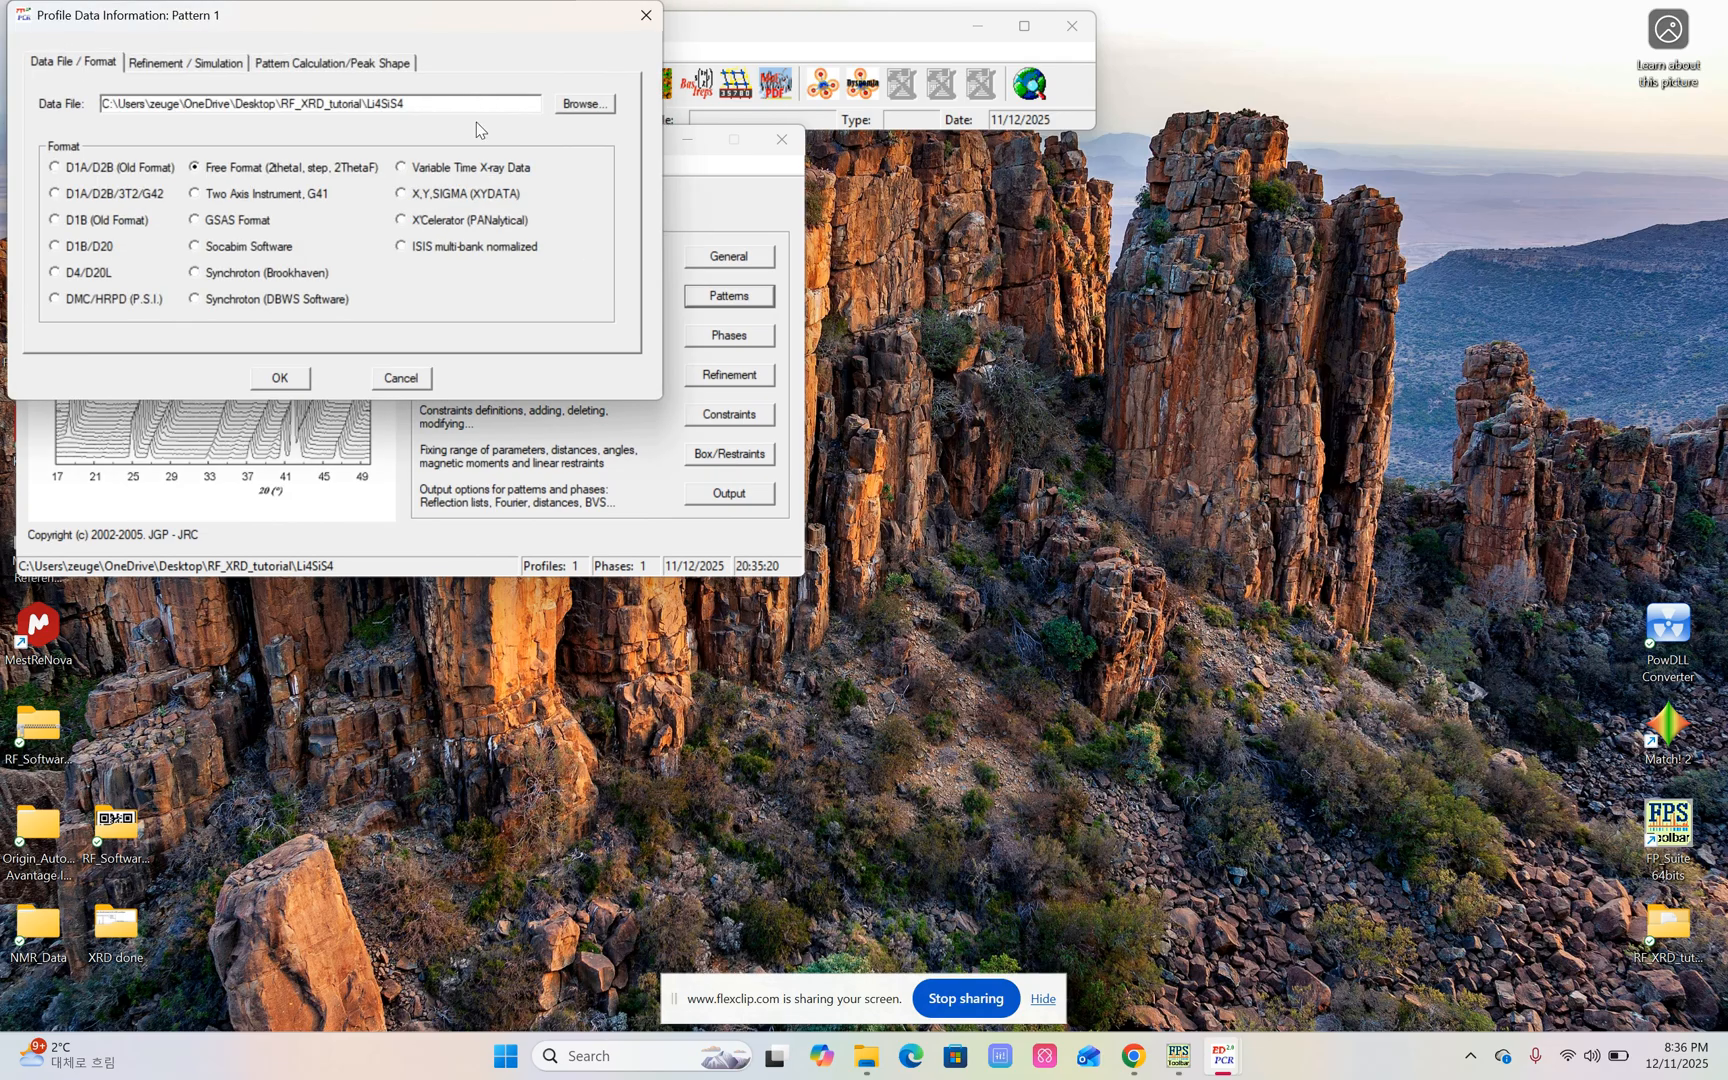
drag(413, 106, 53, 120)
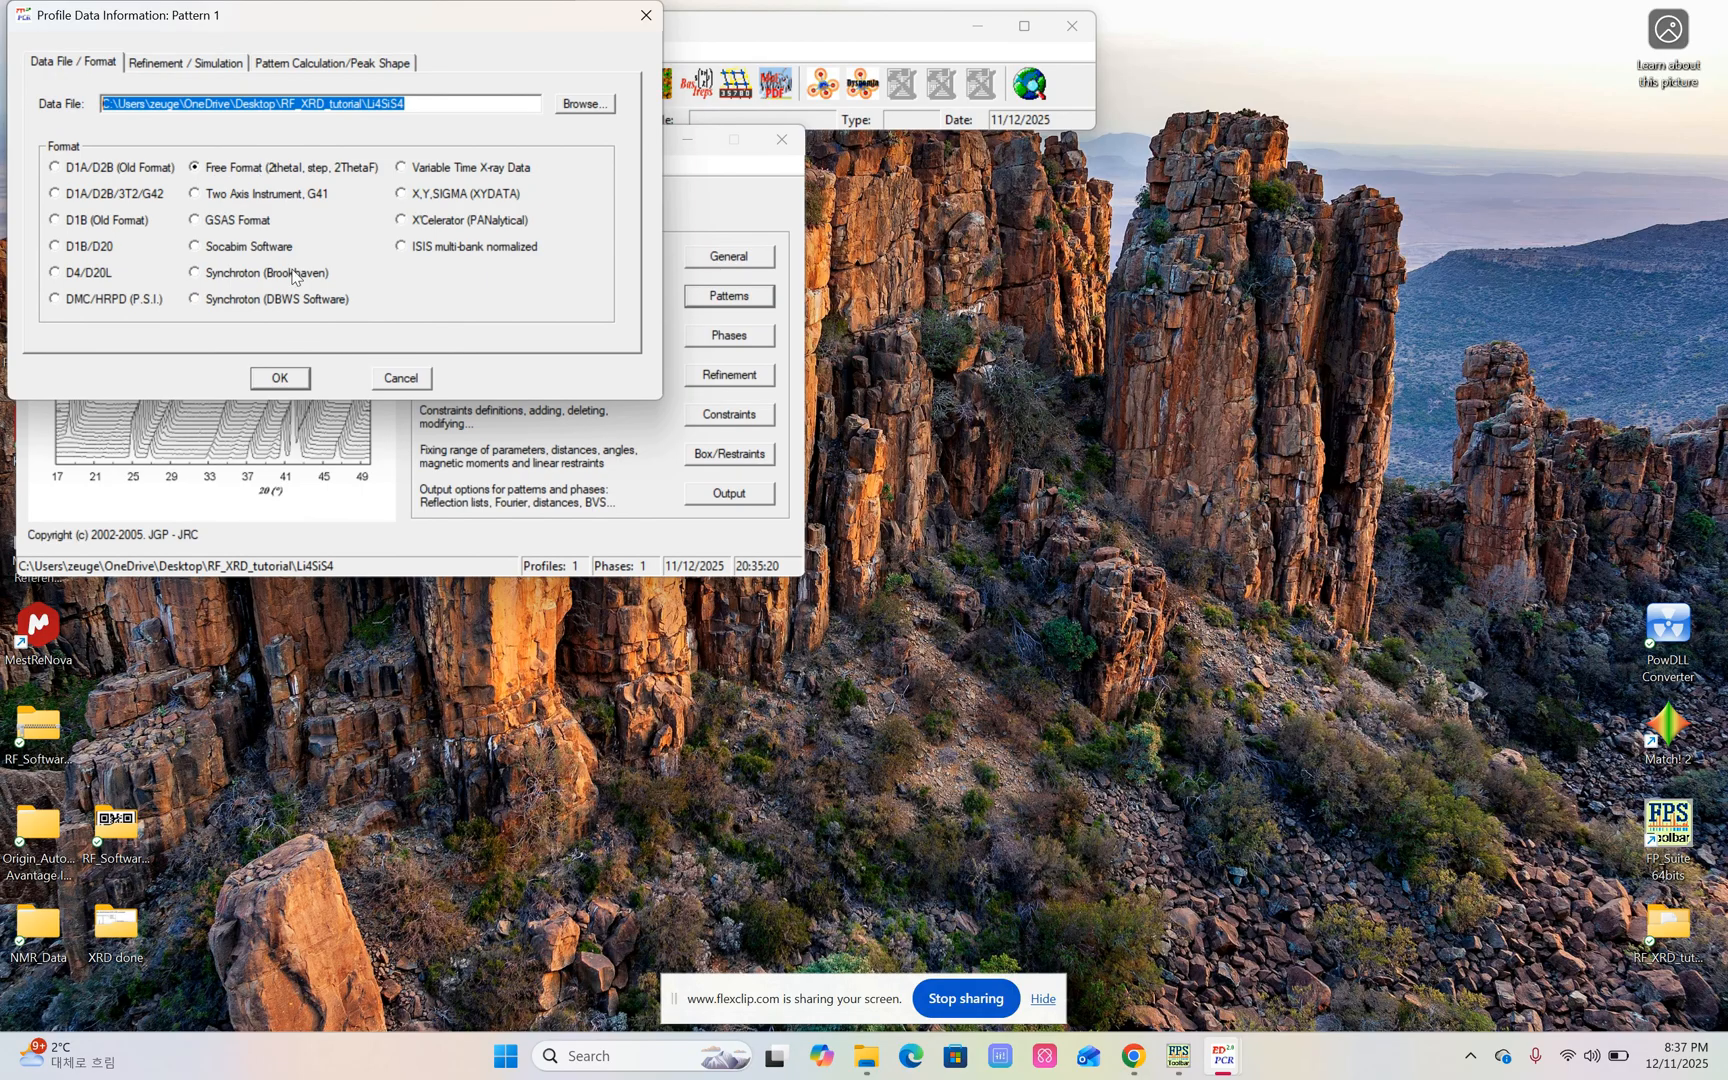
click(197, 68)
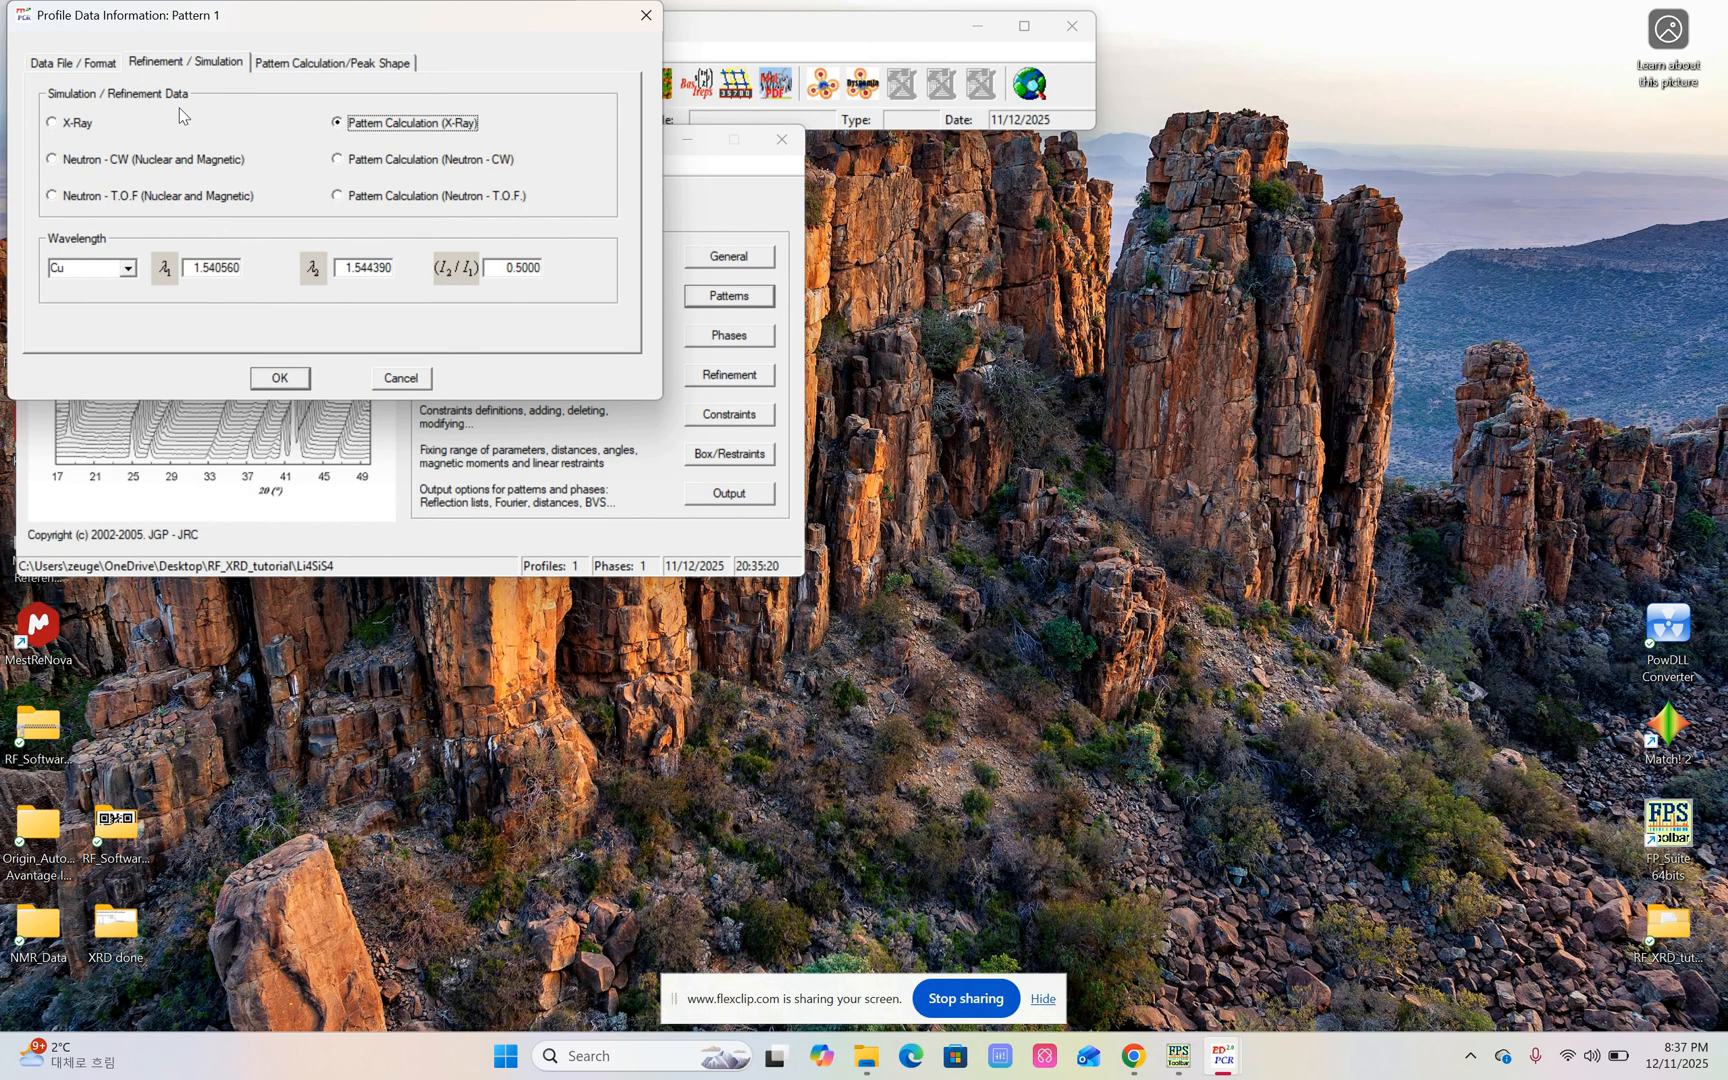
click(58, 125)
Try Mo as the wavelength source for the X-ray pattern and reselect a source from the available options.
click(128, 270)
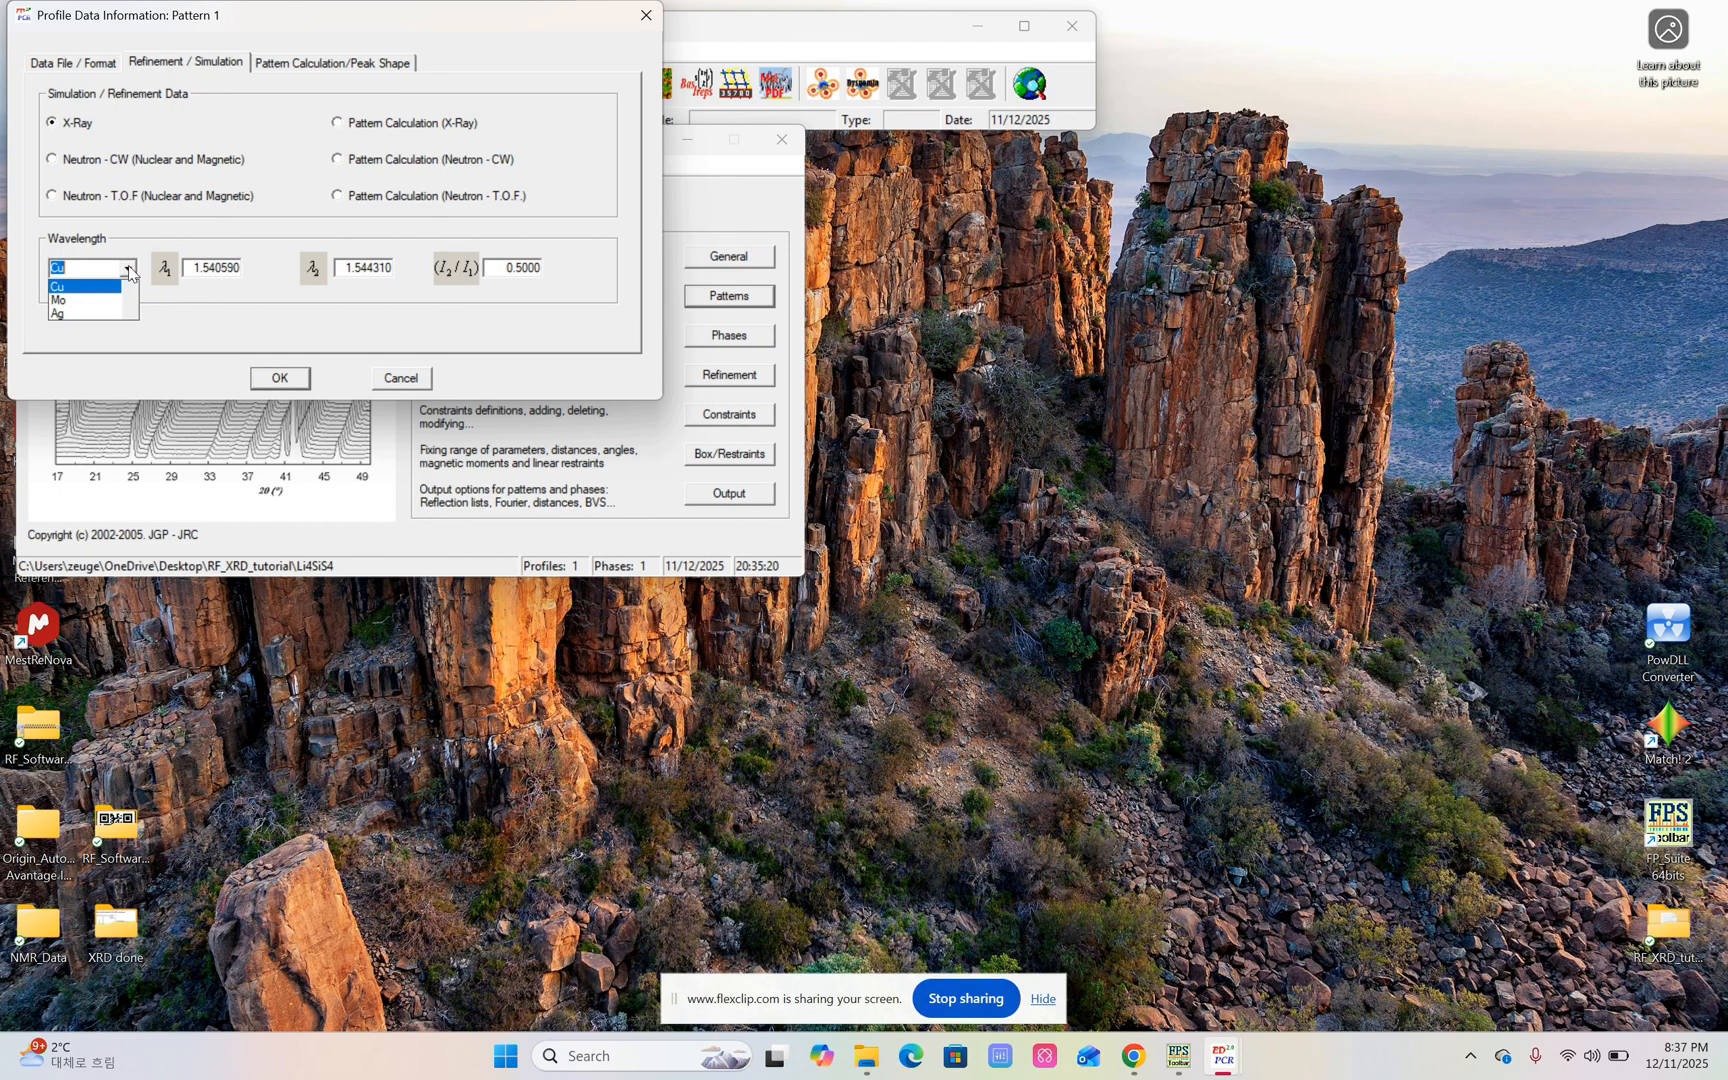
click(100, 300)
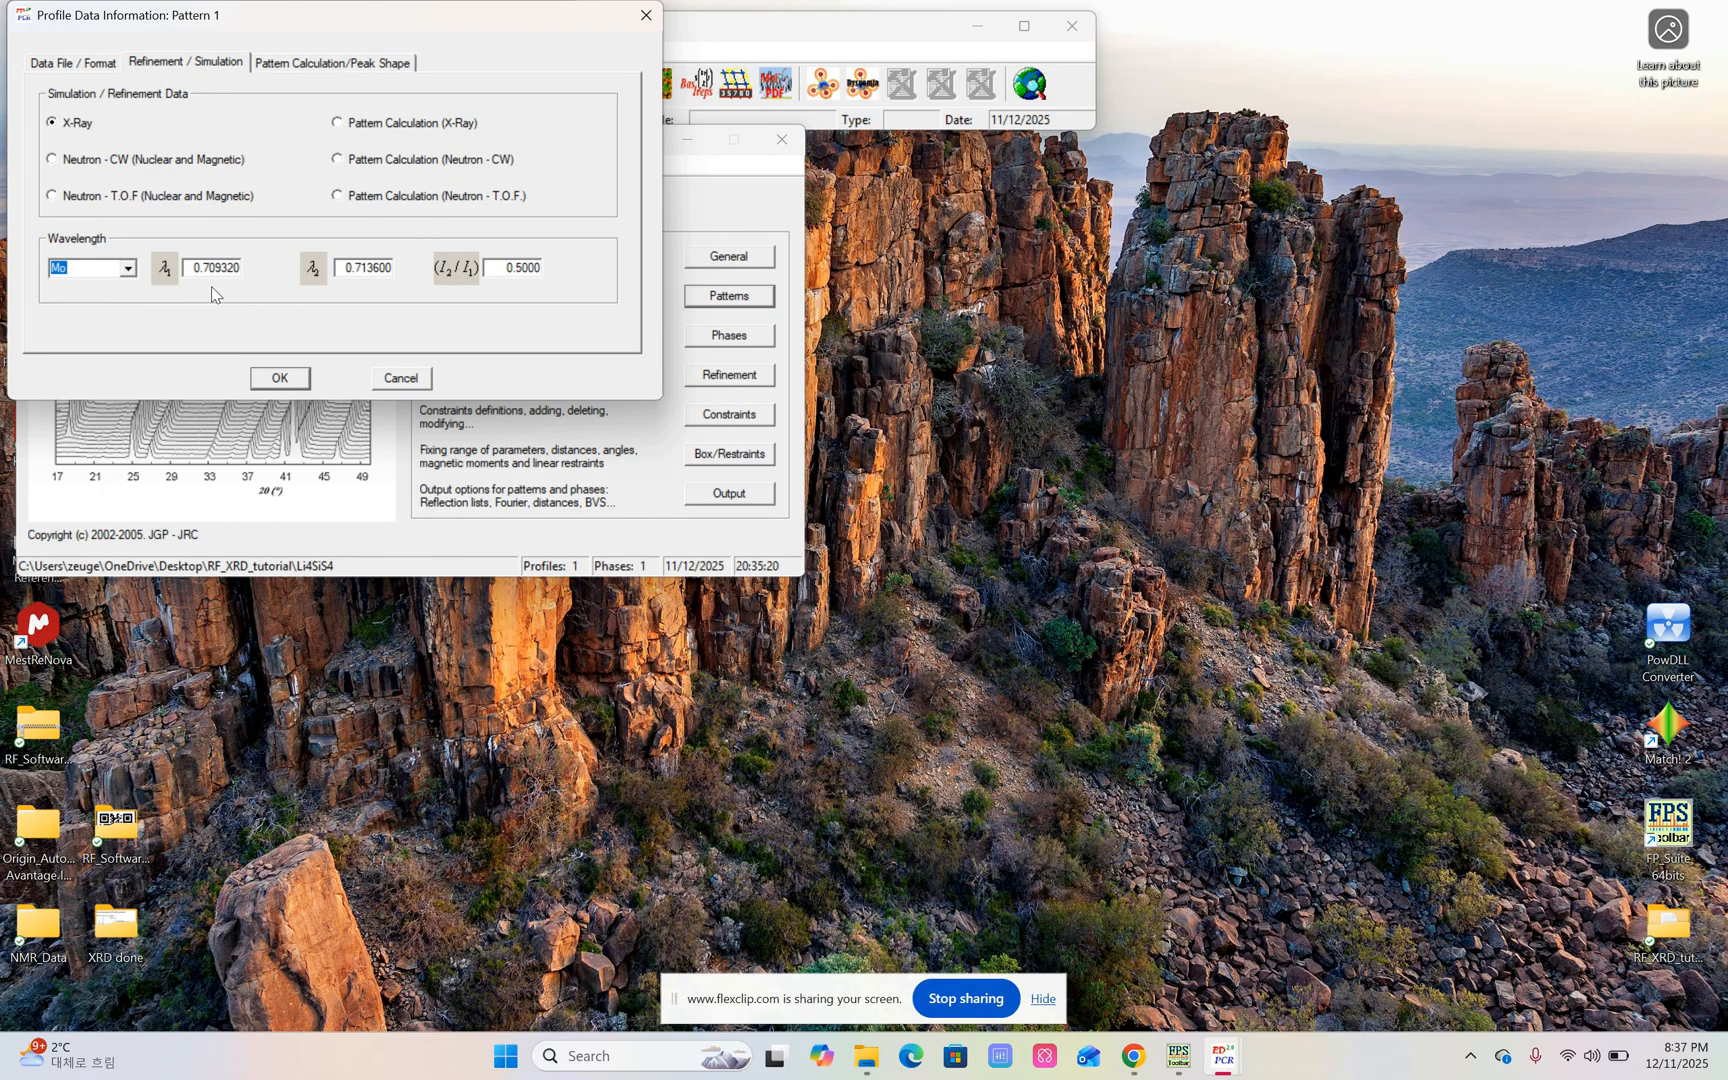
click(128, 272)
scroll(115, 298, up, 1)
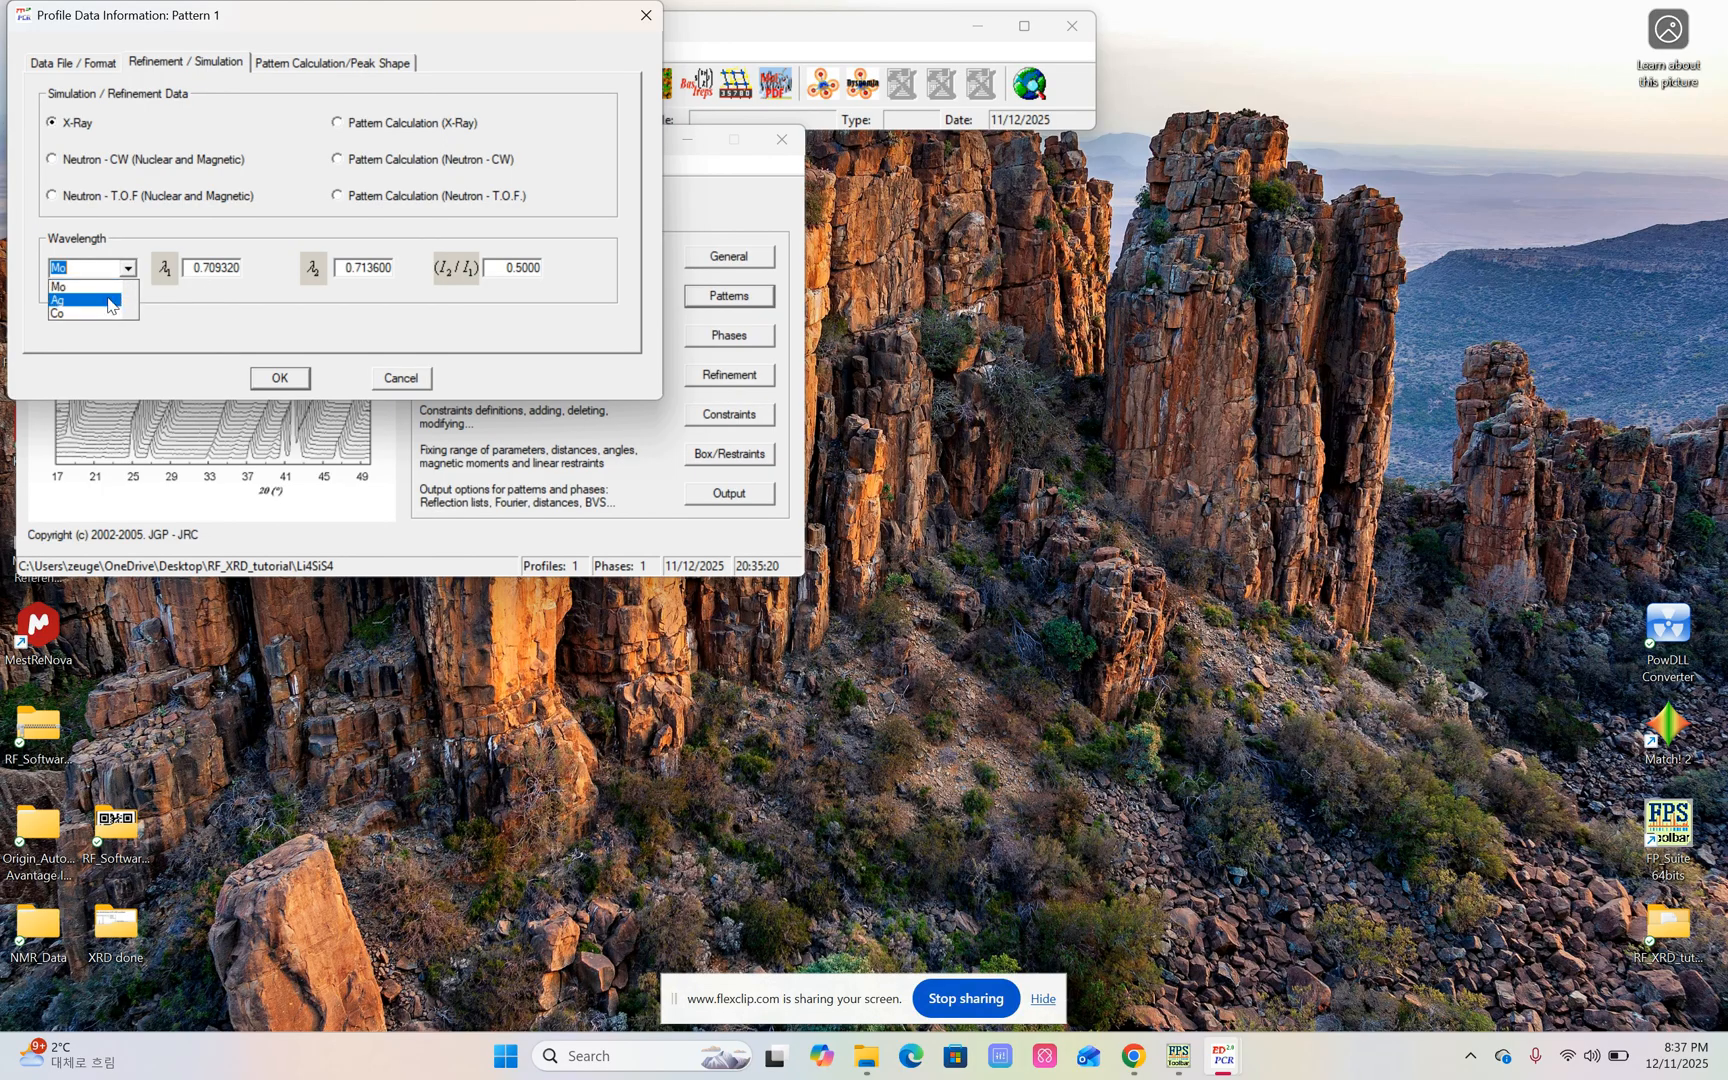
click(75, 313)
Set the peak shape of pattern 1 to Pseudo-Voigt and accept the profile data settings.
click(310, 66)
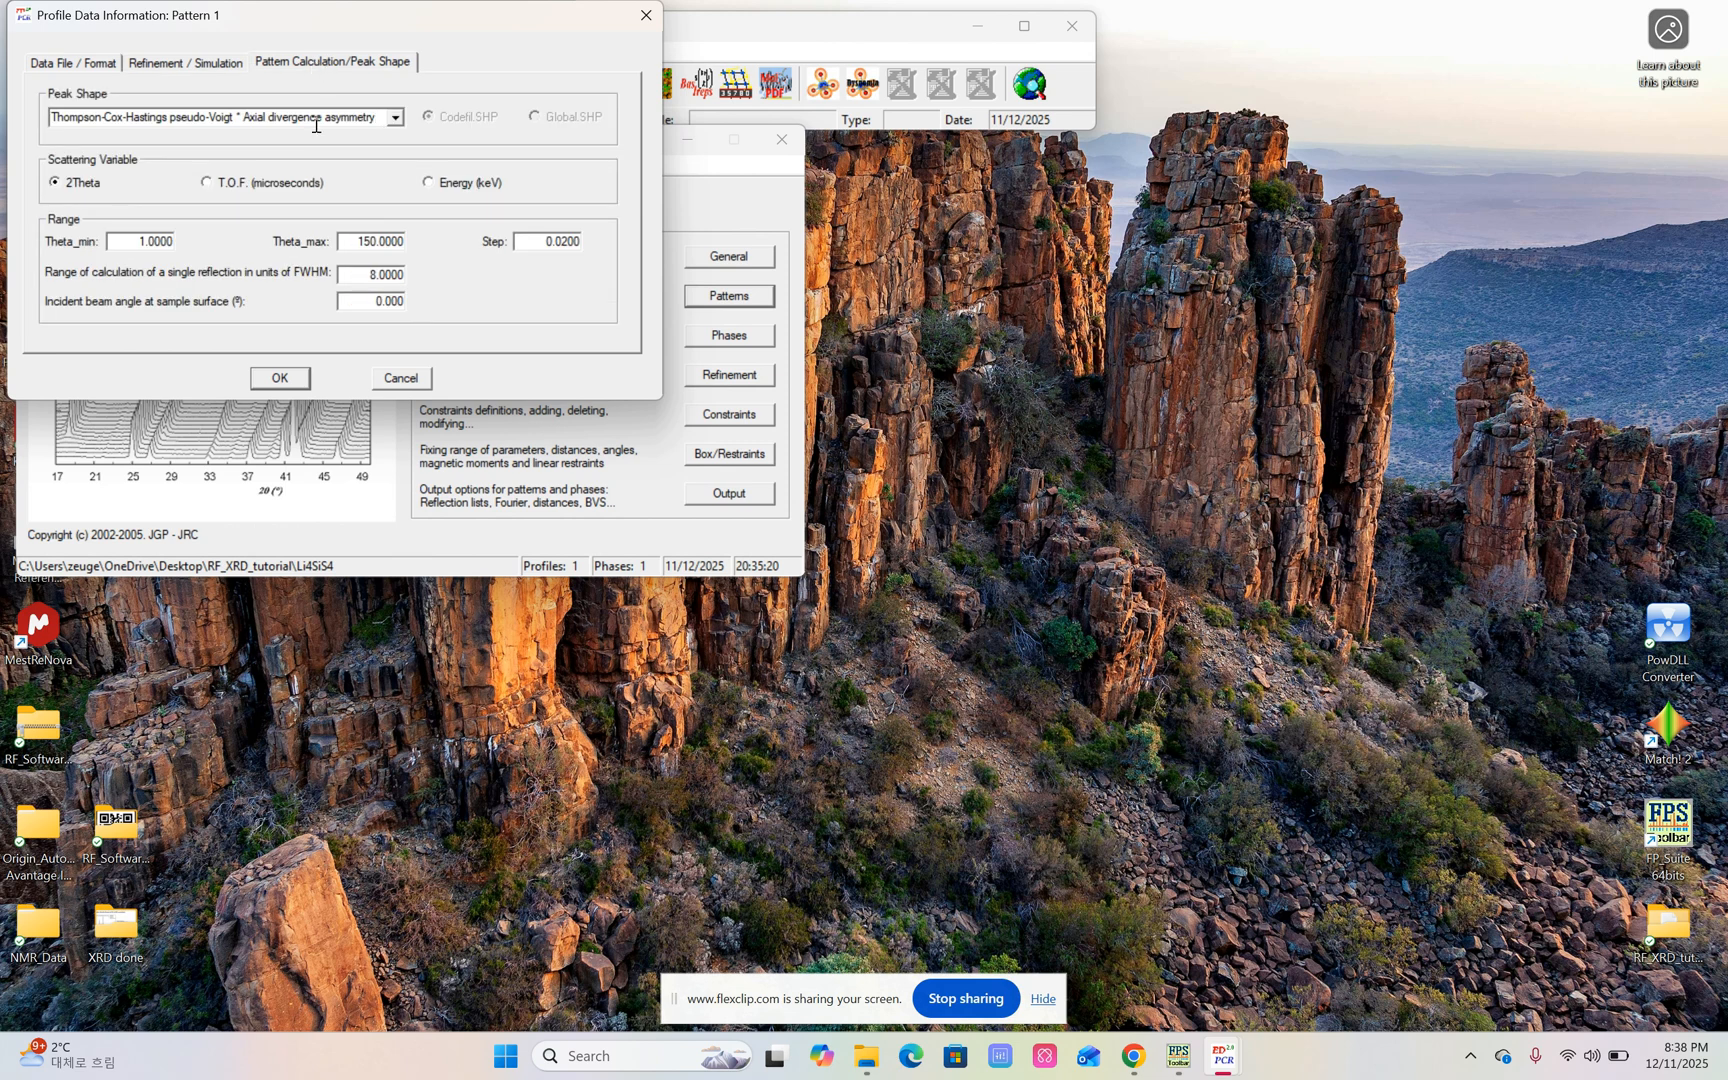
click(396, 118)
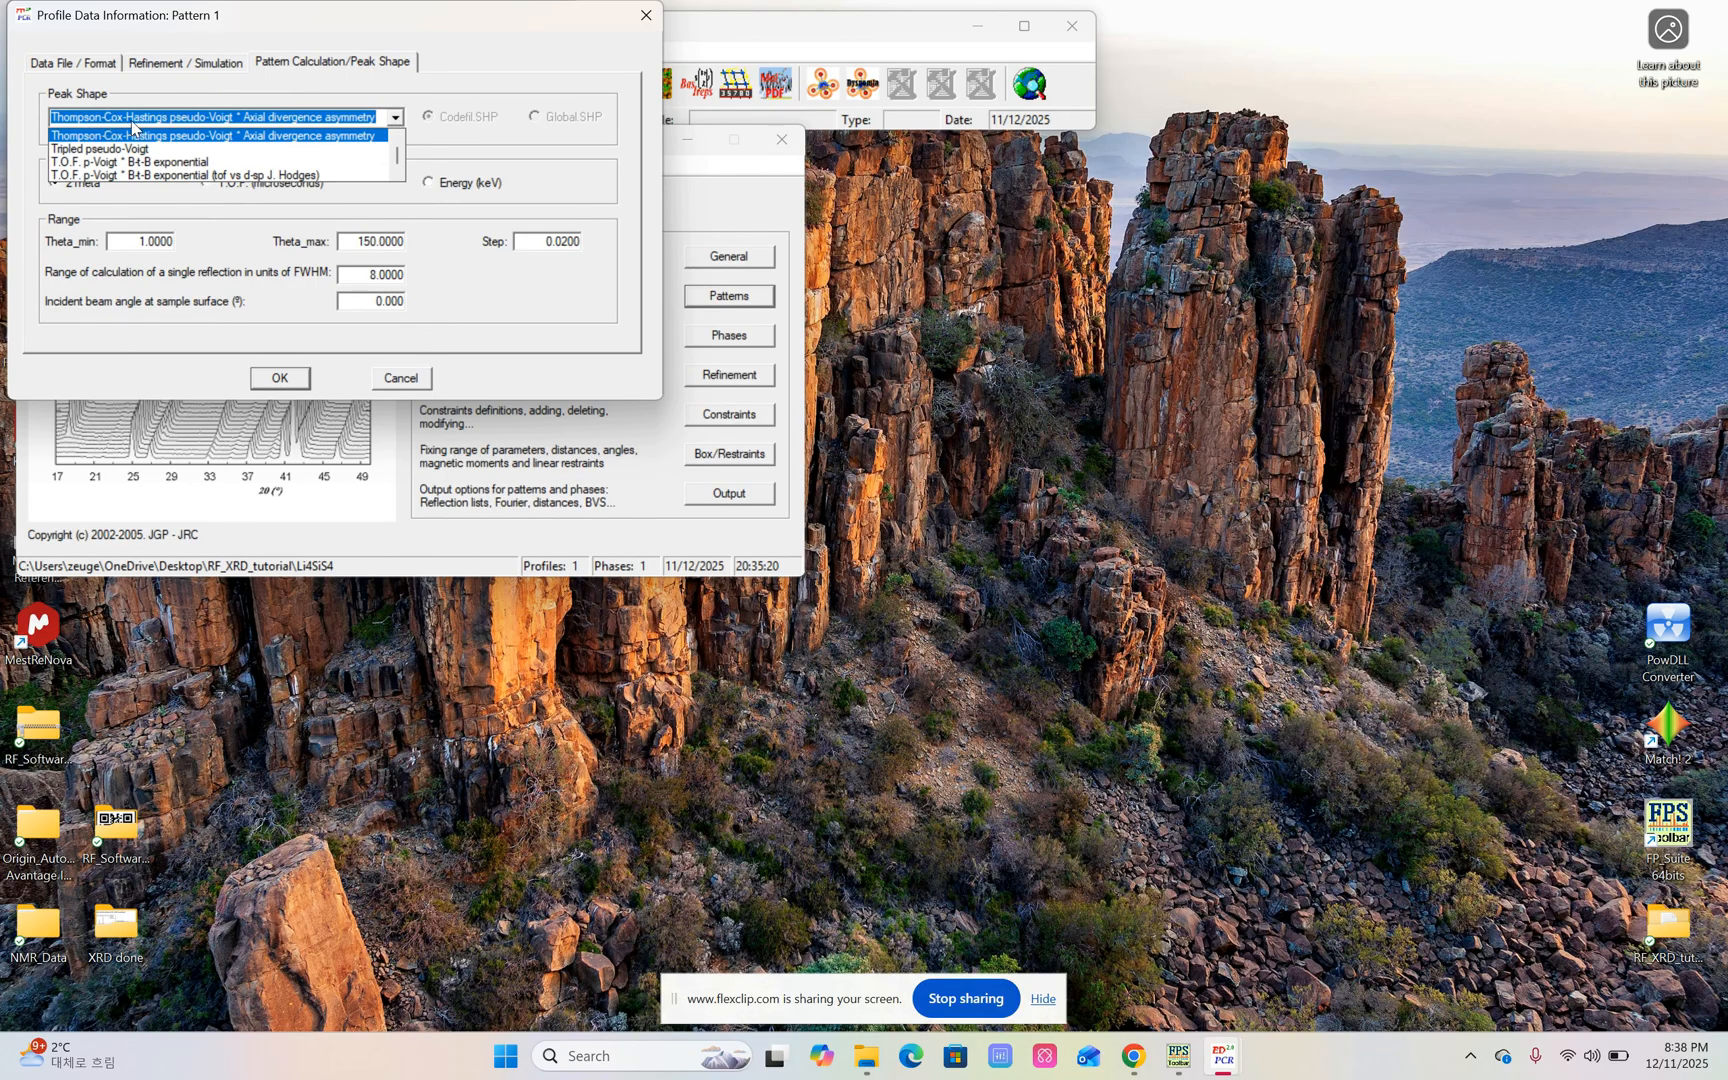
scroll(120, 150, up, 1)
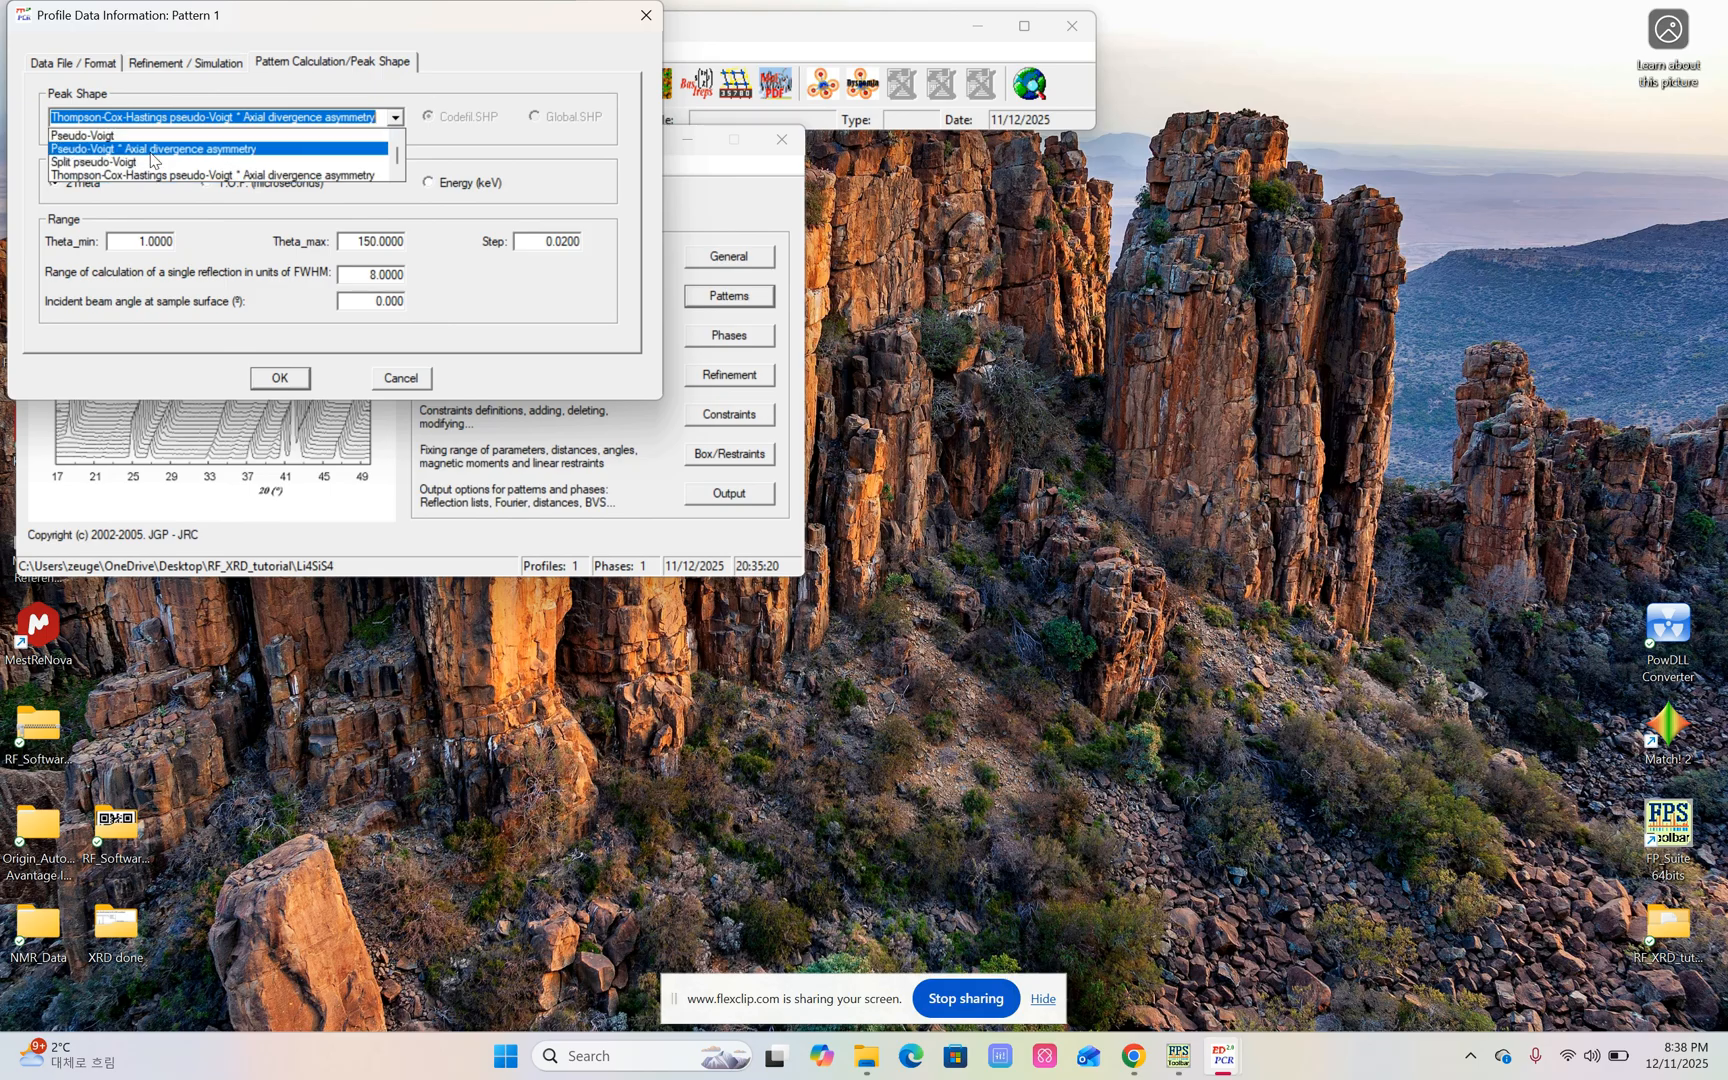
click(90, 137)
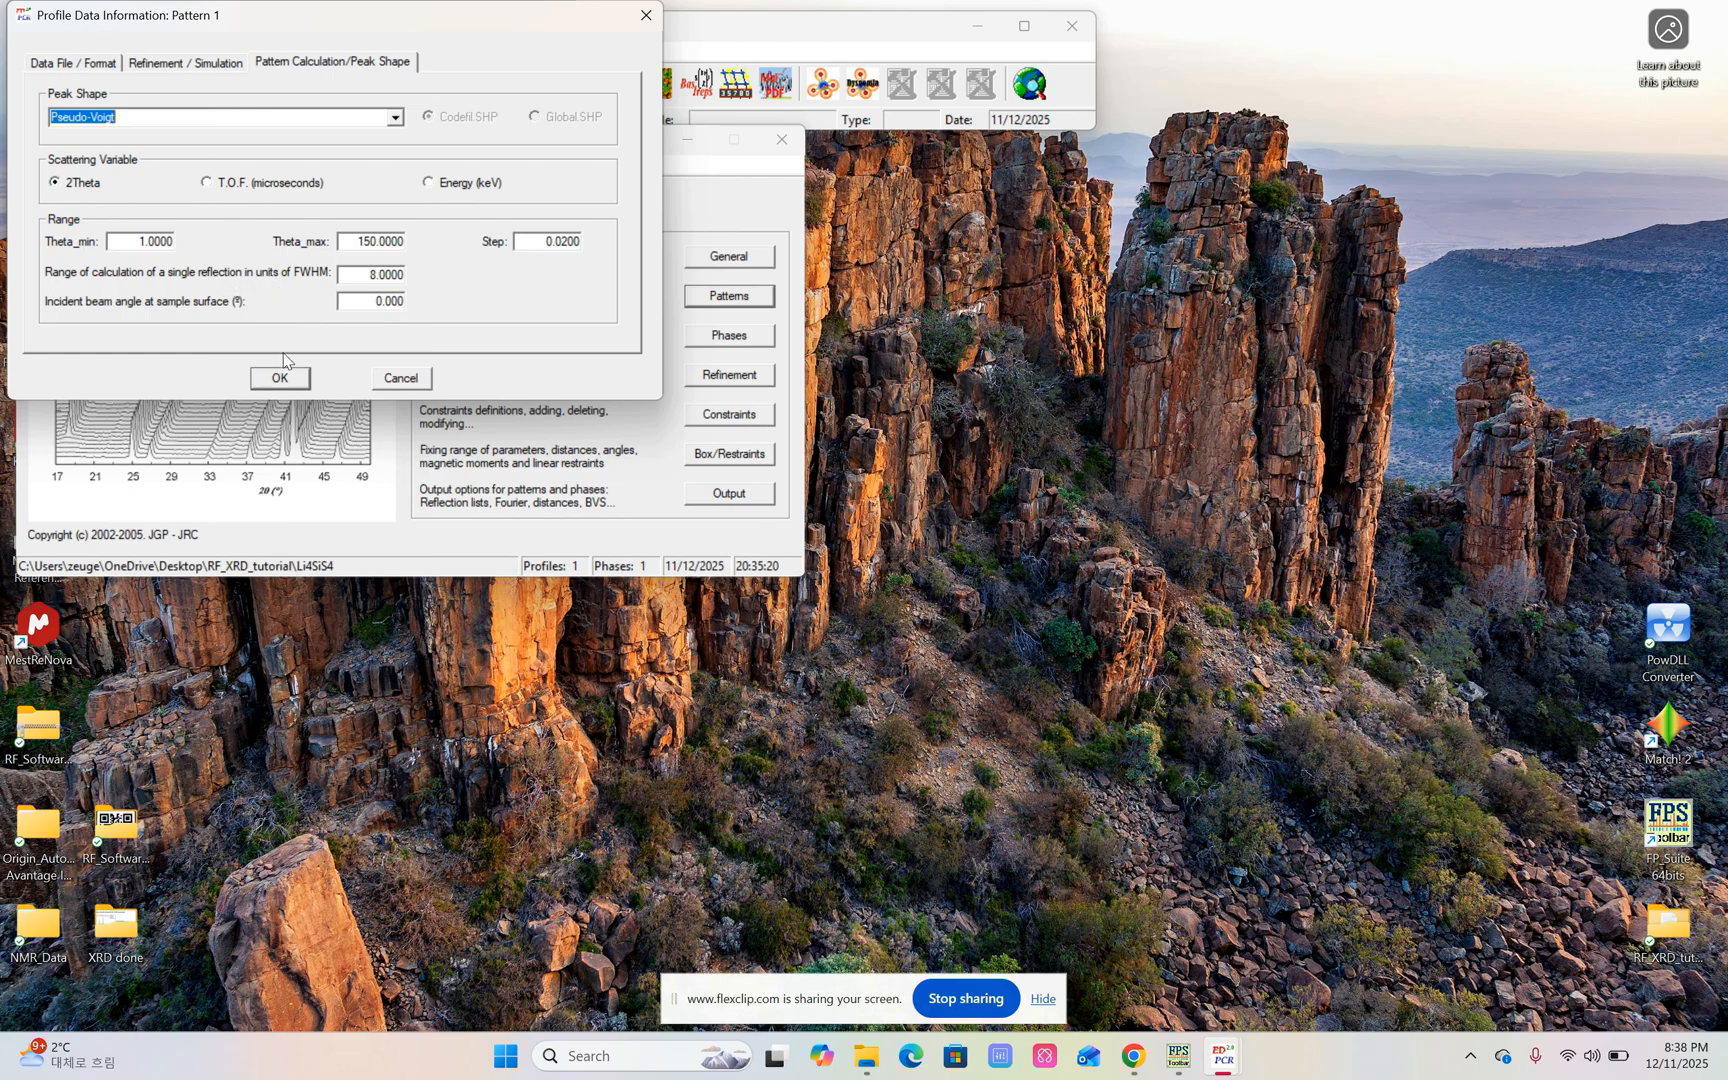
click(284, 379)
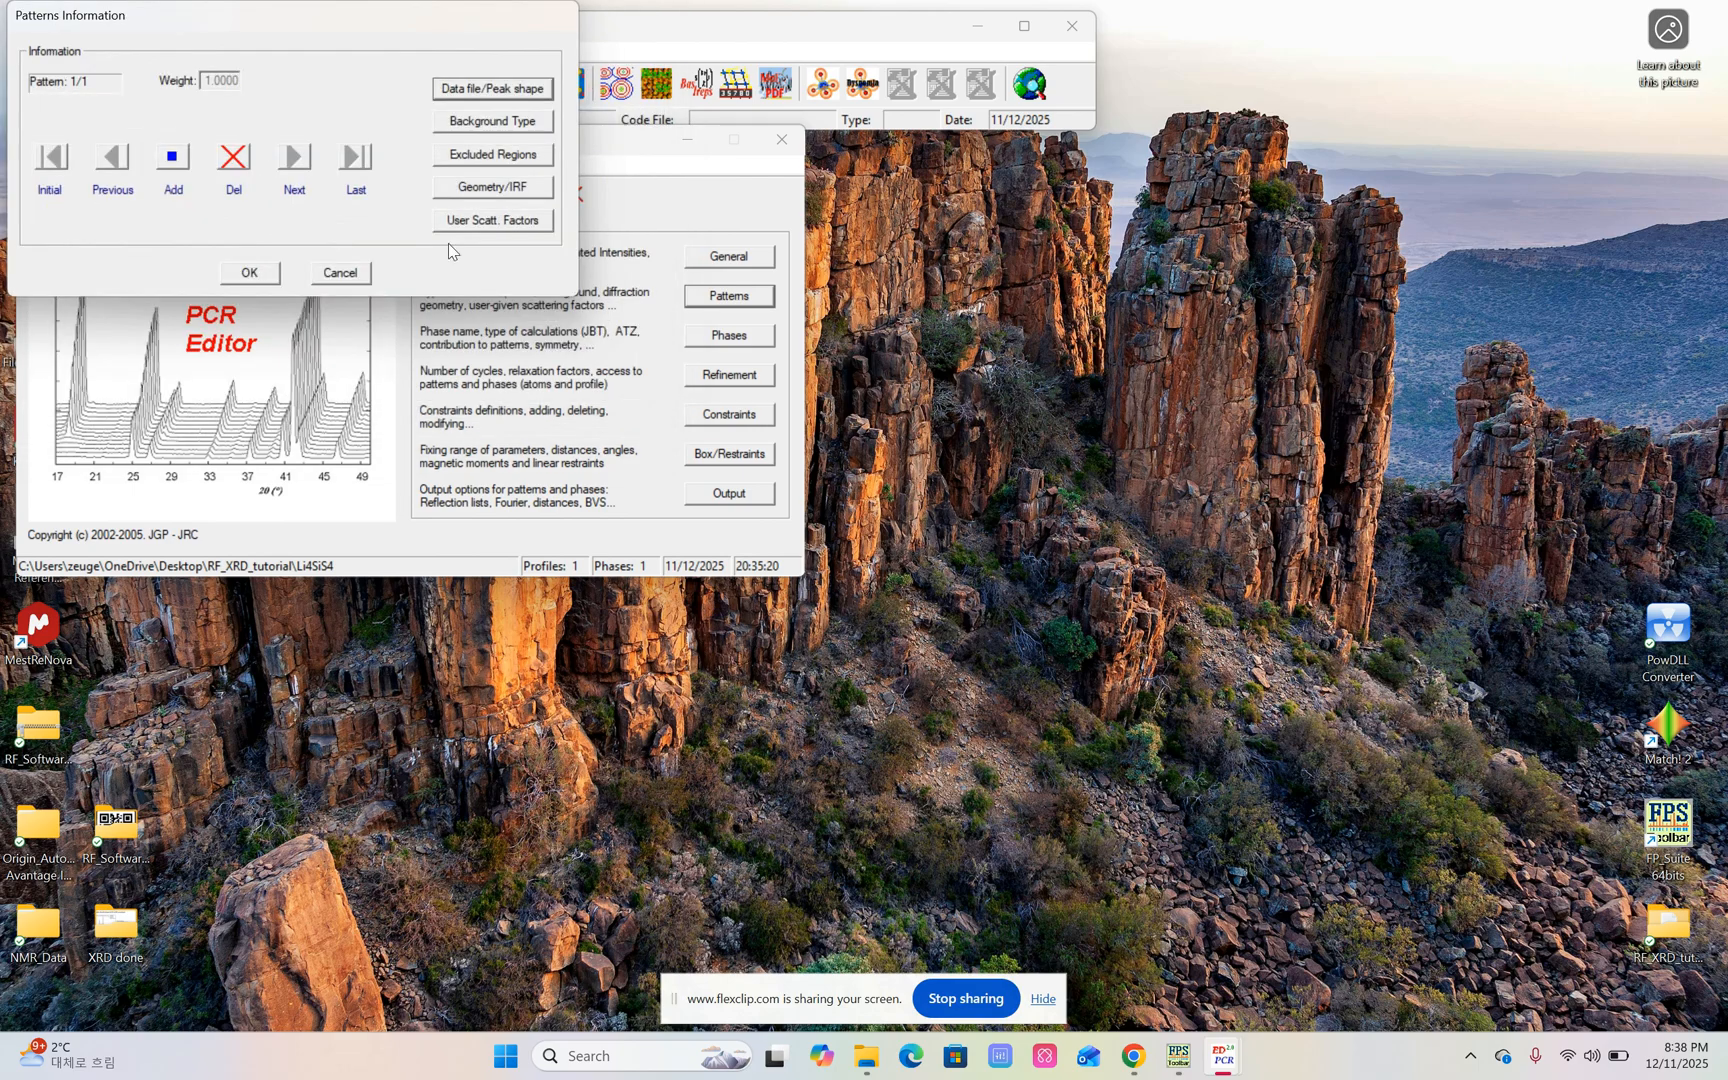
Set the background mode to 12-Coefficients Fourier-cosine series, accept the excluded regions without edits, and confirm the pattern settings.
click(474, 120)
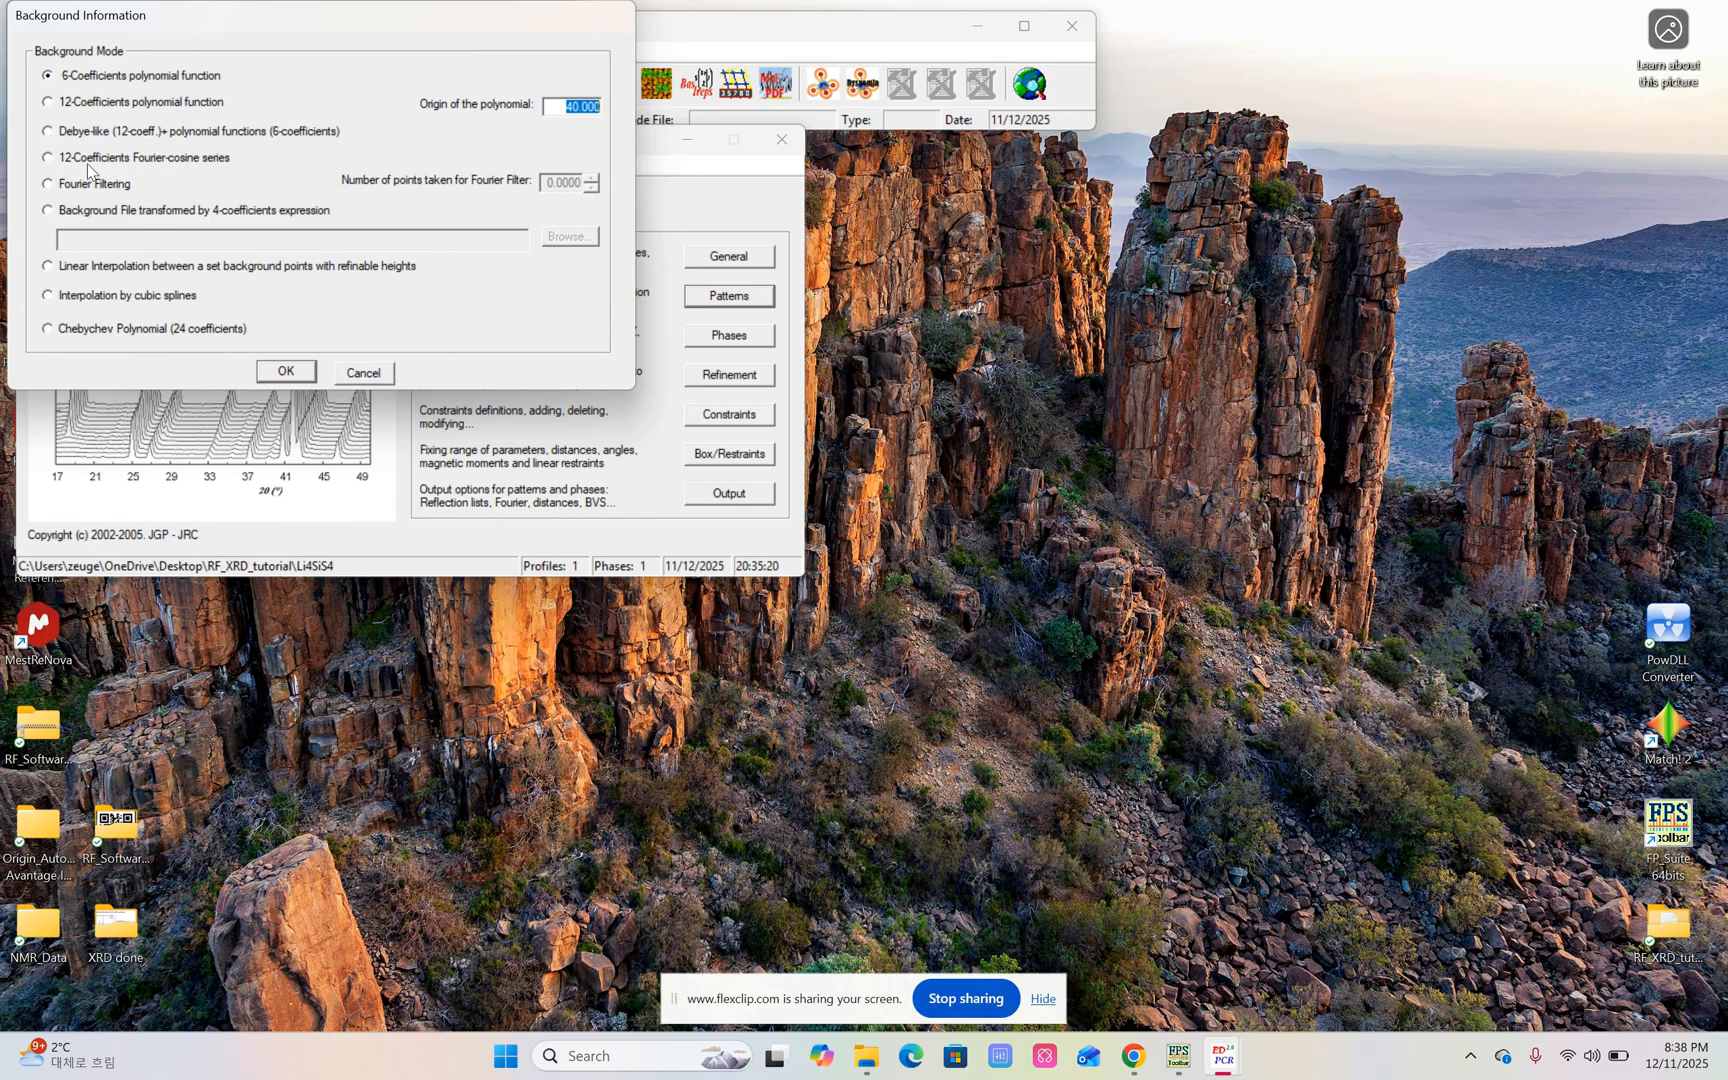
click(48, 159)
click(287, 373)
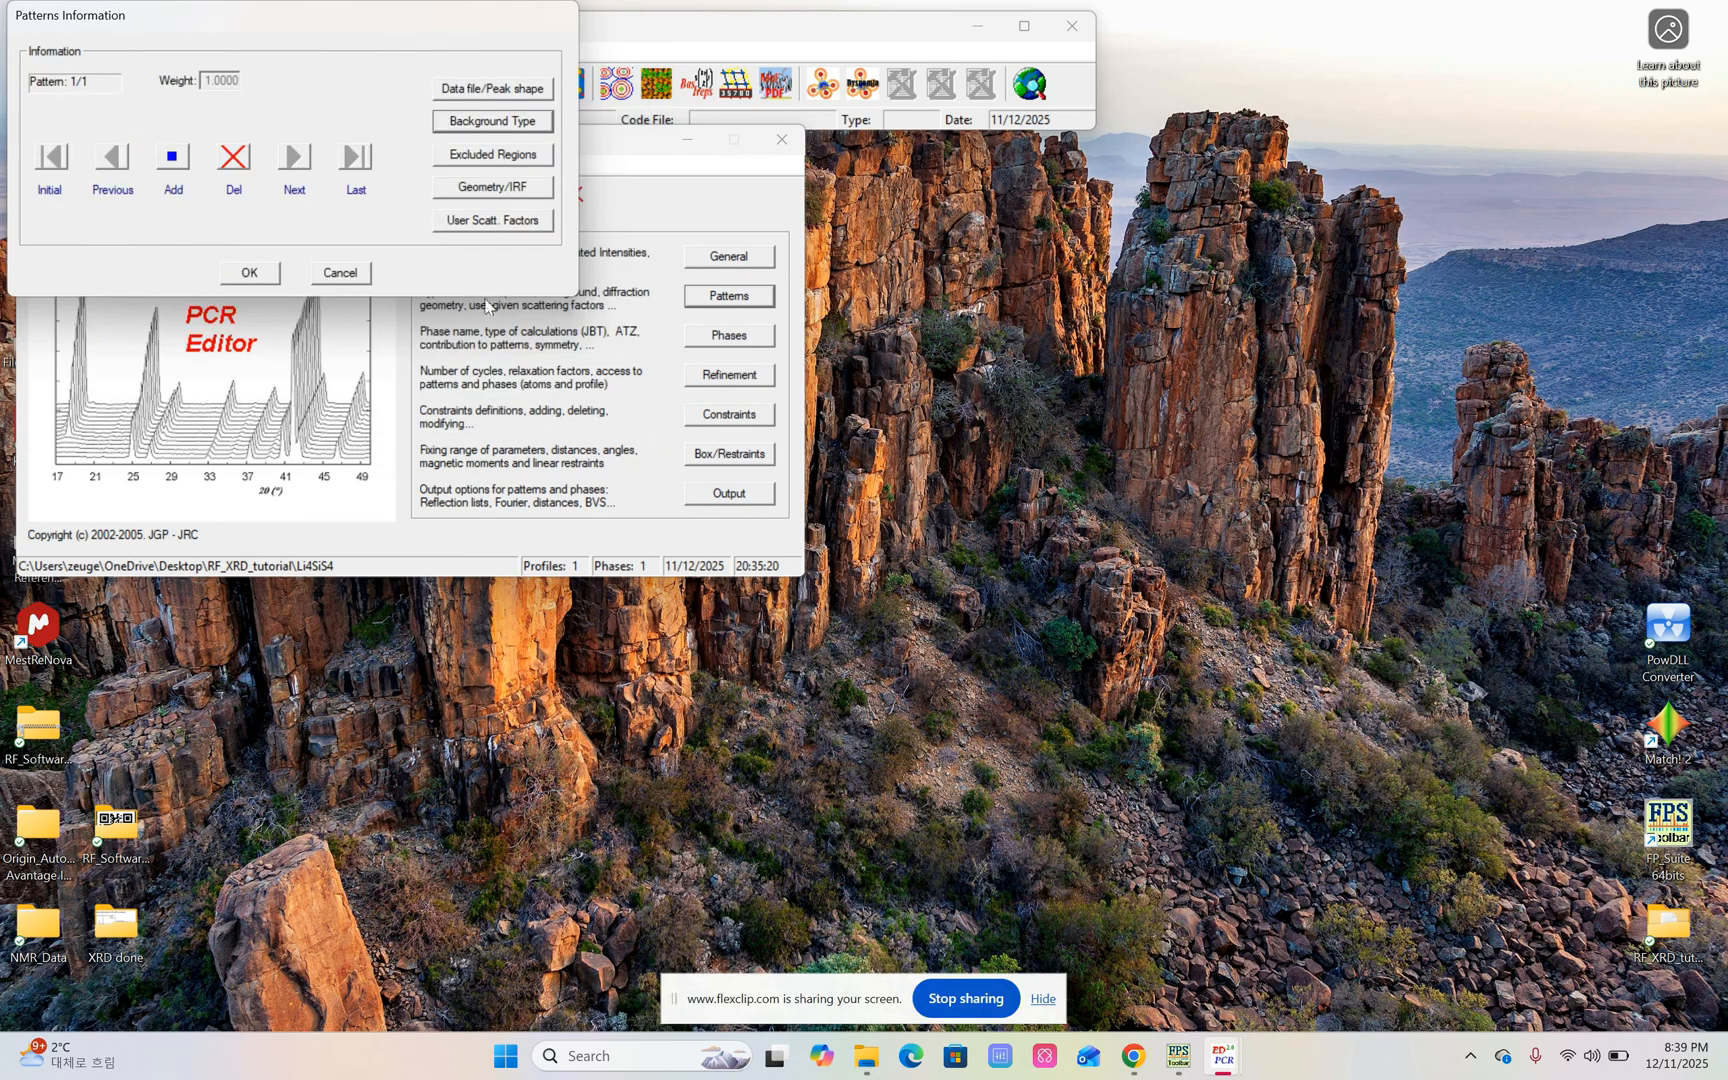
click(481, 155)
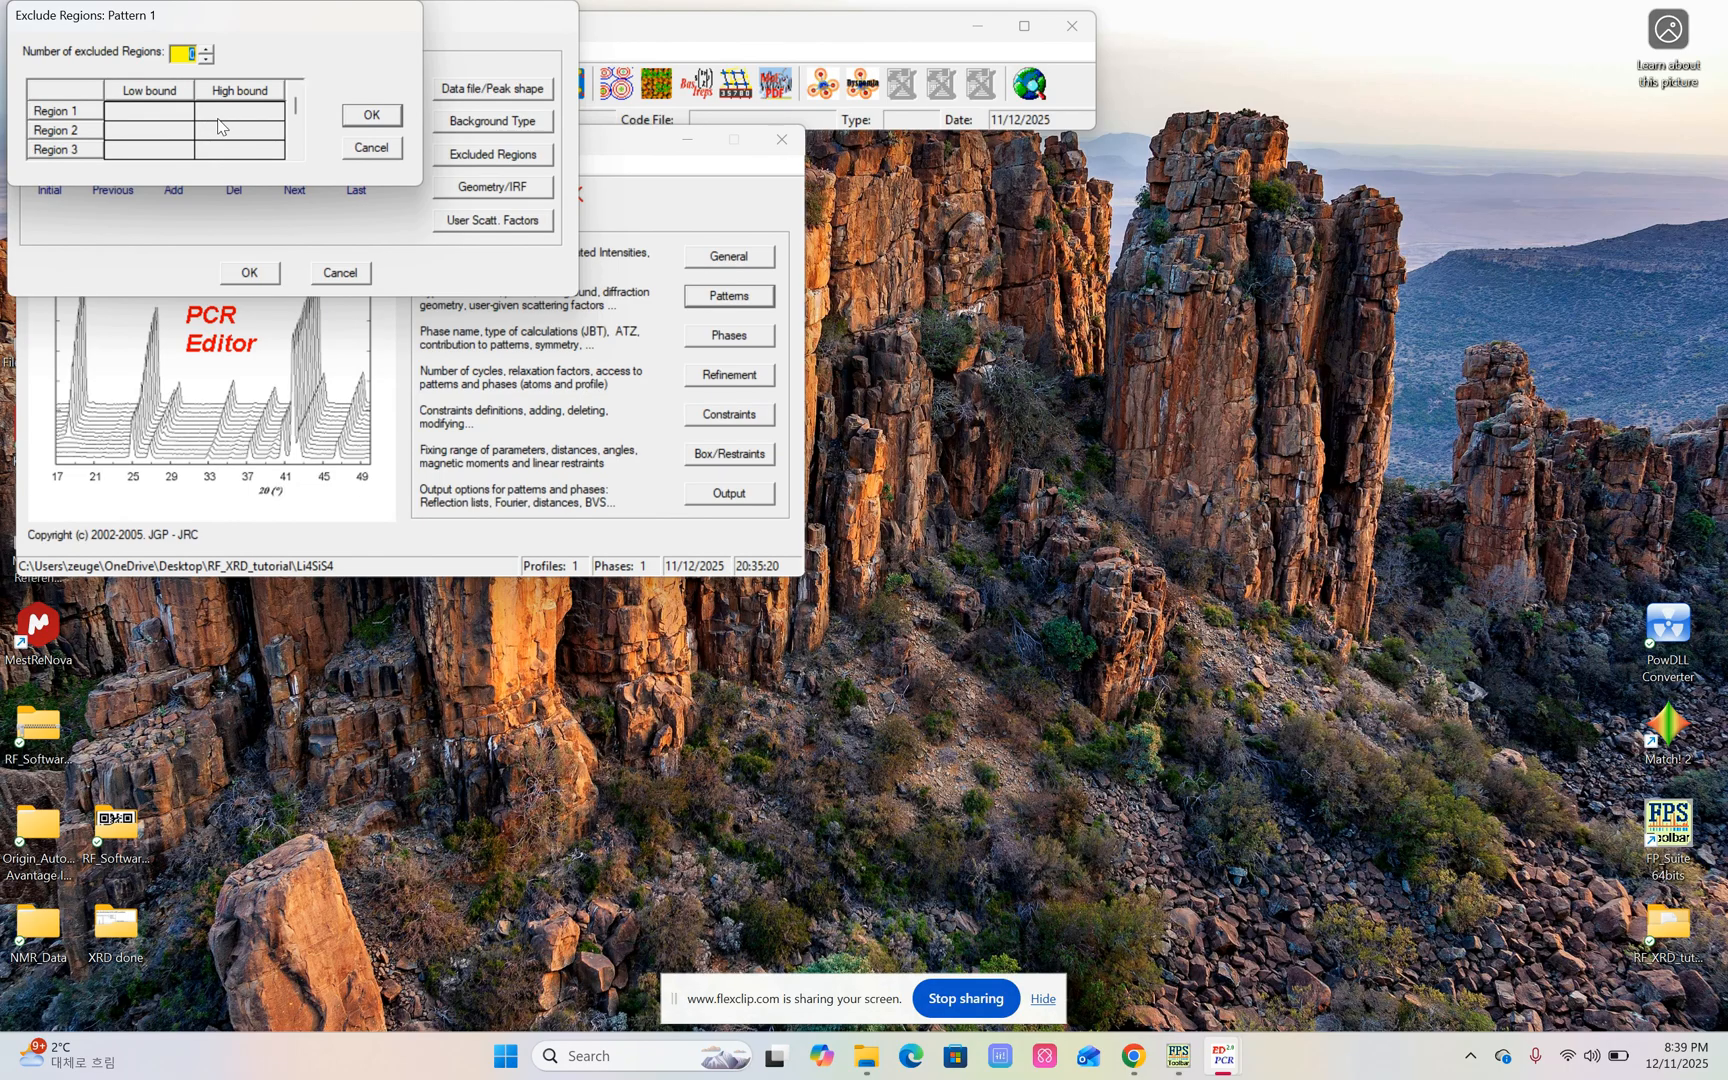
click(370, 116)
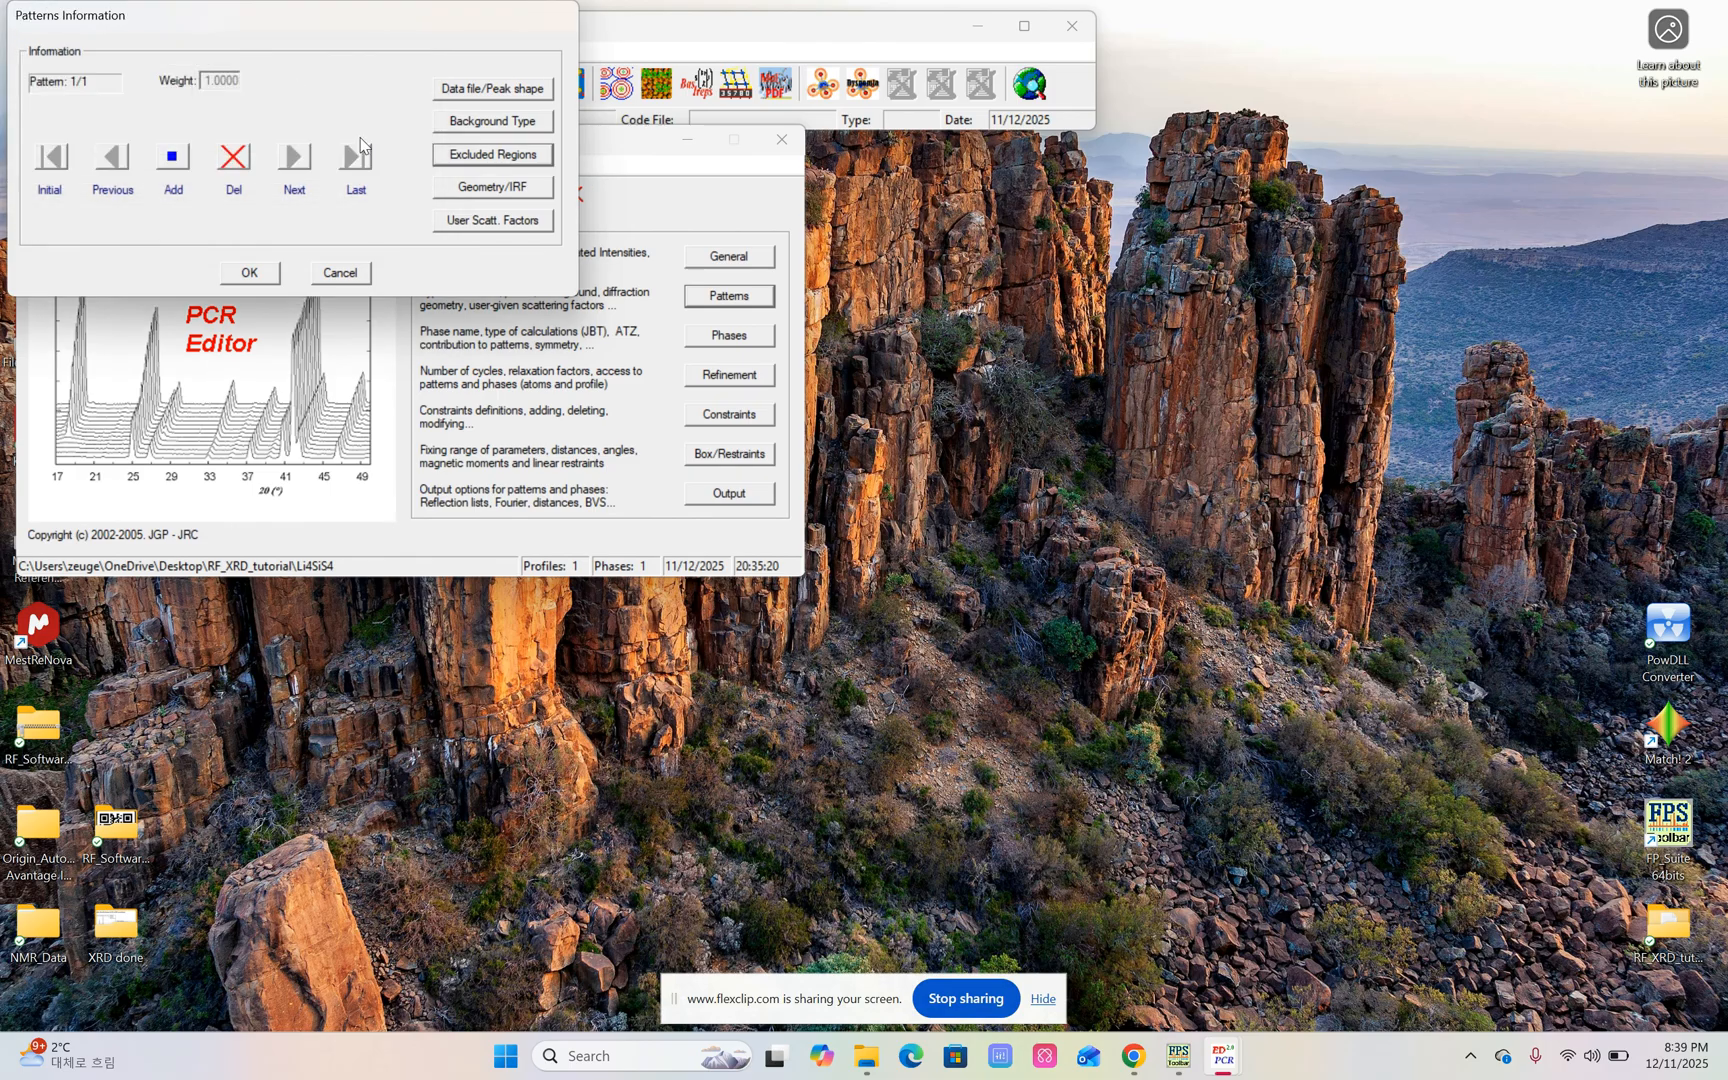
click(270, 277)
Open the phase information and name phase 1 "Orthormobic".
click(714, 338)
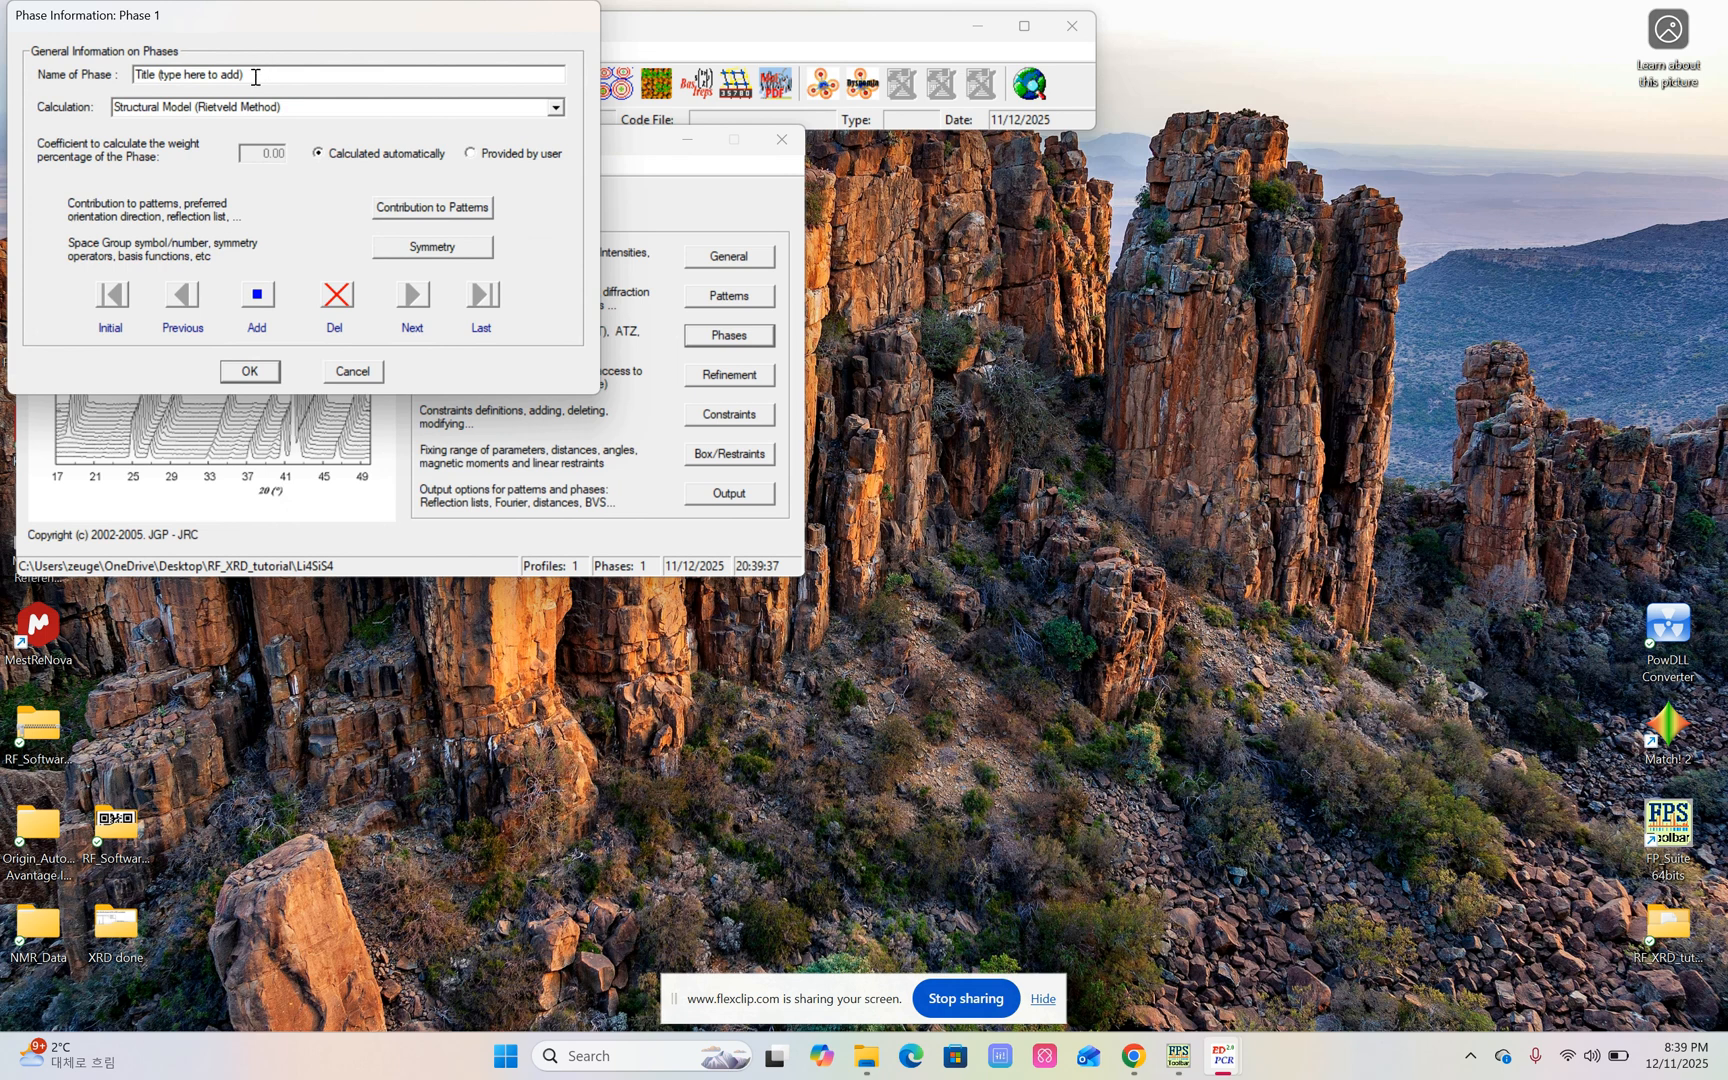
click(248, 73)
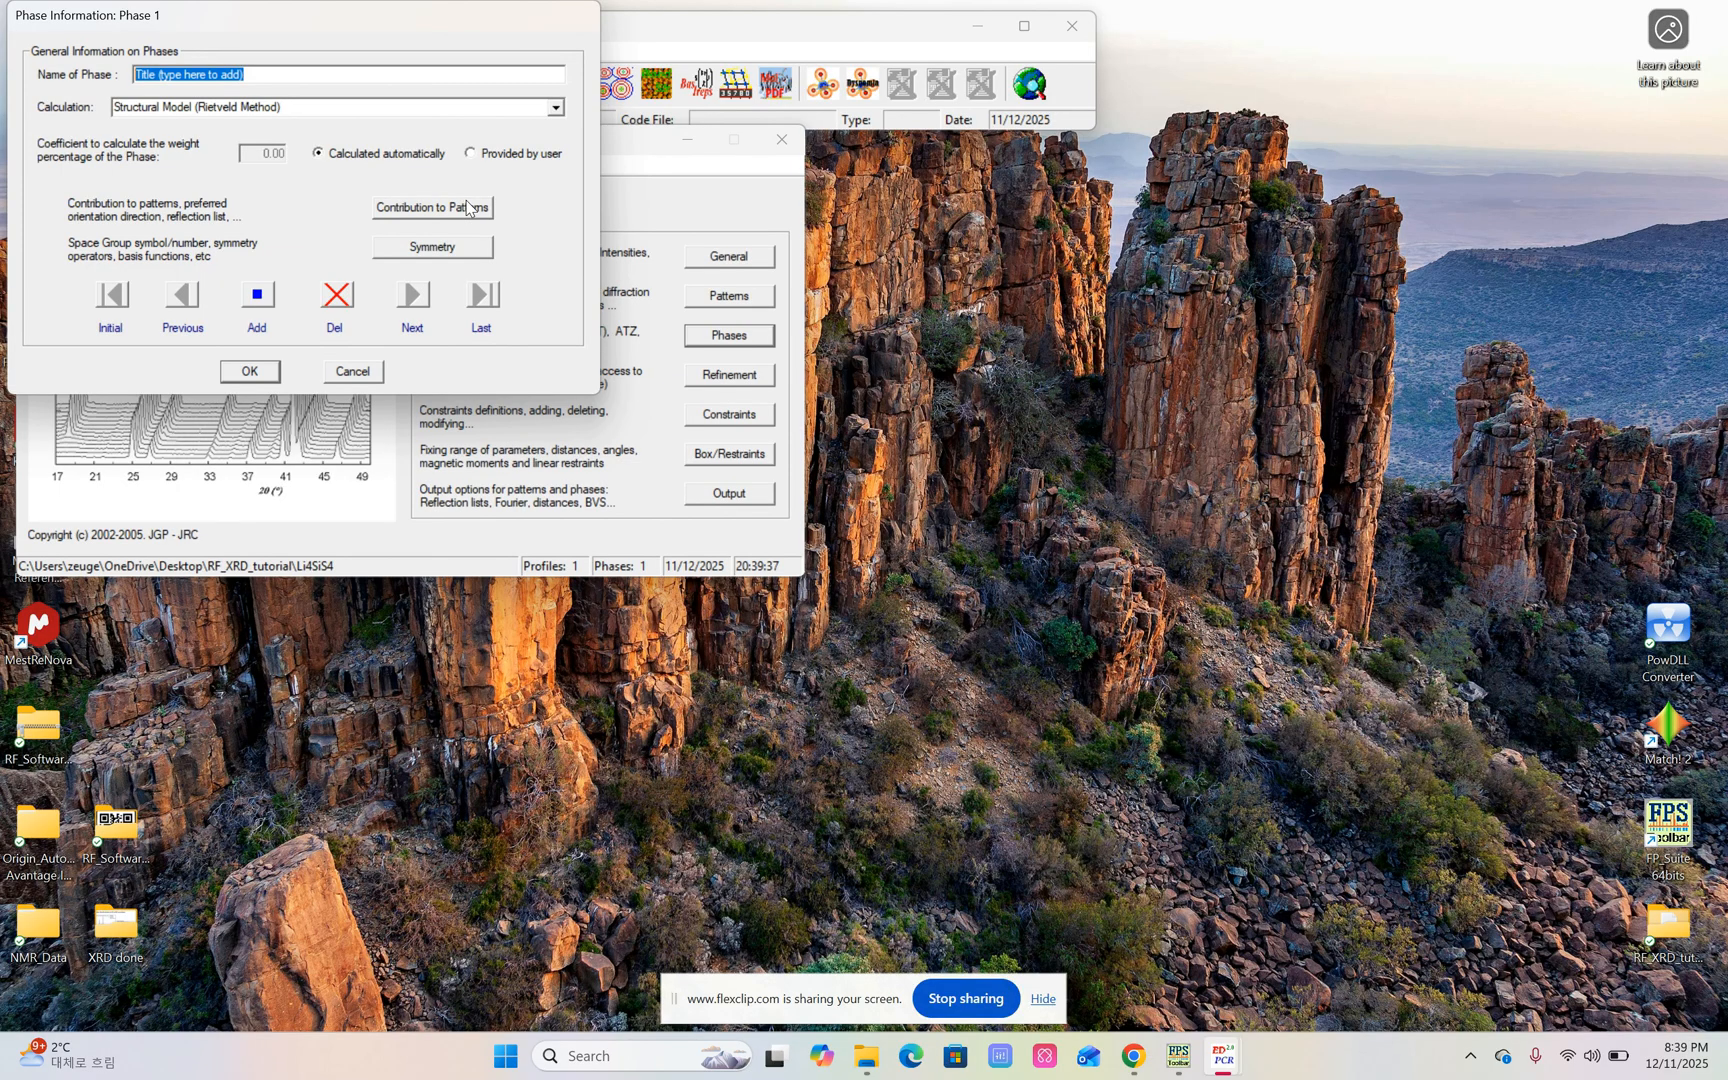
text(Orthormobic)
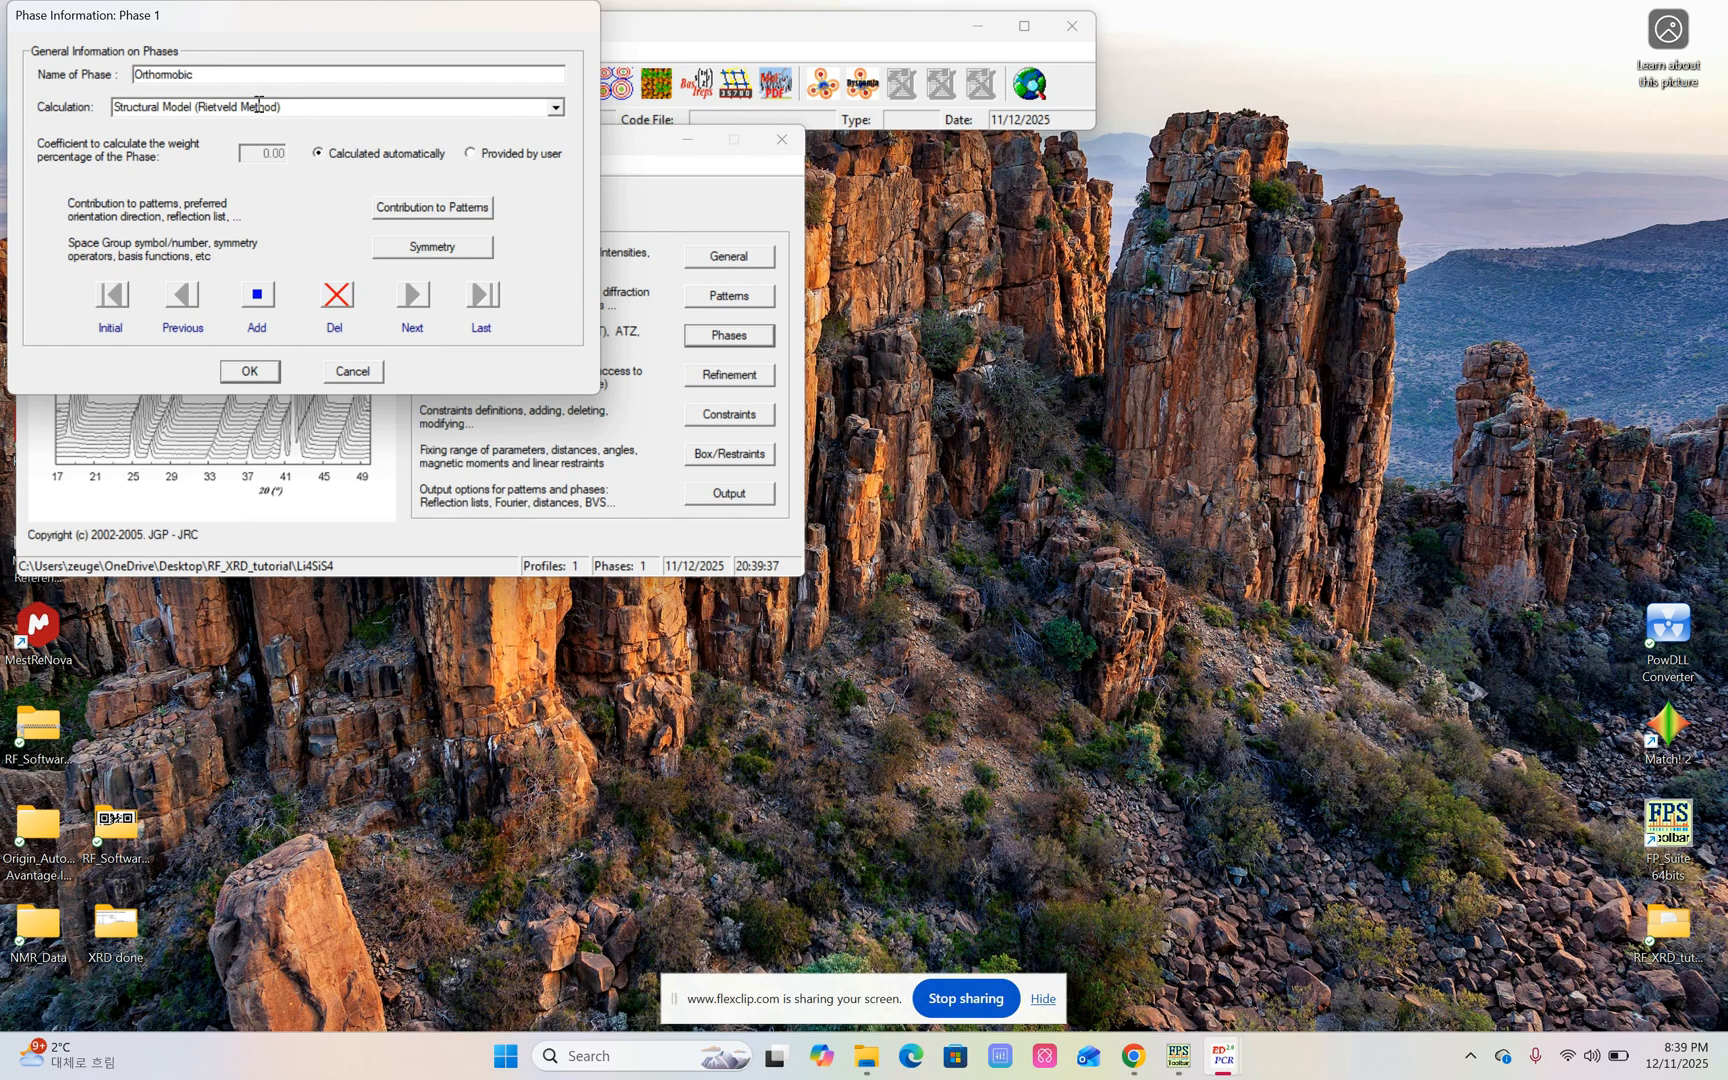
Set phase 1's pattern contribution to X-Ray with Pseudo-Voigt peaks and enable special control of parameters for peak overlap.
click(428, 210)
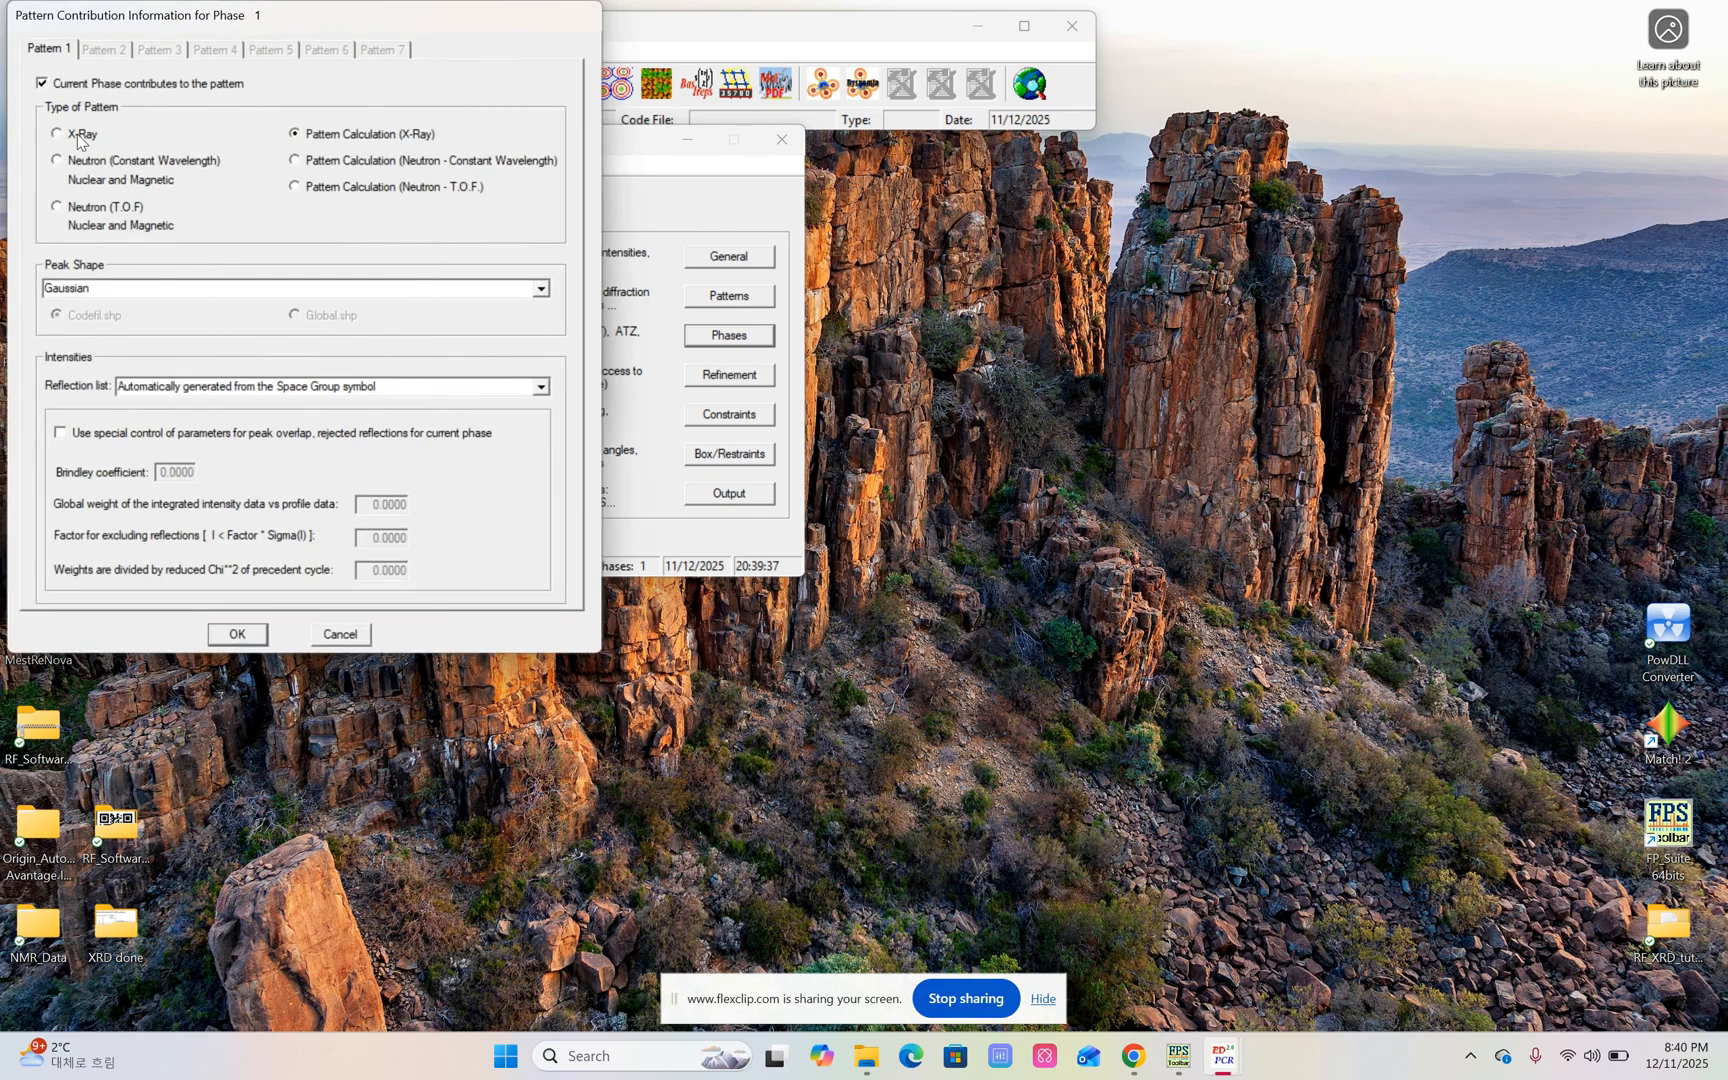
click(56, 137)
click(541, 292)
scroll(460, 310, down, 3)
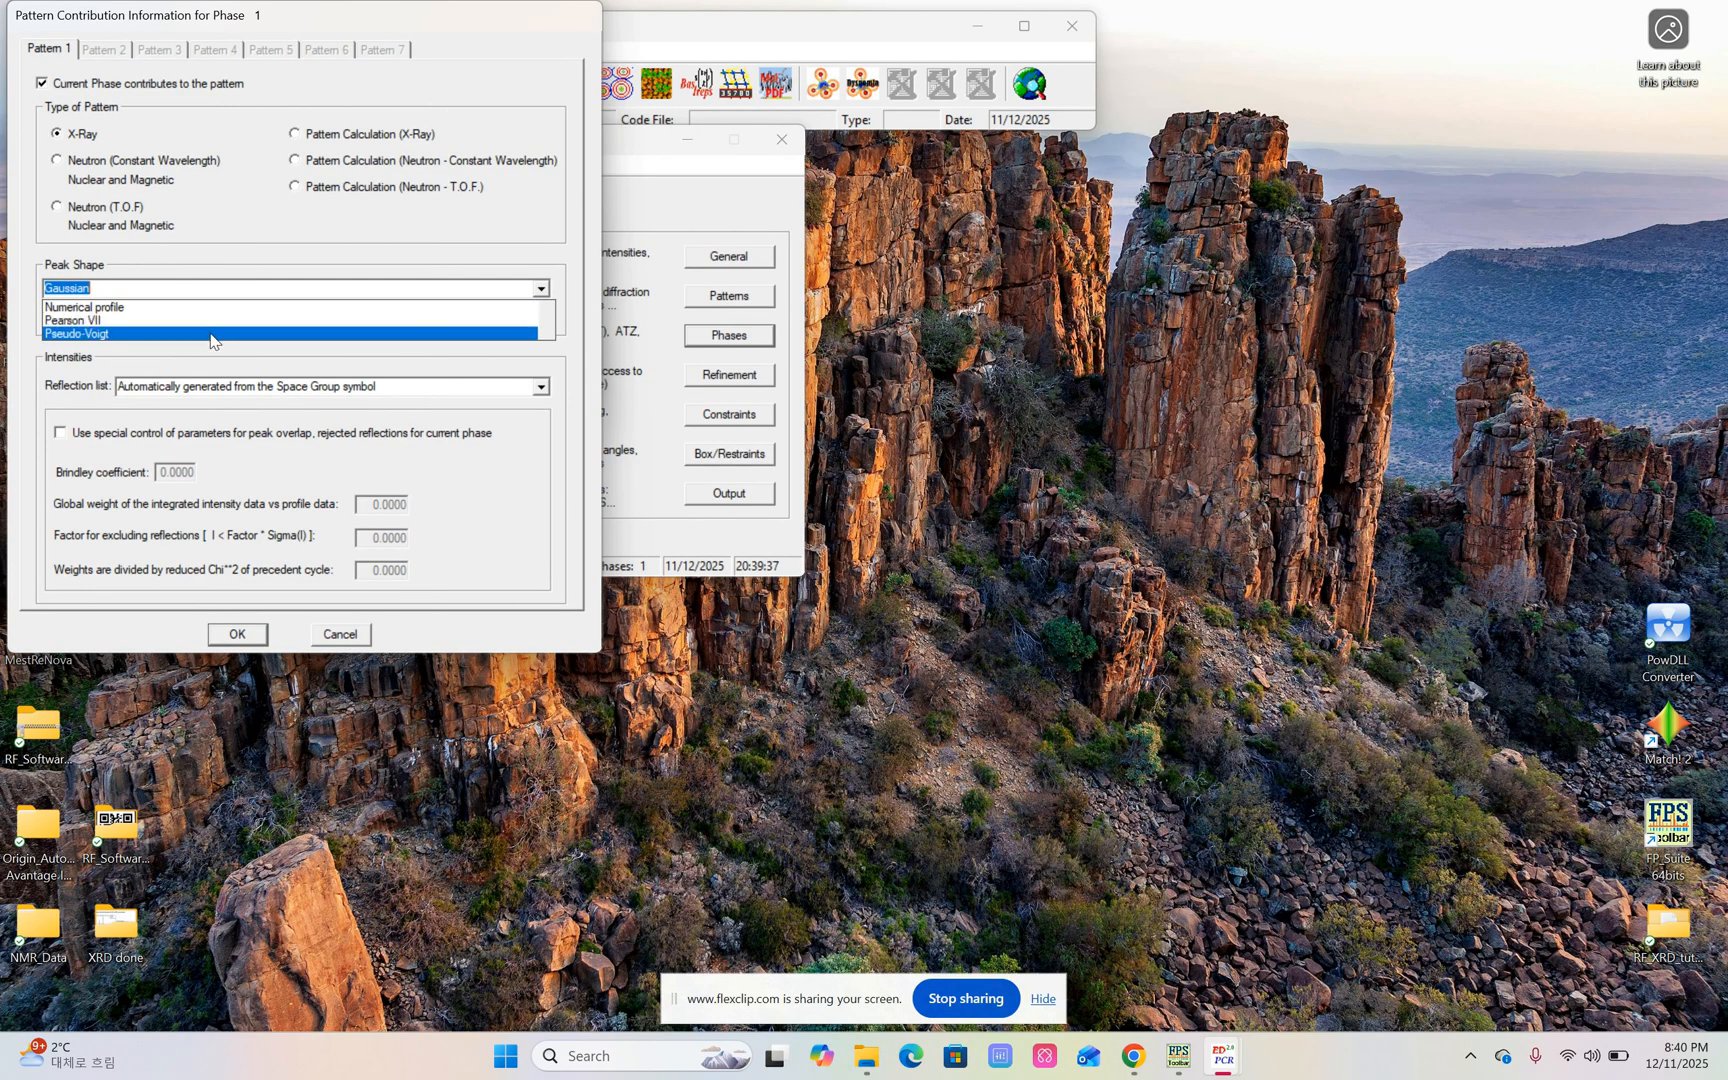
click(213, 334)
click(62, 433)
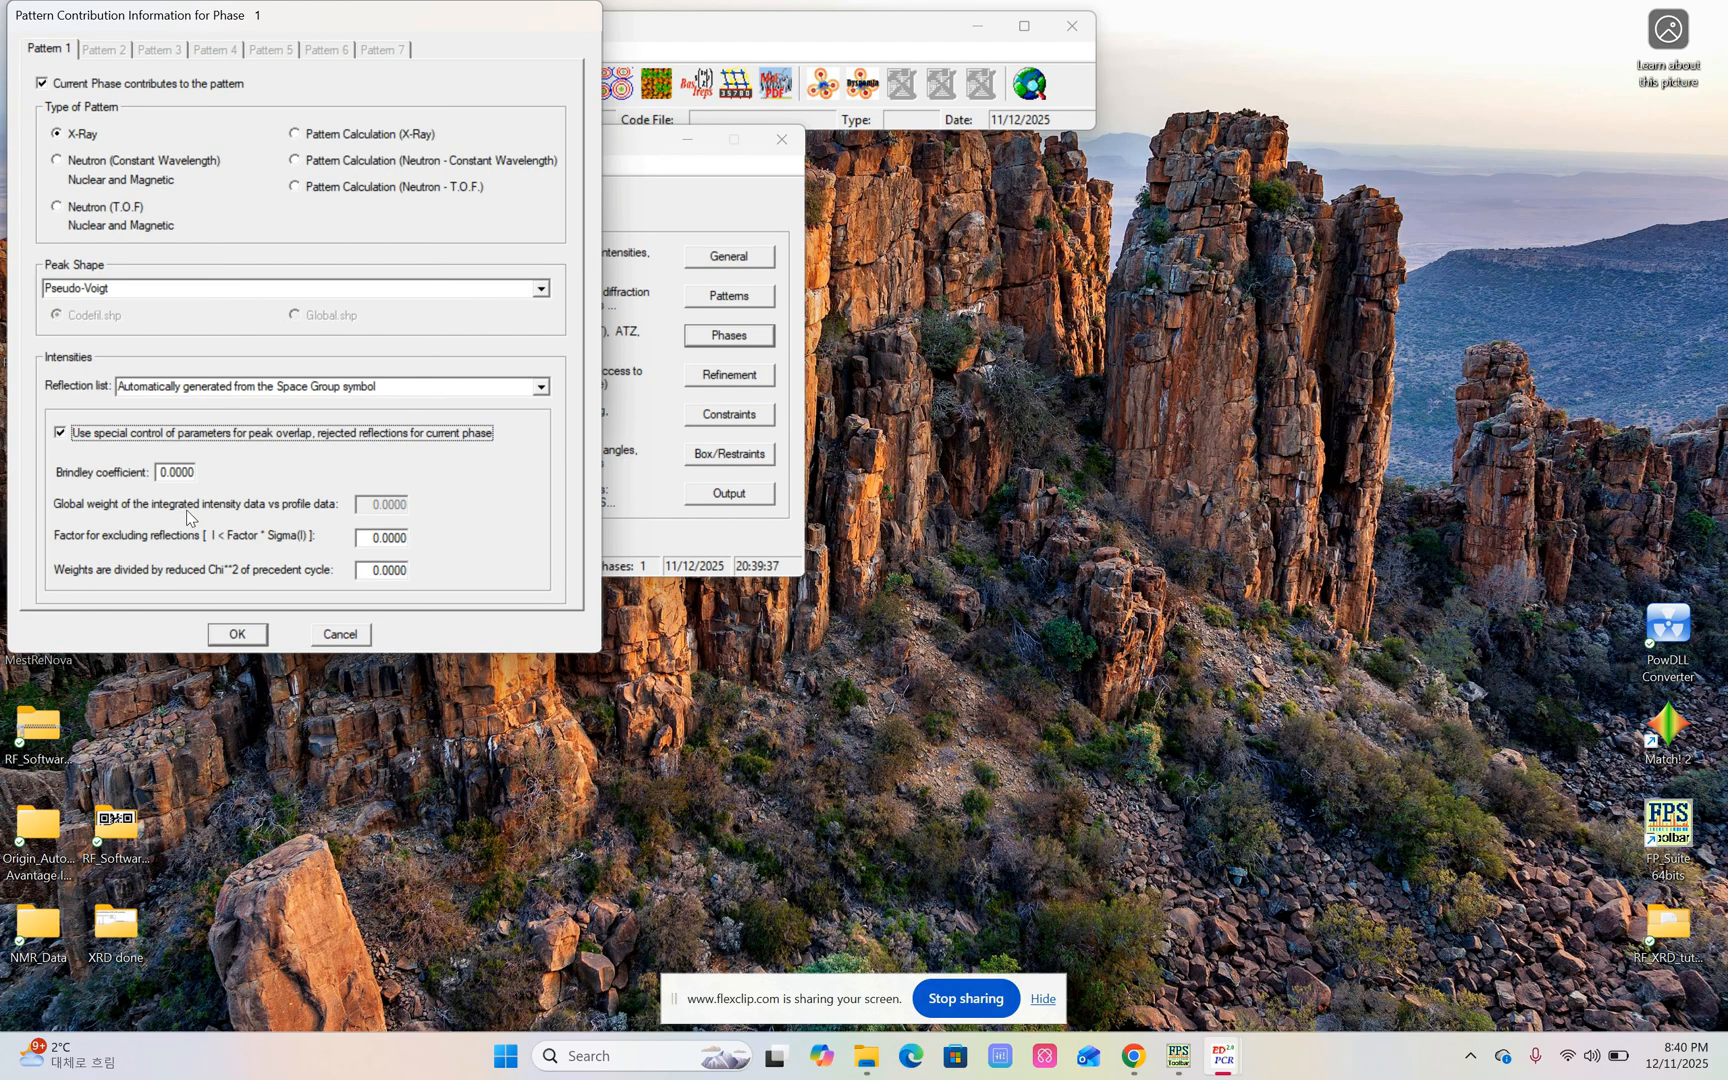
click(249, 637)
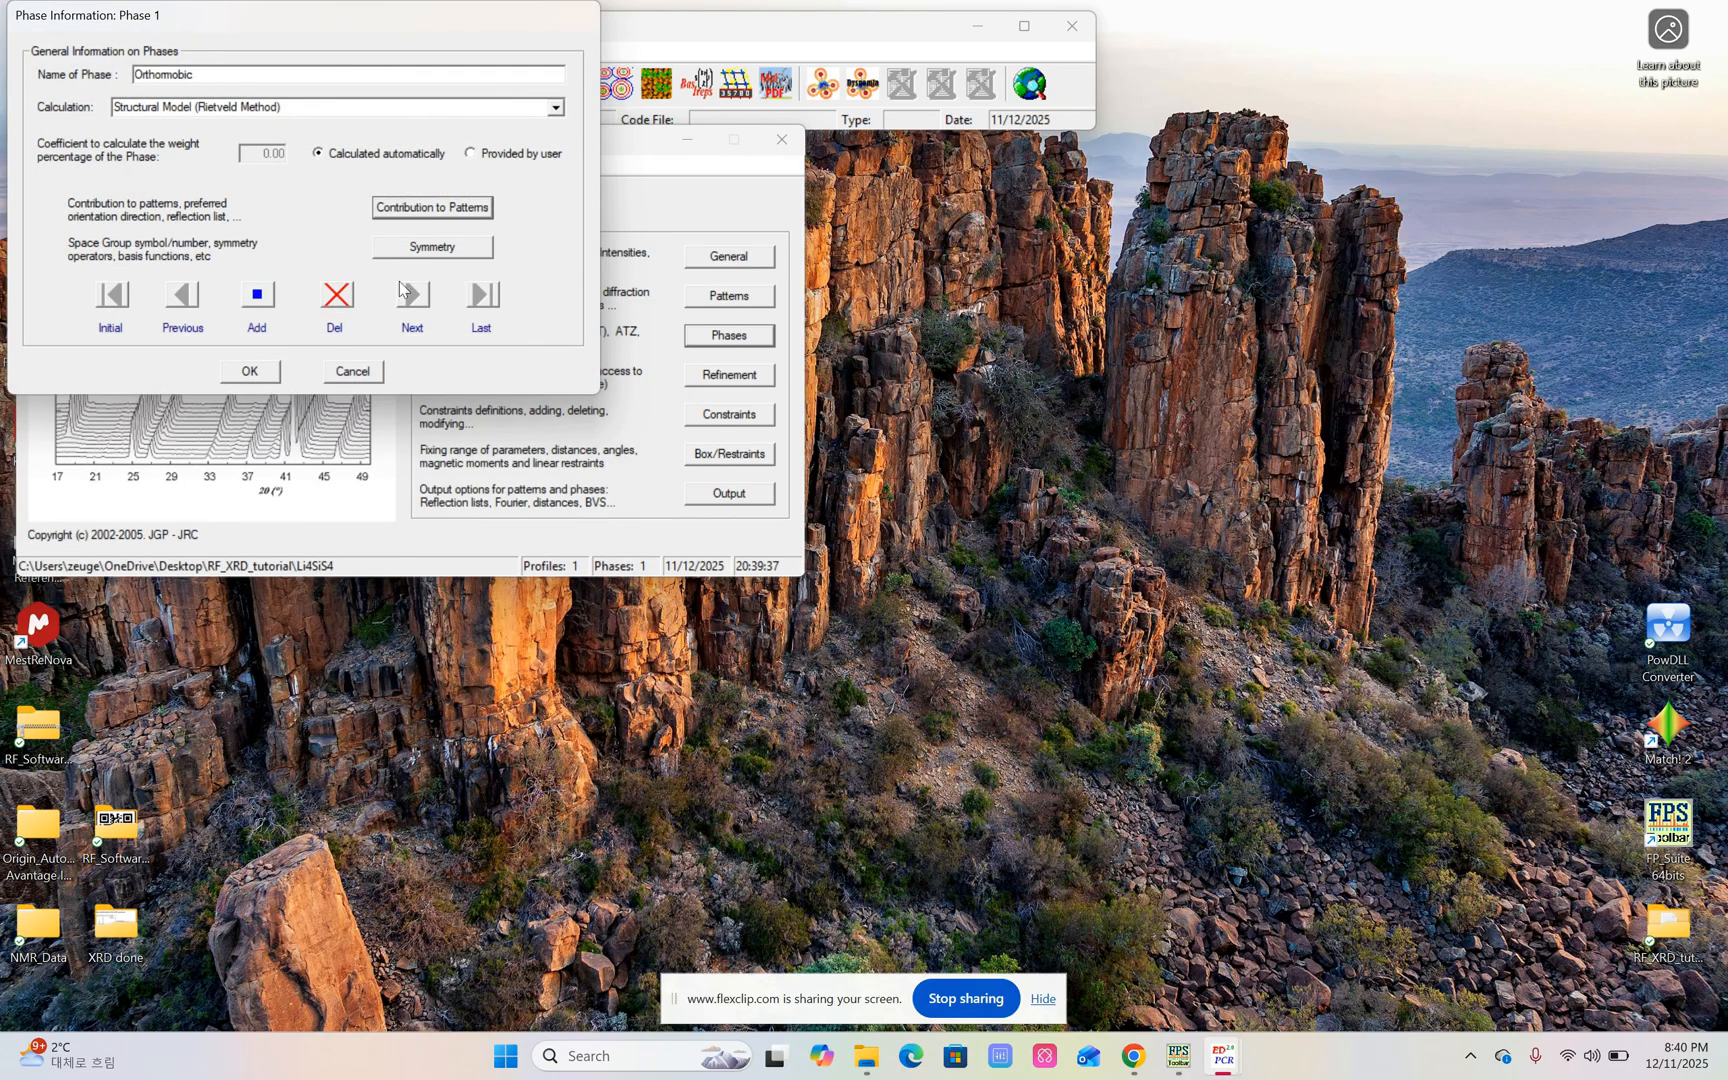
Review and accept the Pnma symmetry information of phase 1, and confirm the phase settings.
click(432, 246)
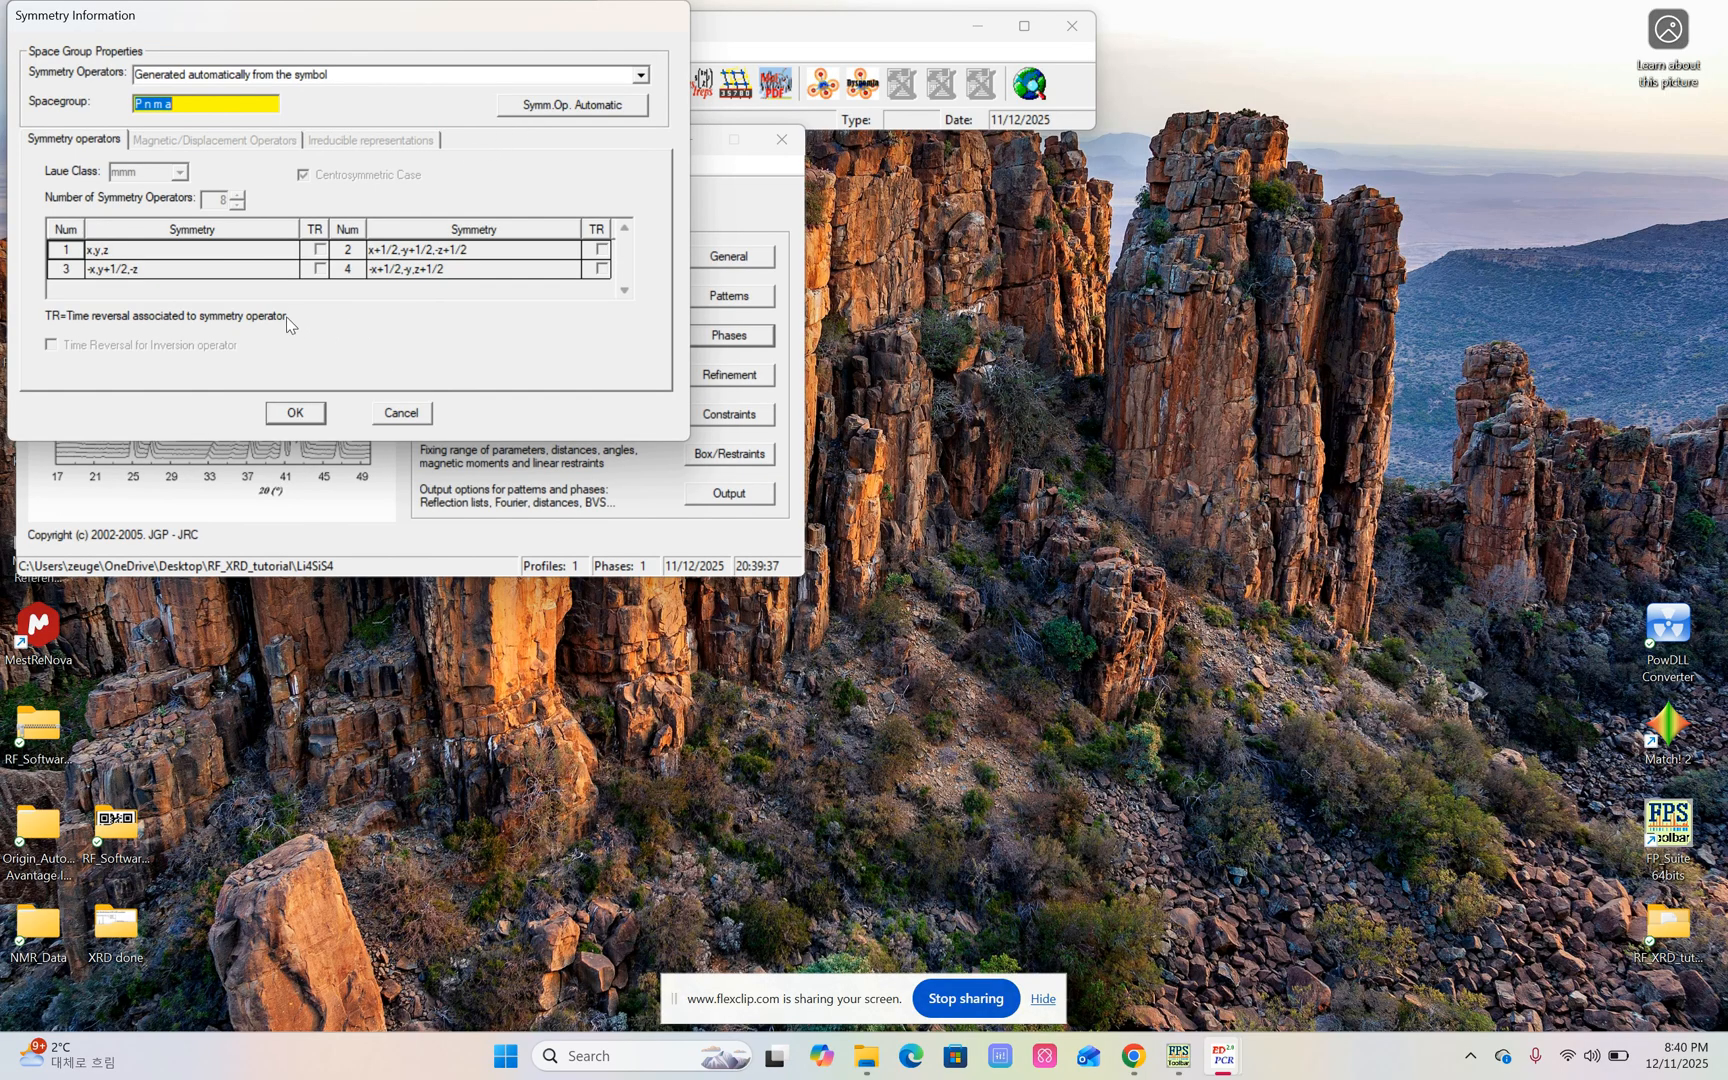
click(301, 417)
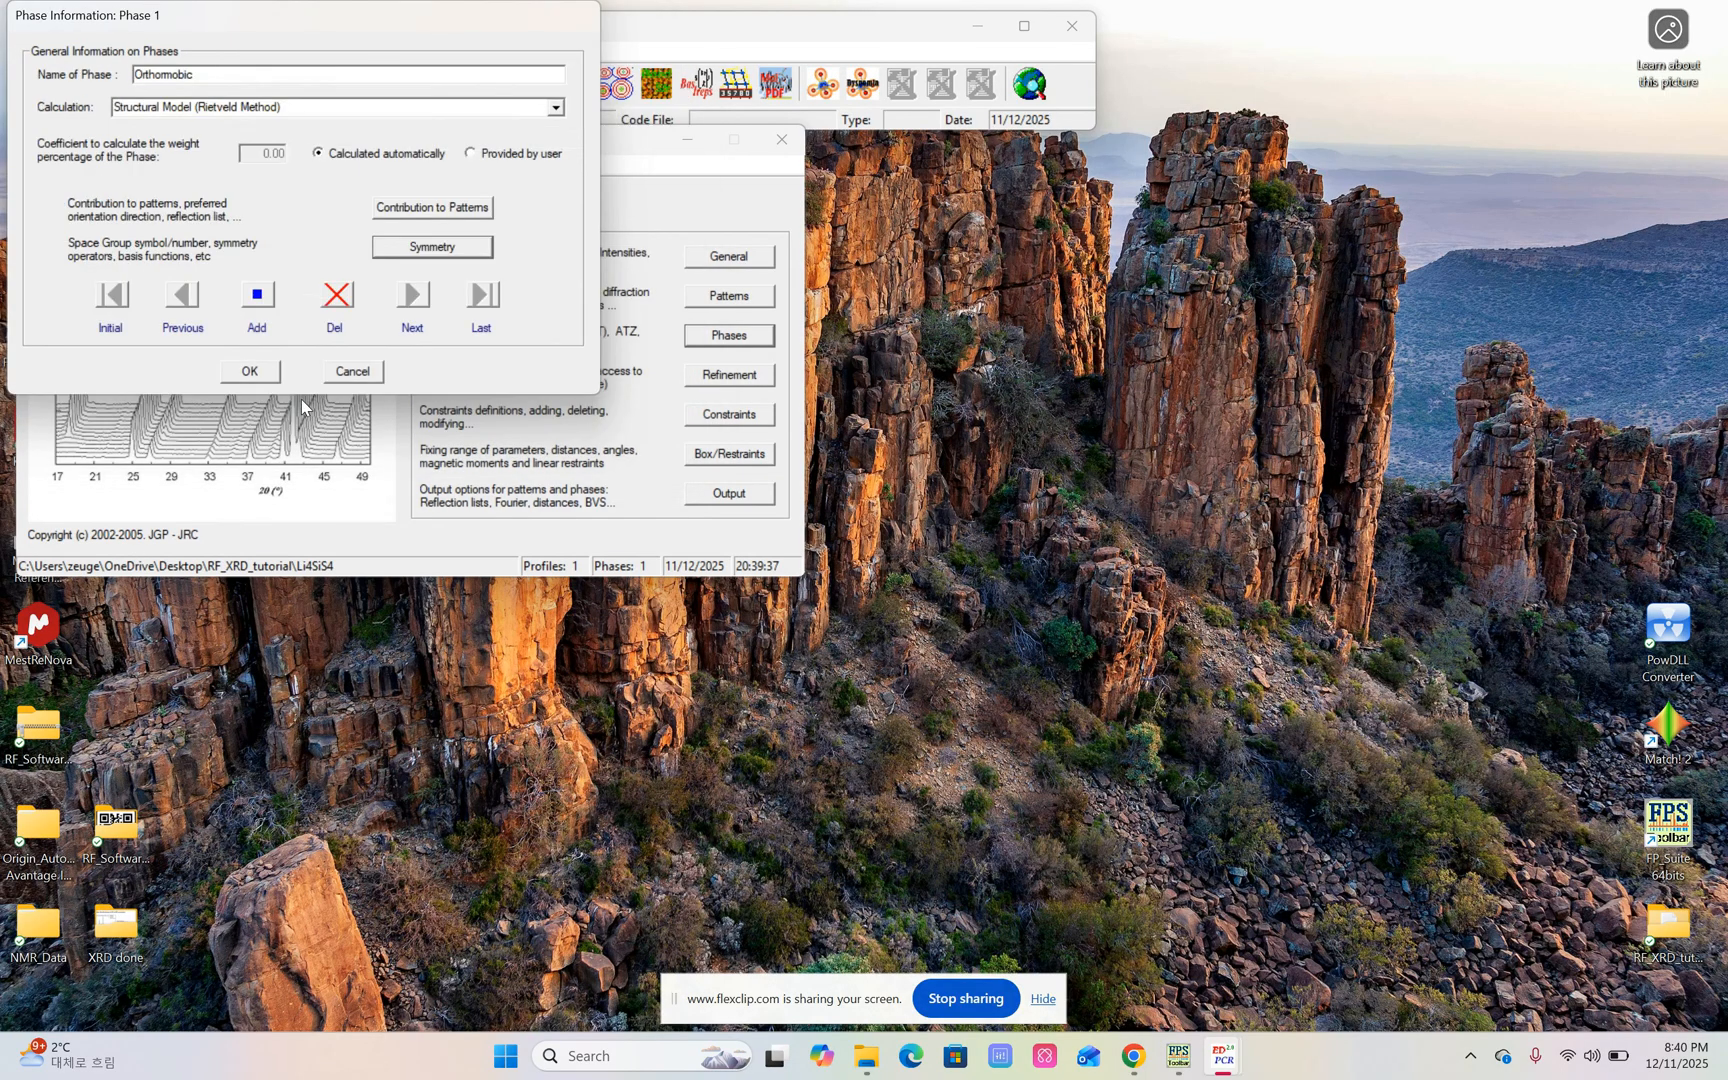
click(255, 370)
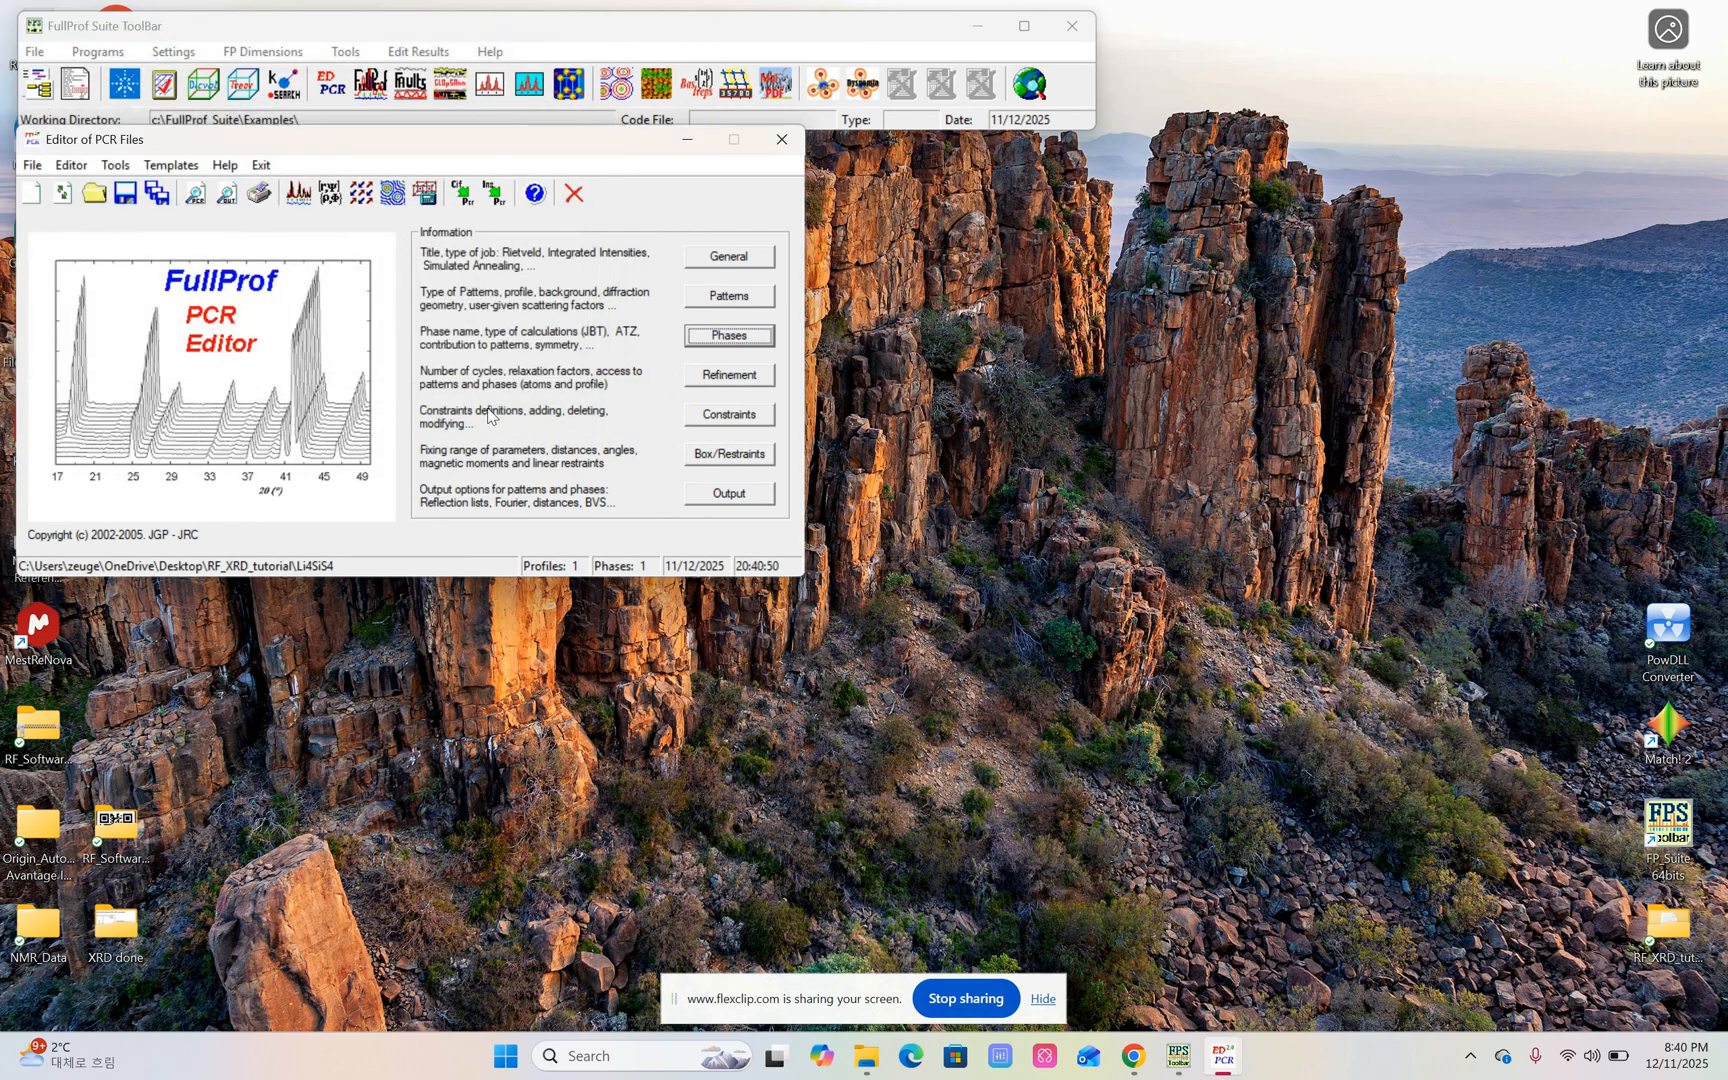
Set the cycles of refinement to 30, review phase 1's atom list from Si1 to Li4, and confirm the refinement settings.
click(734, 376)
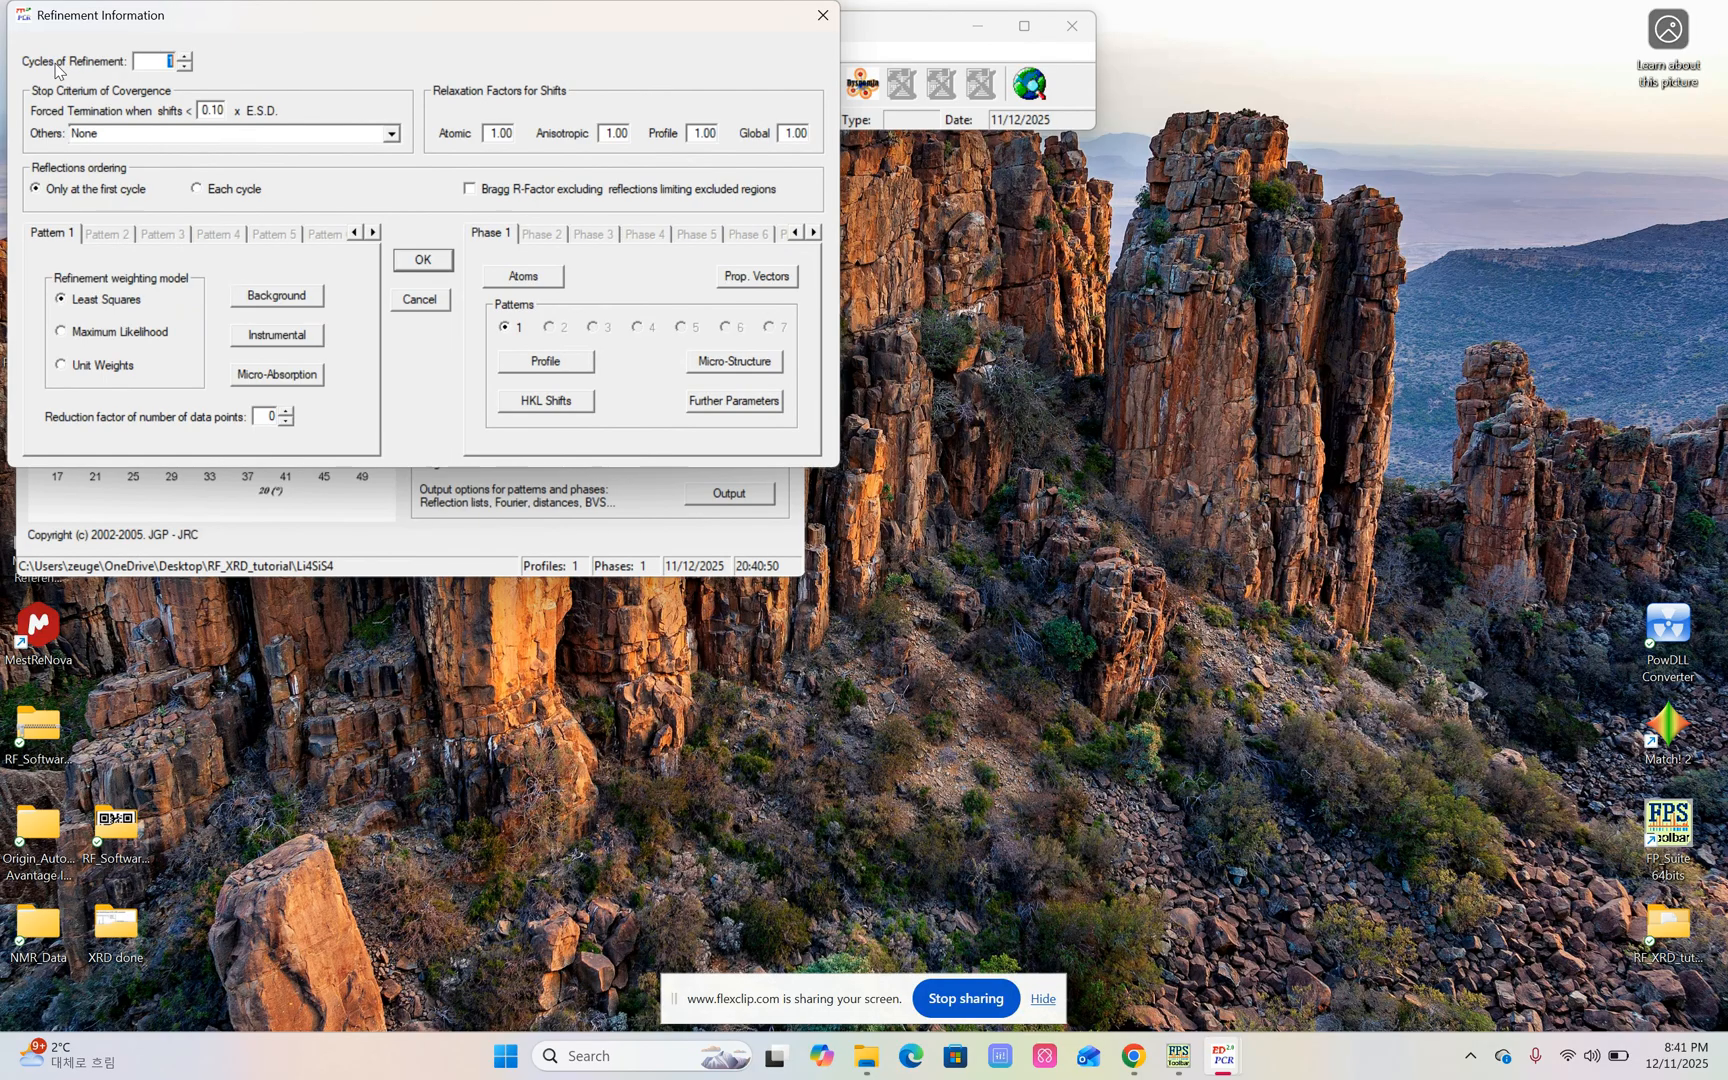
text(30)
click(541, 281)
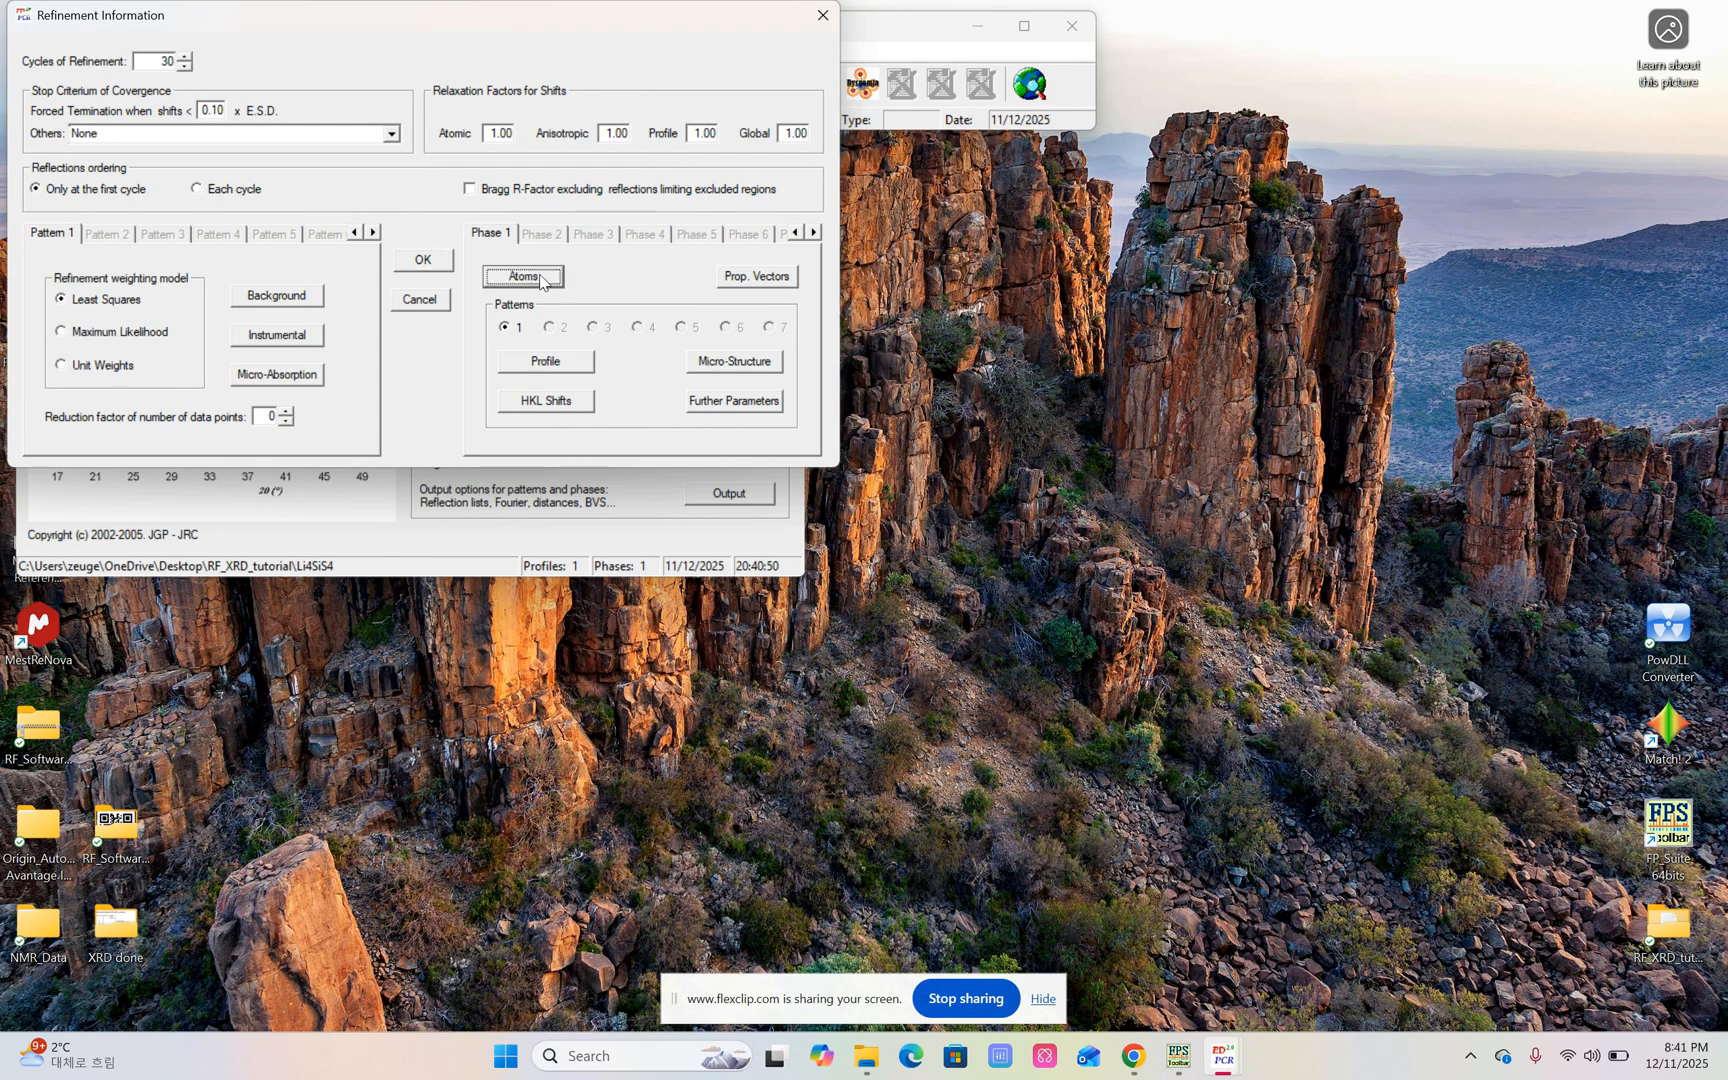
scroll(155, 162, down, 3)
scroll(155, 162, up, 3)
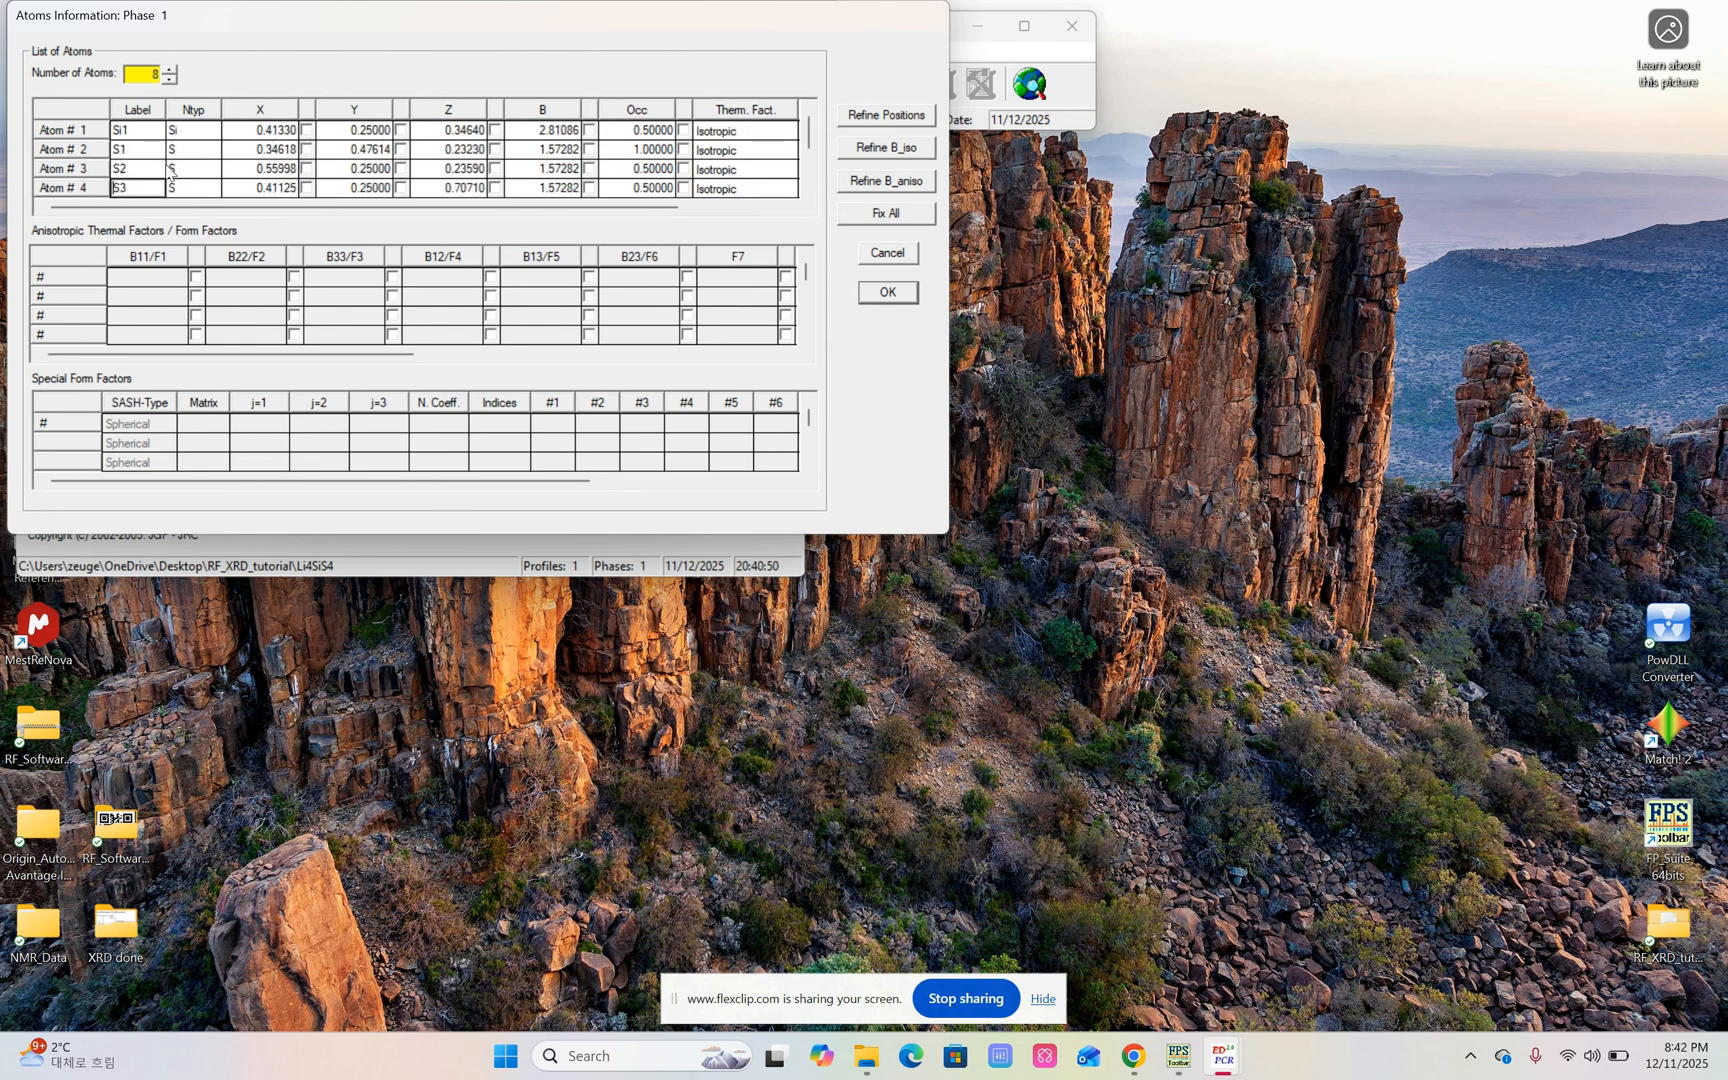
scroll(148, 158, down, 3)
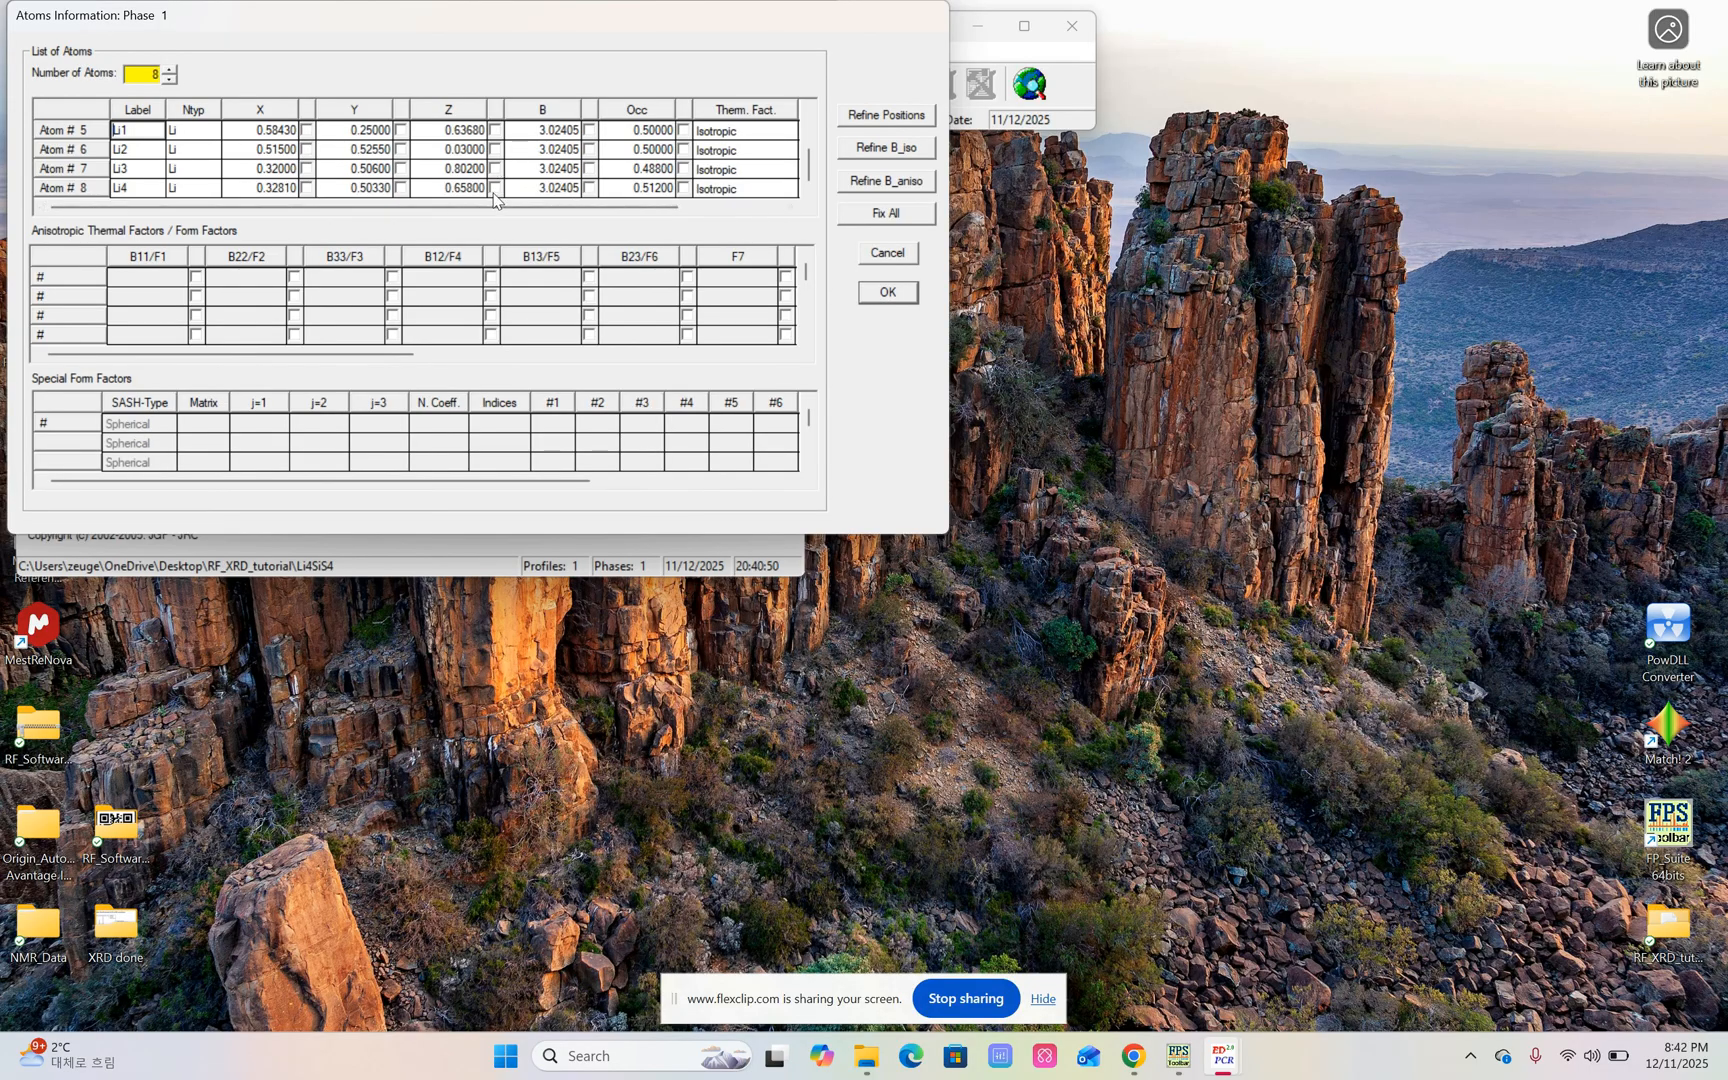
scroll(470, 188, up, 3)
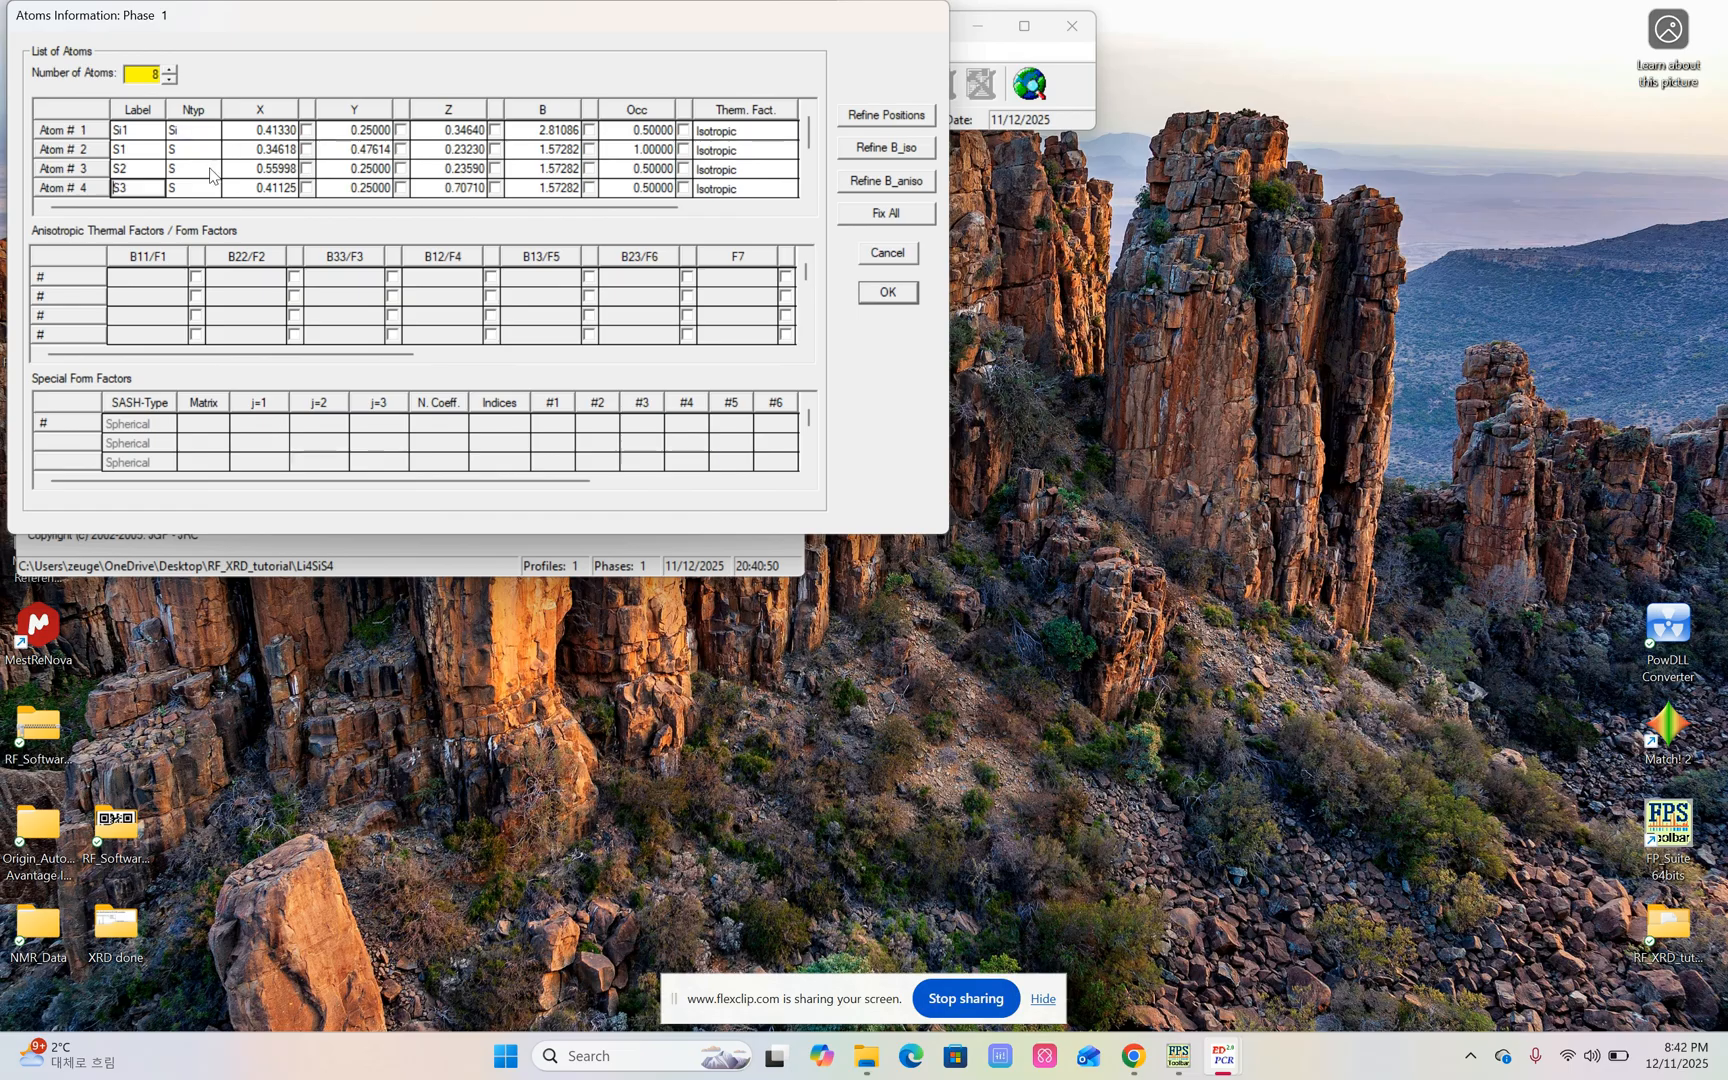
click(900, 293)
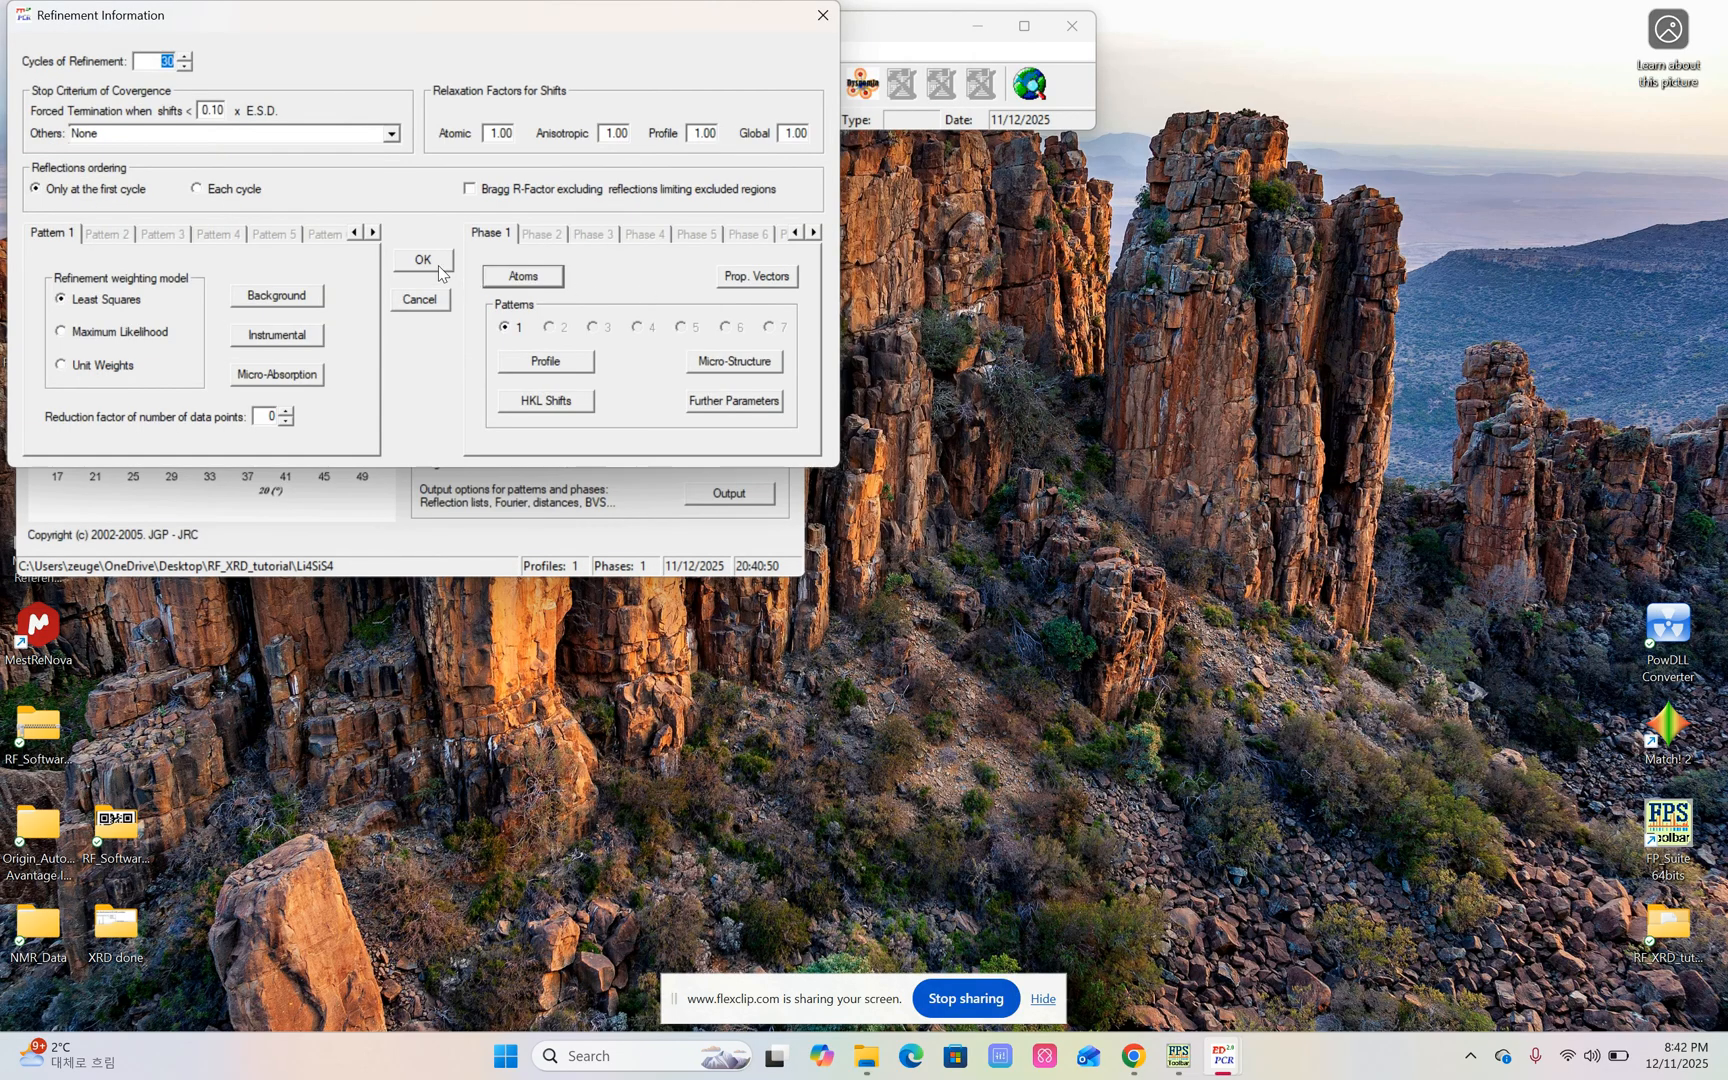
click(437, 266)
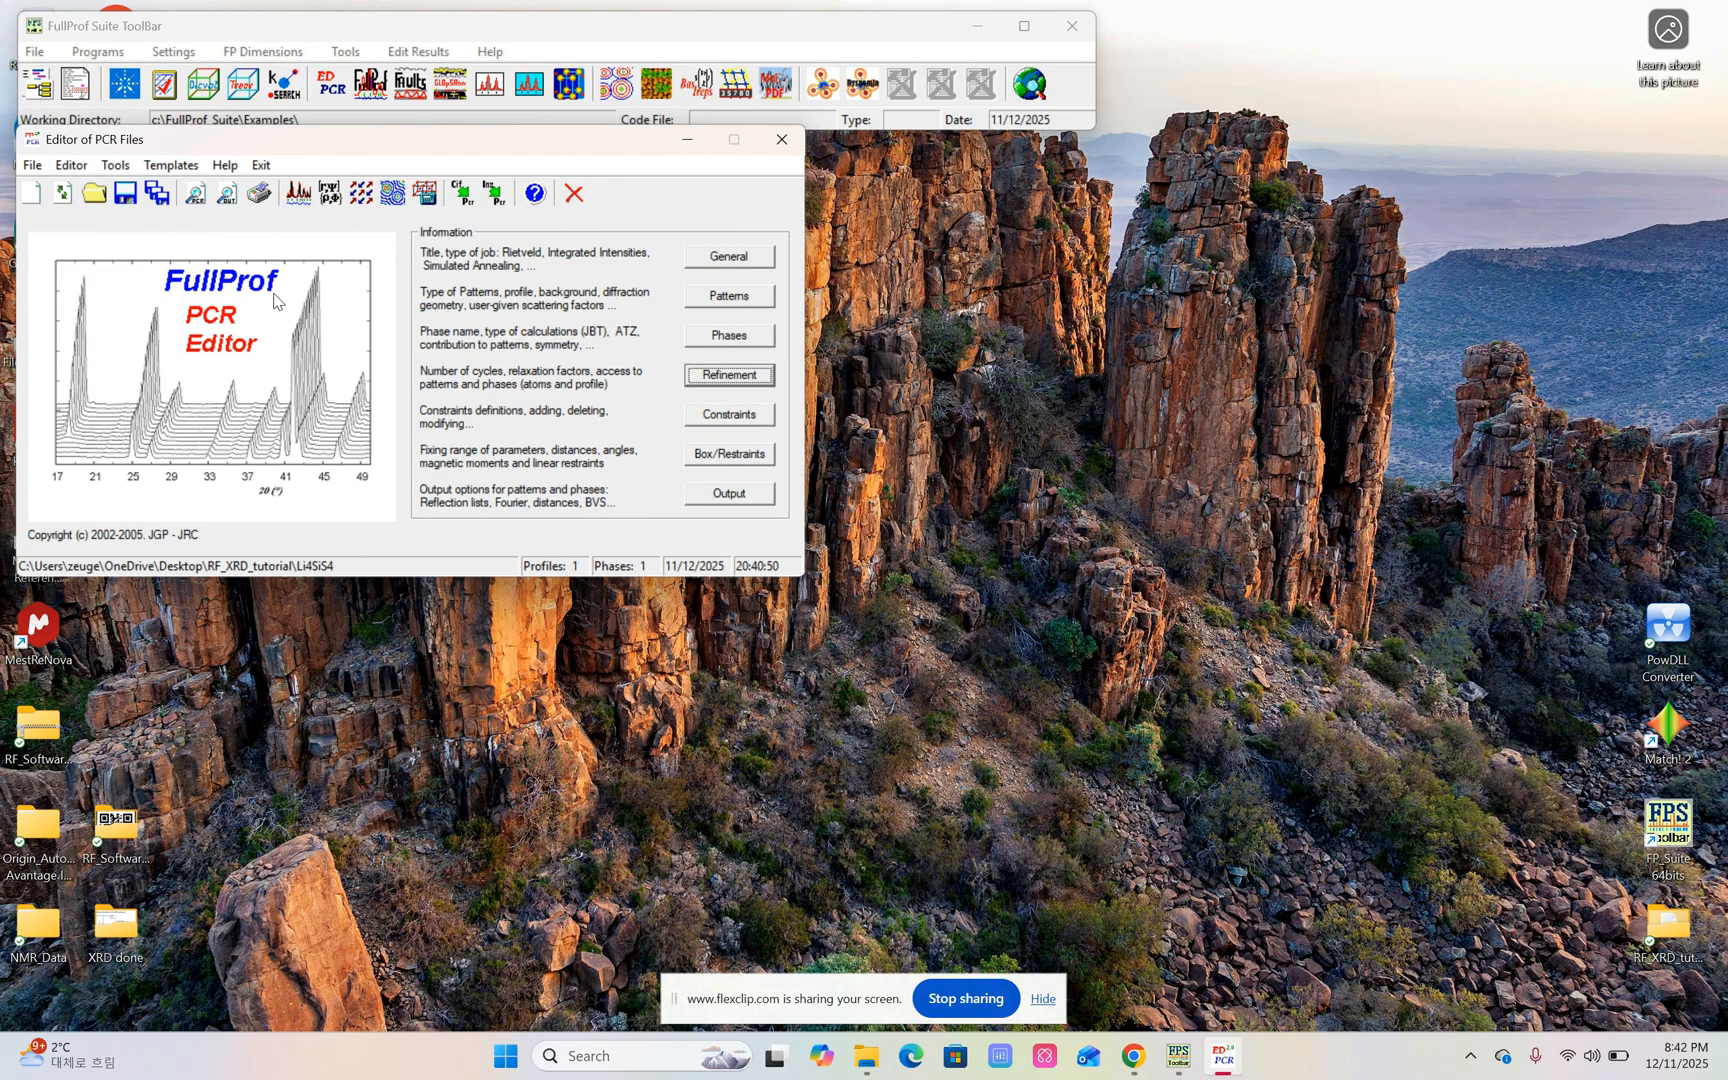
Run the FullProf refinement on the data file "Li4SiS4_w_icebath_af sin_af smoothing_w bg".
click(298, 194)
click(297, 197)
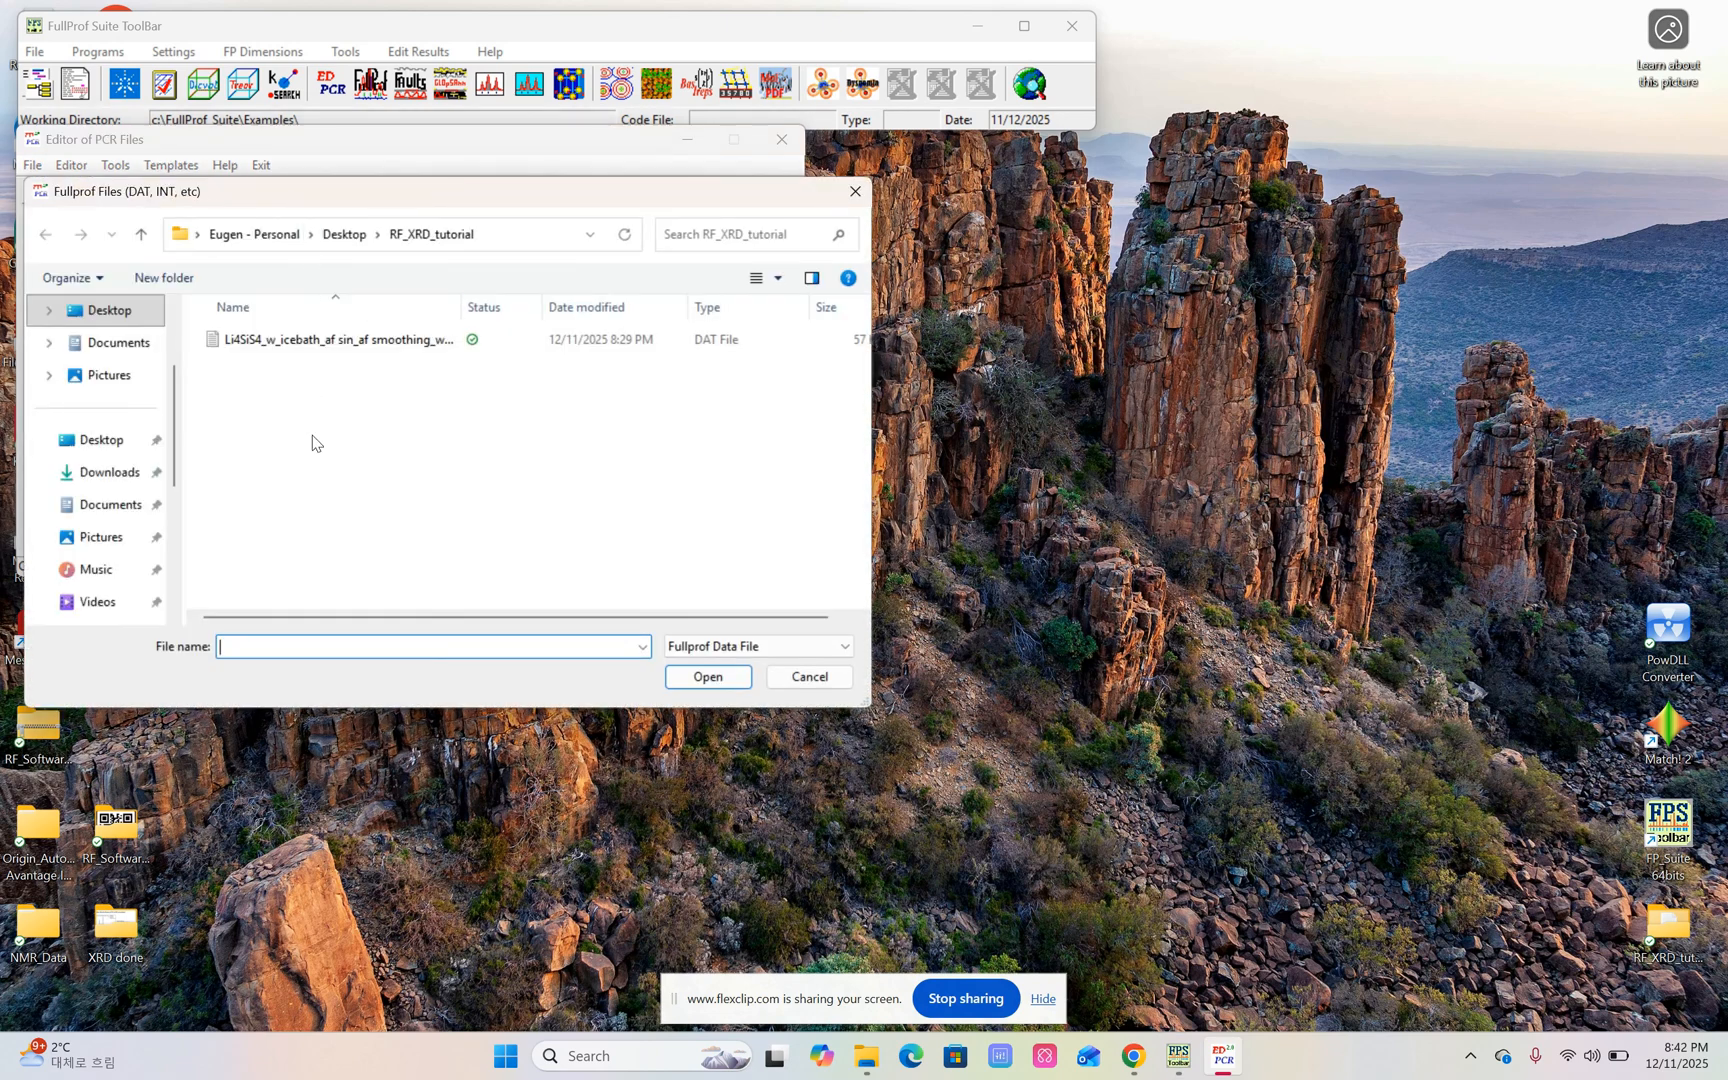
click(384, 345)
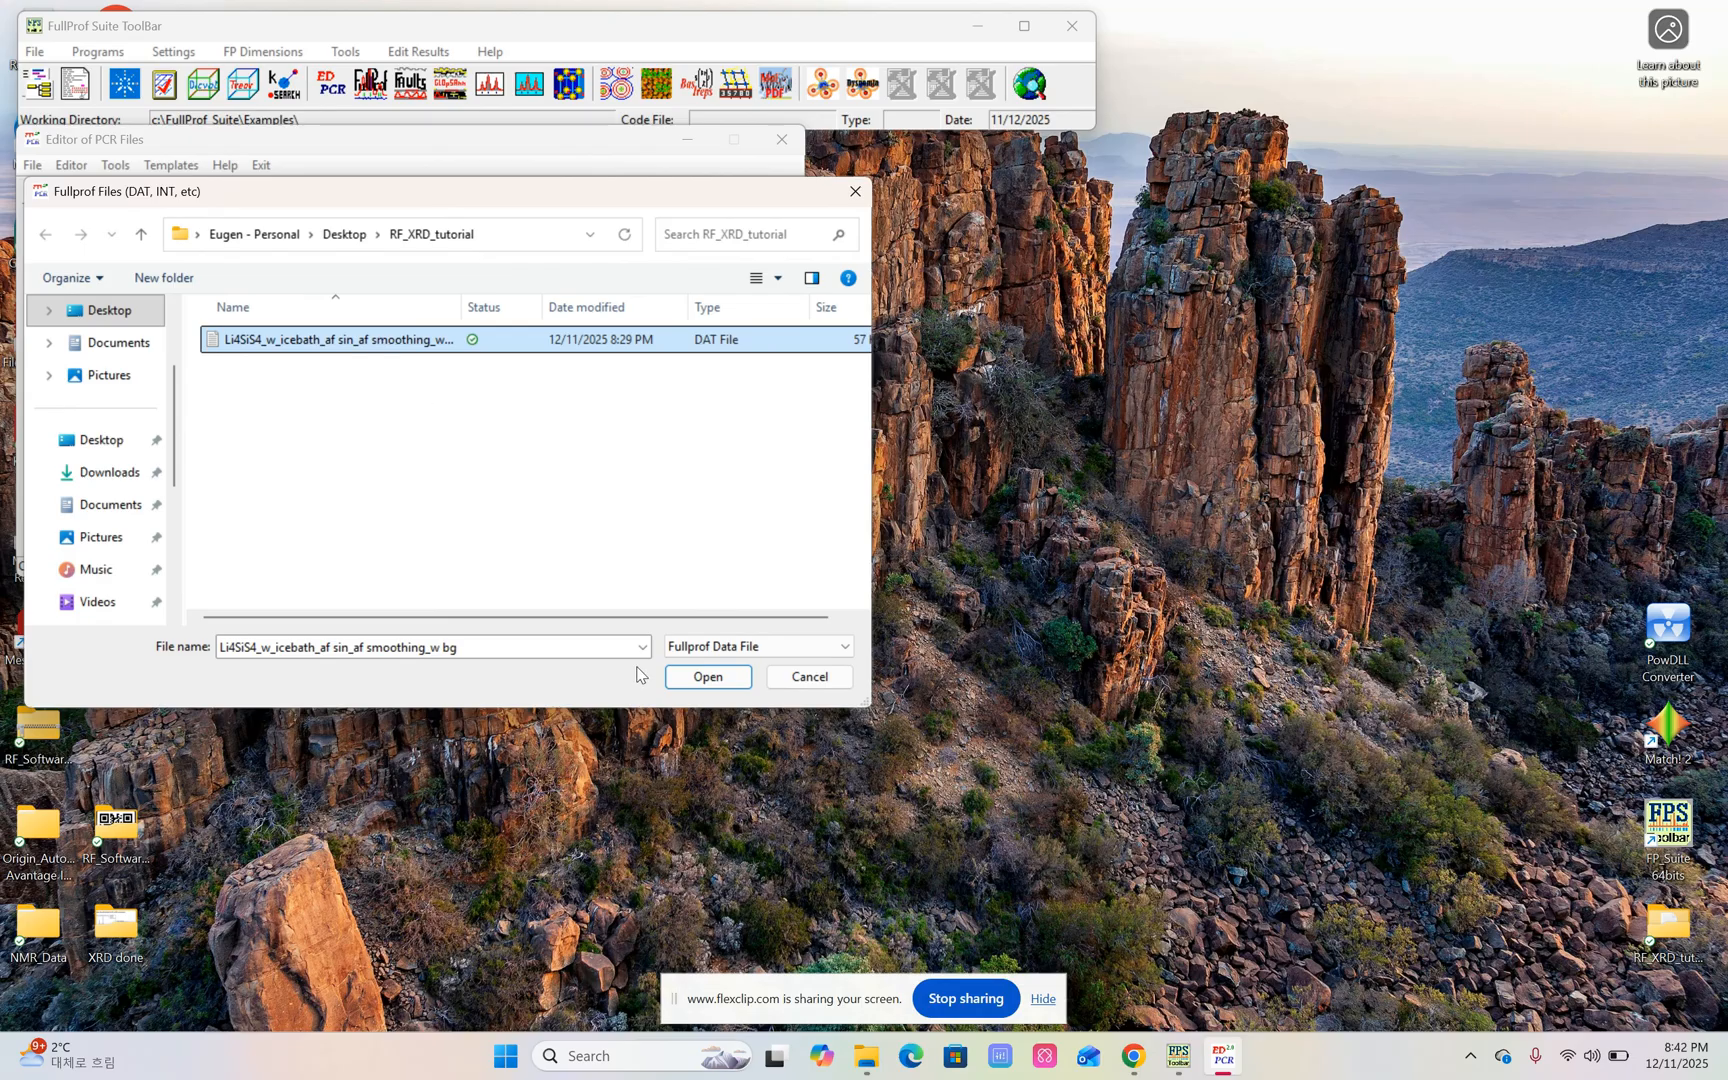
double_click(370, 345)
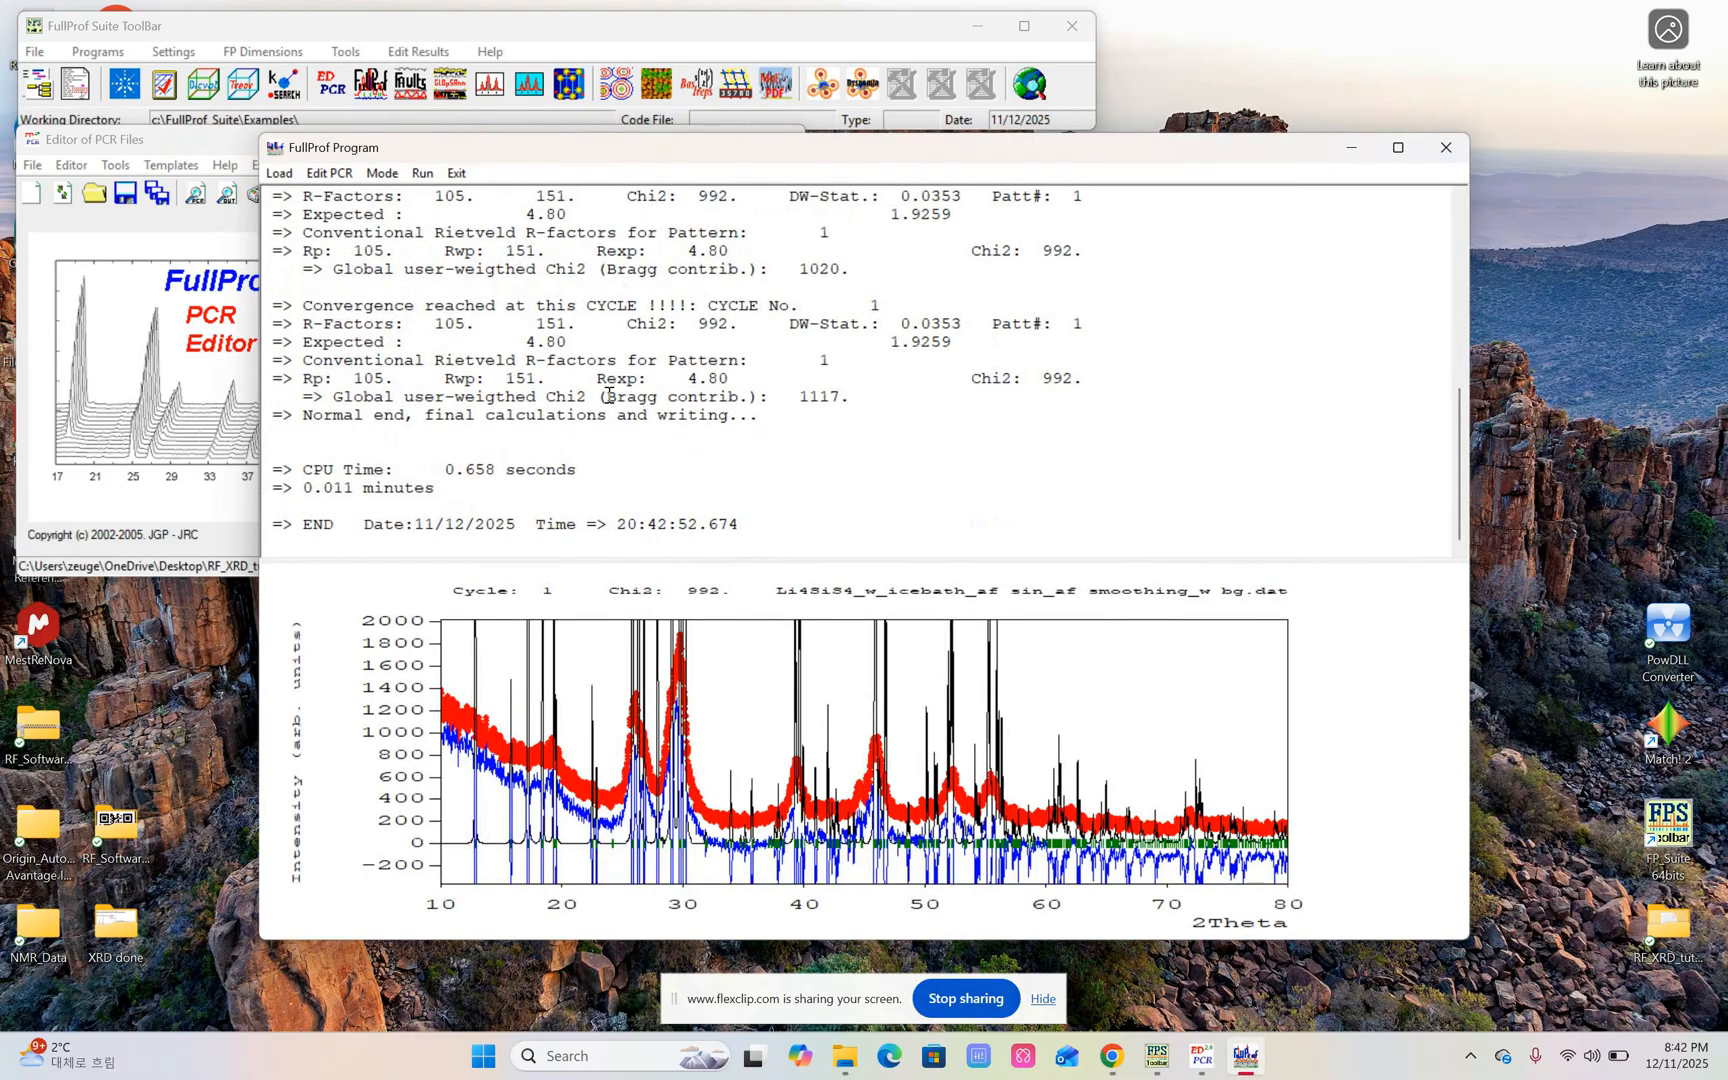
Examine the R-factors and Chi2 in the run output, and exit the run, reloading the PCR file.
scroll(606, 398, up, 3)
scroll(606, 398, down, 3)
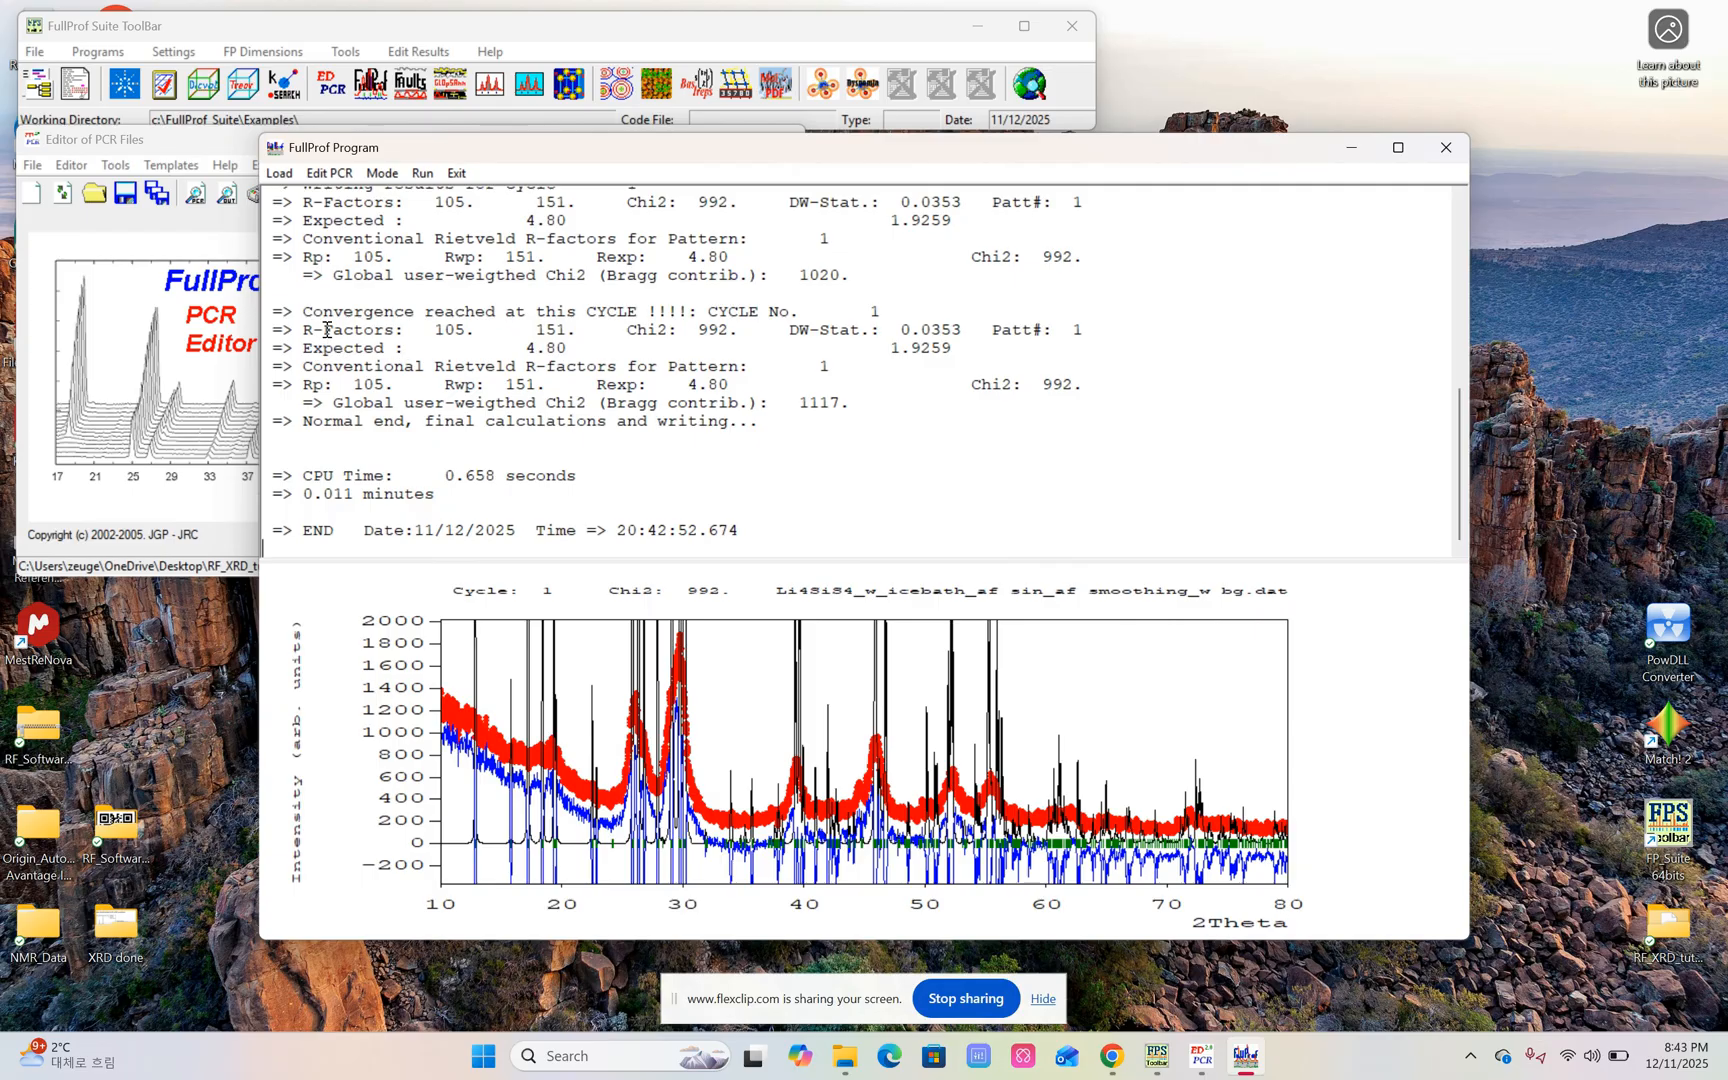
drag(437, 333, 463, 348)
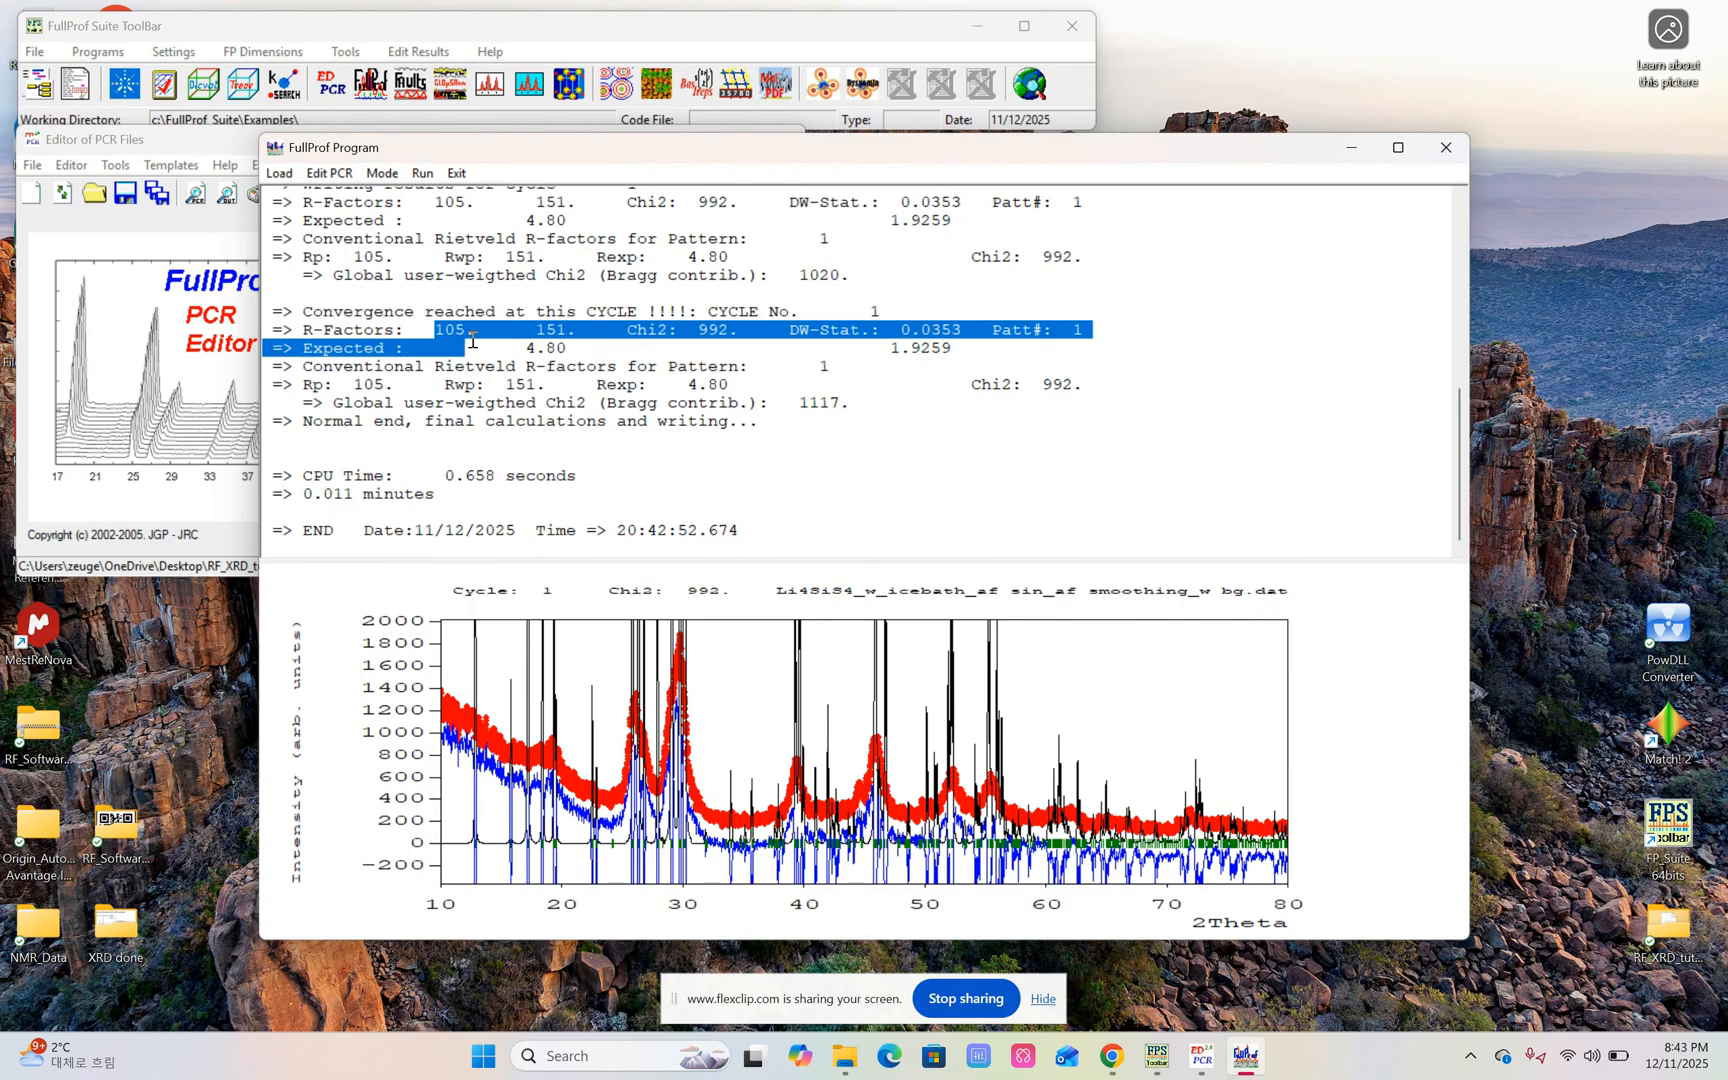
click(469, 332)
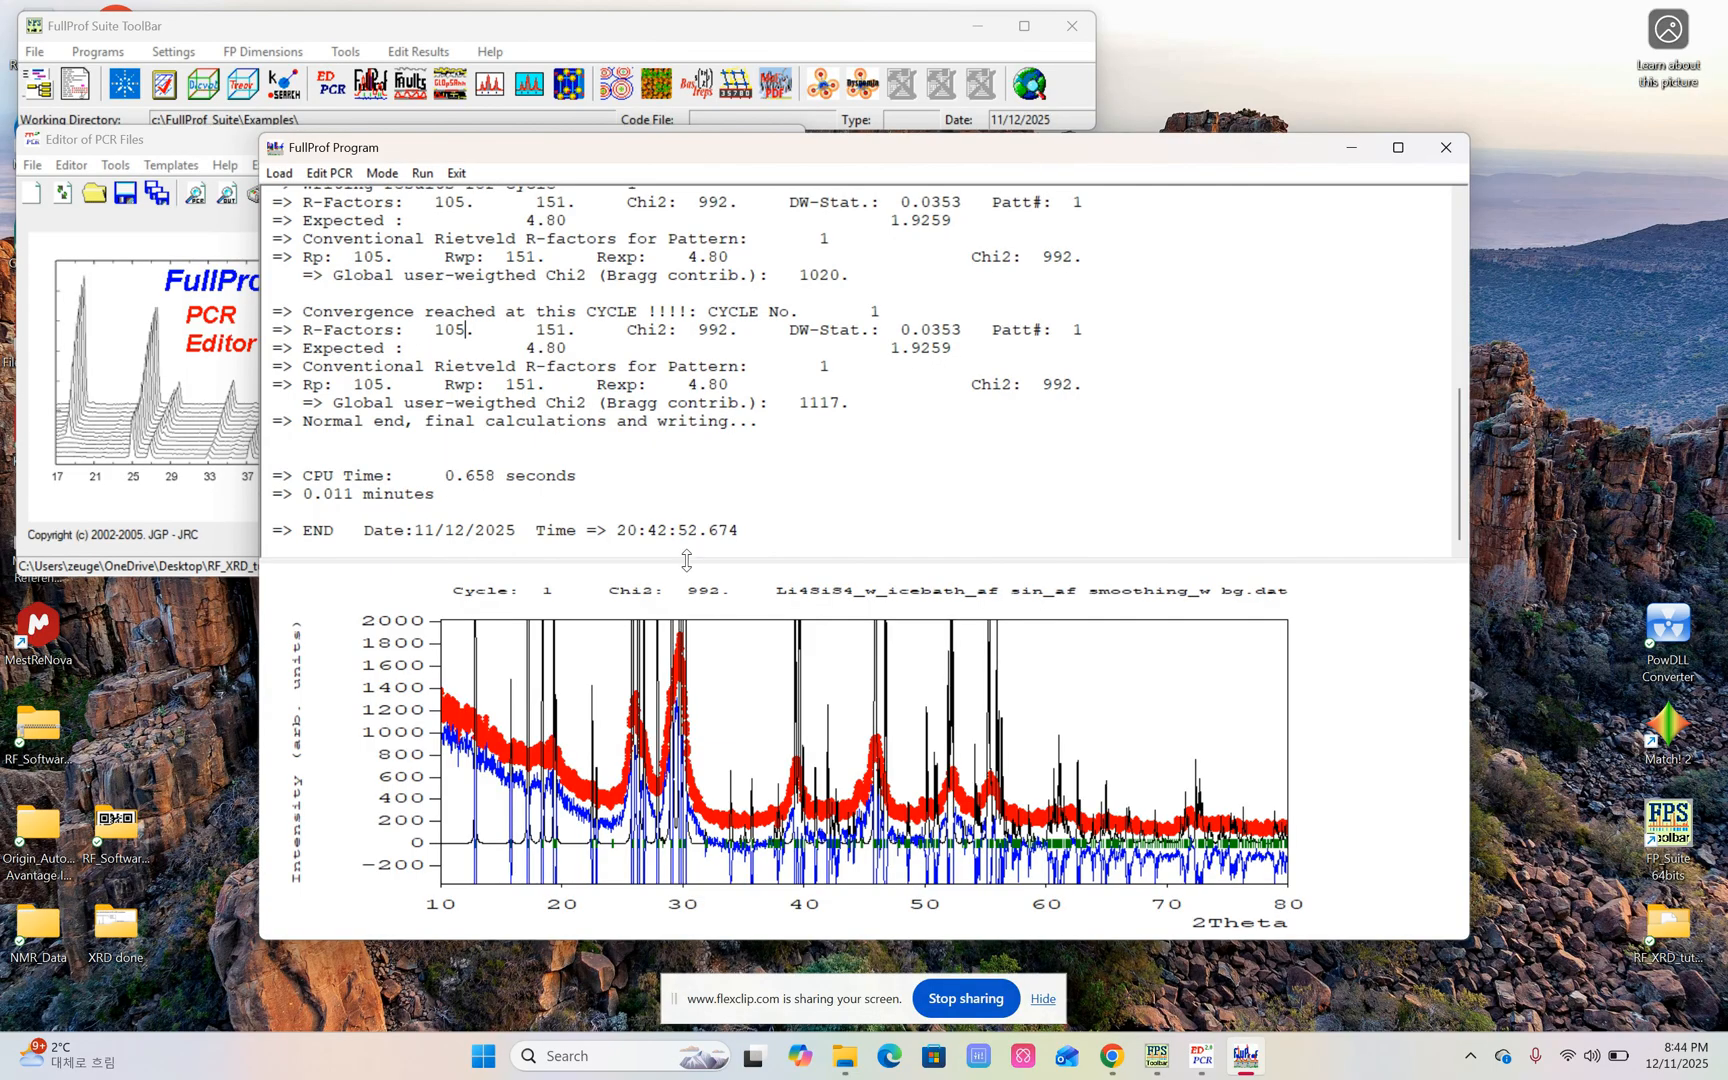
click(462, 173)
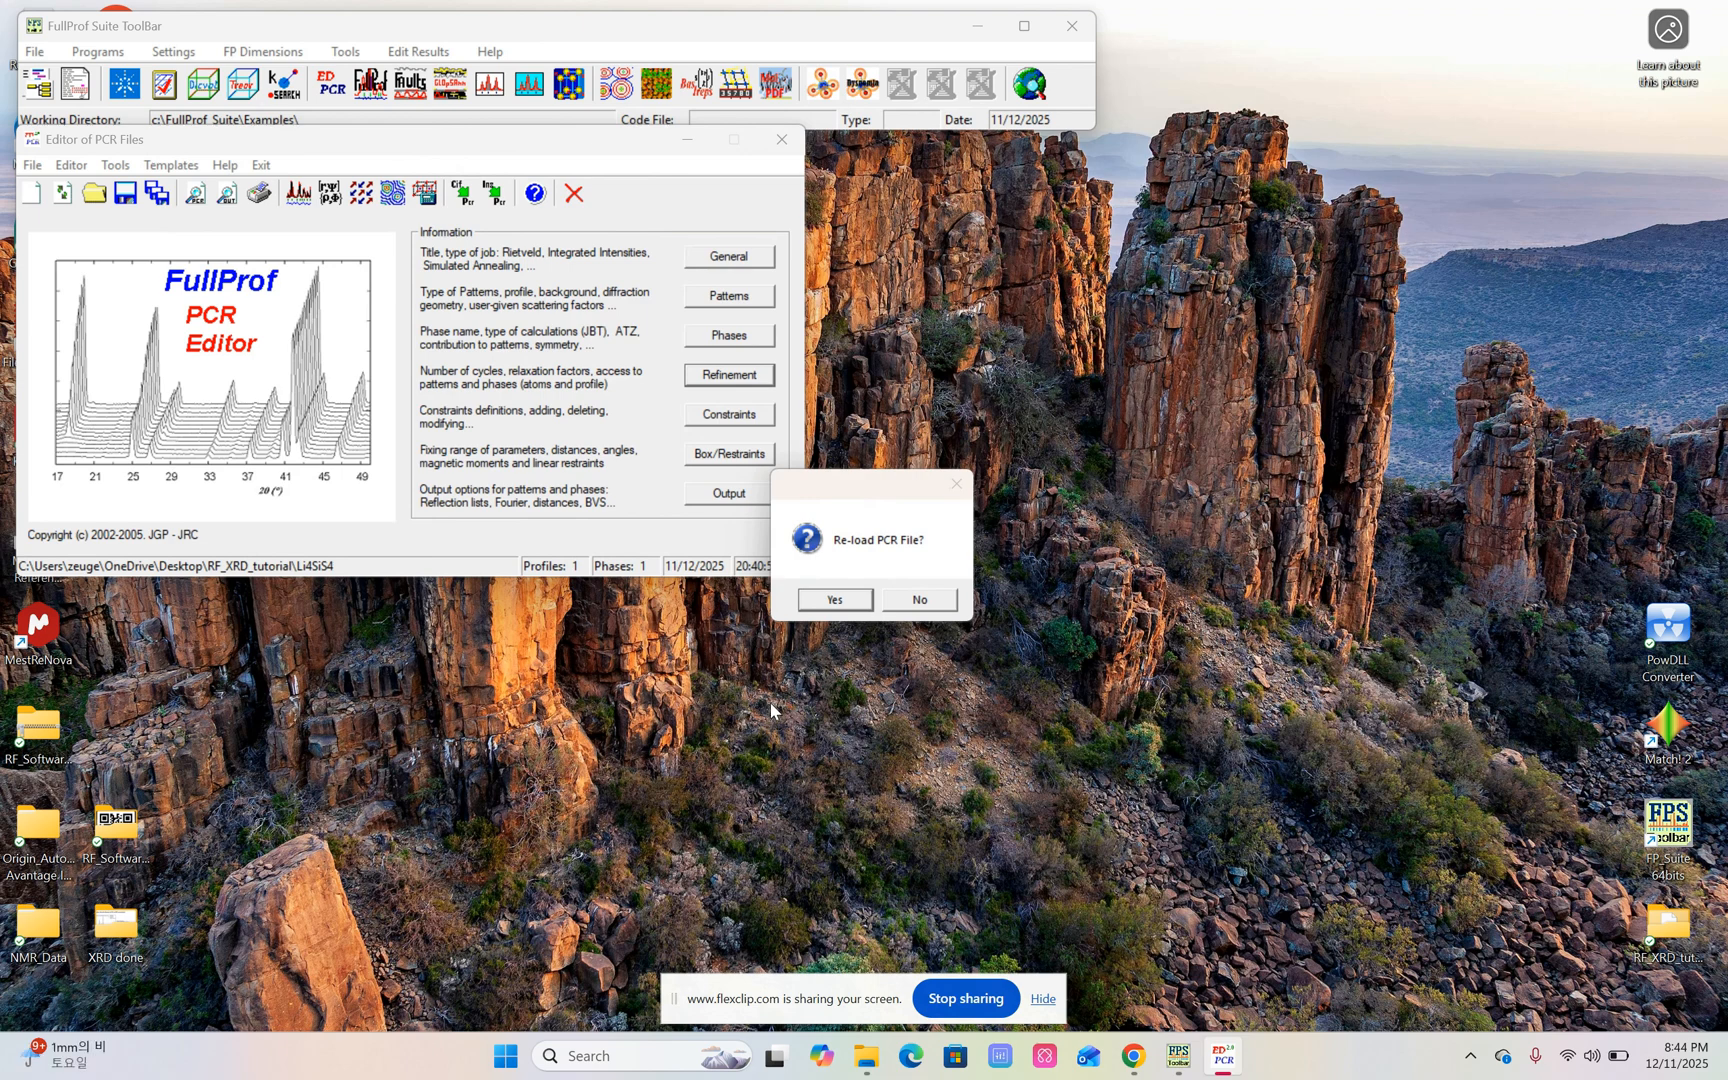
click(835, 600)
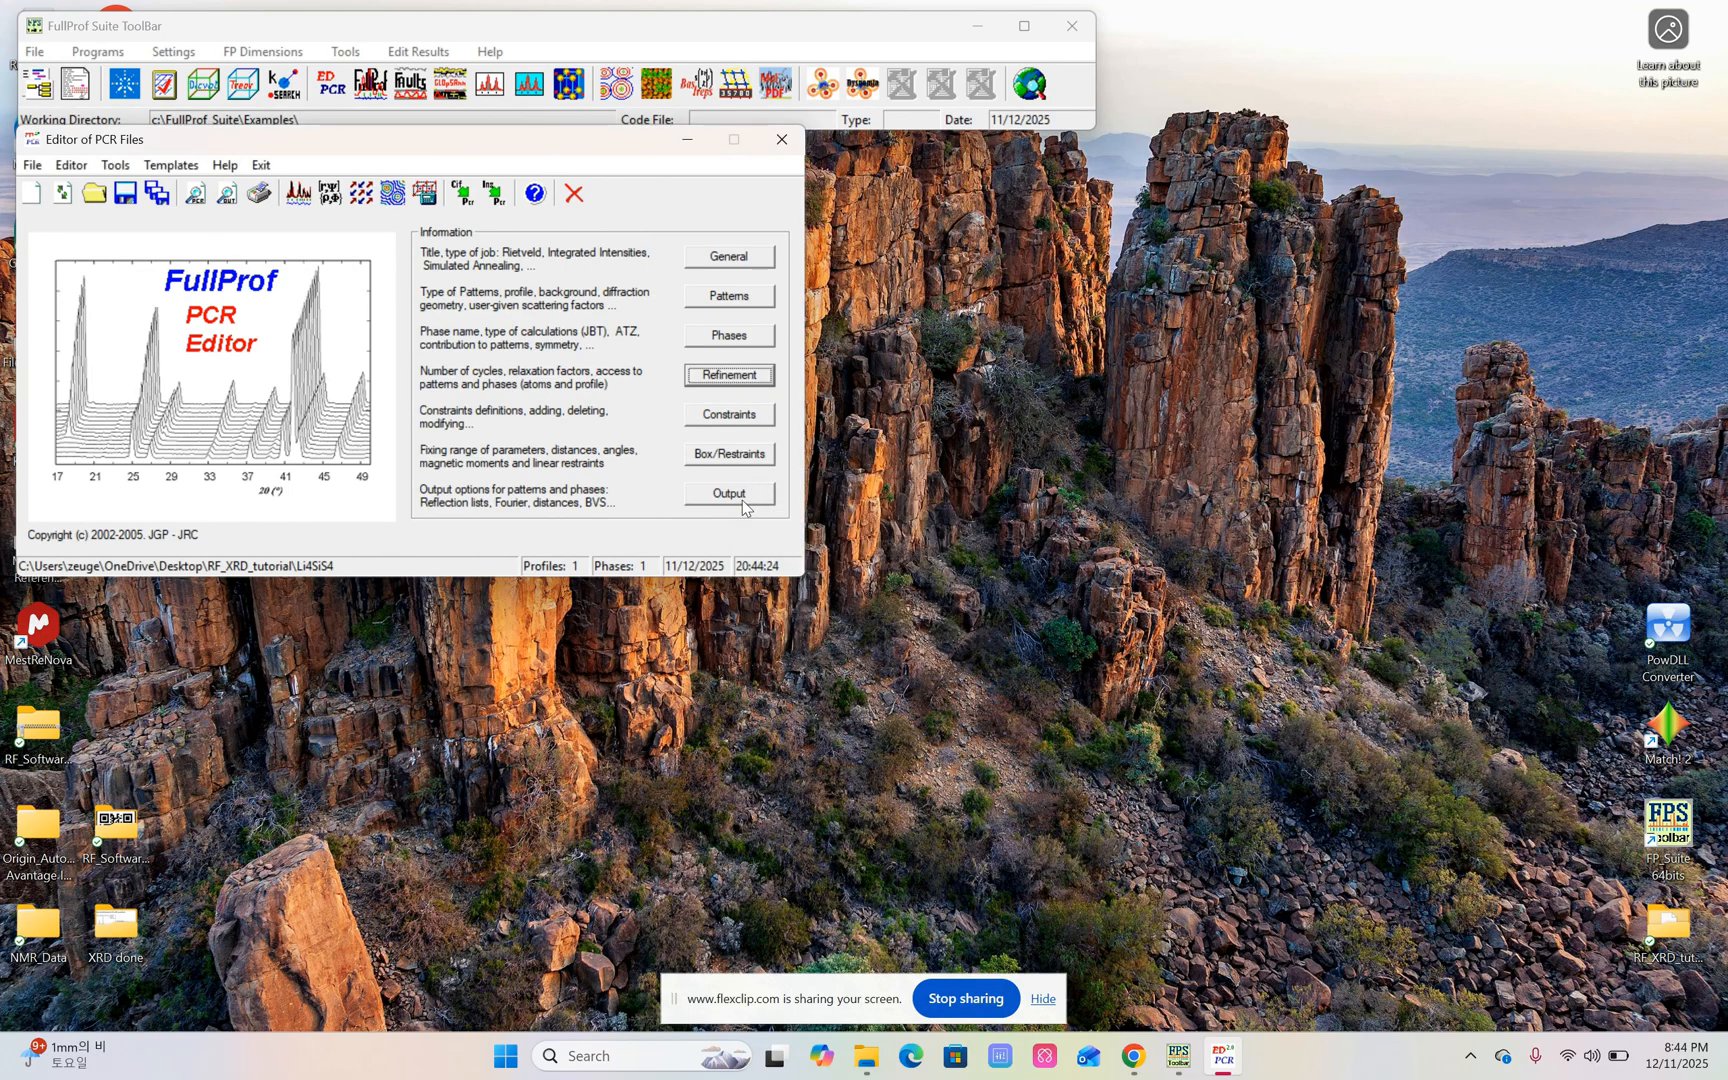
Enable refinement of the Scale factor in phase 1's profile parameters and confirm the refinement settings.
click(730, 377)
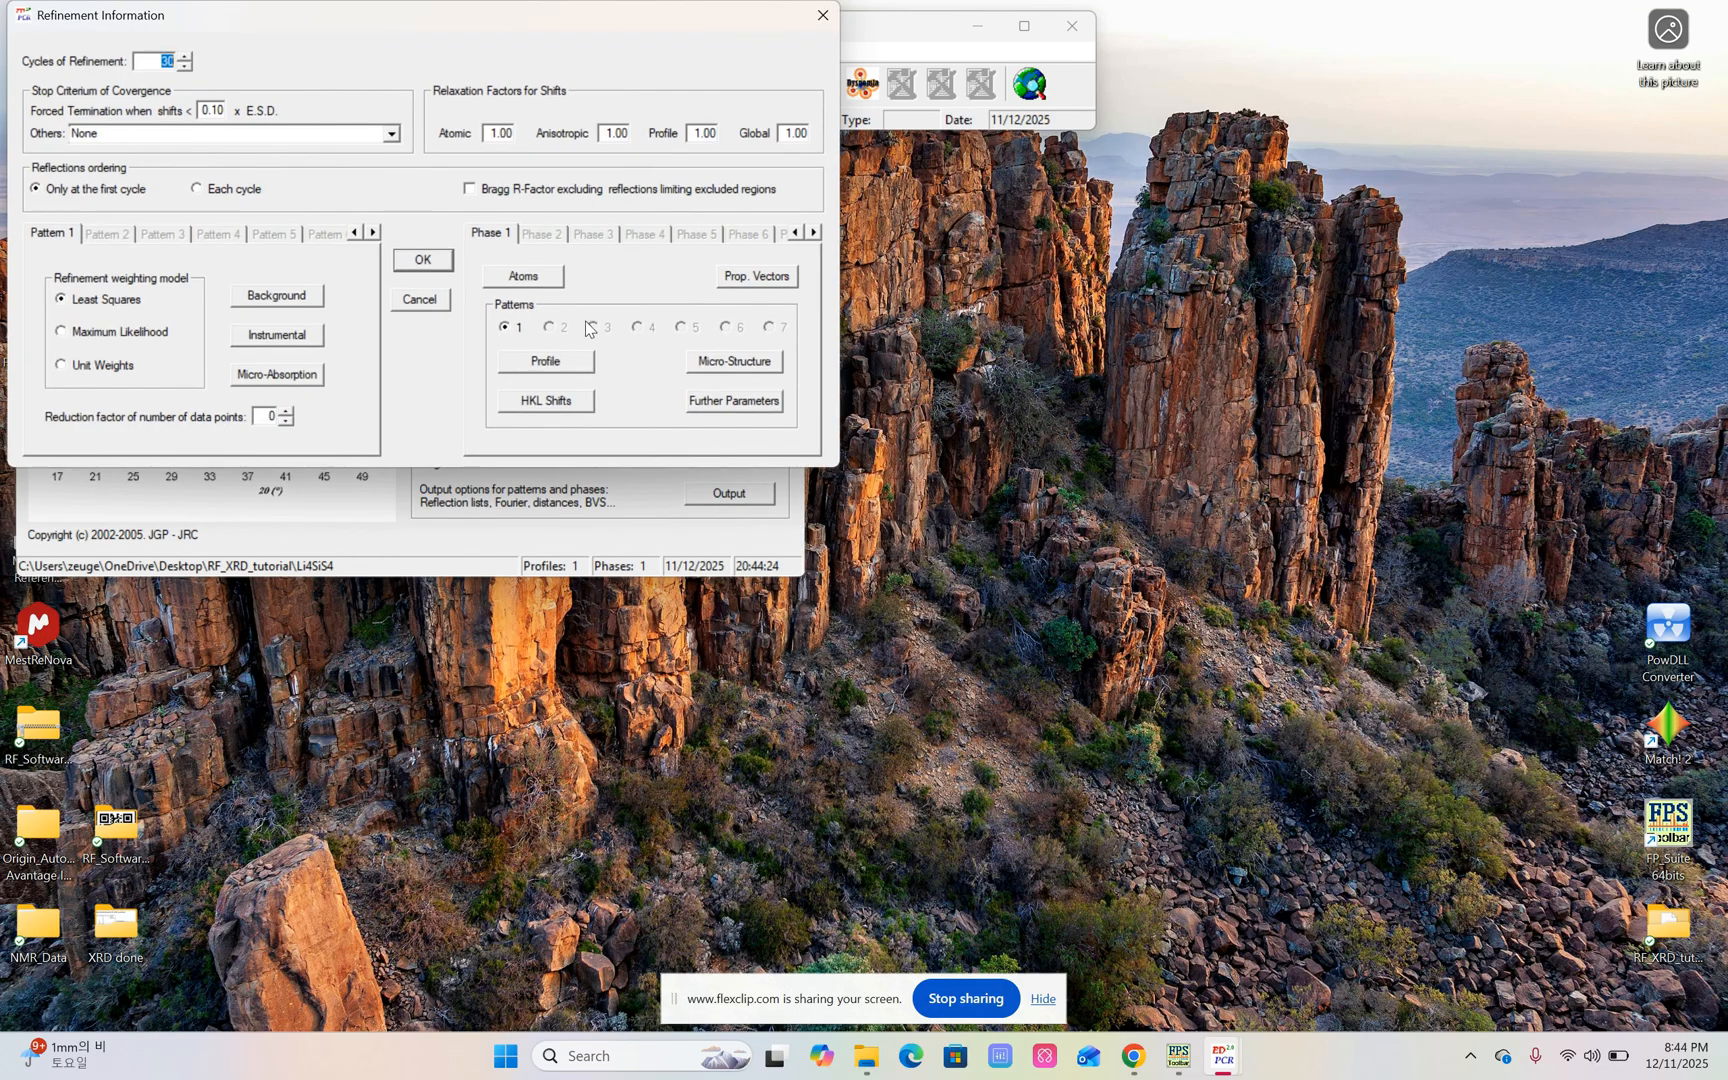
click(575, 363)
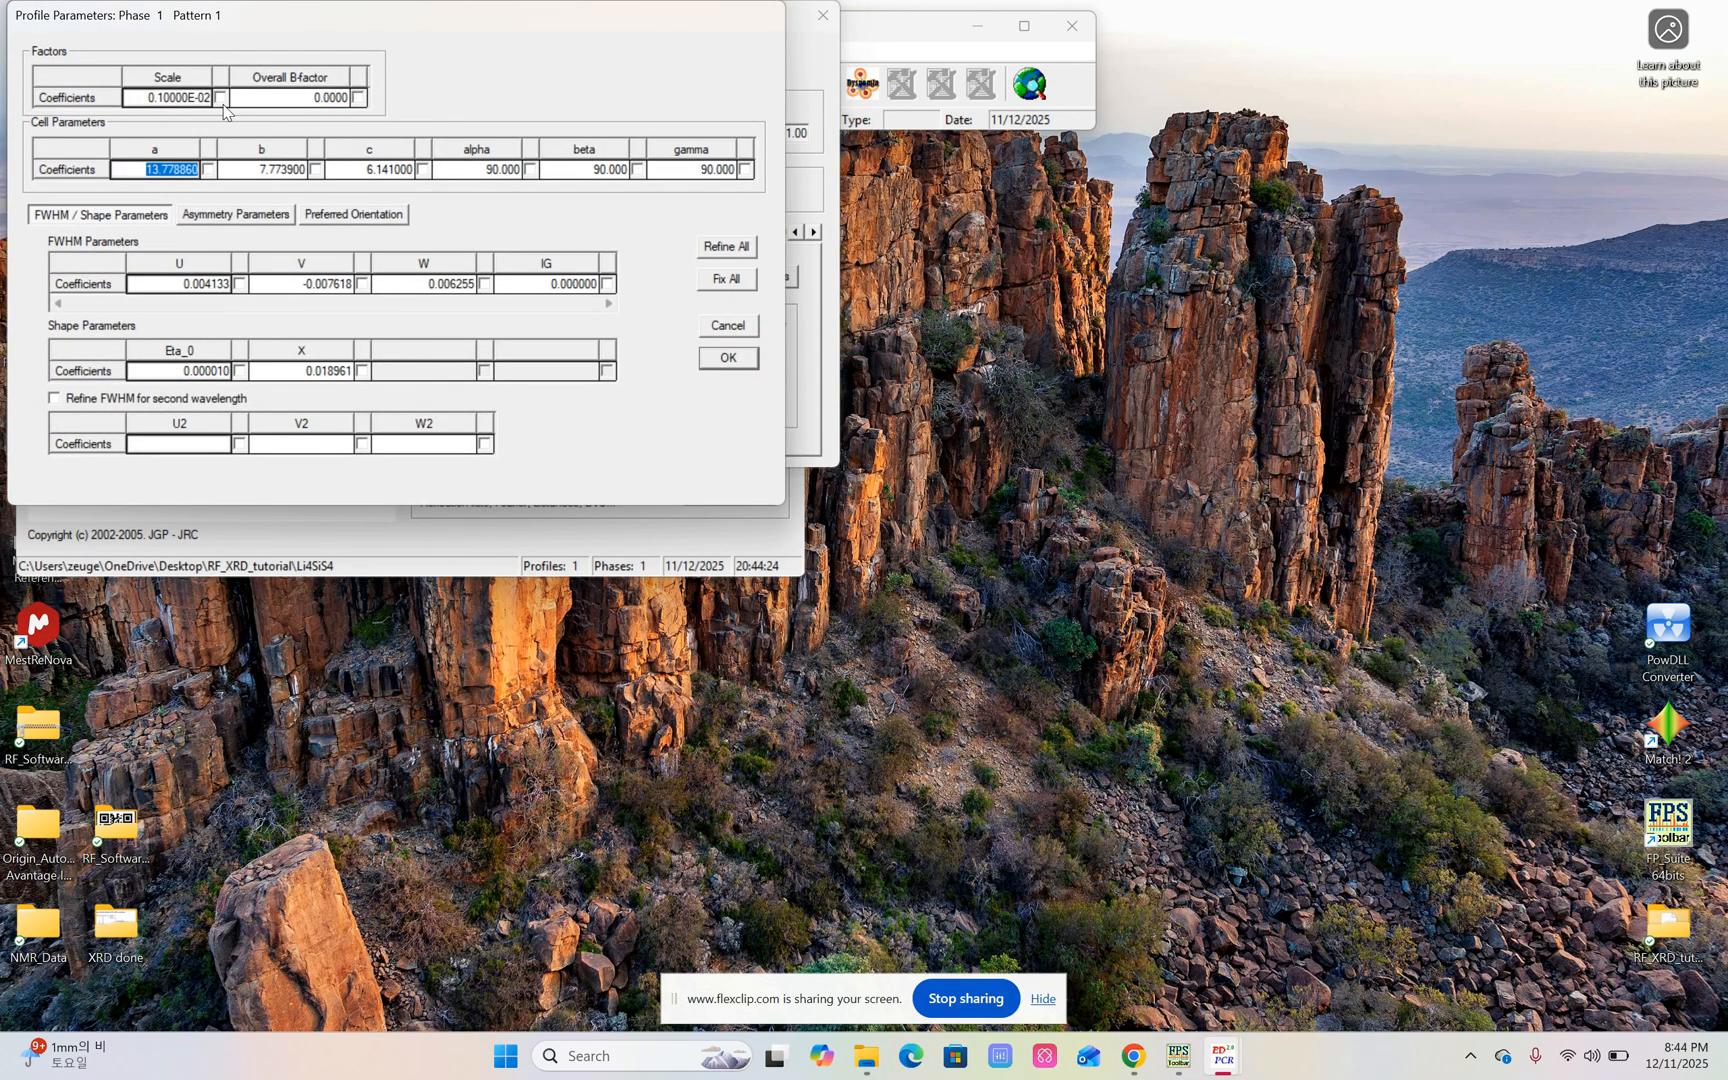
click(221, 102)
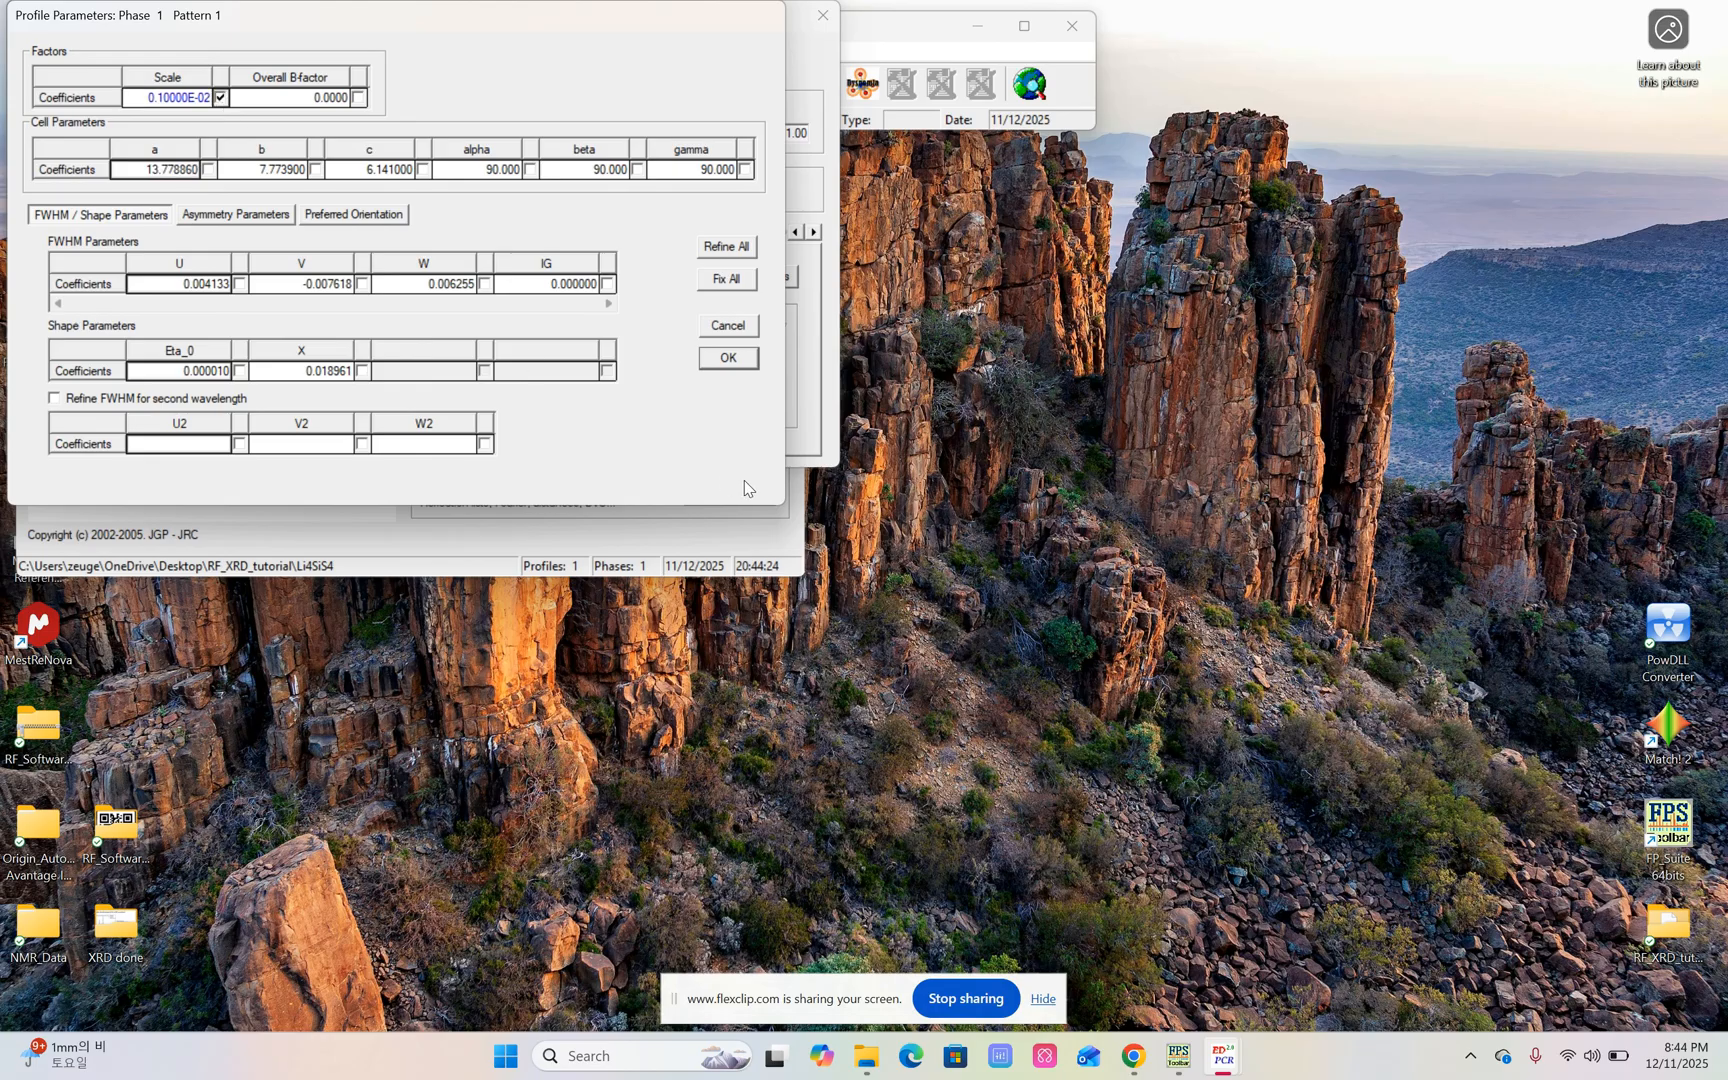
click(729, 362)
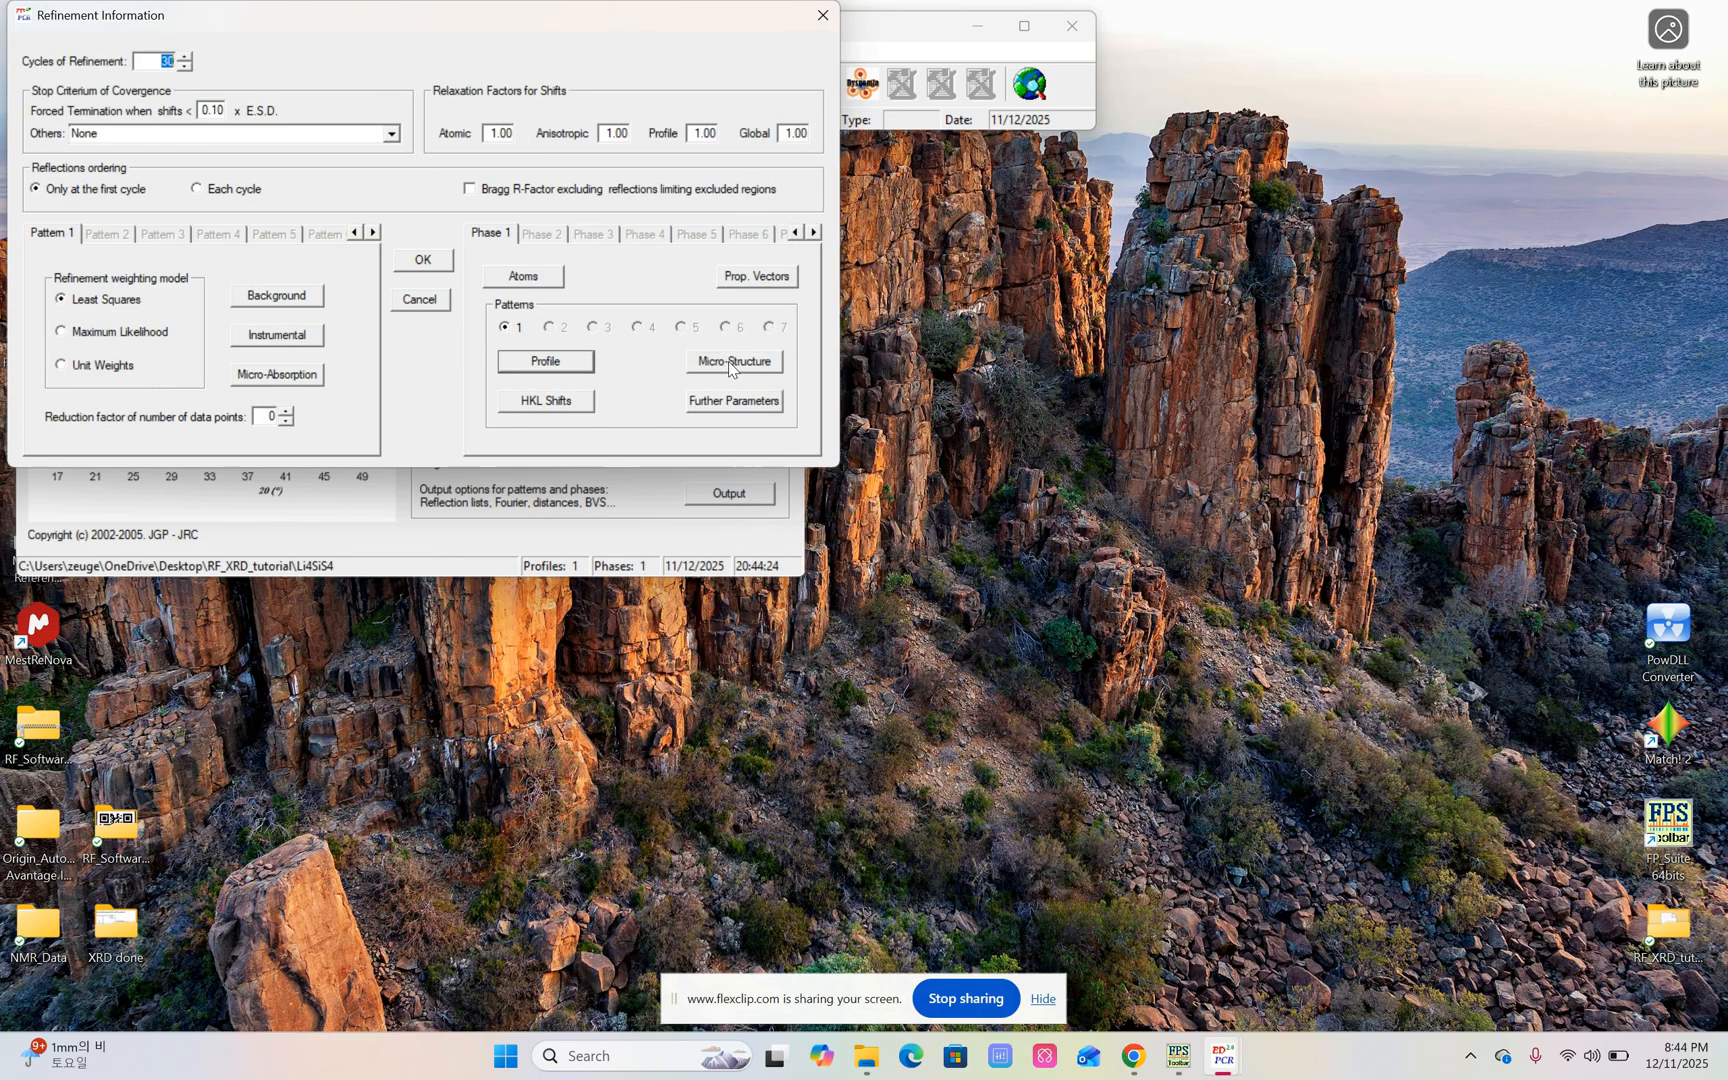
click(429, 263)
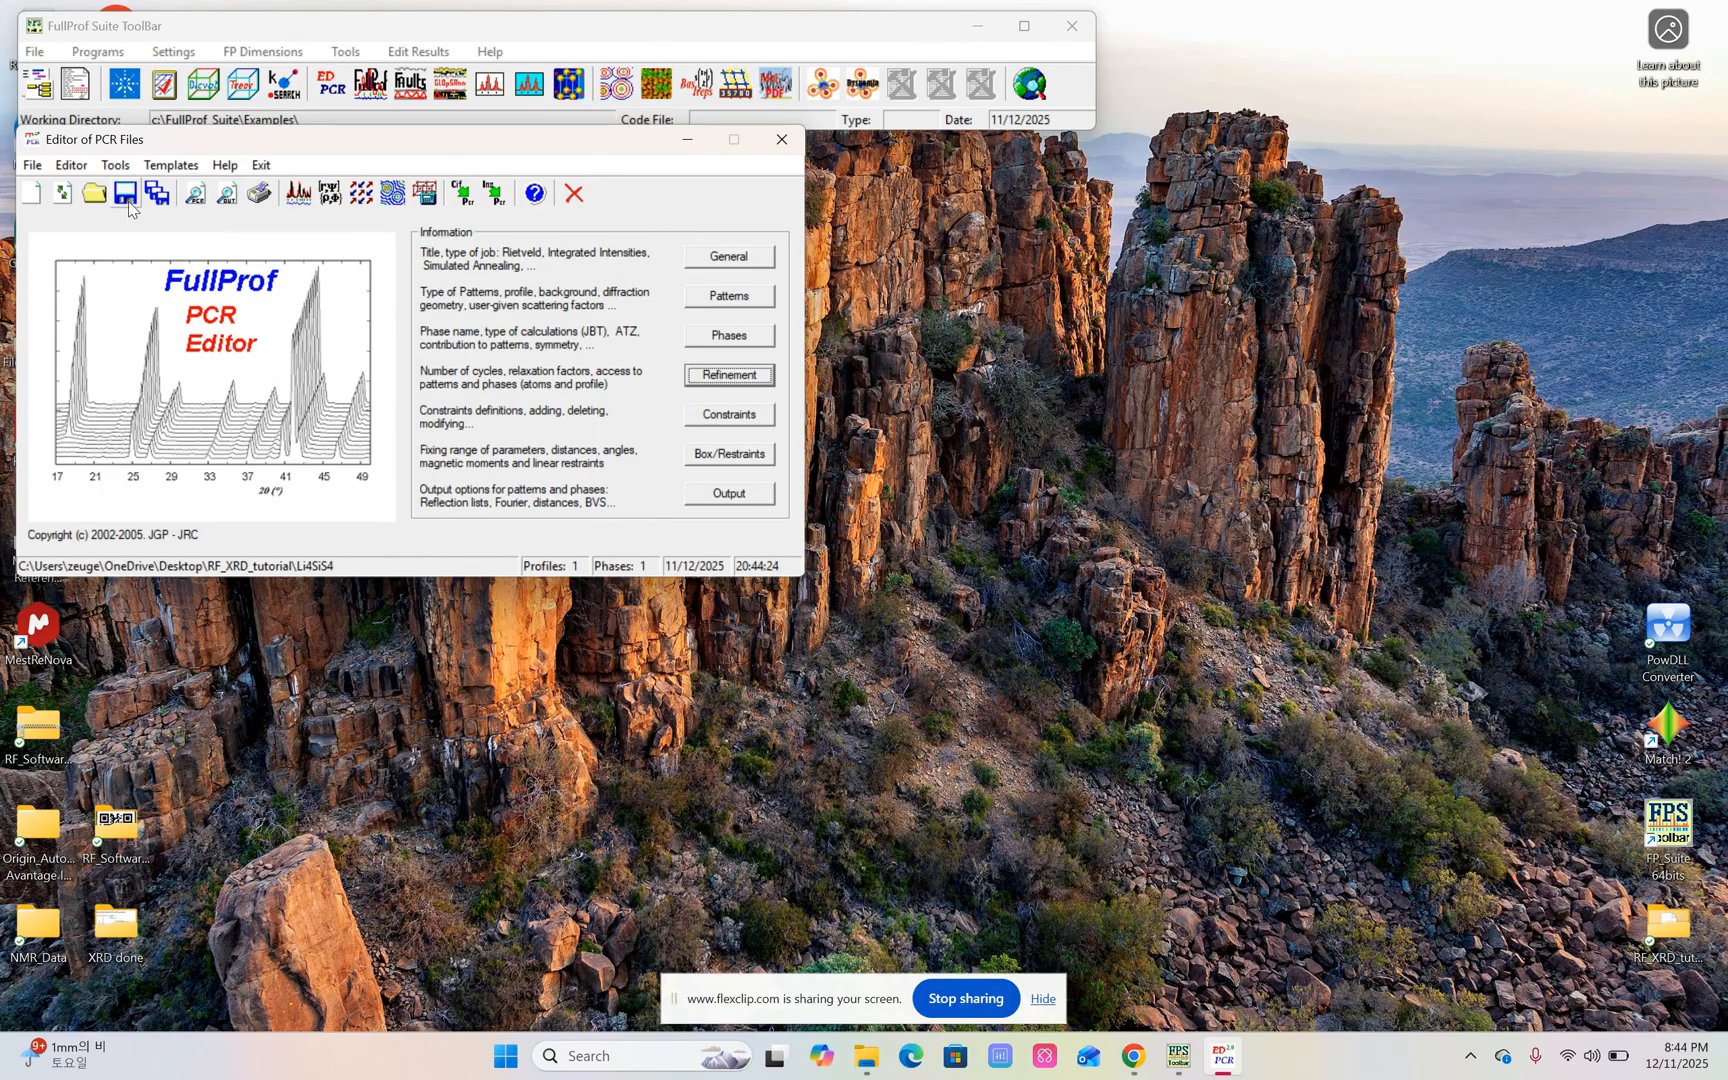
Rerun FullProf on the same Li4SiS4 data file with the Scale factor being refined.
click(308, 196)
double_click(331, 341)
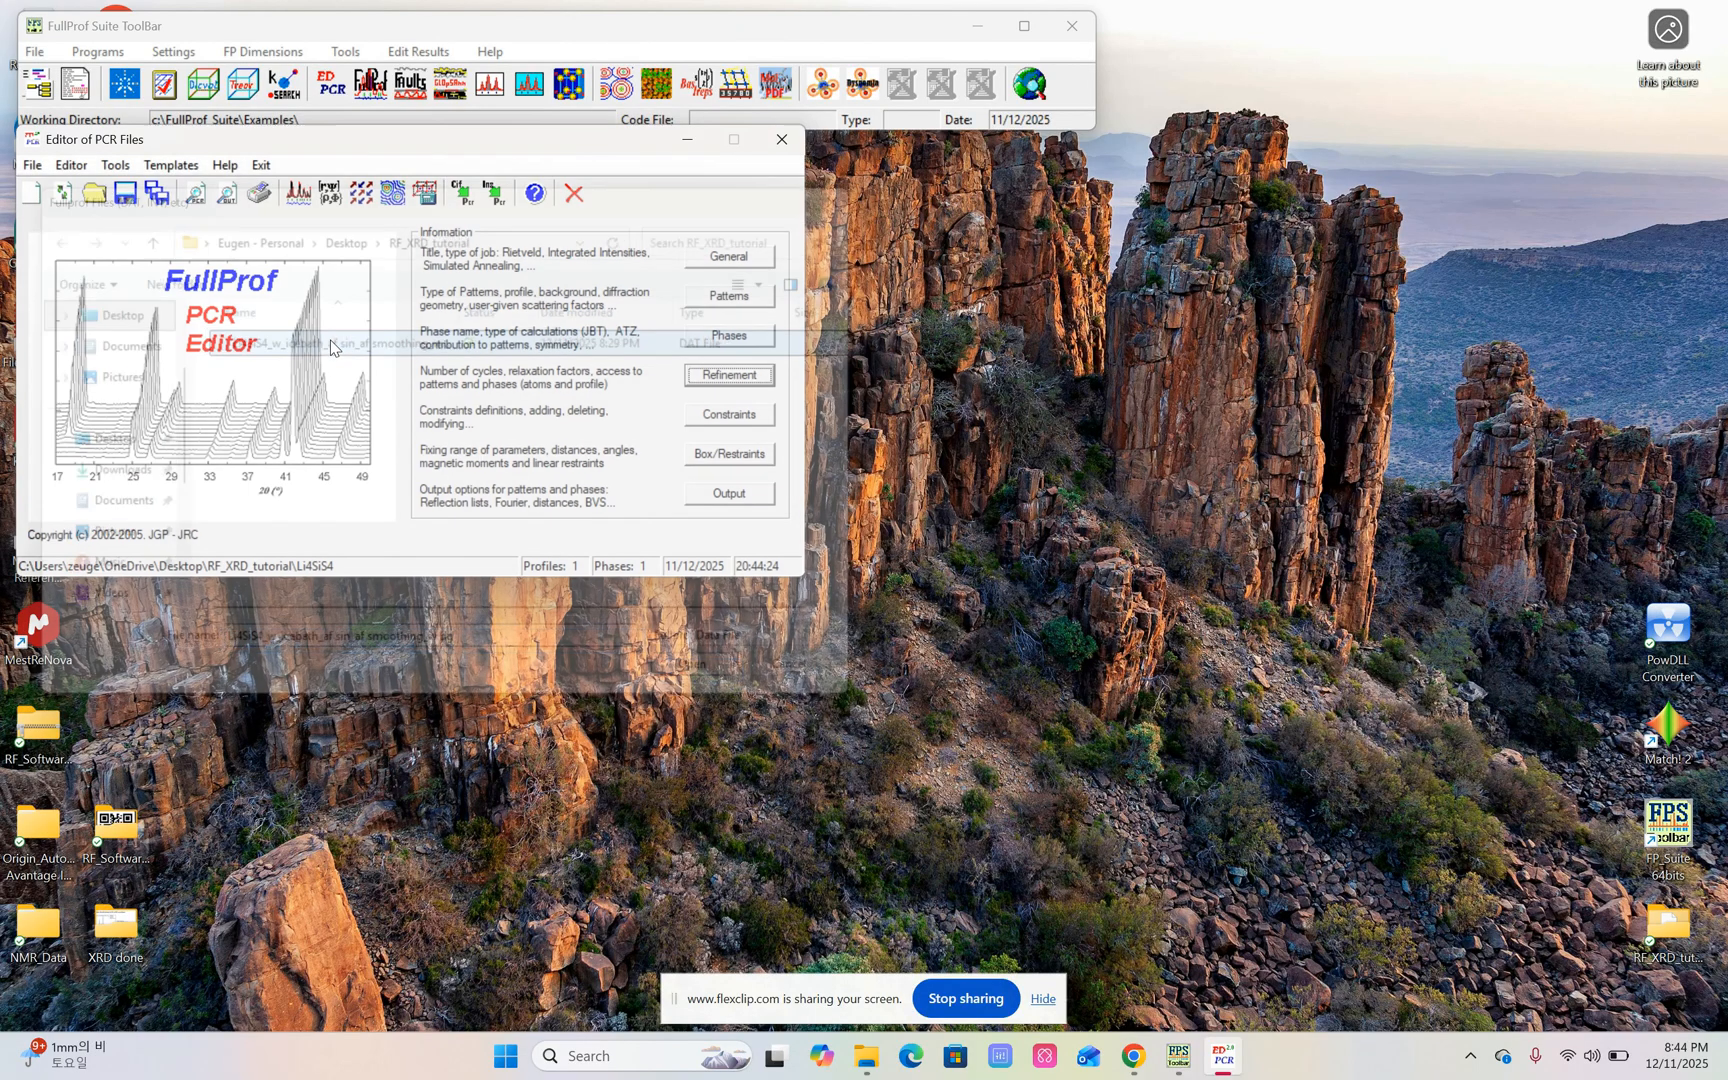